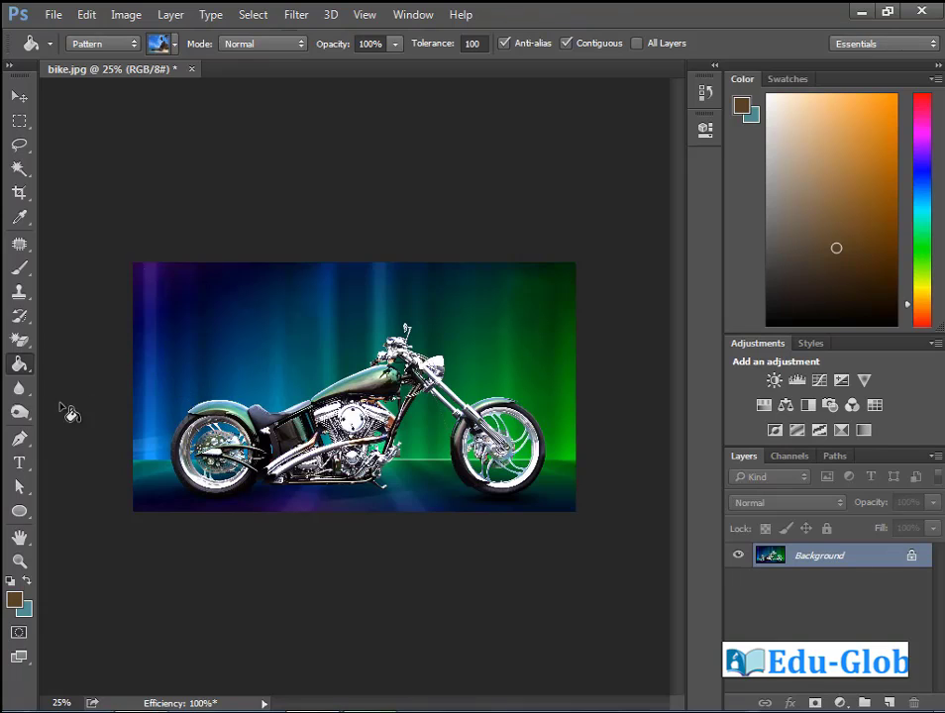
- Select the Blur tool and shrink its soft brush from 125 px to 79 px
click(20, 389)
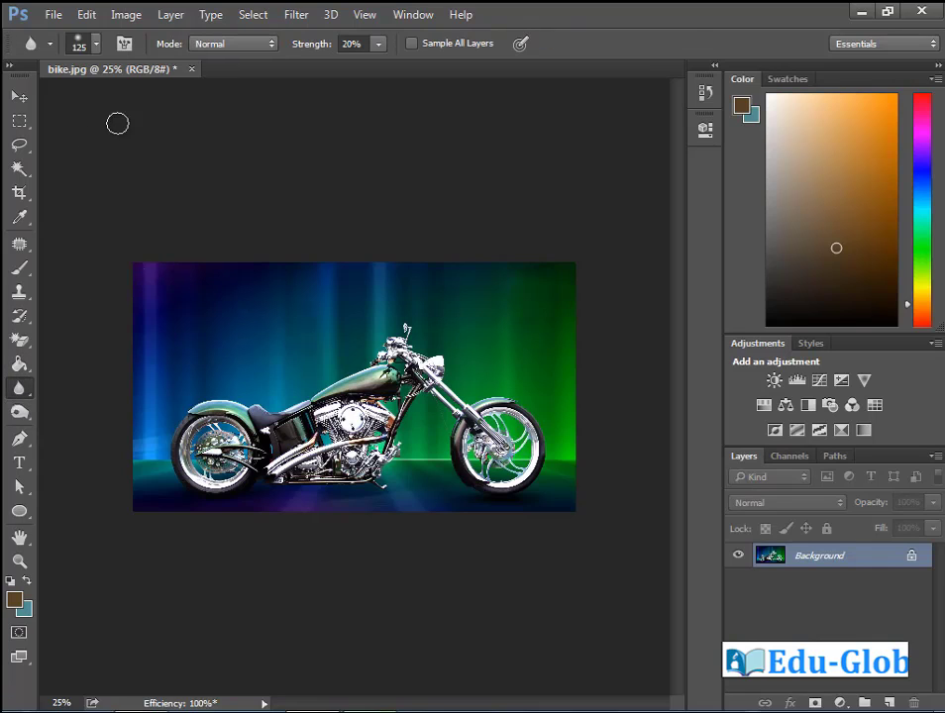
click(97, 46)
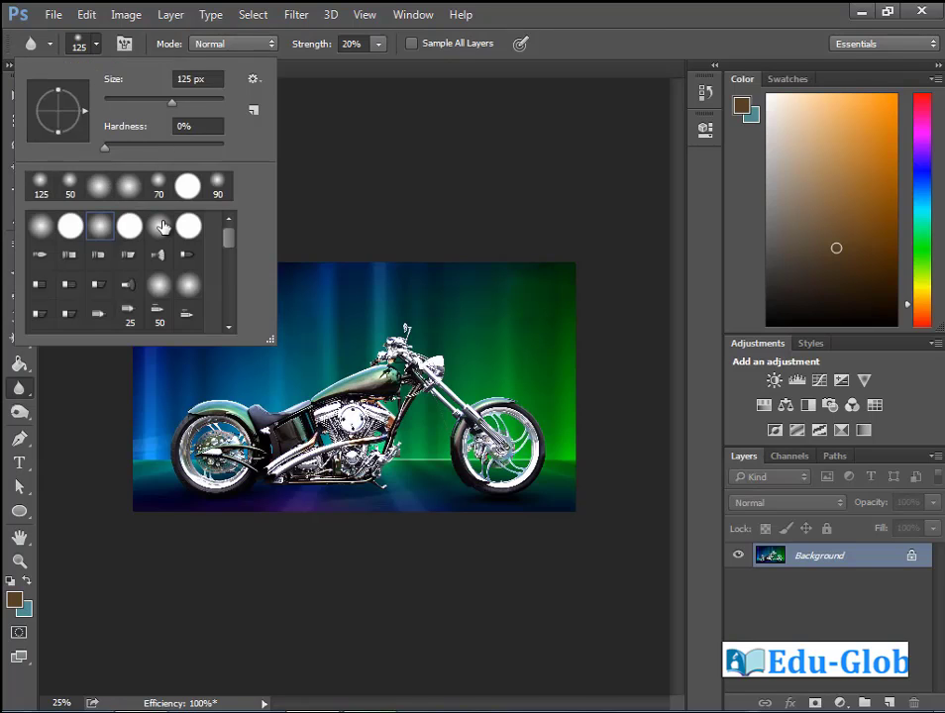
scroll(234, 250, down, 3)
scroll(234, 258, down, 5)
scroll(232, 245, up, 8)
click(109, 148)
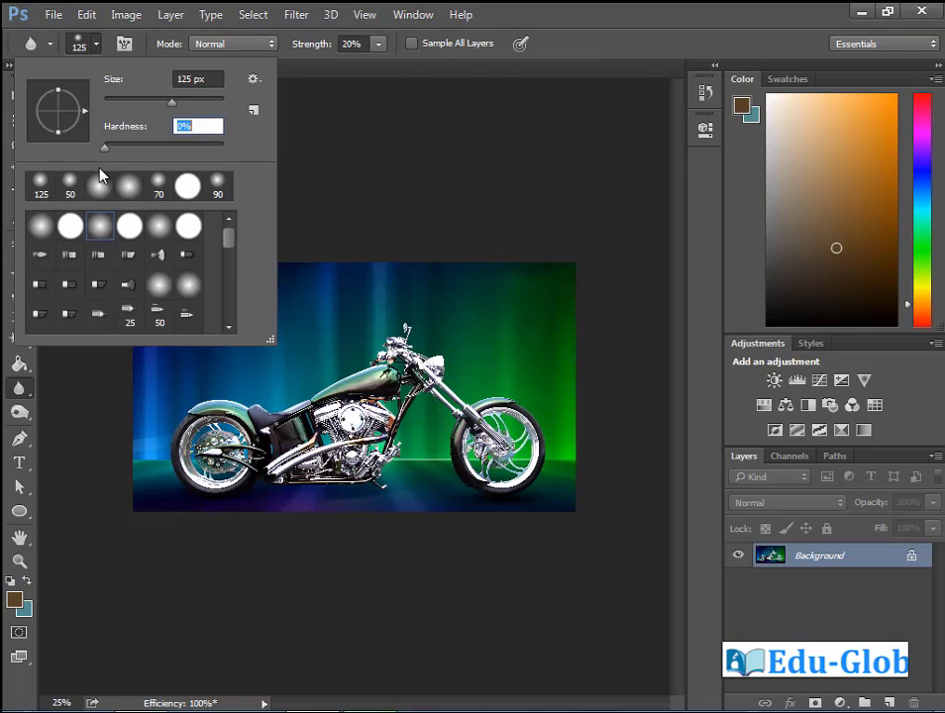
mouse_move(174, 107)
mouse_down()
mouse_move(200, 105)
mouse_move(122, 112)
mouse_move(152, 116)
mouse_up()
click(312, 152)
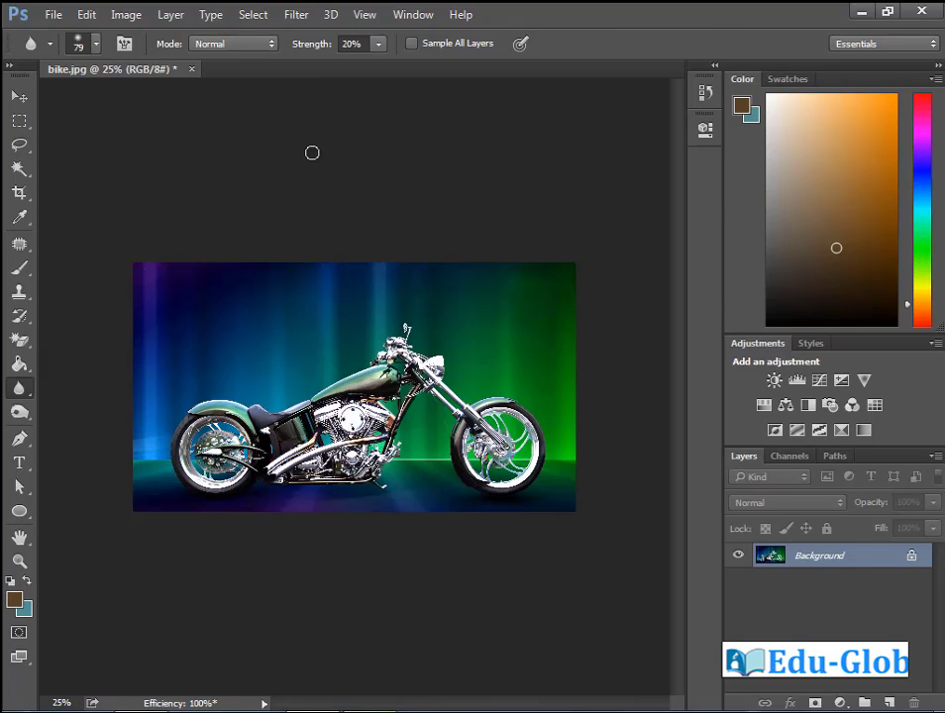
click(127, 46)
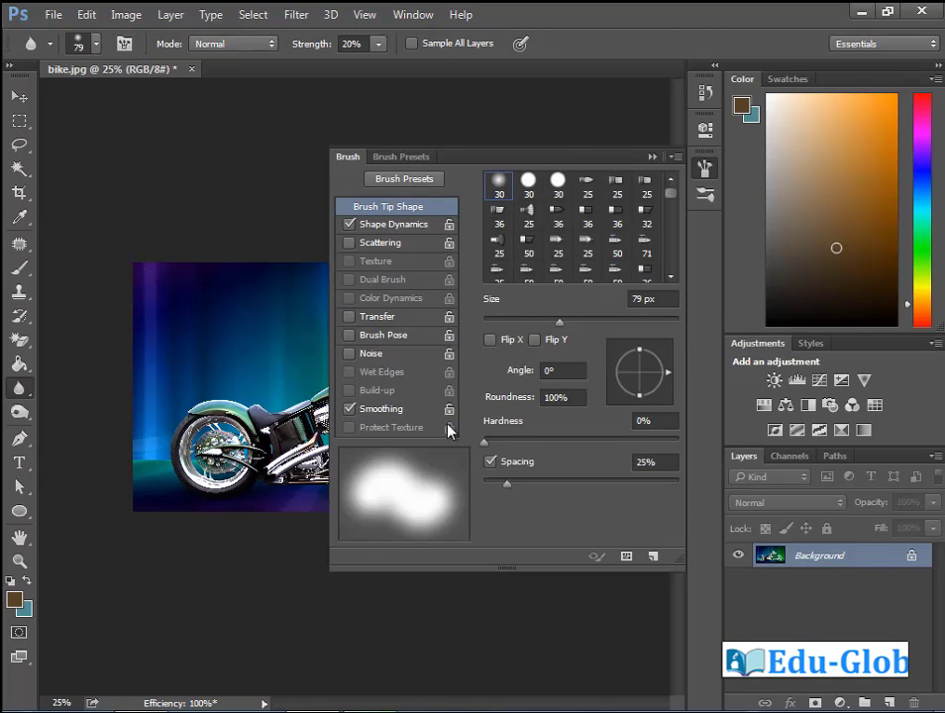
click(651, 158)
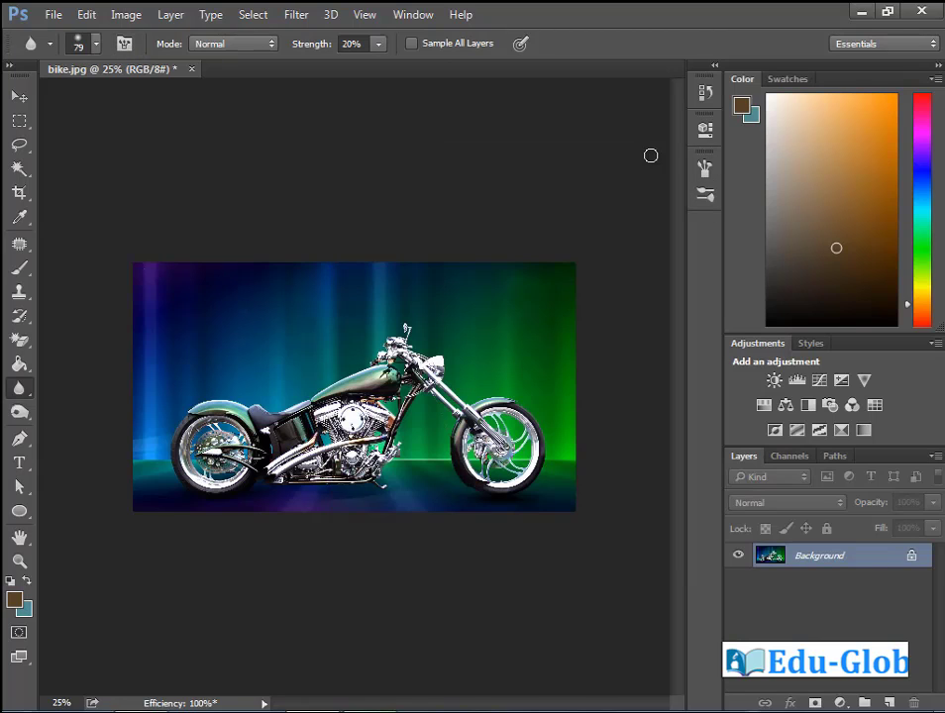
- Raise the Blur tool strength to about 53%, leaving the blend mode on Normal
click(269, 45)
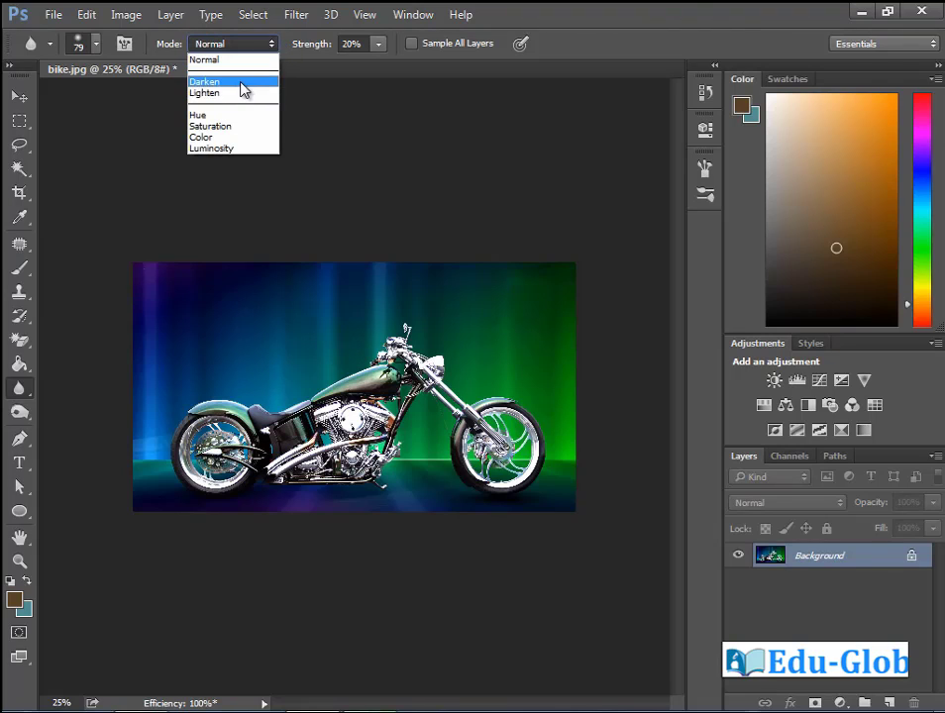
click(378, 140)
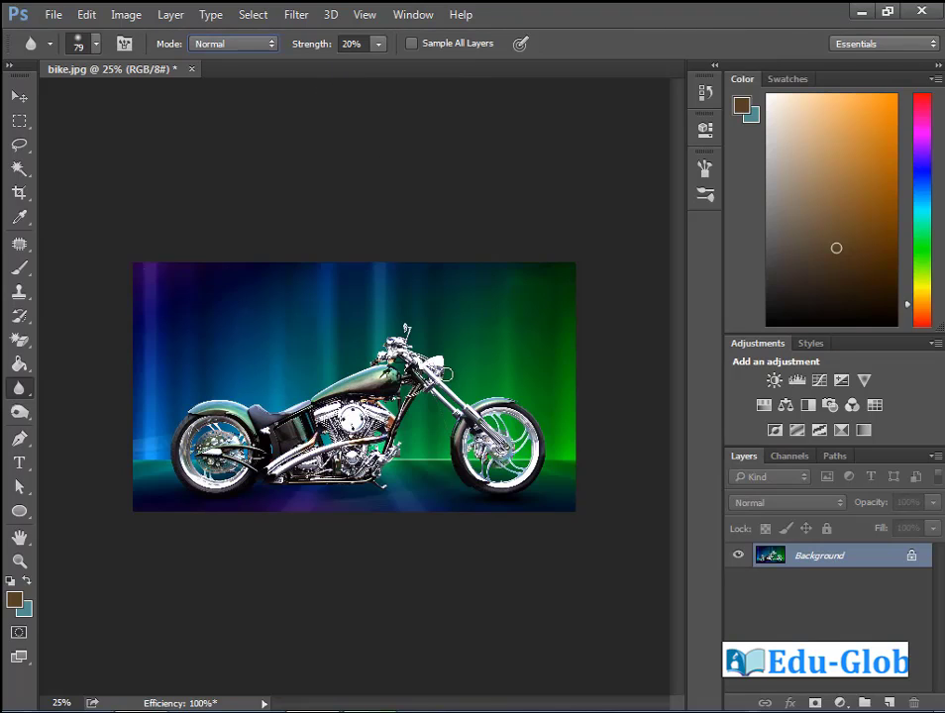
click(378, 47)
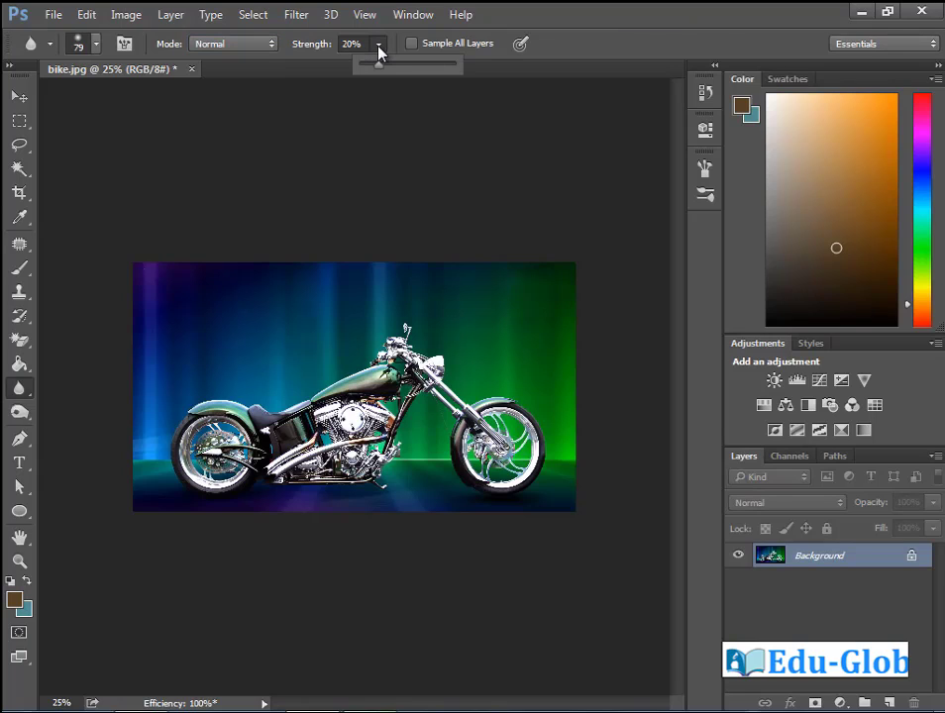
drag(382, 67, 410, 69)
click(408, 93)
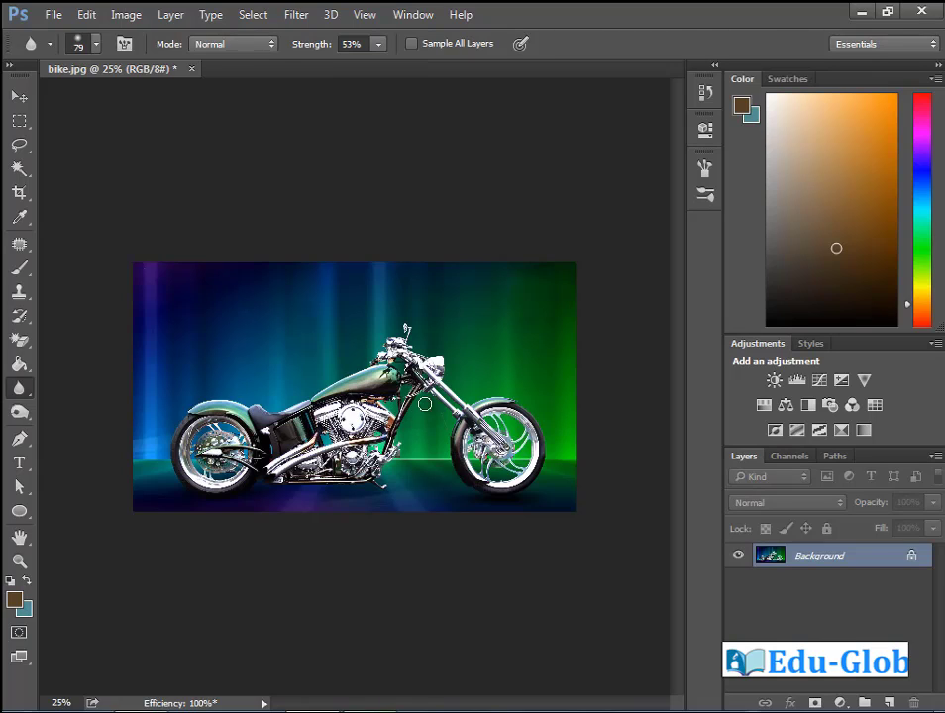
- Zoom into the handlebars and blur the mirror and its stem
drag(349, 390, 454, 327)
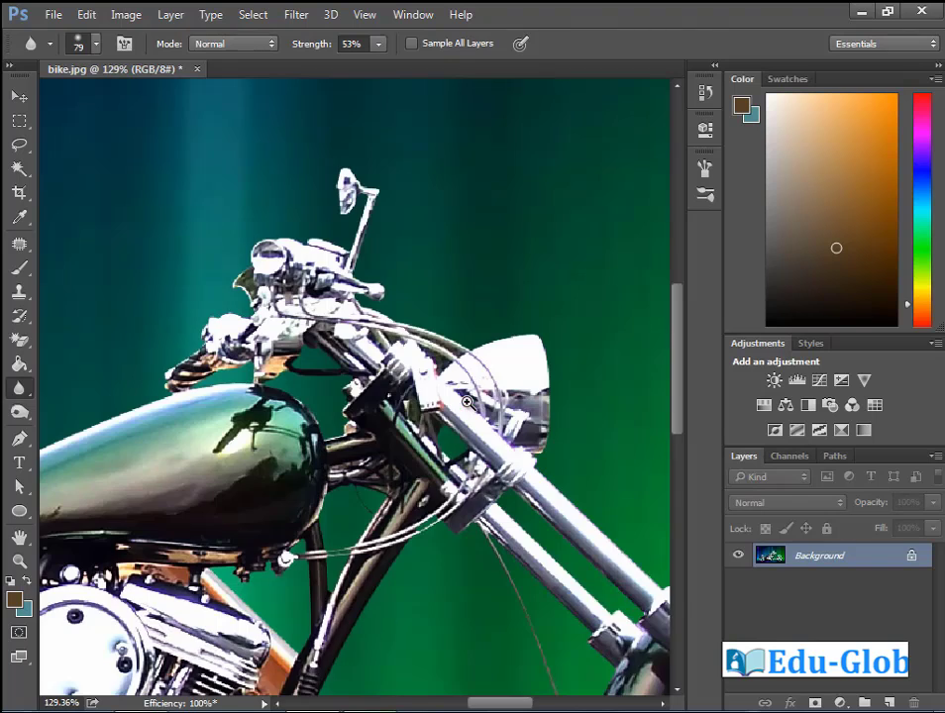
scroll(337, 296, up, 1)
scroll(337, 295, left, 1)
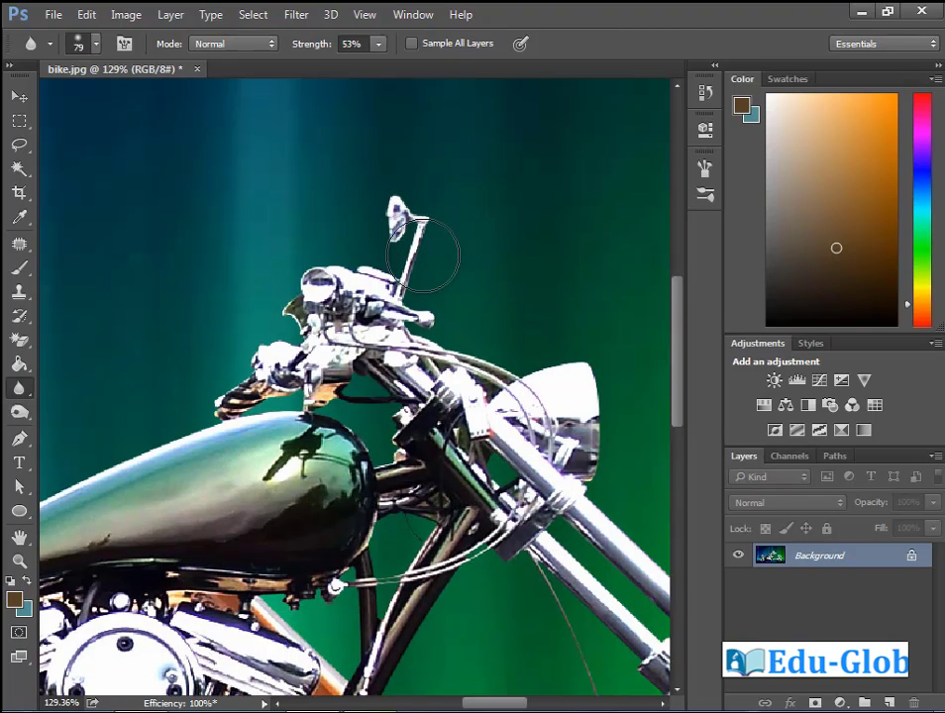
drag(404, 296, 421, 250)
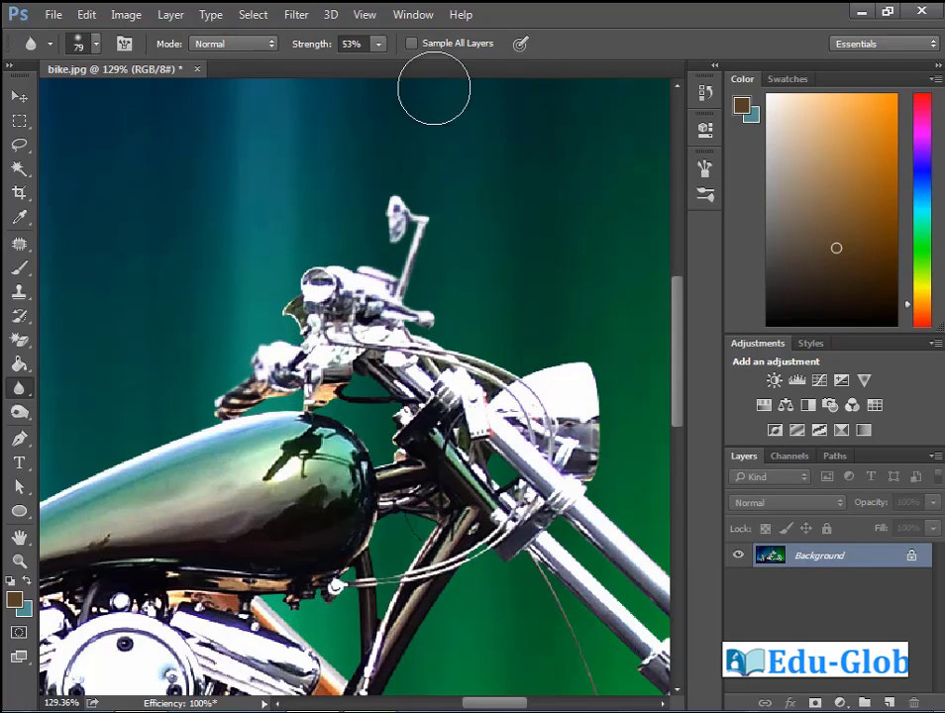
- Set blur strength to 100% and soften the handlebar and cables near the headlamp
click(378, 45)
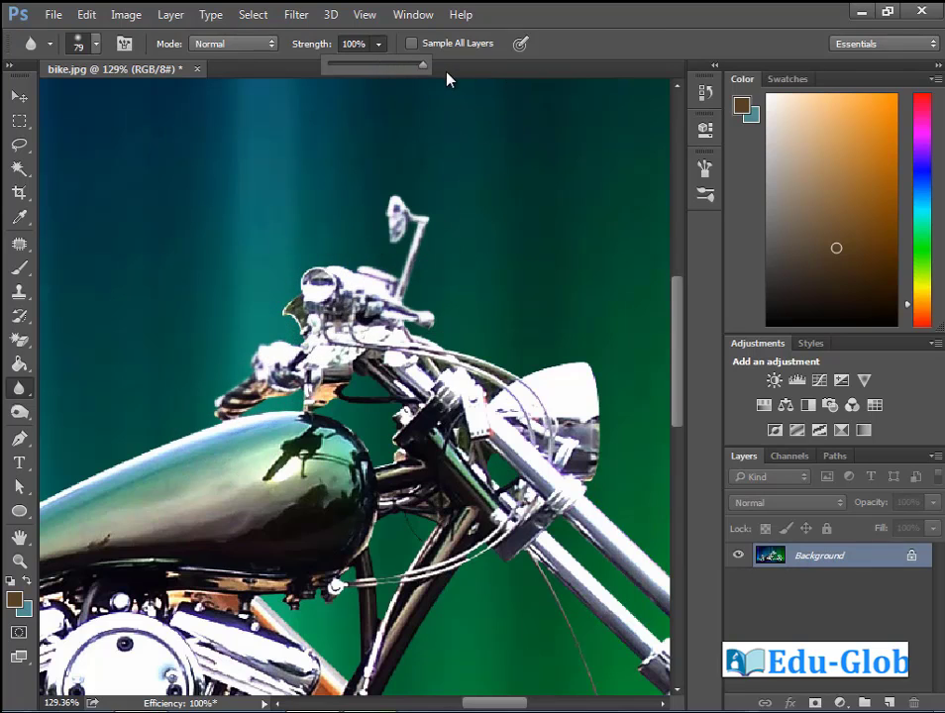
click(538, 410)
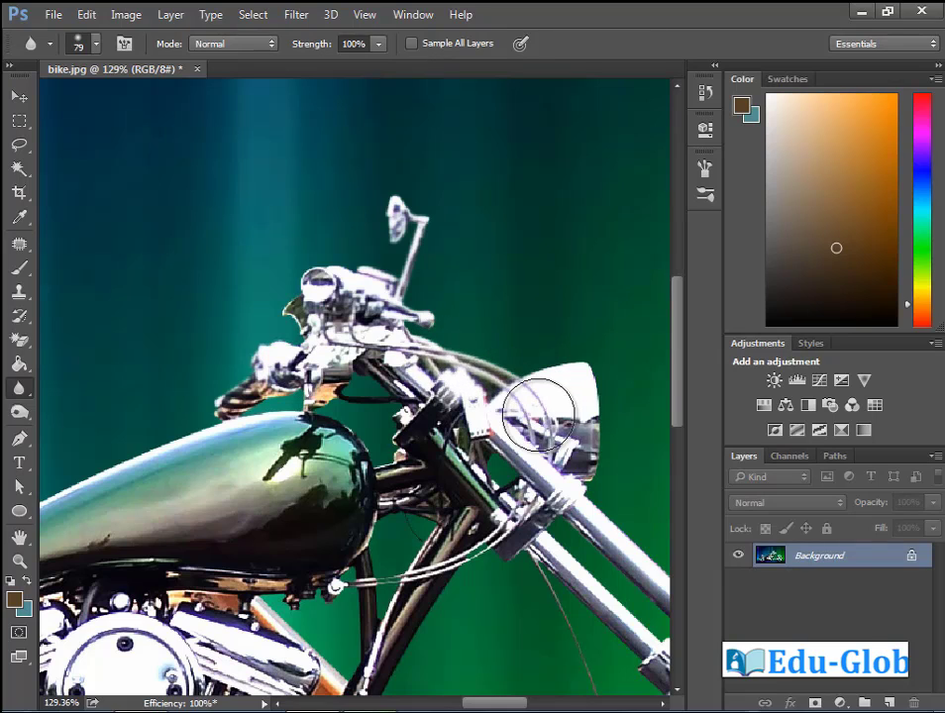
mouse_move(538, 411)
mouse_down()
mouse_move(387, 302)
mouse_move(287, 272)
mouse_move(547, 426)
mouse_move(553, 416)
mouse_move(327, 282)
mouse_up()
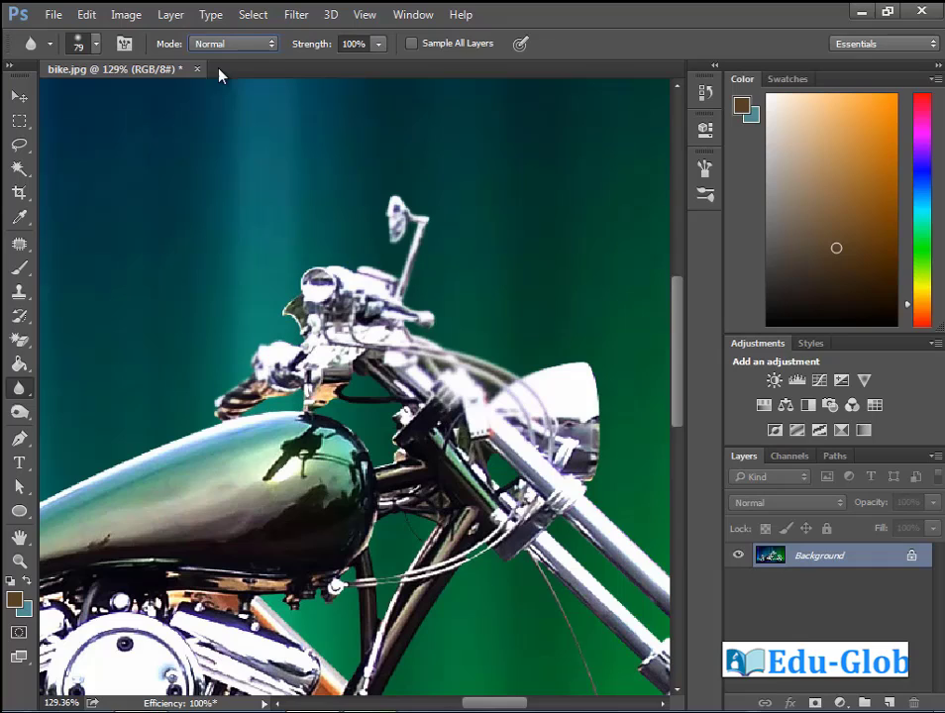
- Switch the blur mode to Darken and brush over the fuel tank's bright highlight
click(274, 46)
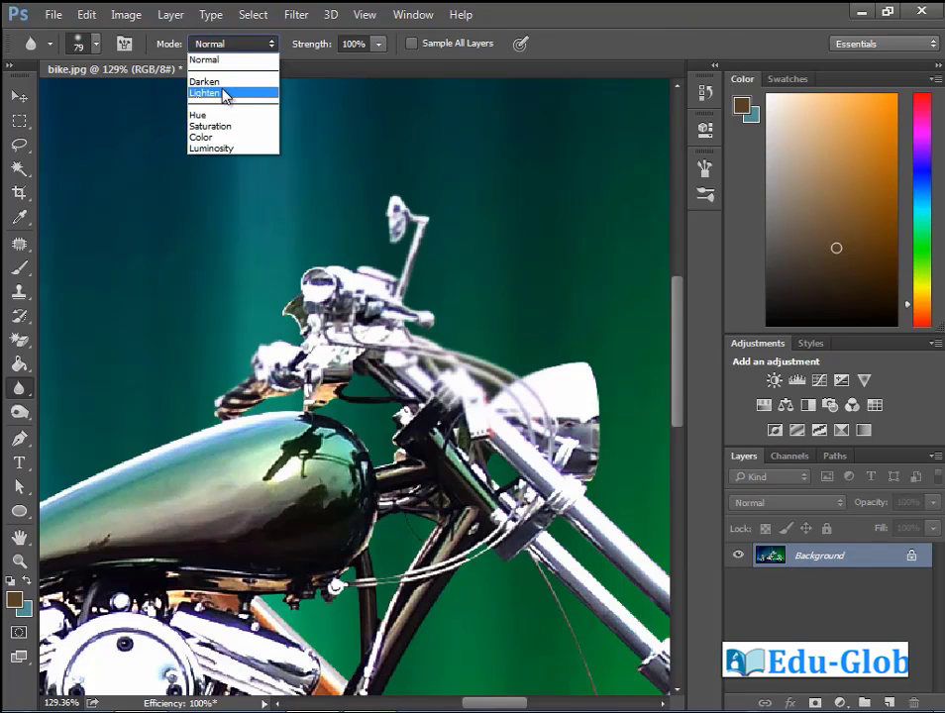
click(252, 84)
drag(348, 480, 286, 476)
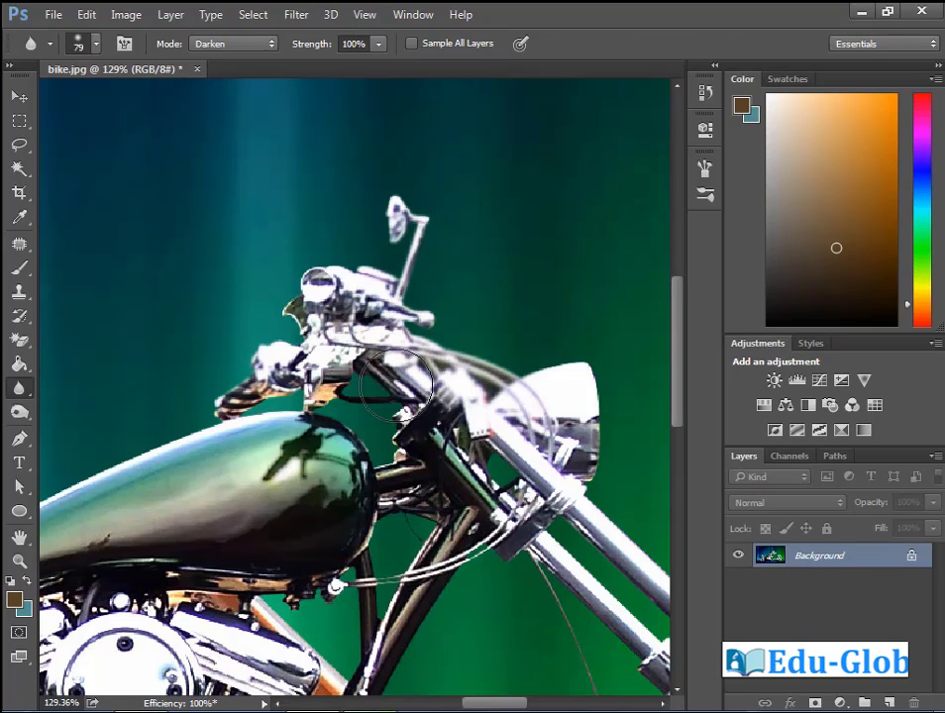
drag(218, 446, 216, 476)
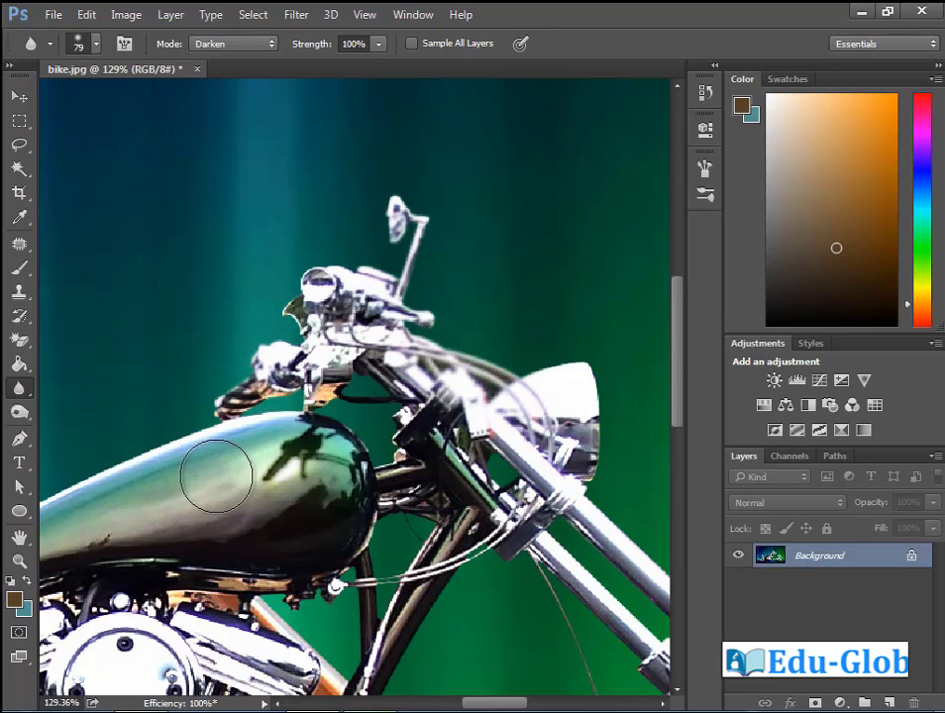
- Copy a lassoed tank-front patch to Layer 1 and move it up-left onto the background
click(18, 144)
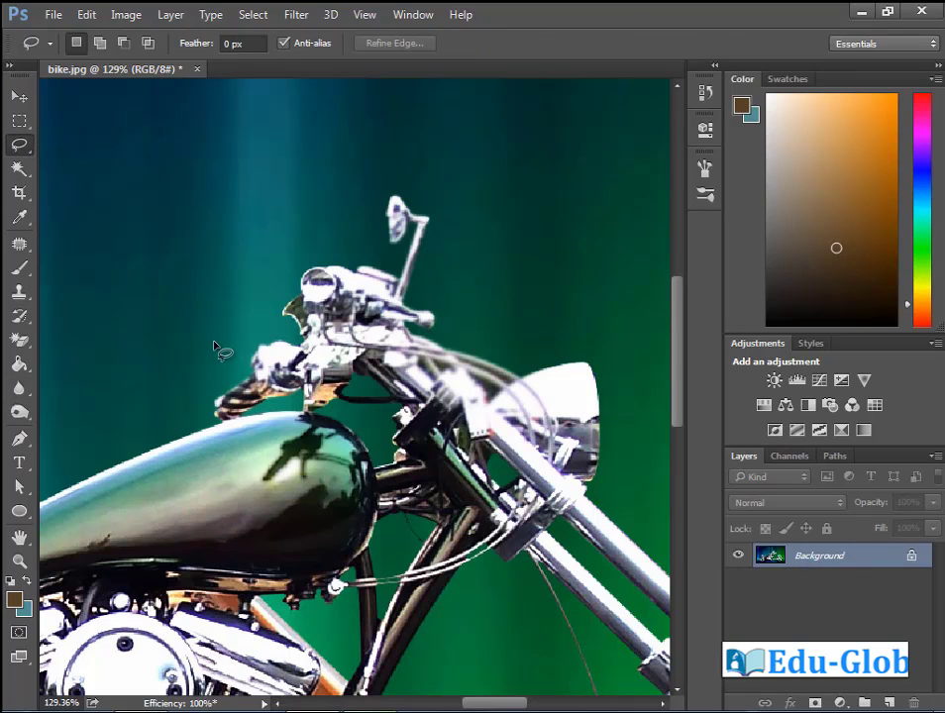
drag(238, 428, 238, 484)
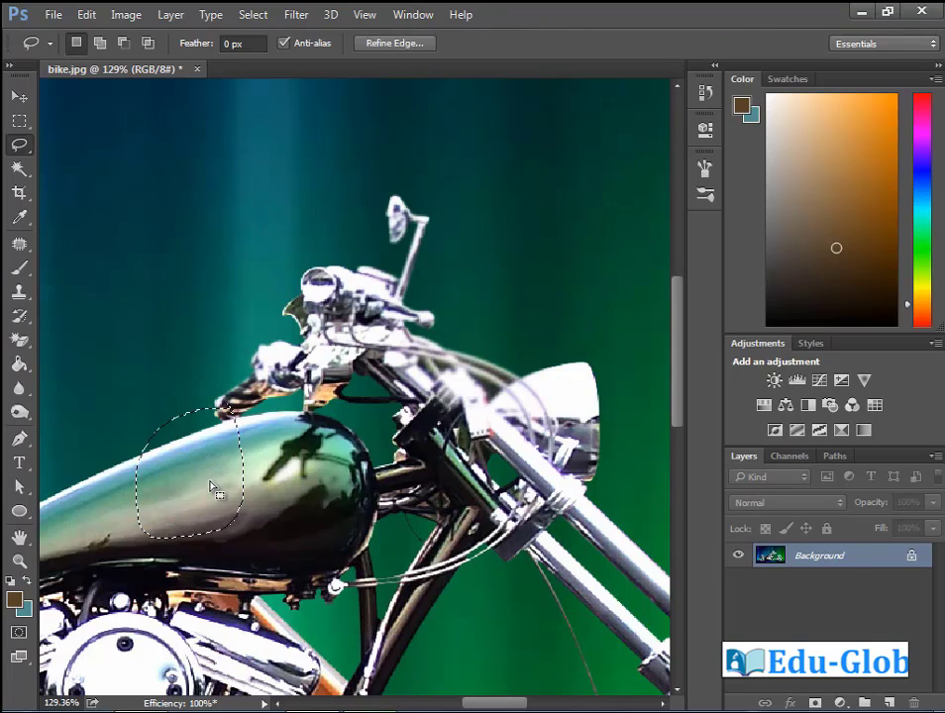
key(ctrl+j)
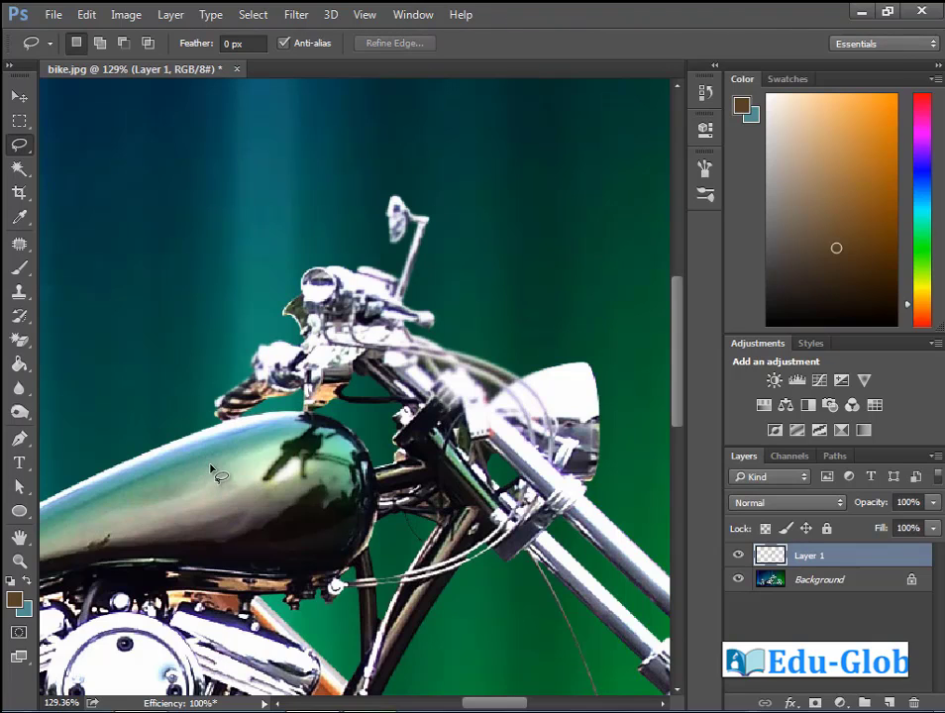
click(19, 96)
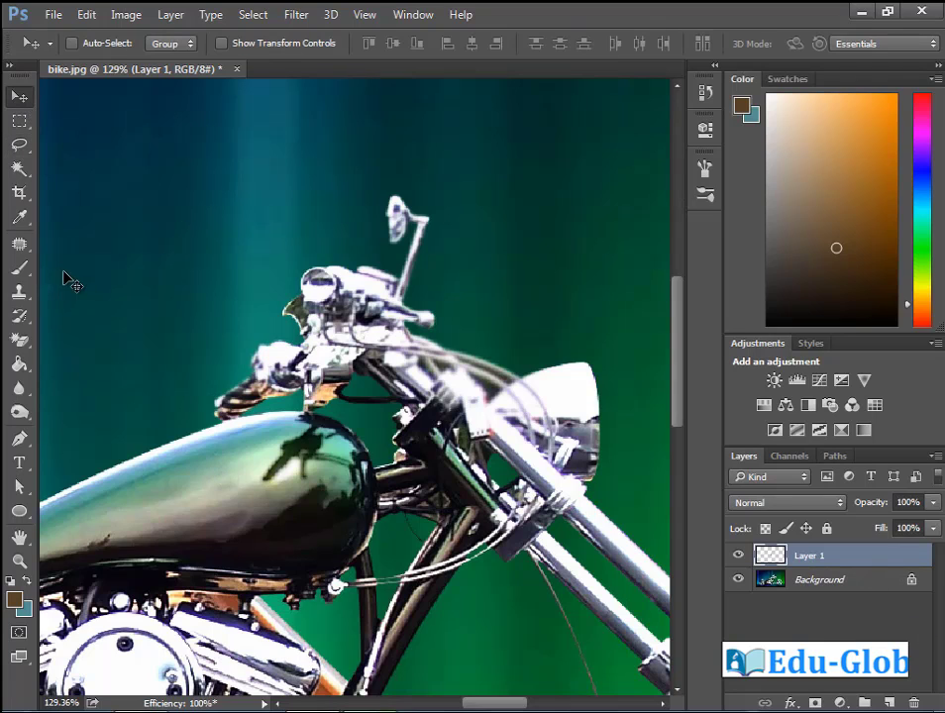
drag(203, 485, 180, 331)
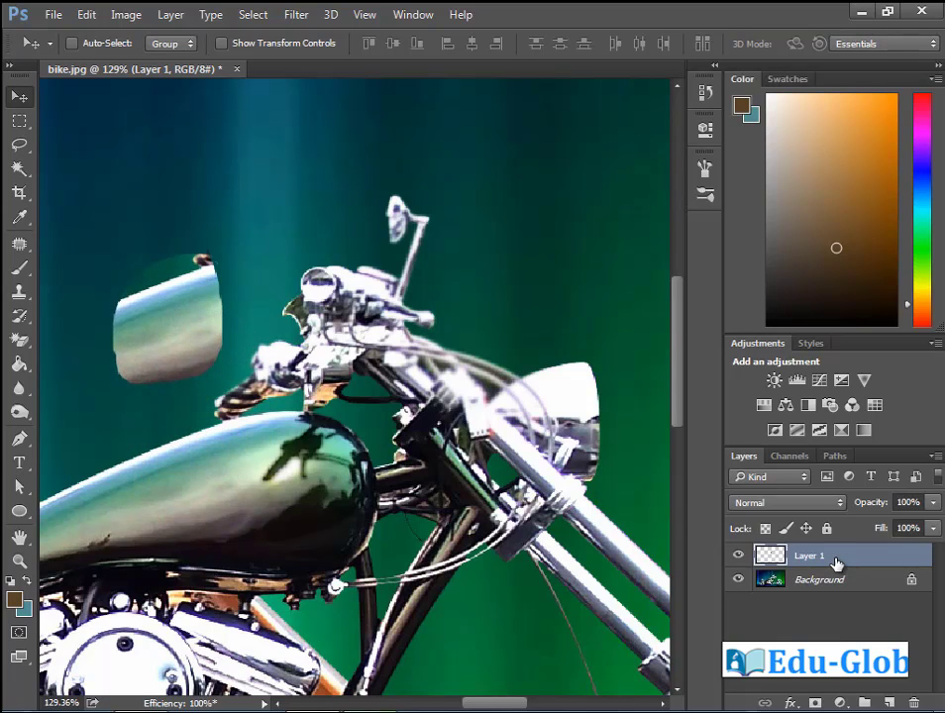
click(19, 387)
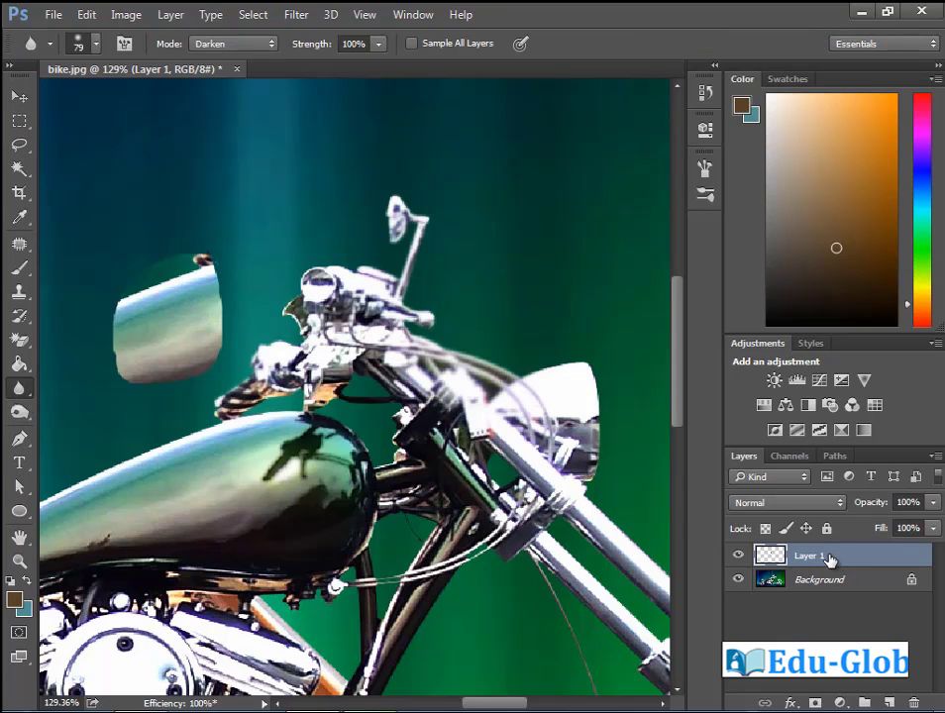
- Soften the moved patch's edge, fit the image on screen, and delete Layer 1
mouse_move(219, 281)
mouse_down()
mouse_move(211, 268)
mouse_move(153, 278)
mouse_move(213, 280)
mouse_move(215, 313)
mouse_move(180, 306)
mouse_move(182, 274)
mouse_move(105, 321)
mouse_move(118, 375)
mouse_up()
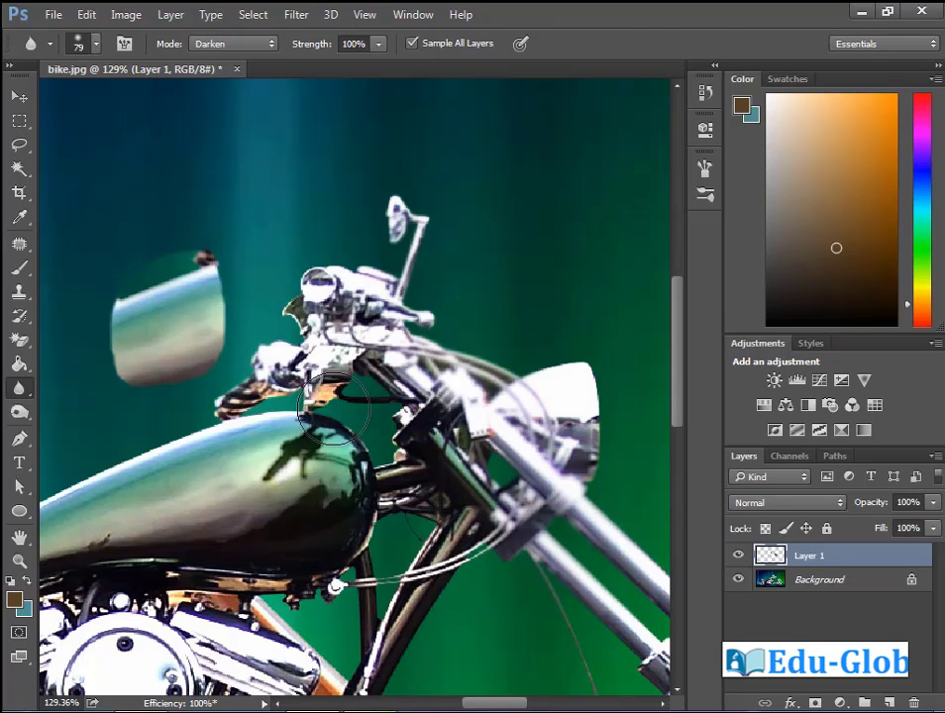
key(ctrl+0)
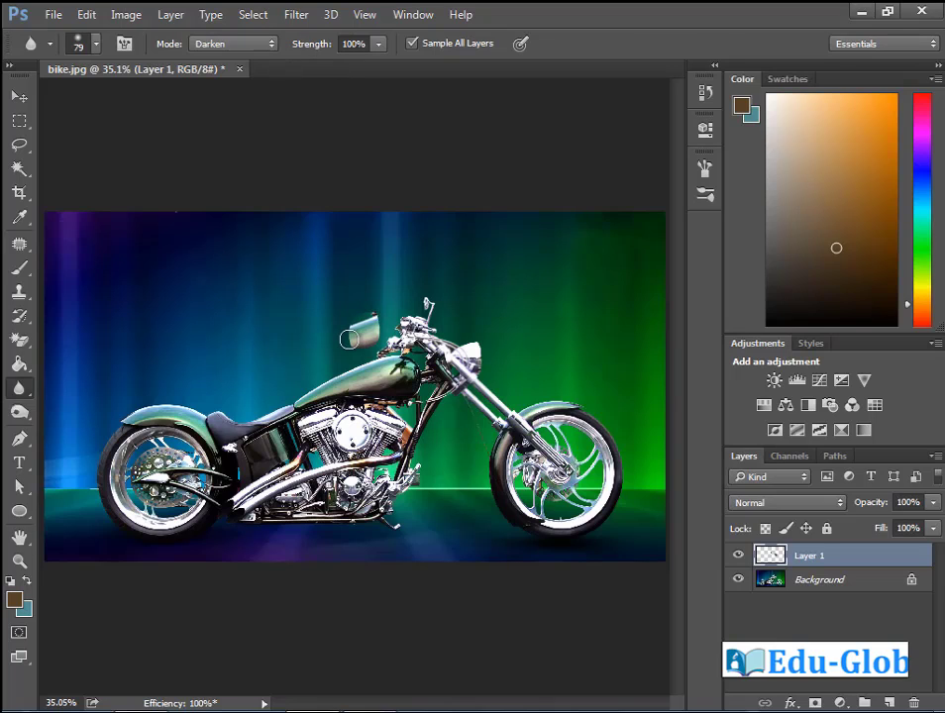
key(Delete)
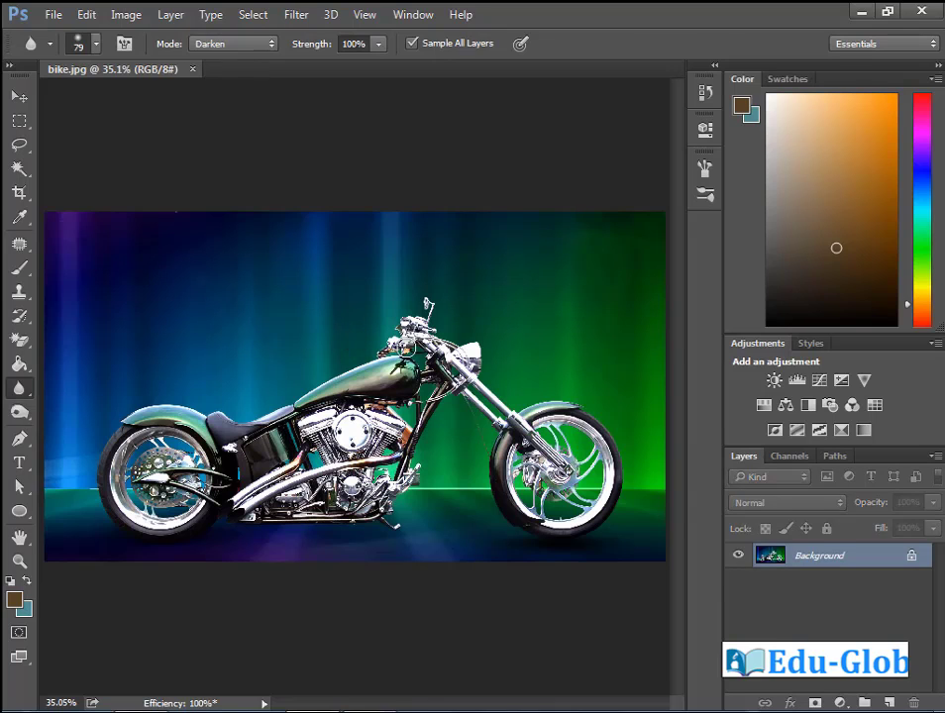
- Try the Average blur filter, then undo its flat teal result
click(306, 21)
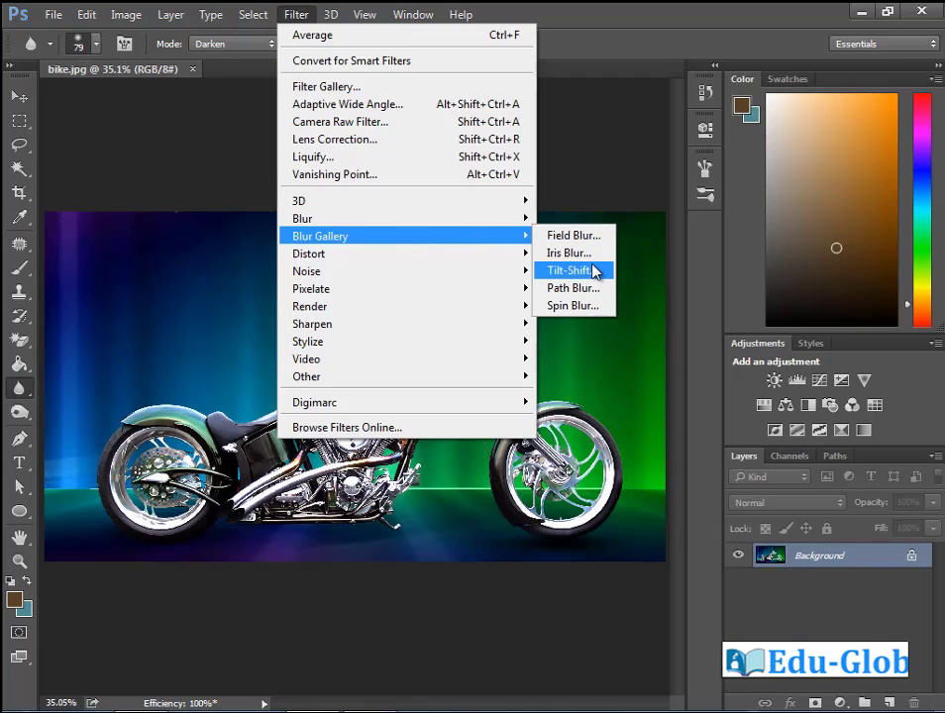
mouse_move(302, 218)
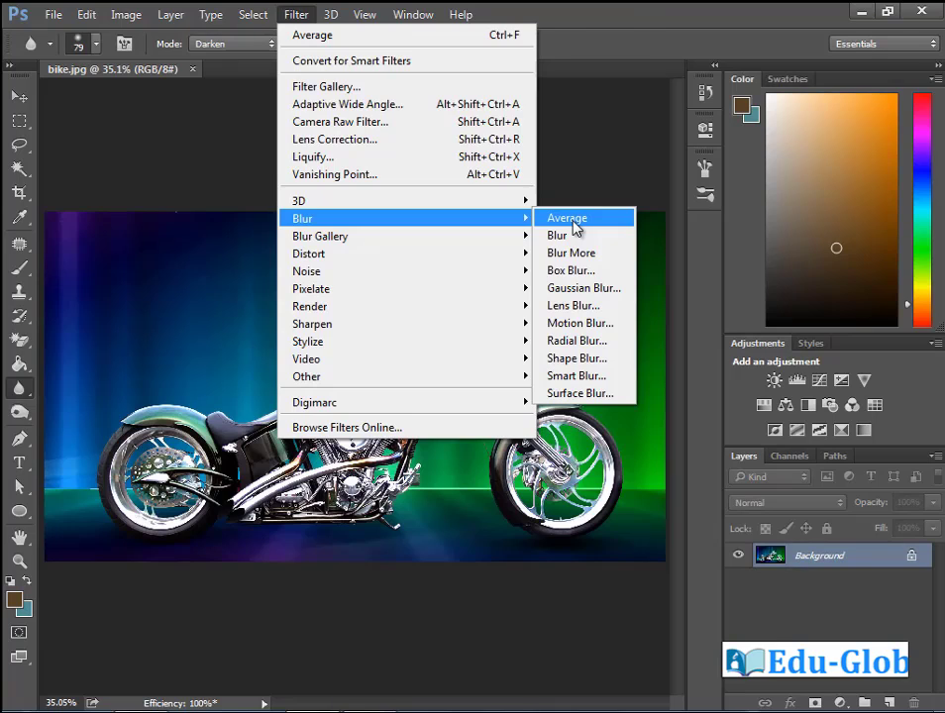
click(575, 226)
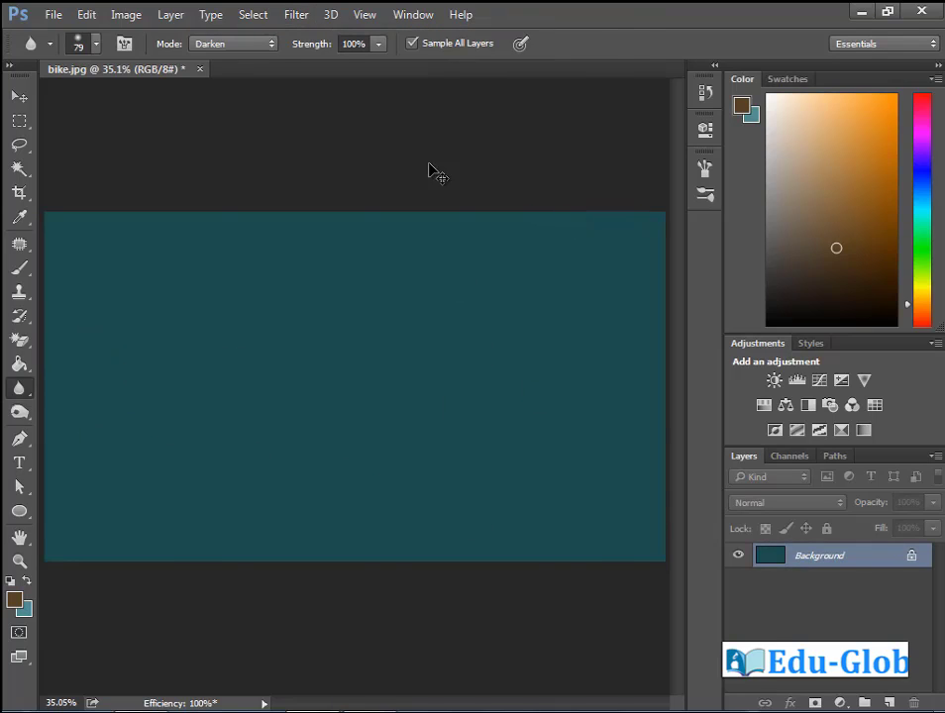
key(ctrl+z)
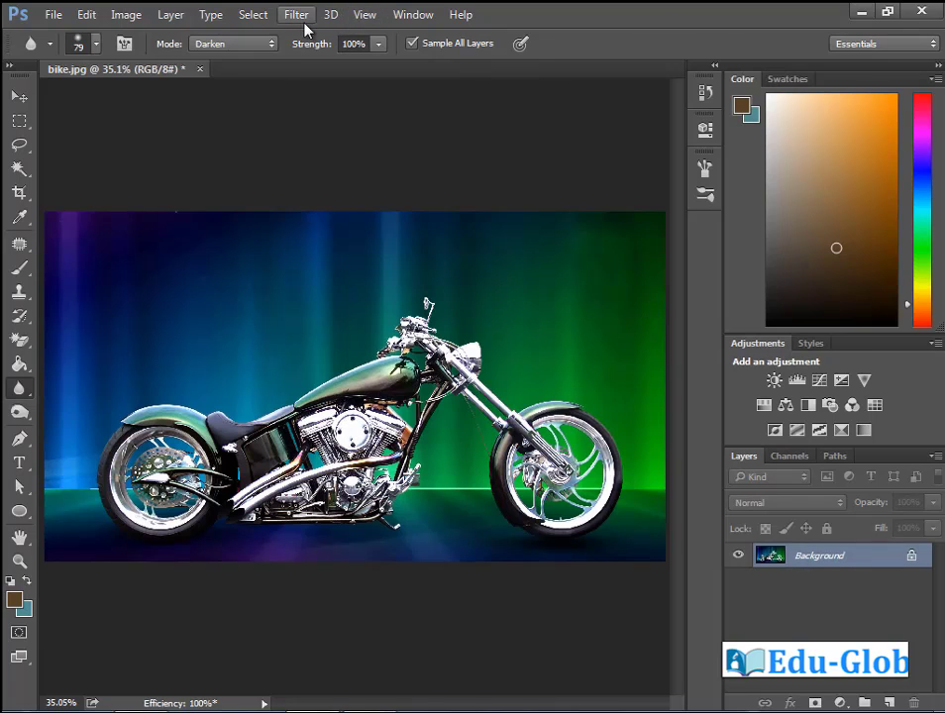
- Apply the basic Blur filter and zoom in on the tank and front fork
click(304, 23)
mouse_move(302, 218)
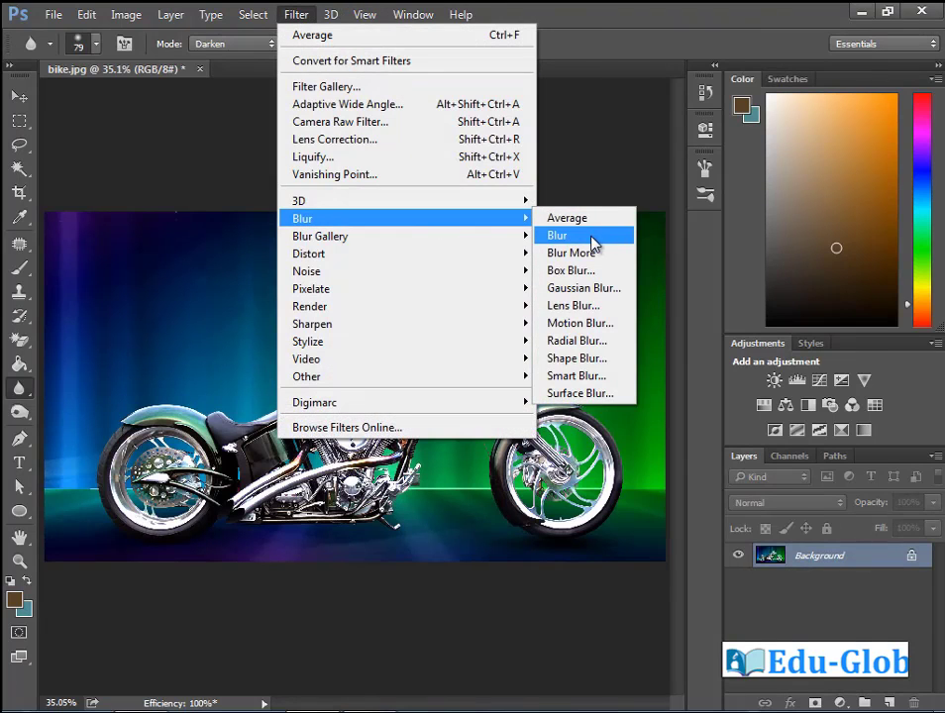
click(585, 236)
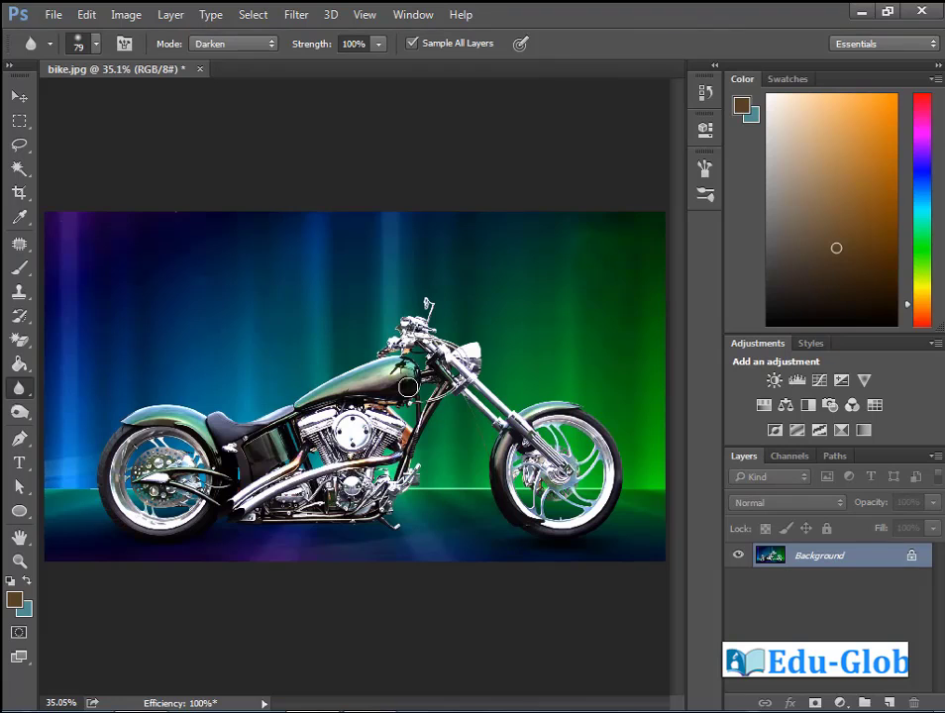
drag(294, 306, 422, 357)
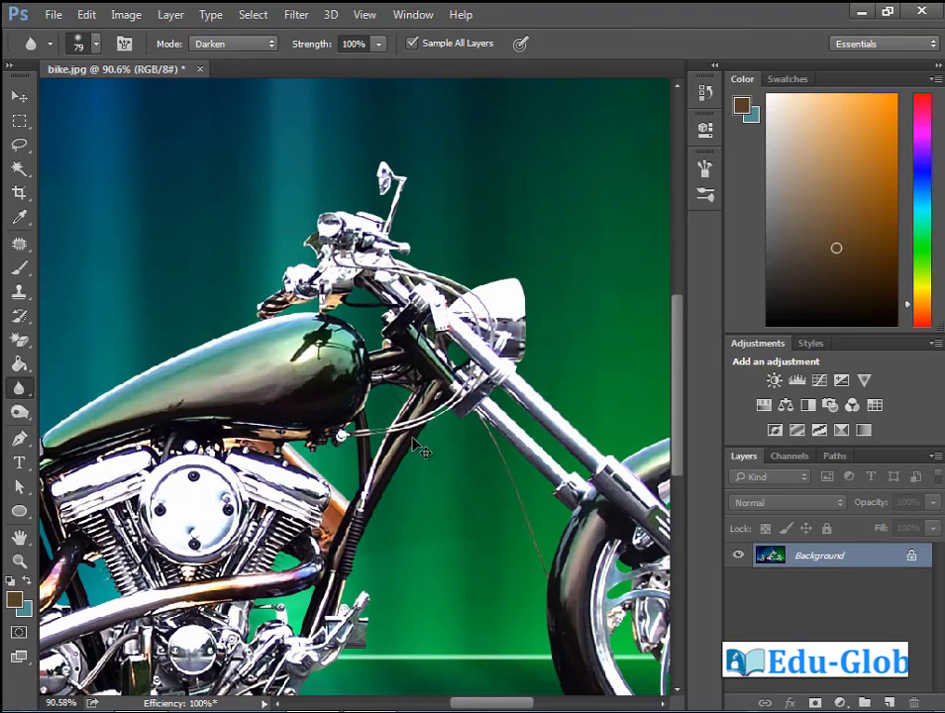
click(301, 16)
mouse_move(302, 218)
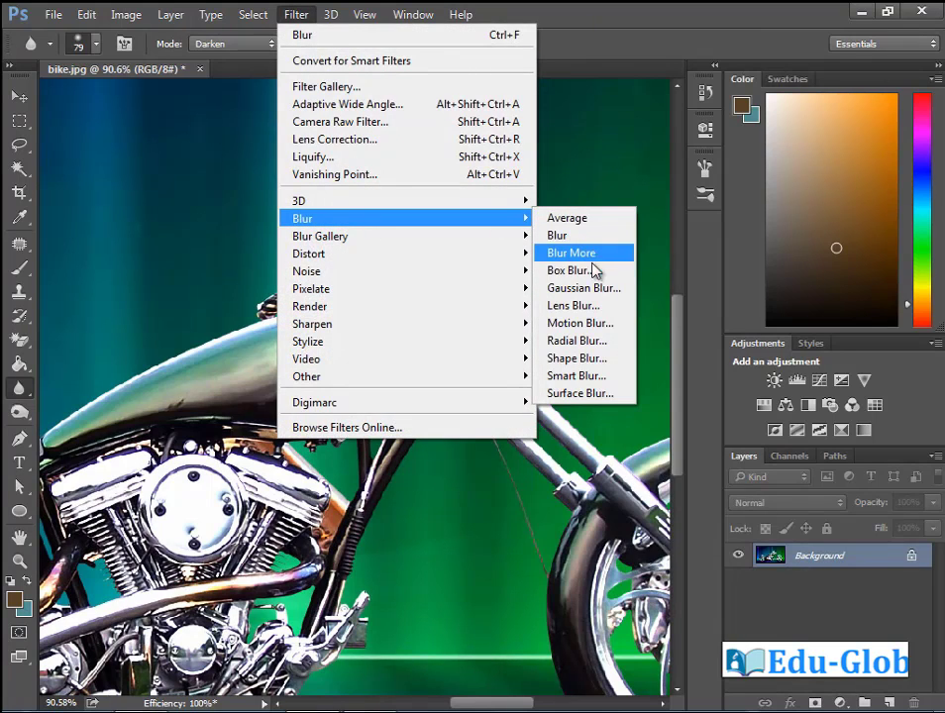
click(569, 270)
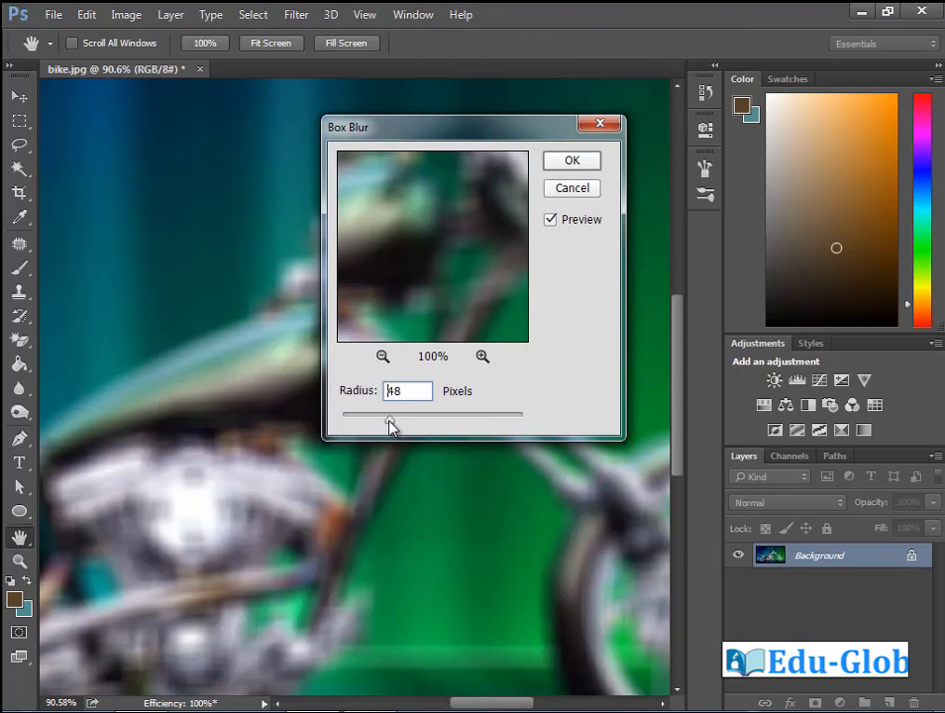
mouse_move(390, 425)
mouse_down()
mouse_move(418, 428)
mouse_move(377, 433)
mouse_up()
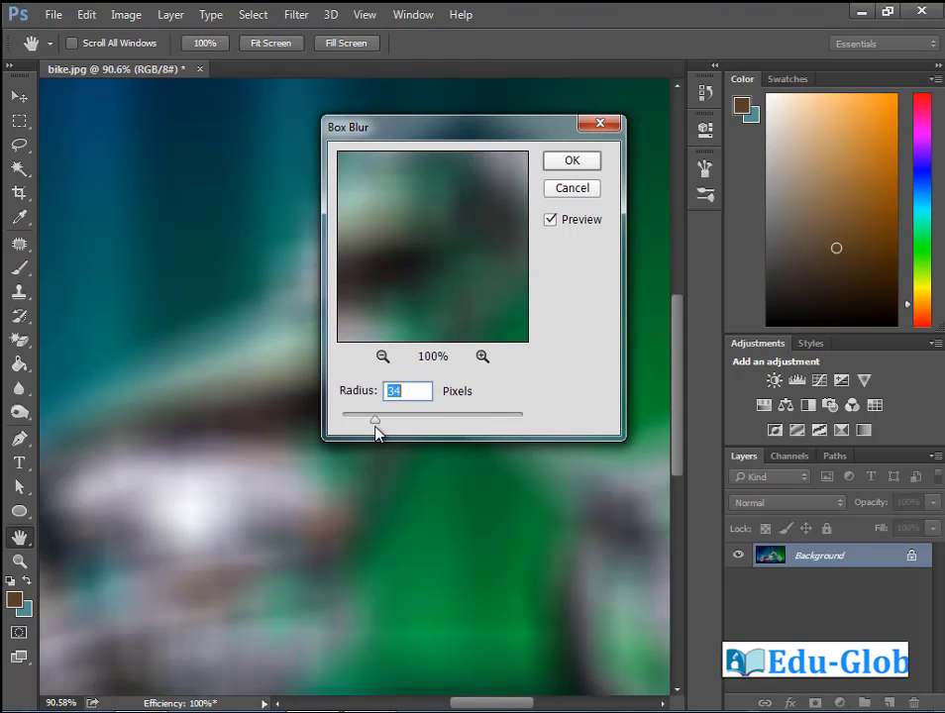
key(ctrl+minus)
key(ctrl+minus)
key(ctrl+minus)
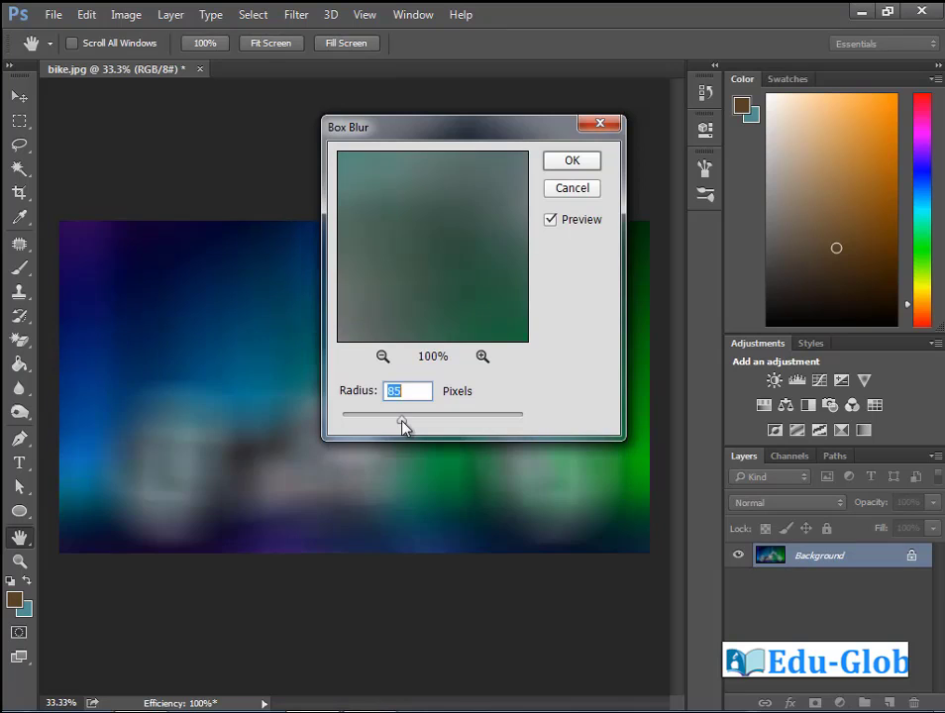
drag(380, 423, 348, 423)
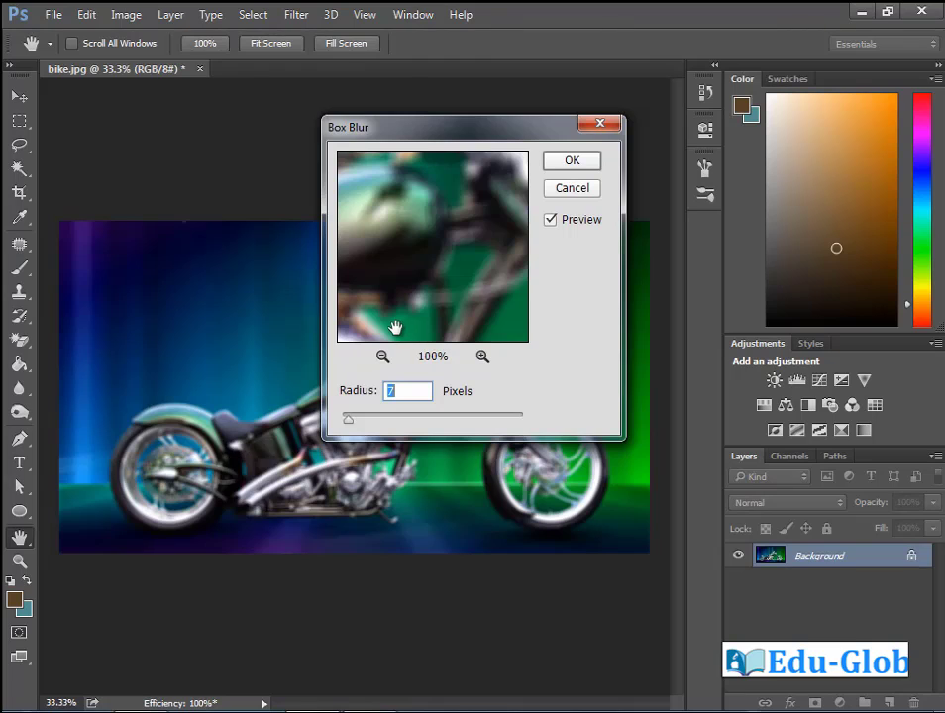
click(552, 225)
click(549, 221)
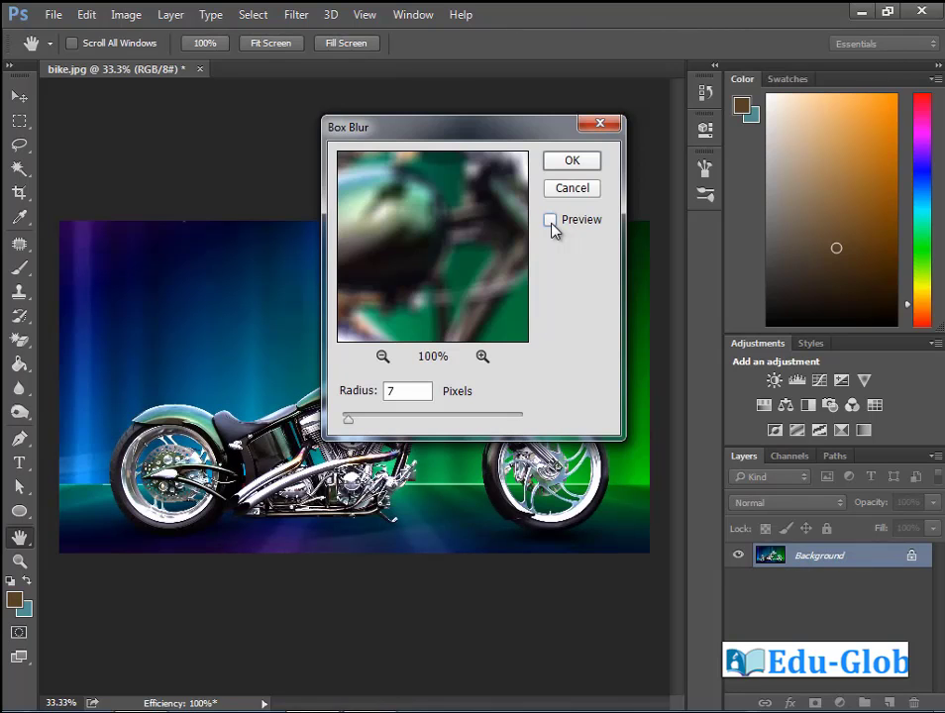
click(550, 222)
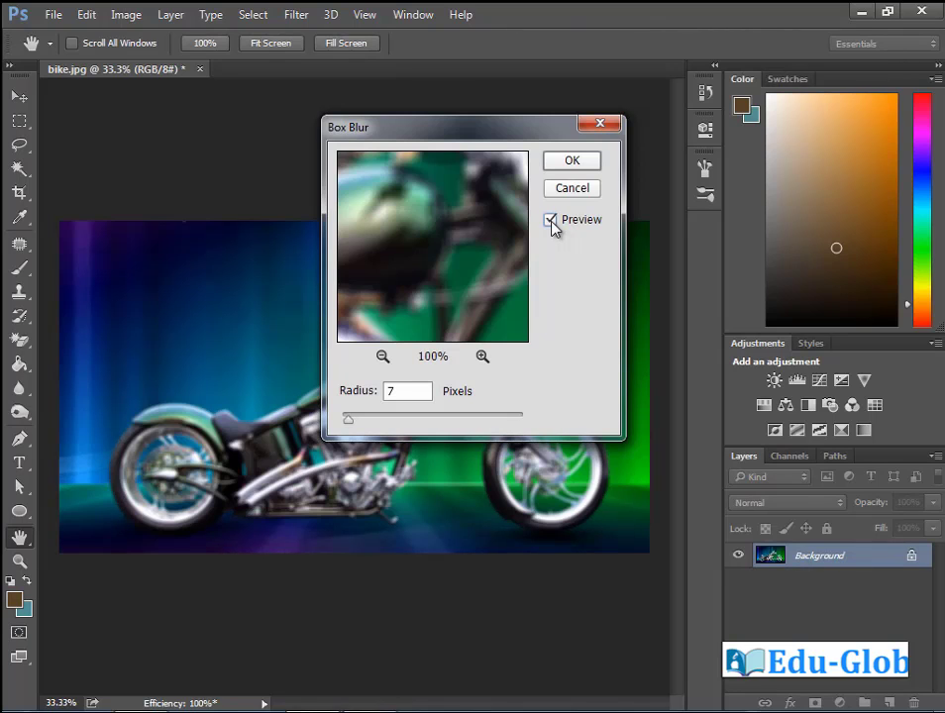
click(550, 222)
click(579, 189)
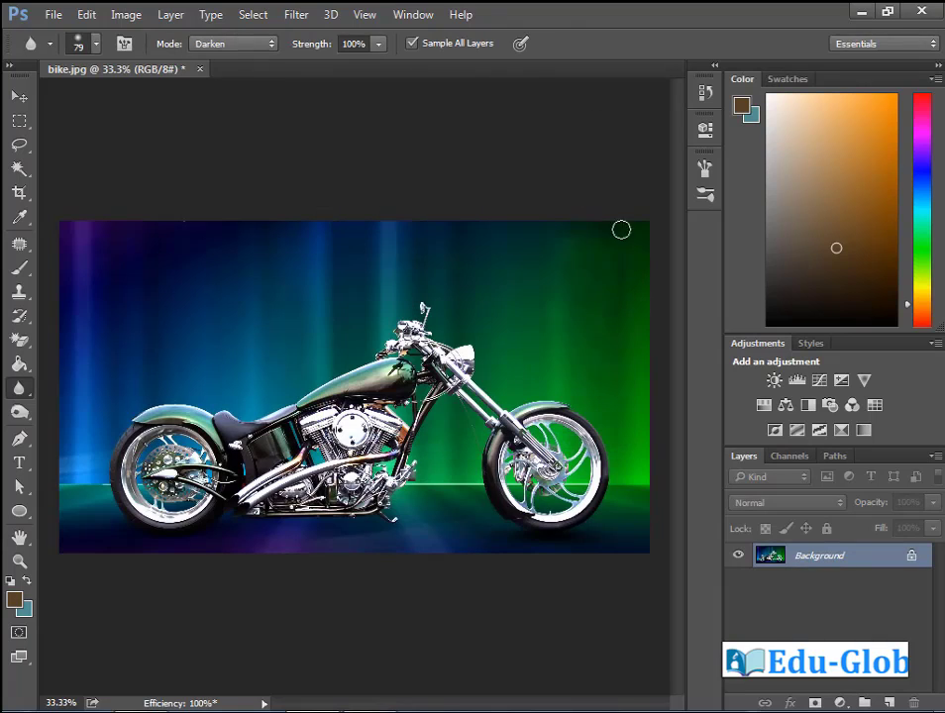
- Preview Gaussian Blur at a 1000-pixel radius, toggling Preview to compare with the original
click(297, 15)
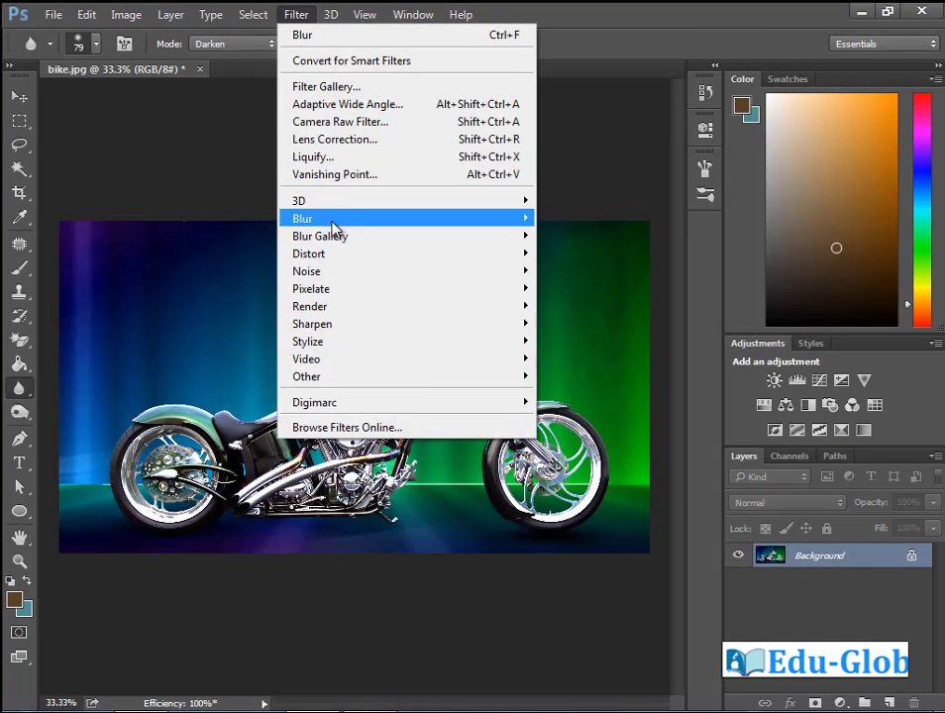
mouse_move(302, 218)
click(606, 293)
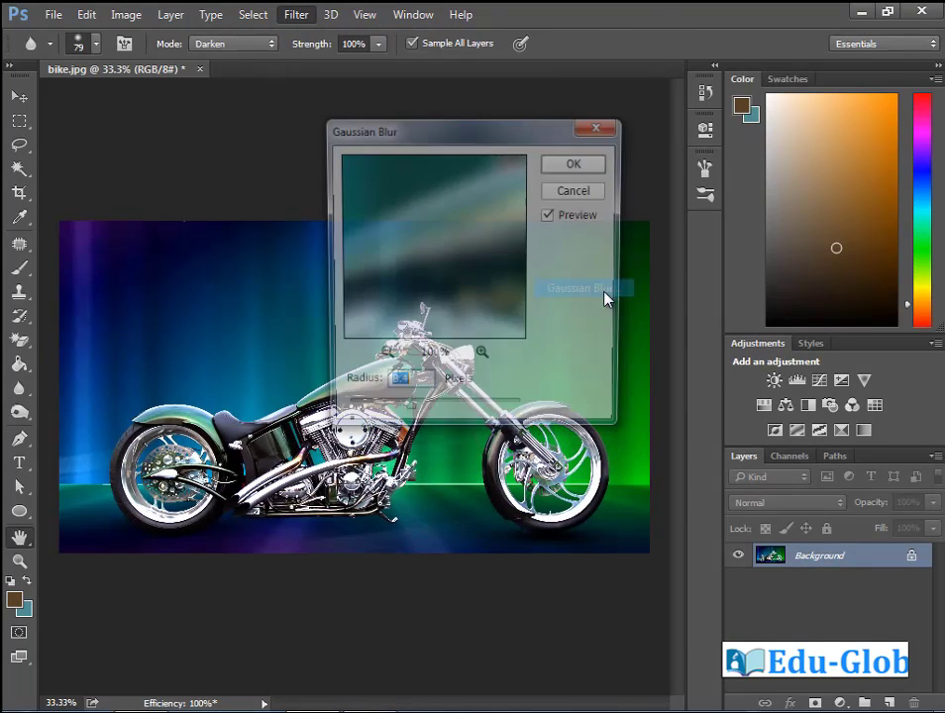
drag(392, 137, 457, 154)
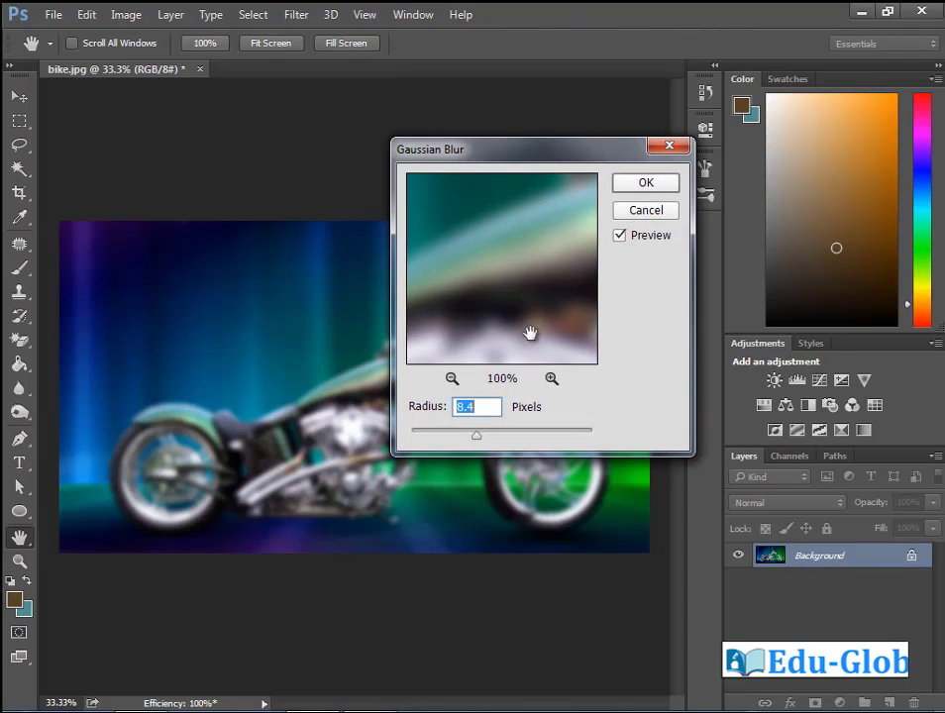
drag(477, 435, 592, 443)
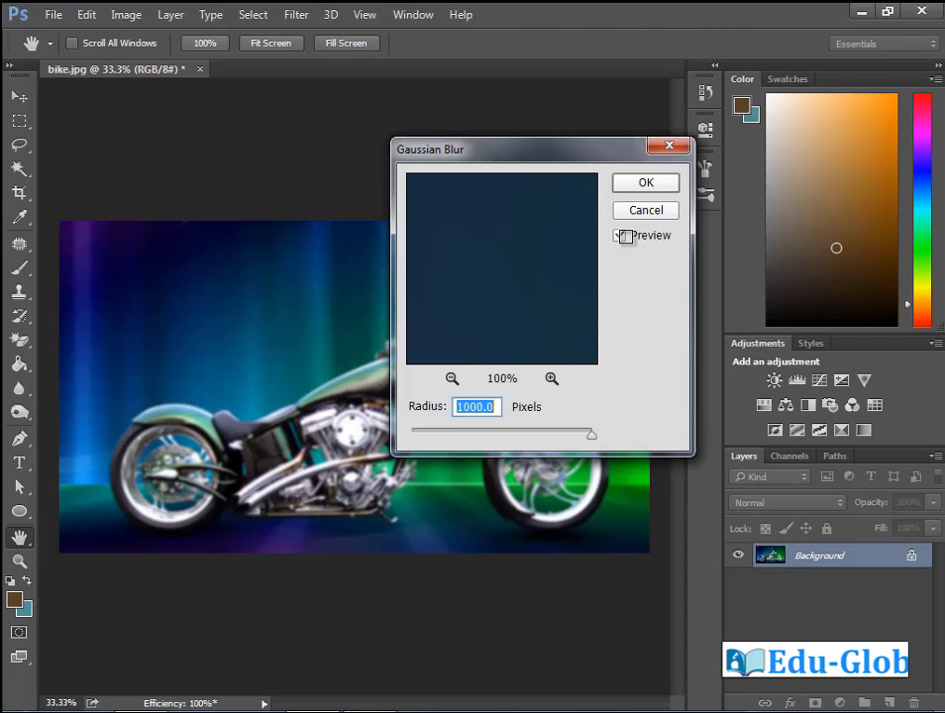
click(622, 236)
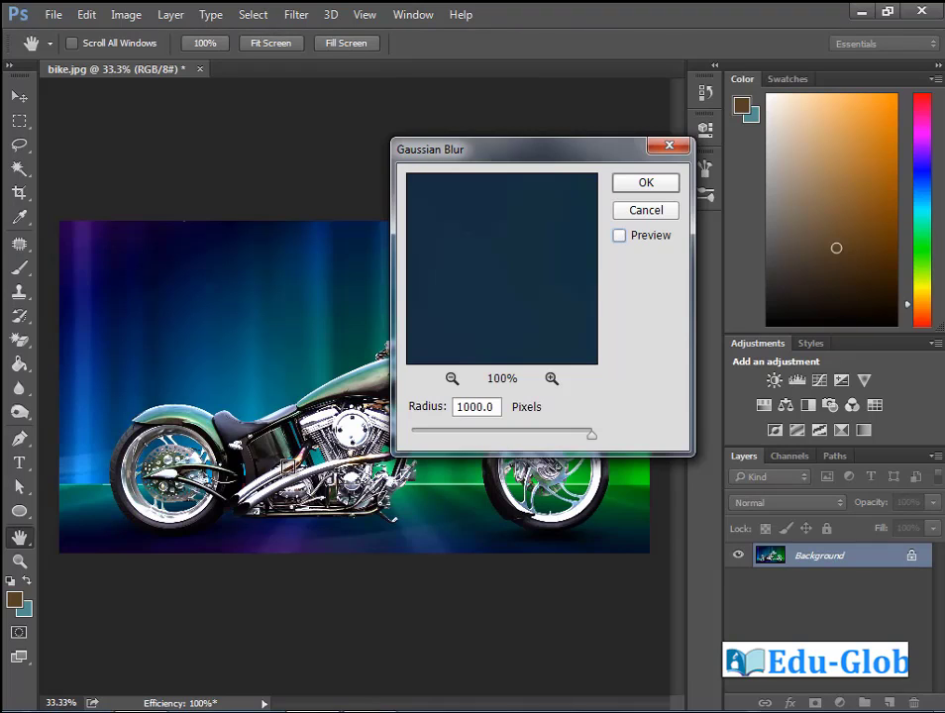
click(624, 242)
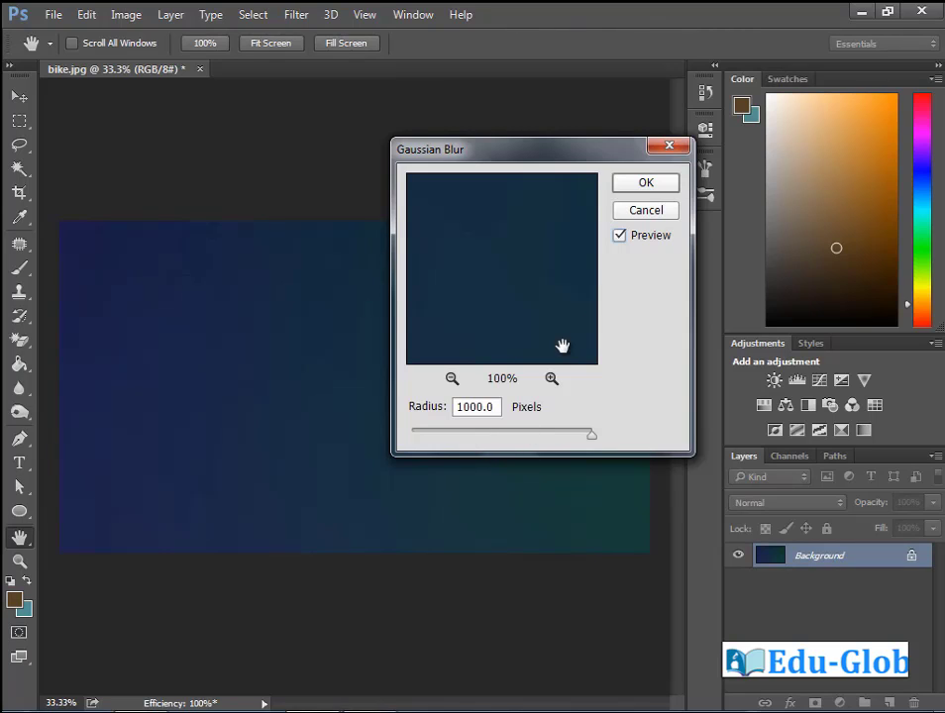
- Discard the Gaussian Blur and set Lens Blur curvature 24, rotation 131, brightness 31, threshold 5, noise 12
click(646, 210)
click(296, 13)
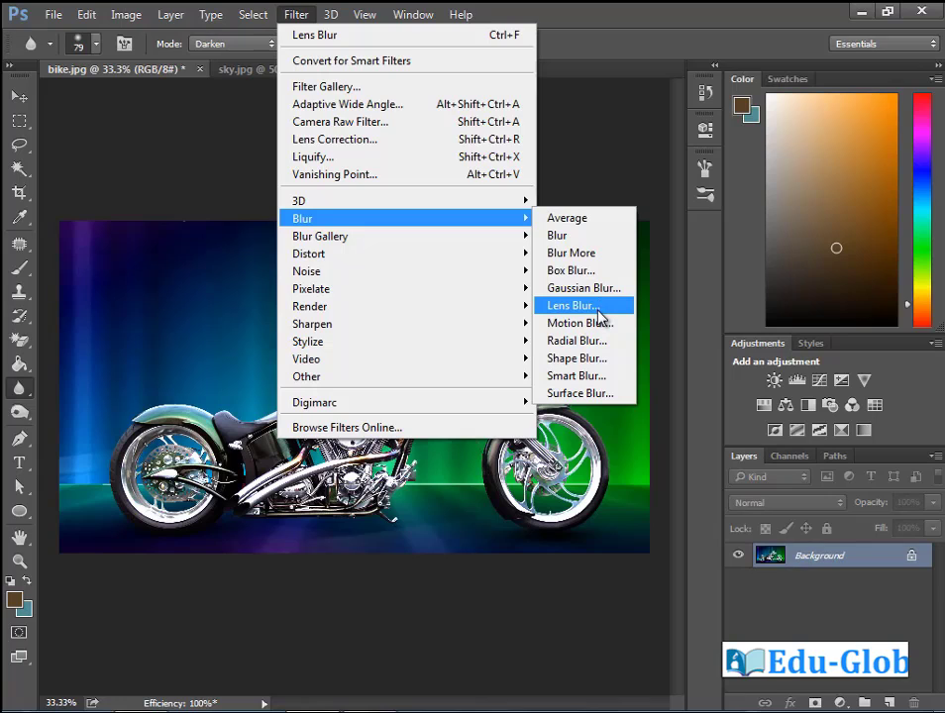
click(572, 305)
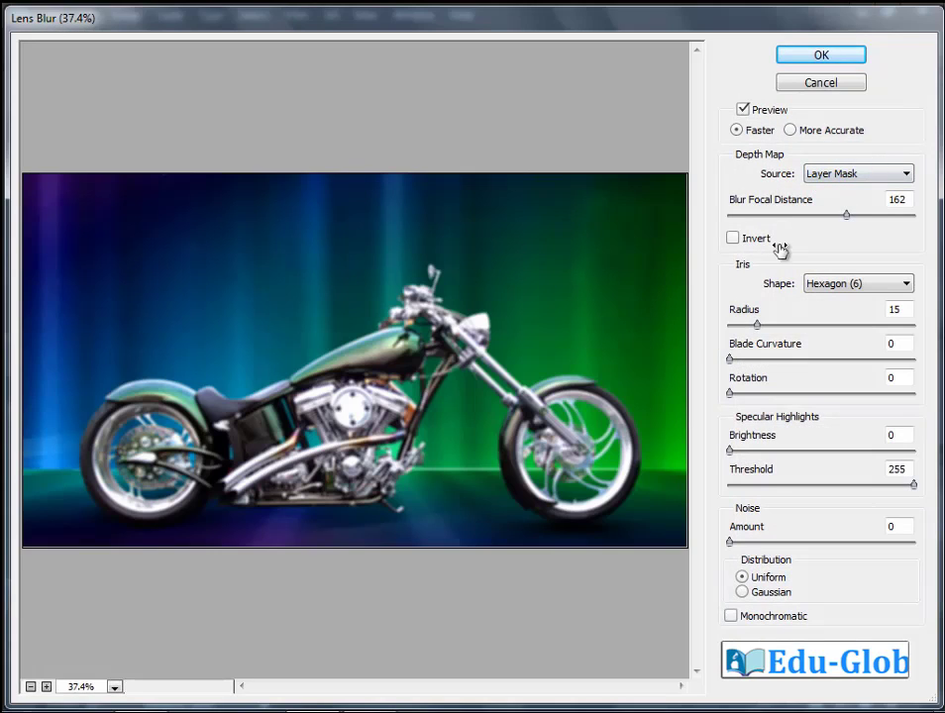
click(760, 326)
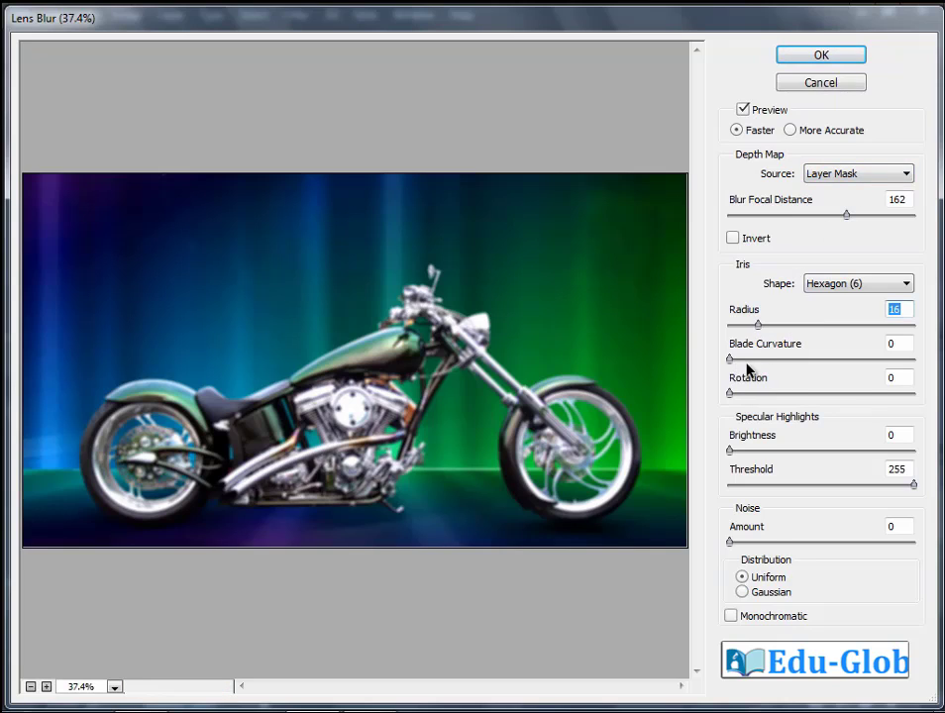
click(773, 358)
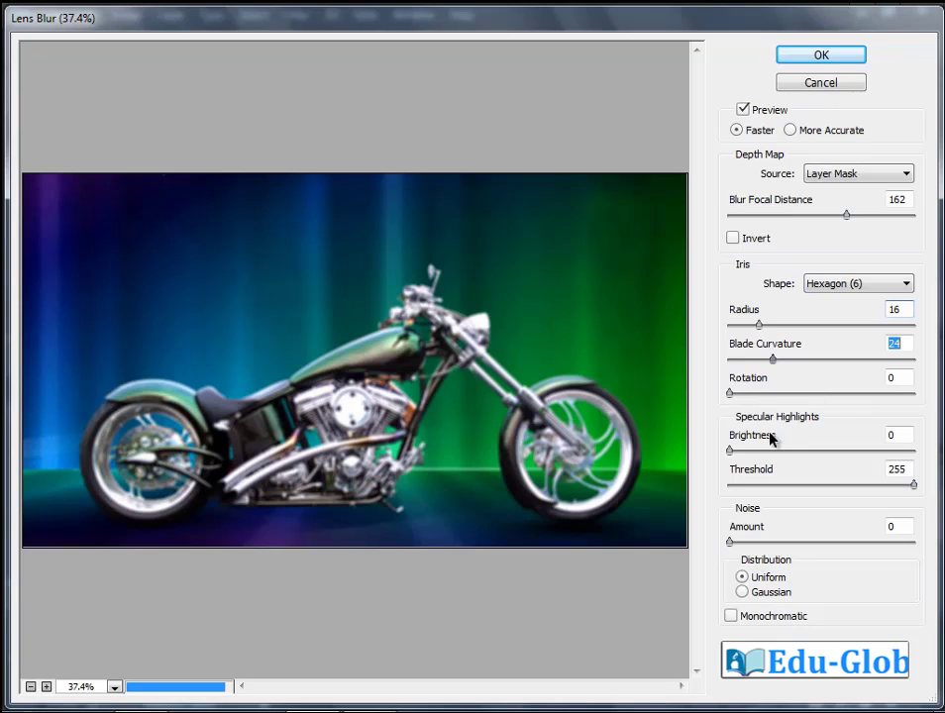
click(796, 392)
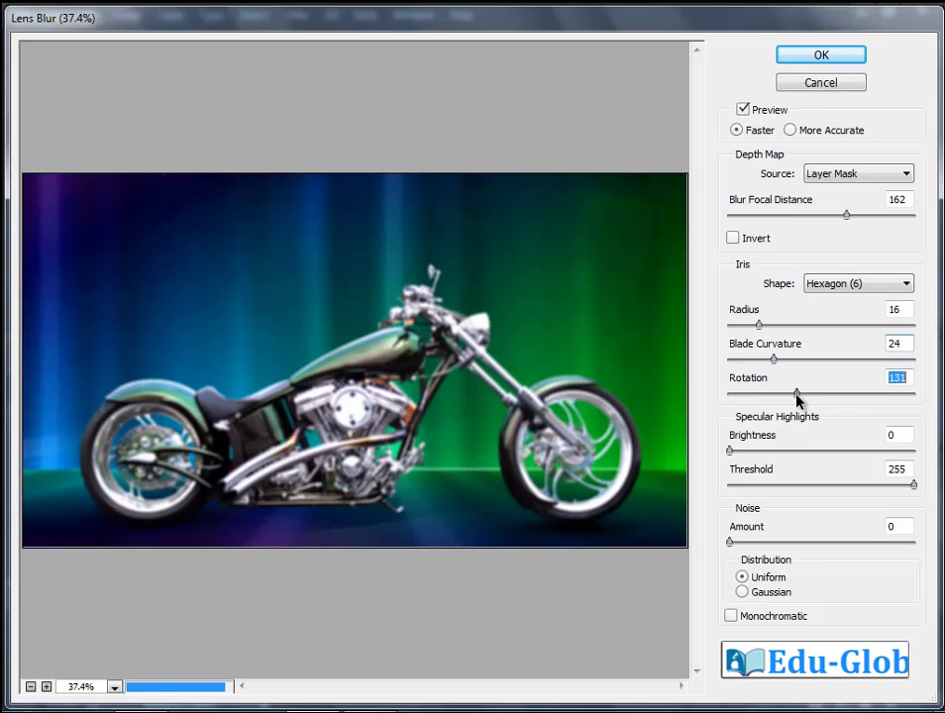
click(786, 451)
click(789, 484)
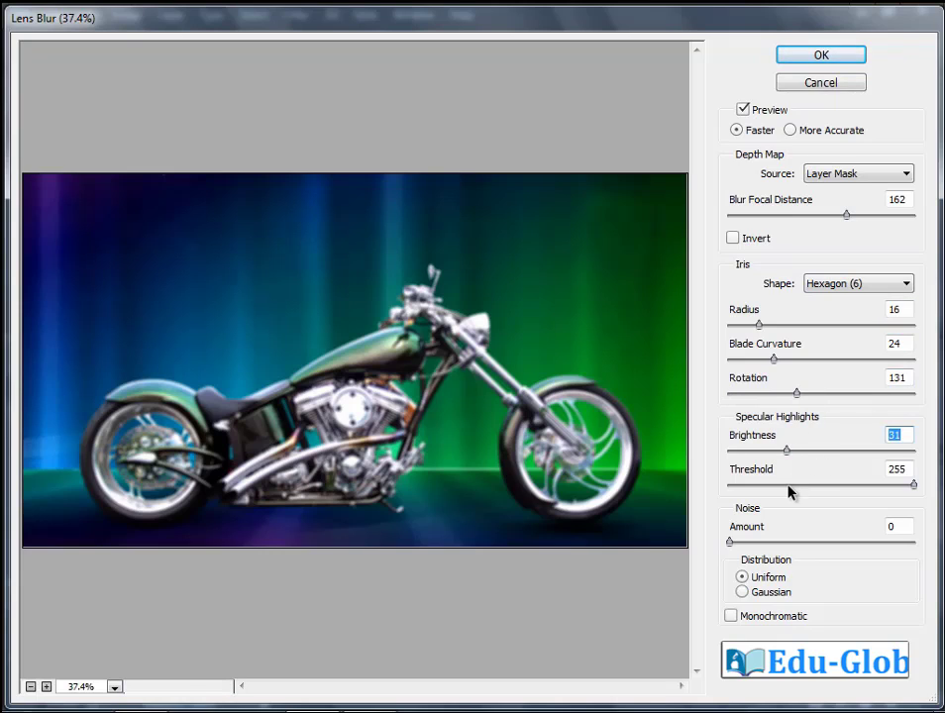
click(750, 546)
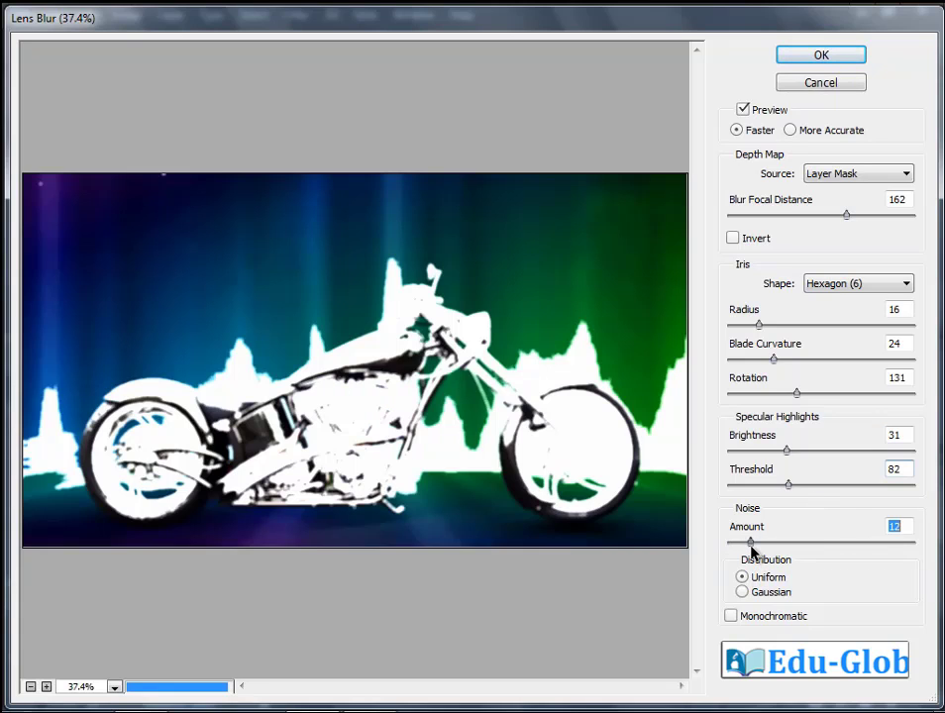
click(733, 485)
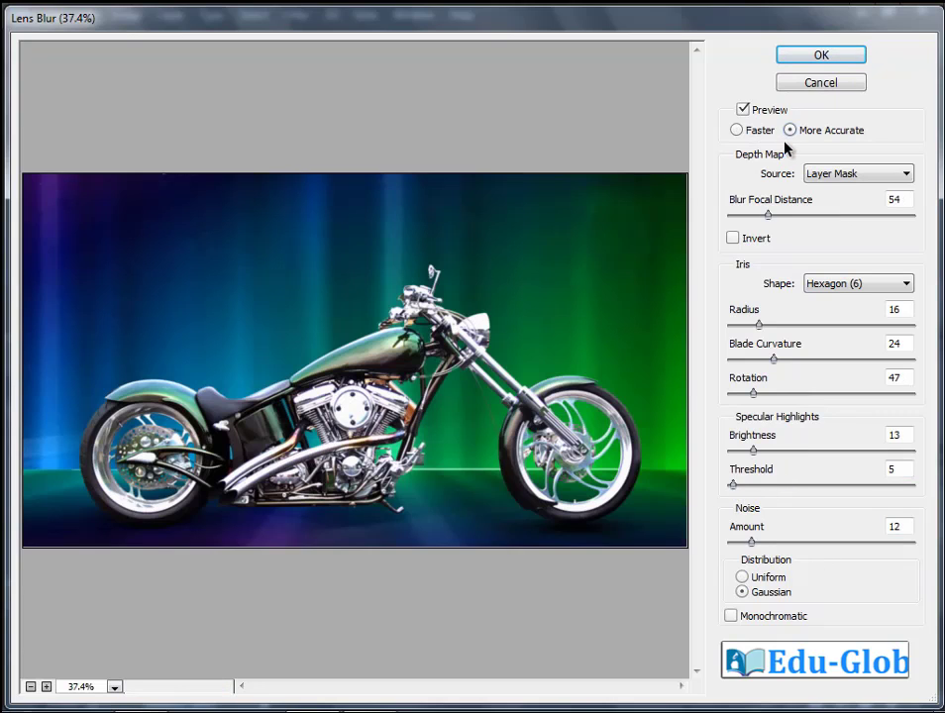
- Set the Lens Blur iris to Pentagon (5) with radius 28 and apply it
click(904, 288)
click(854, 300)
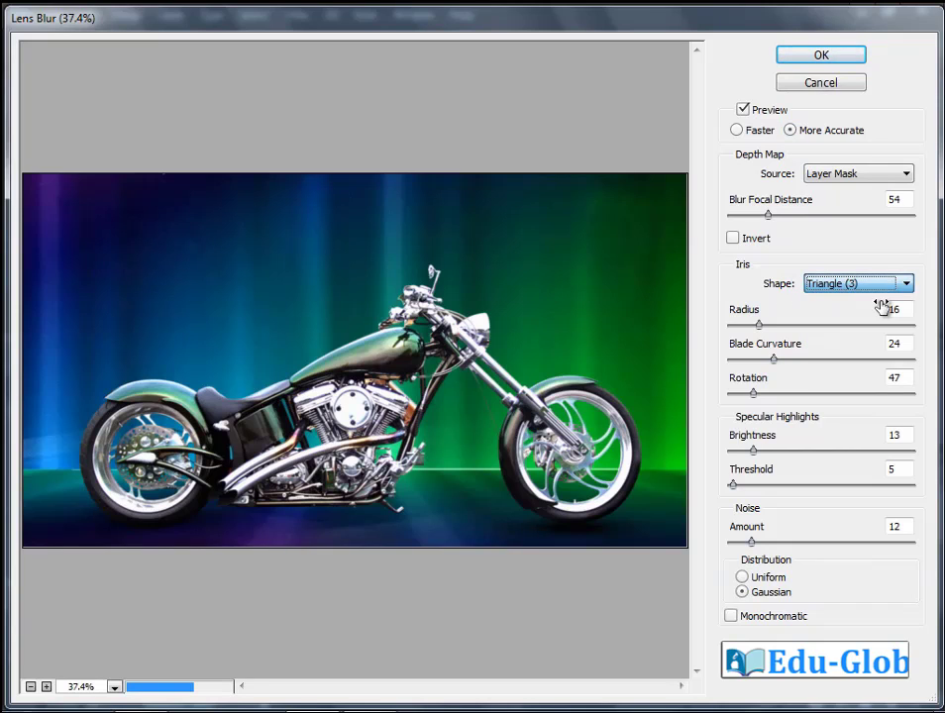
click(905, 285)
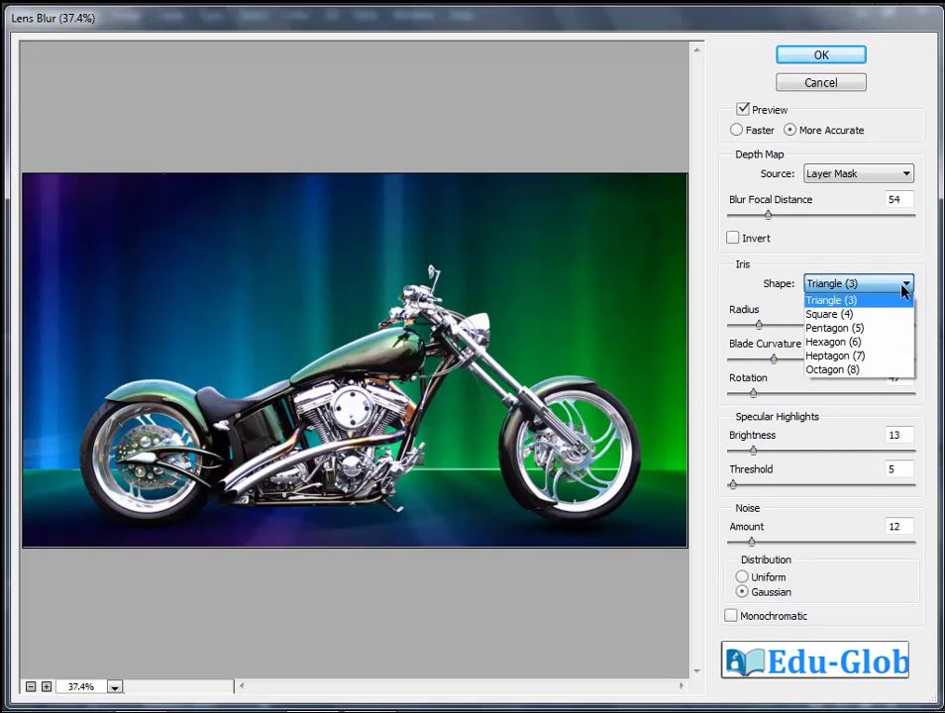
click(849, 330)
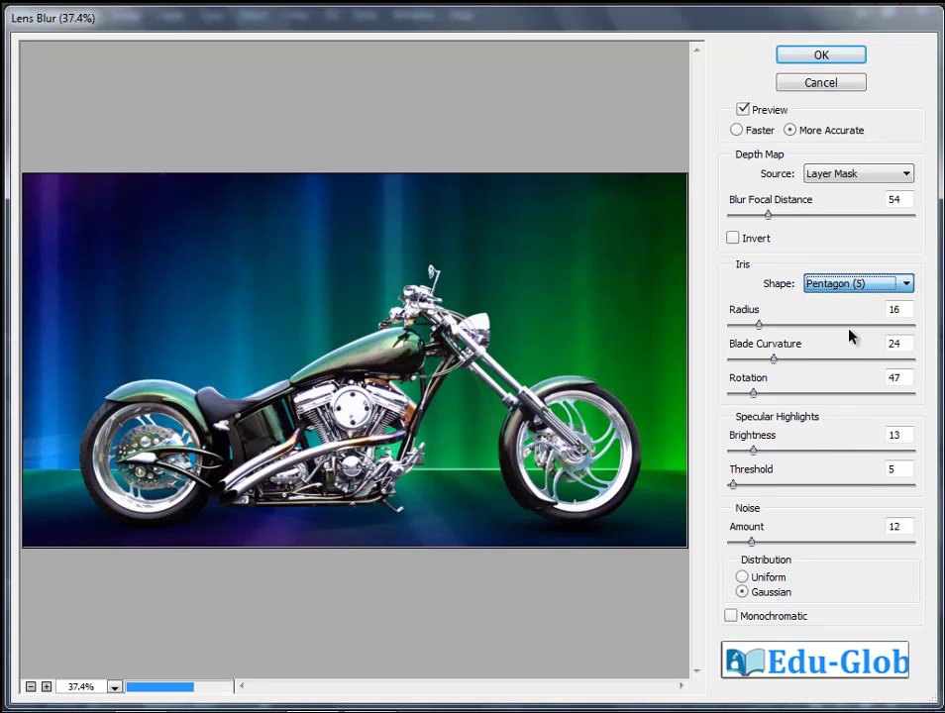
click(781, 327)
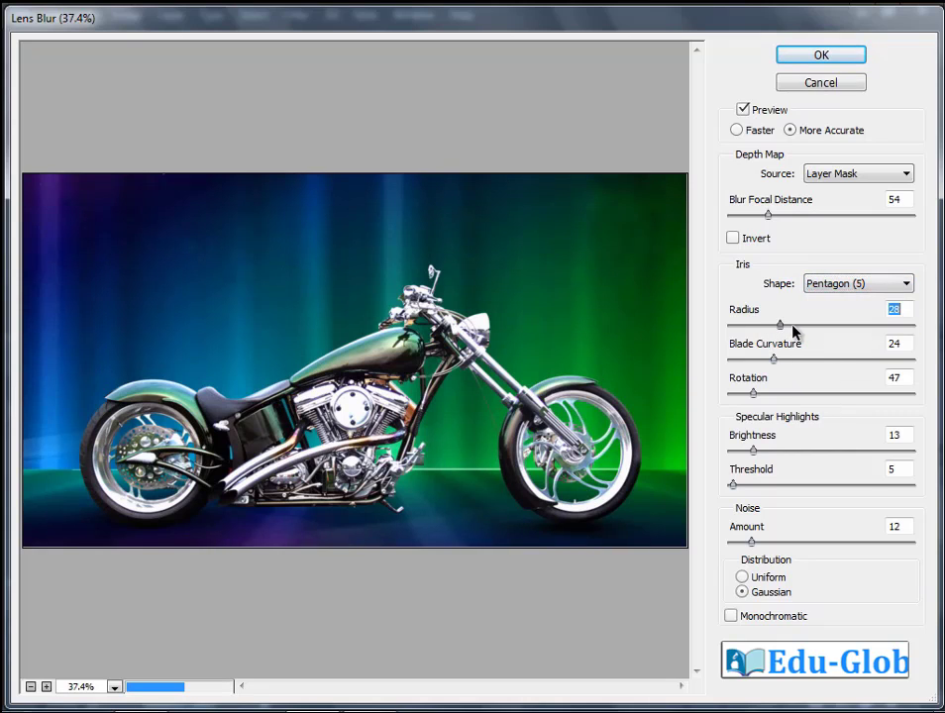
click(822, 56)
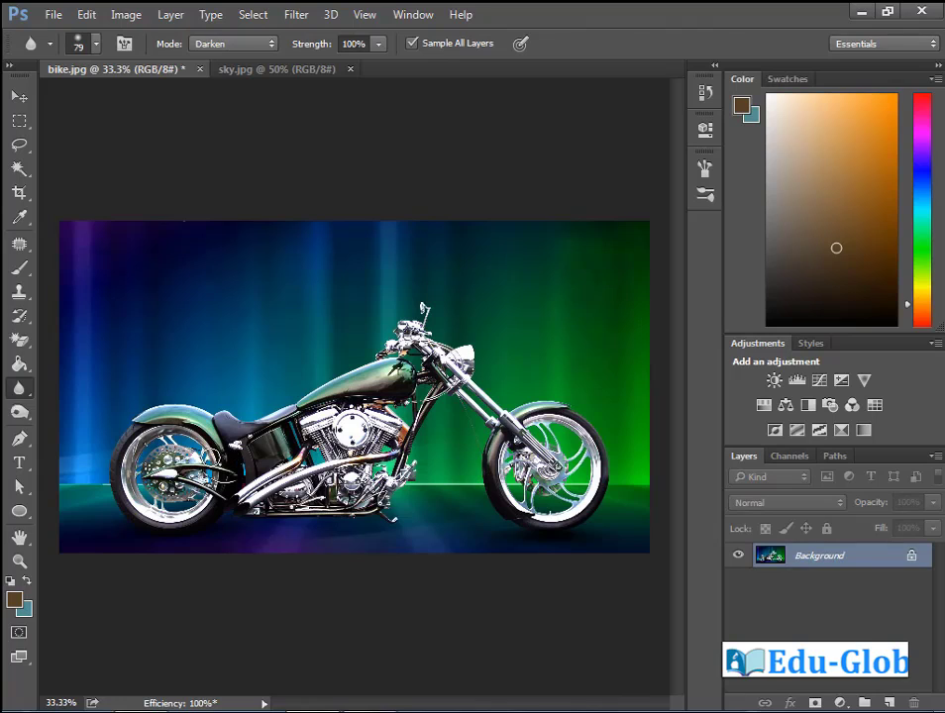
- Draw an elliptical selection around the rear wheel, zooming in to fit it
drag(19, 120, 117, 139)
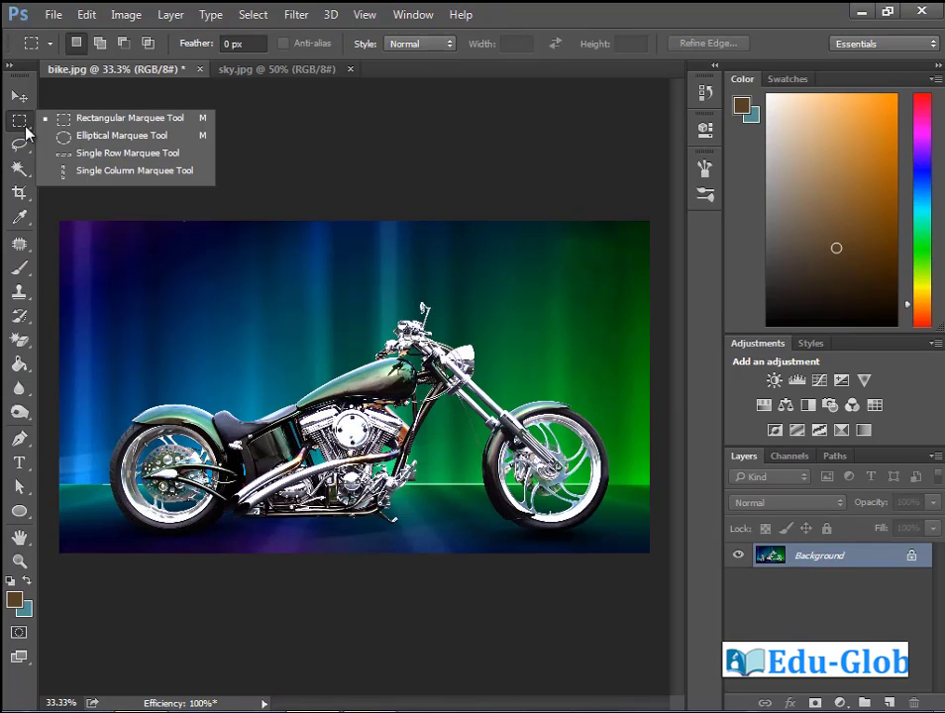
click(117, 139)
drag(135, 433, 267, 540)
drag(276, 453, 252, 443)
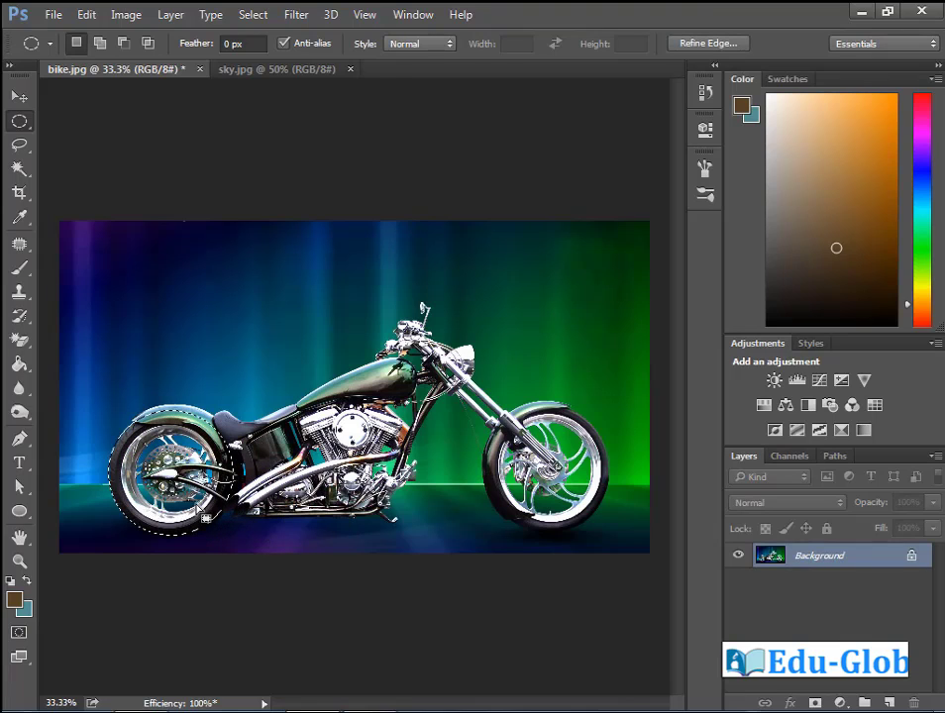
drag(77, 354, 280, 527)
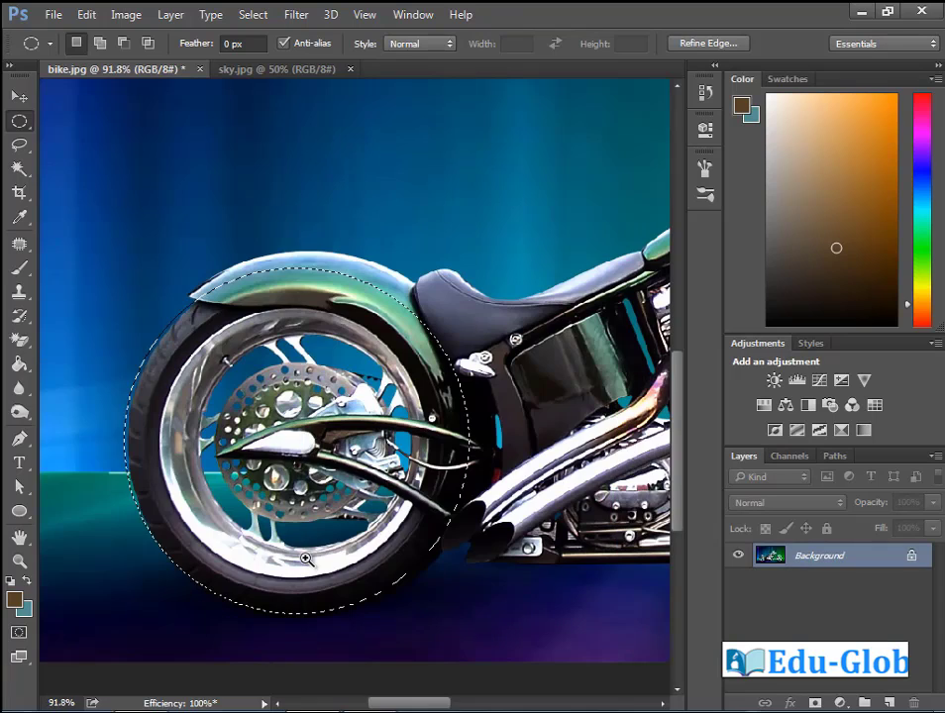
drag(307, 472, 312, 477)
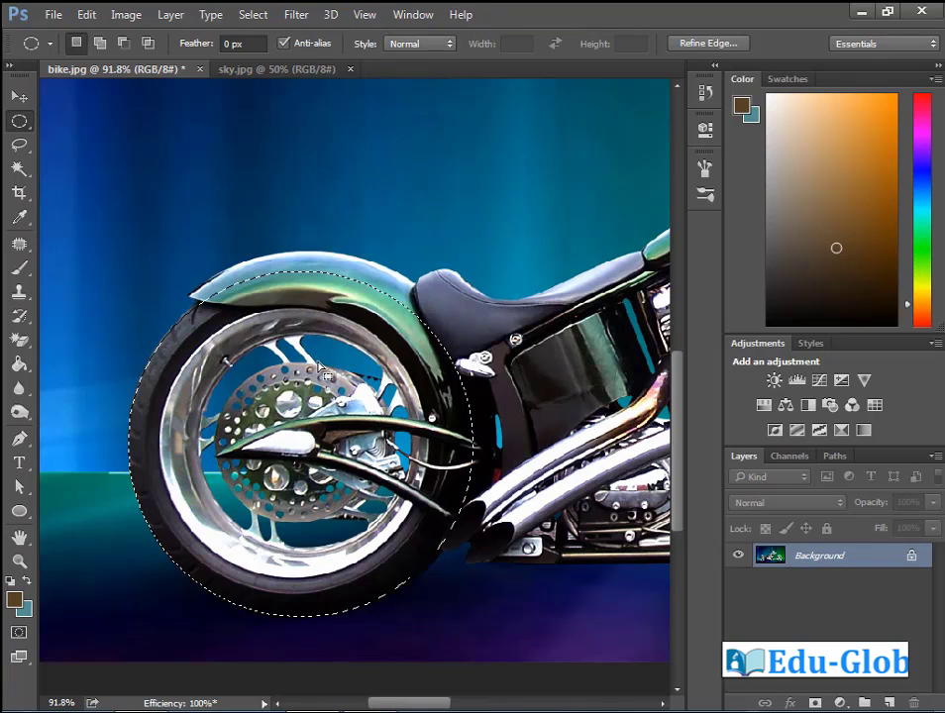
- Transform the selection to stretch it up over the fender and widen it across the wheel
right_click(317, 393)
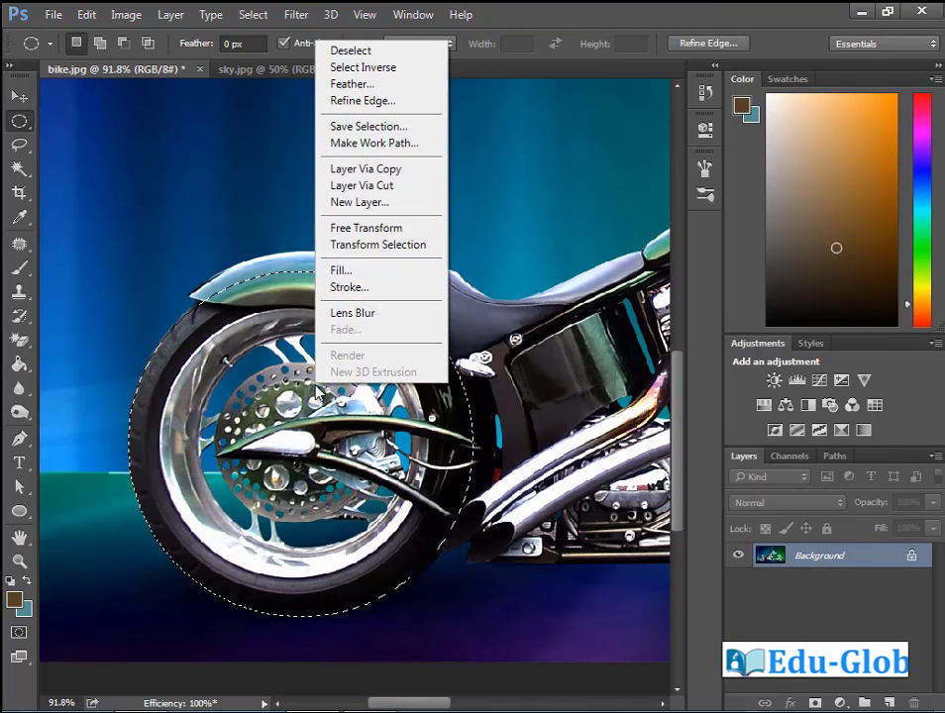
click(411, 245)
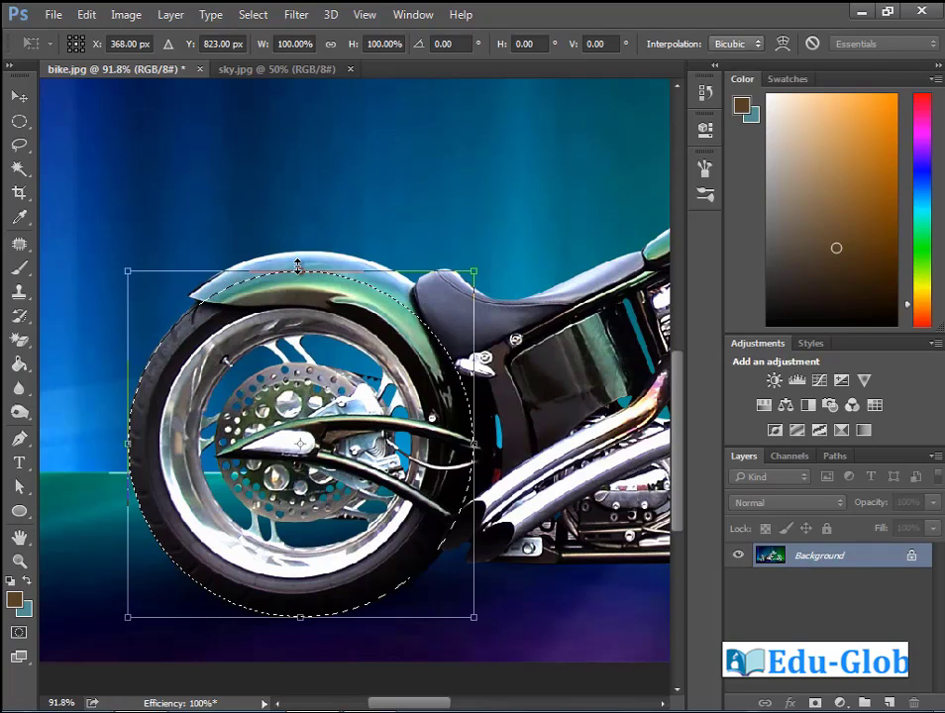
drag(298, 266, 310, 250)
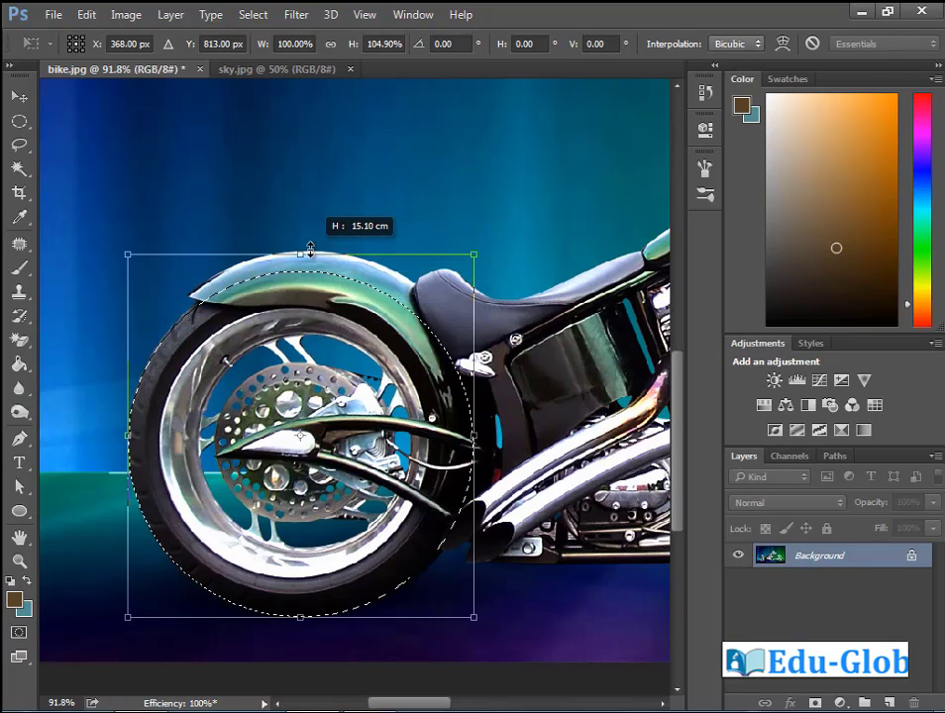
drag(310, 250, 310, 244)
drag(474, 435, 493, 436)
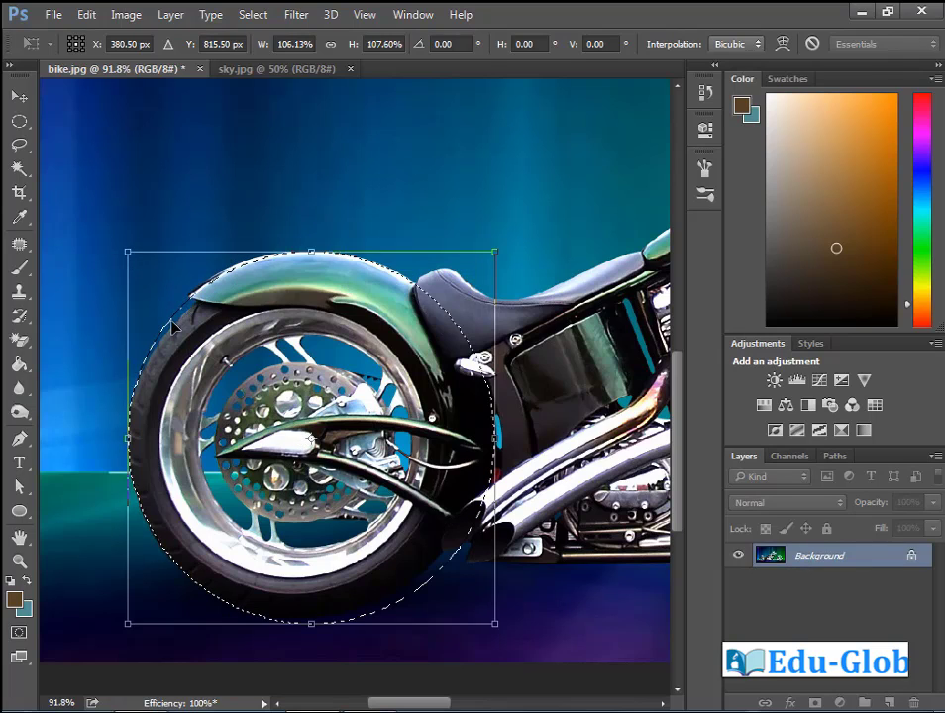
key(Return)
- Lasso-add the fender and tire edge to the selection, then zoom out
click(19, 145)
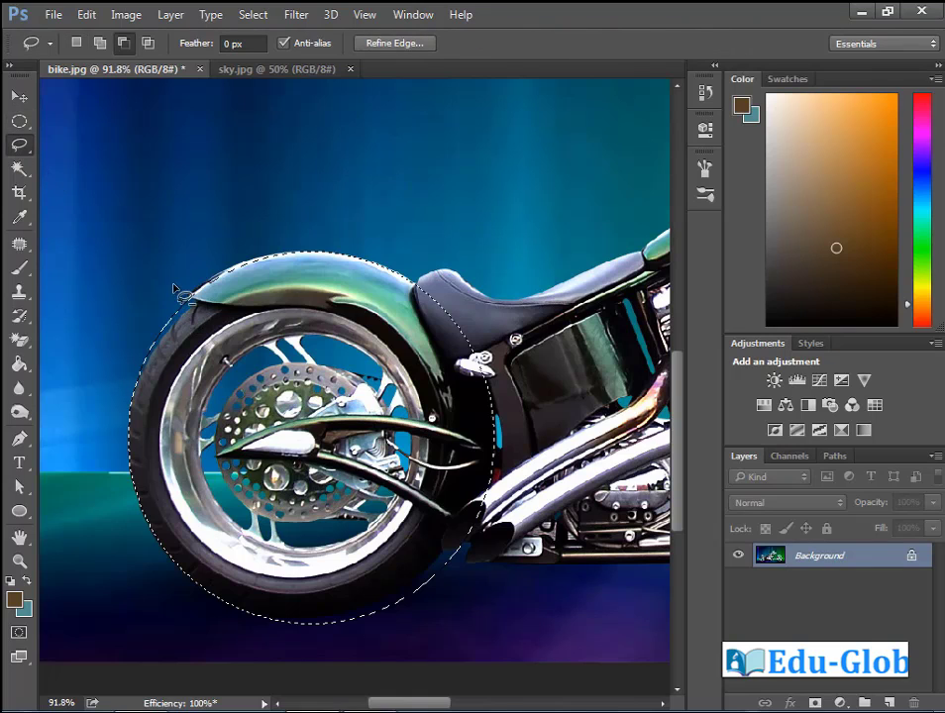
mouse_move(206, 315)
mouse_down()
mouse_move(451, 562)
mouse_move(461, 560)
mouse_move(453, 563)
mouse_up()
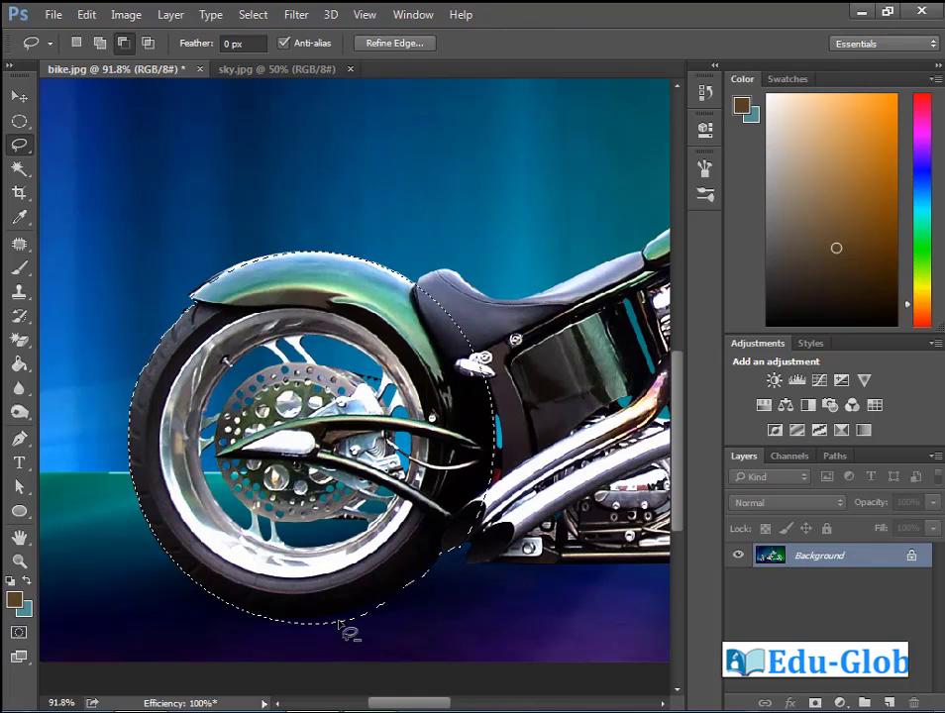
key(ctrl+minus)
key(ctrl+minus)
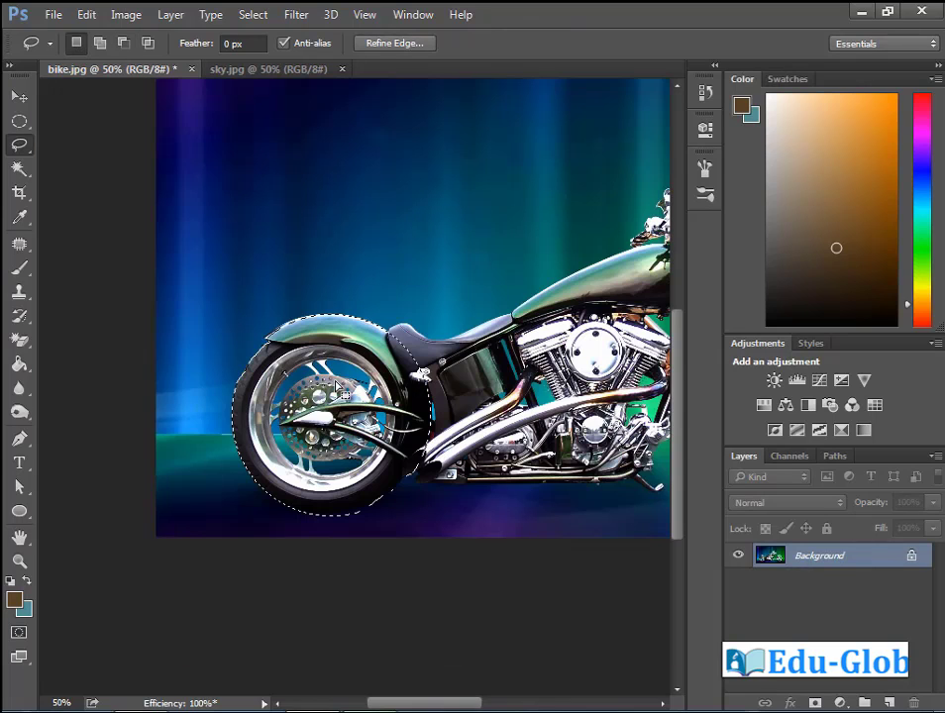
- Apply a Motion Blur with 0° angle and 45-pixel distance to the selected rear wheel
click(294, 17)
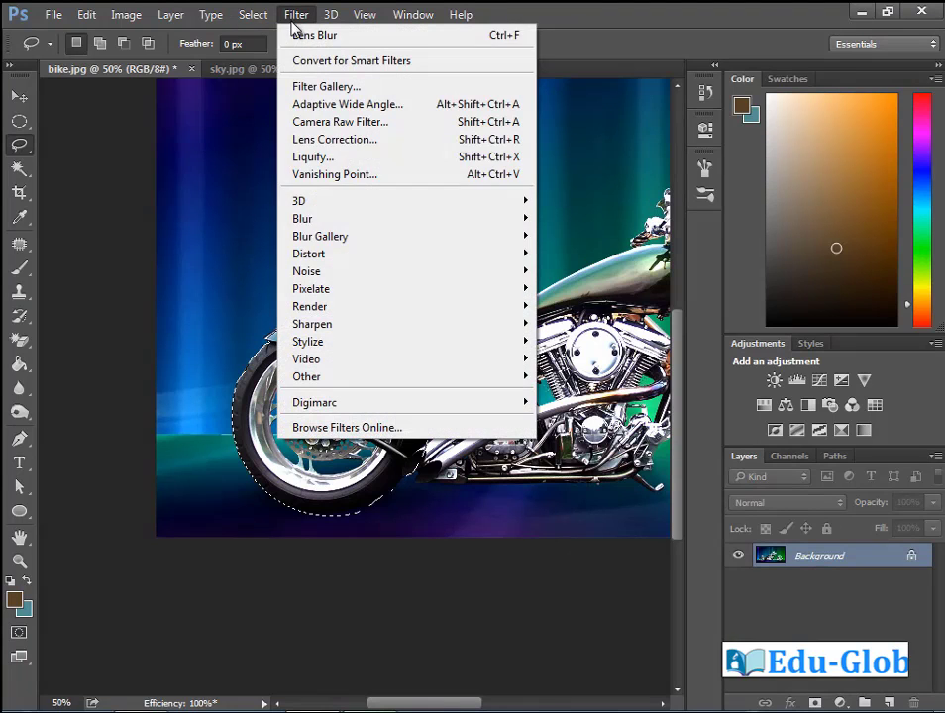
mouse_move(302, 218)
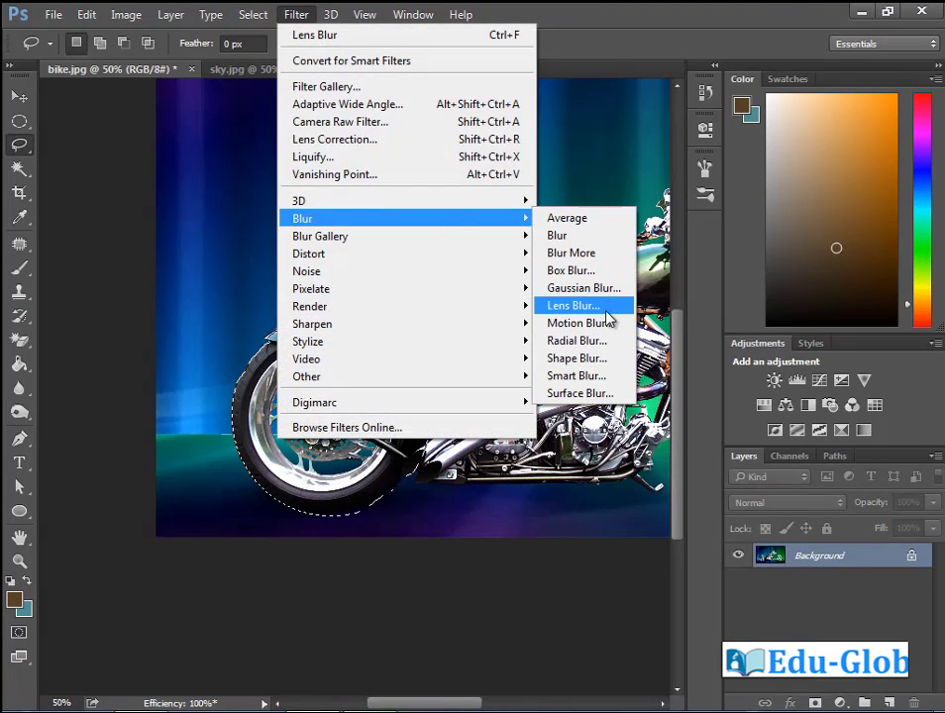
click(585, 323)
drag(544, 107, 693, 155)
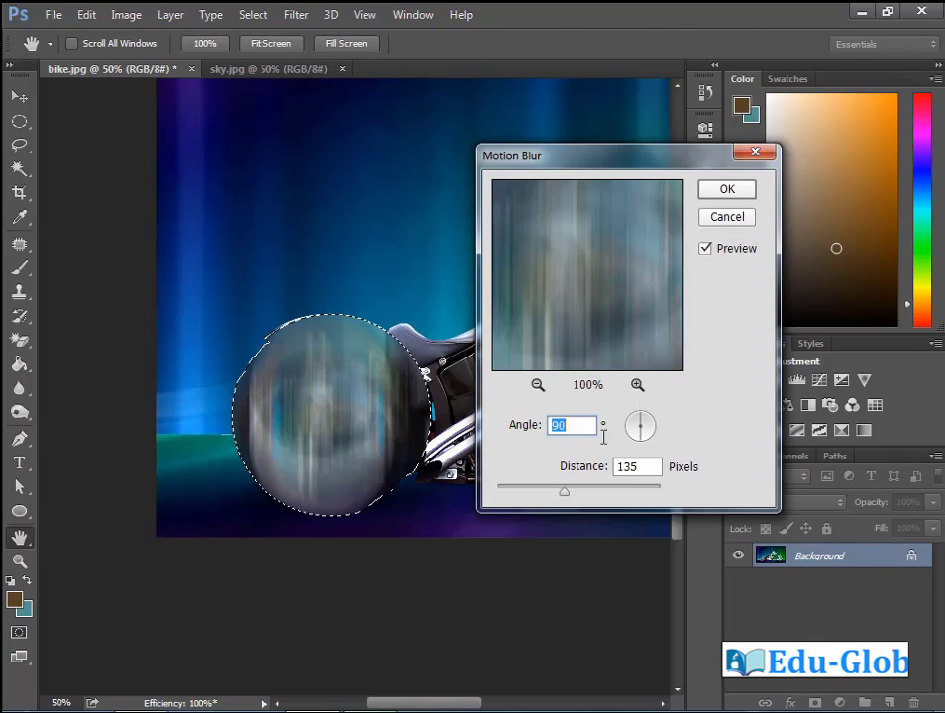
click(651, 433)
drag(652, 431, 654, 425)
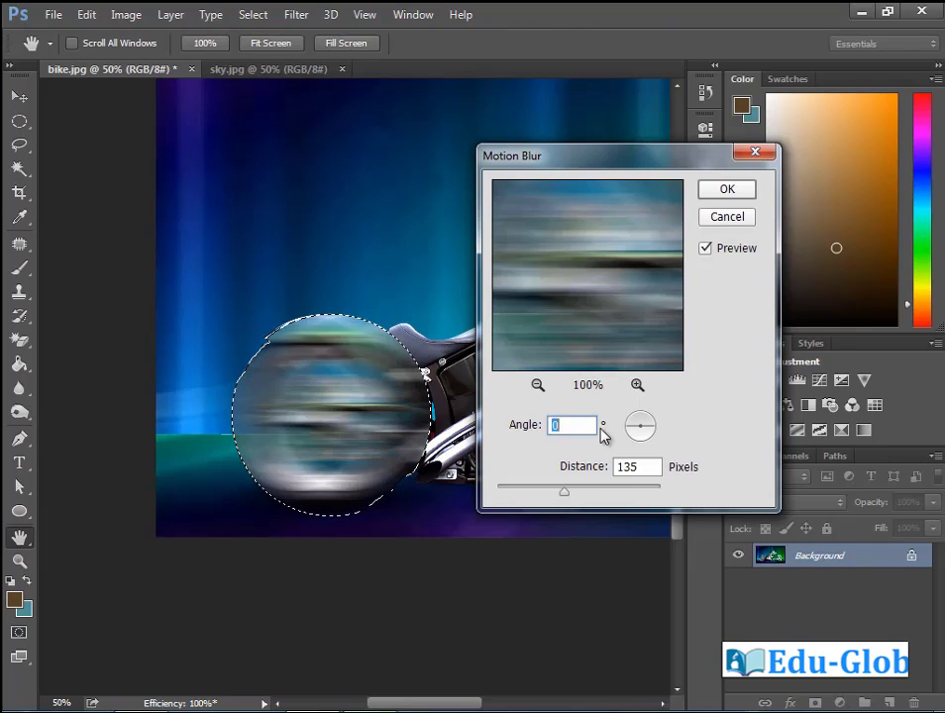
mouse_move(564, 499)
mouse_down()
mouse_move(527, 500)
mouse_move(631, 499)
mouse_move(536, 498)
mouse_up()
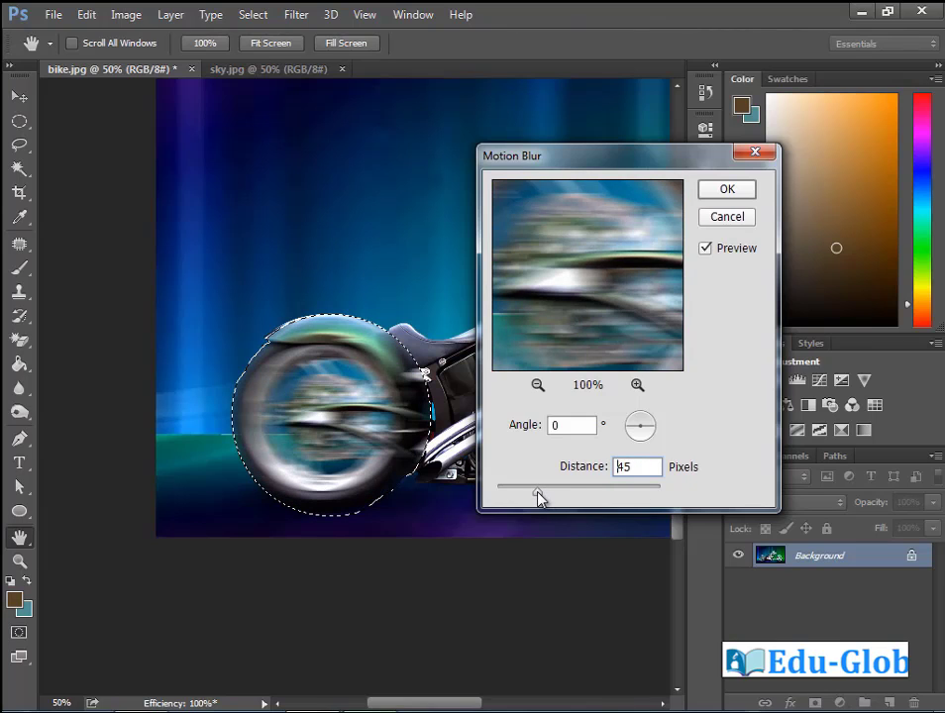
click(727, 188)
key(l)
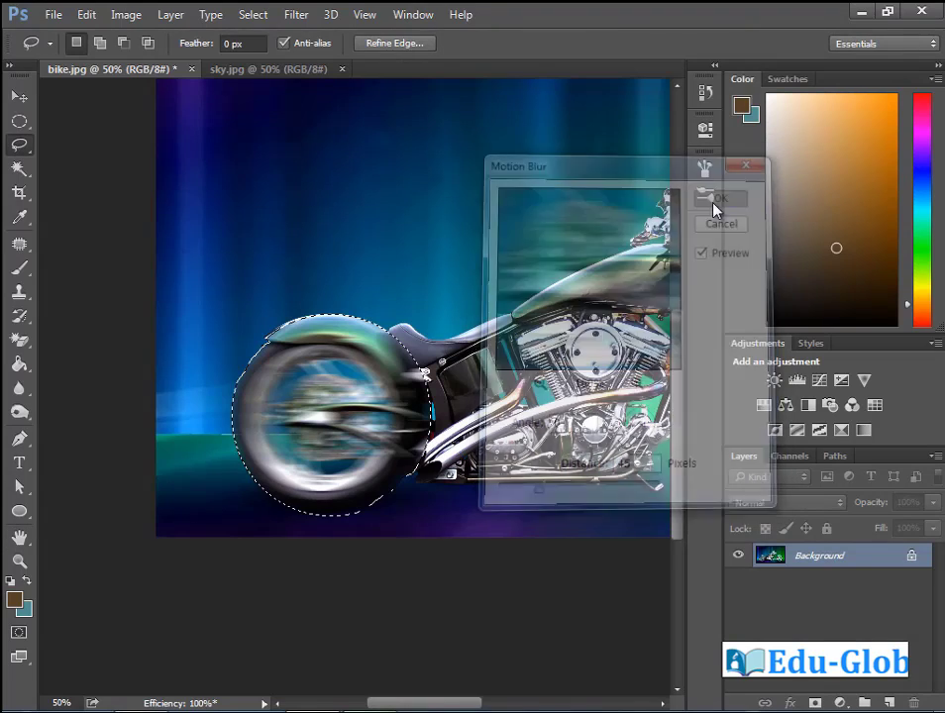
key(ctrl+minus)
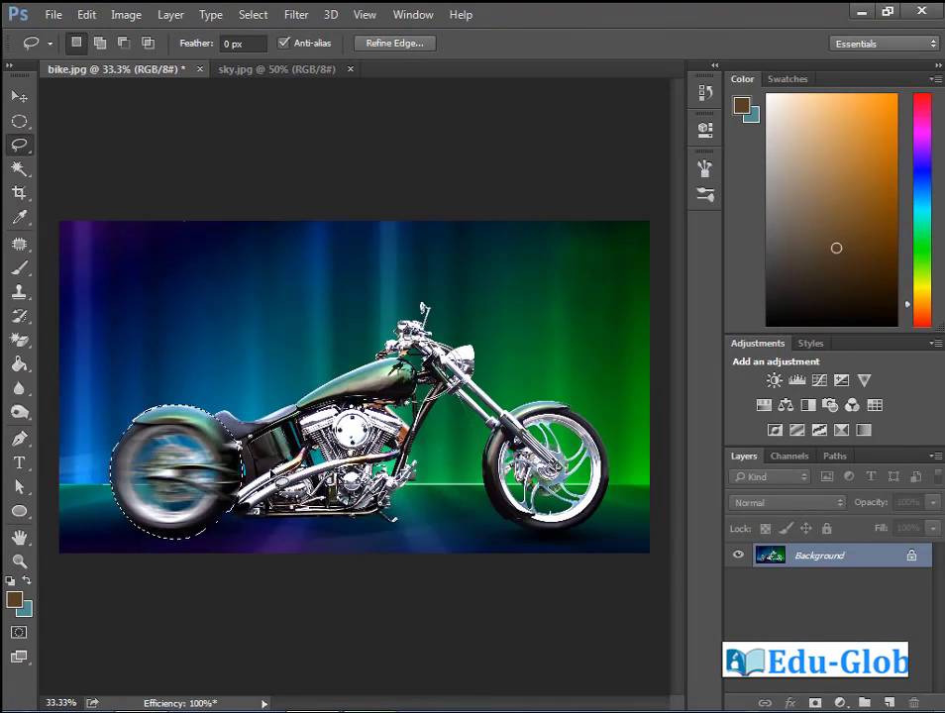
- Restore the rear-wheel selection, undo its blur, and feather the selection by 50 pixels
scroll(208, 358, up, 5)
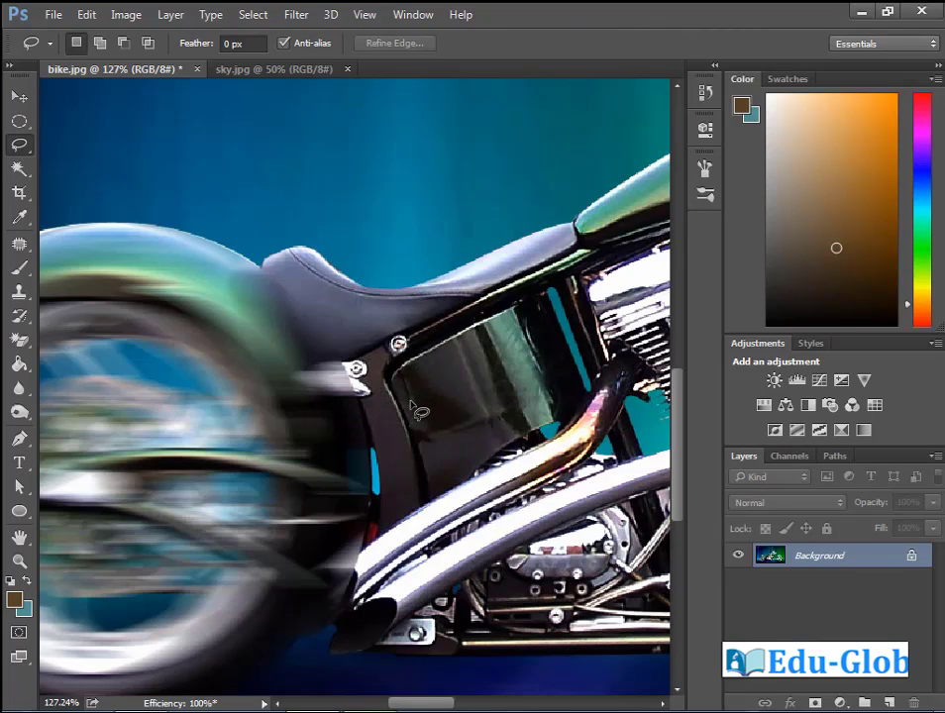
key(ctrl+shift+d)
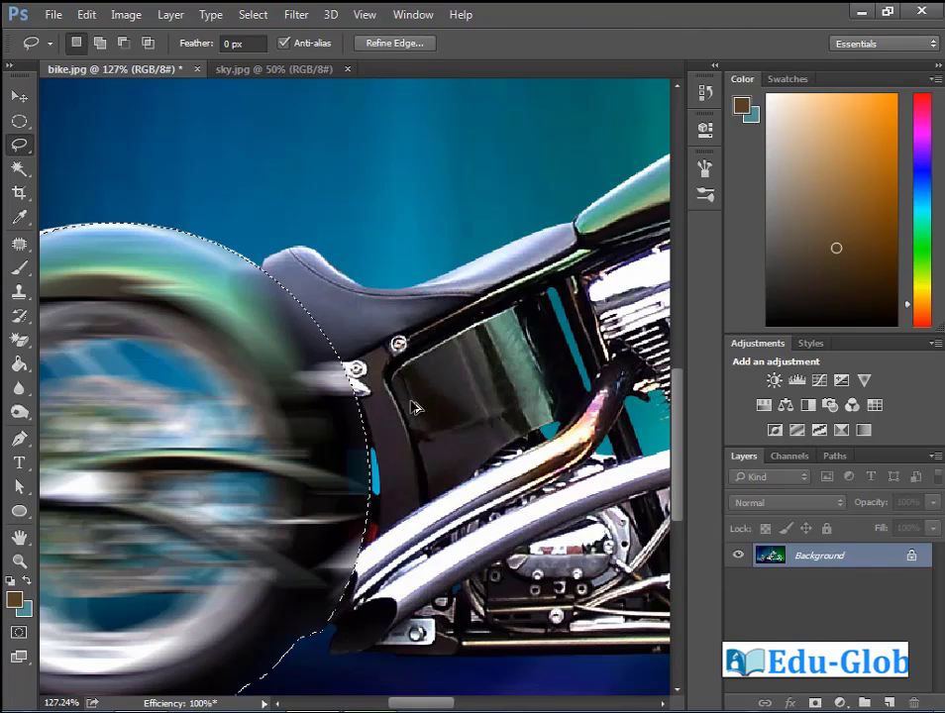
key(ctrl+z)
click(254, 15)
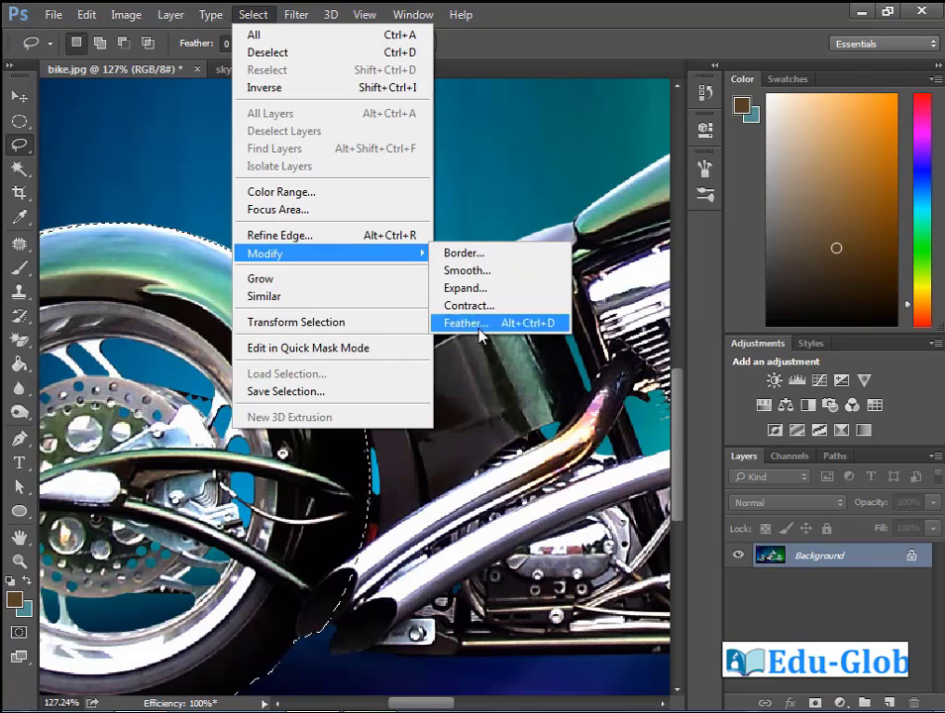
click(482, 323)
text(50)
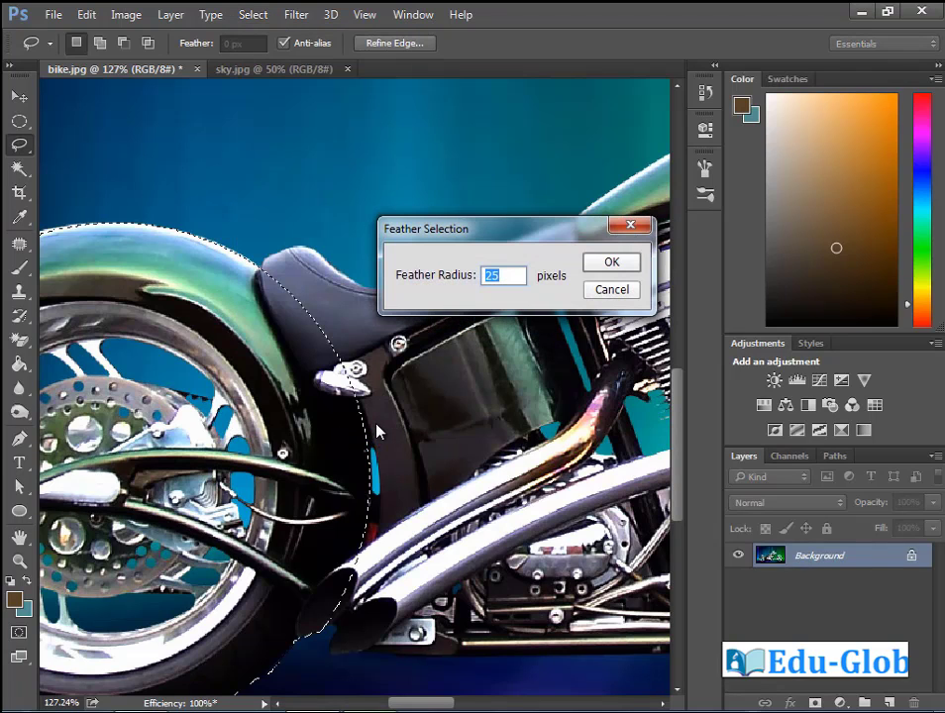
click(618, 264)
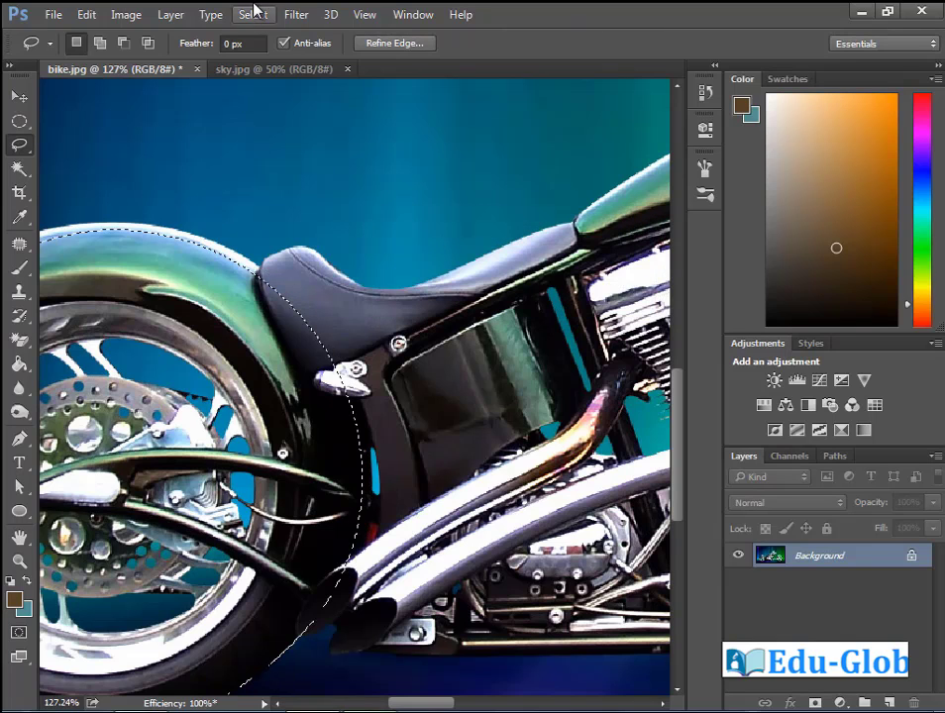
- Reapply a horizontal Motion Blur with distance 39 to the feathered rear wheel, then deselect
click(295, 14)
mouse_move(302, 218)
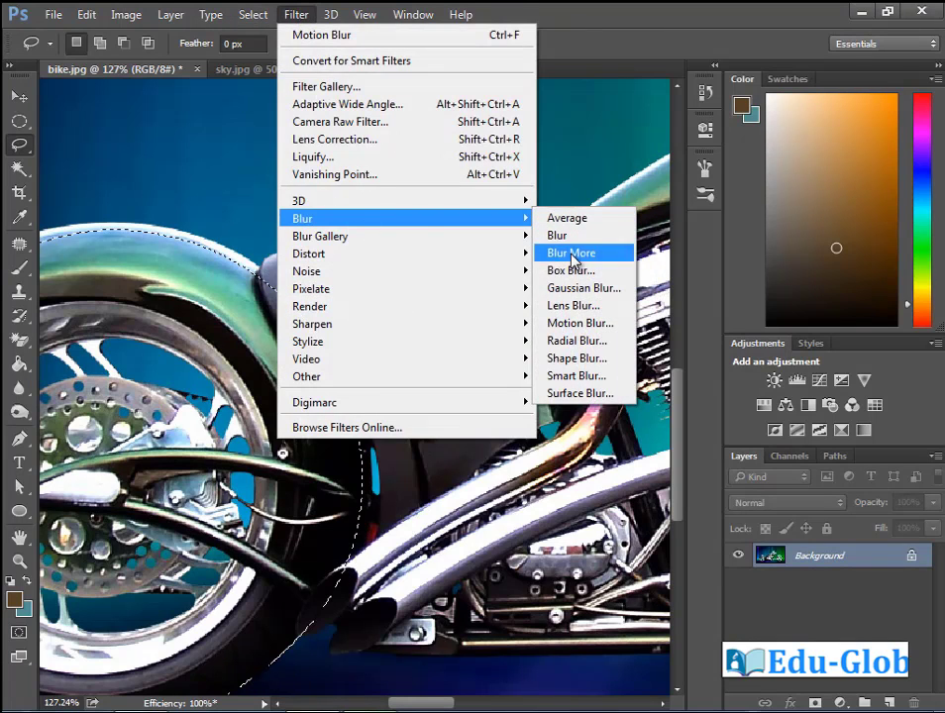
click(580, 323)
drag(544, 497, 533, 499)
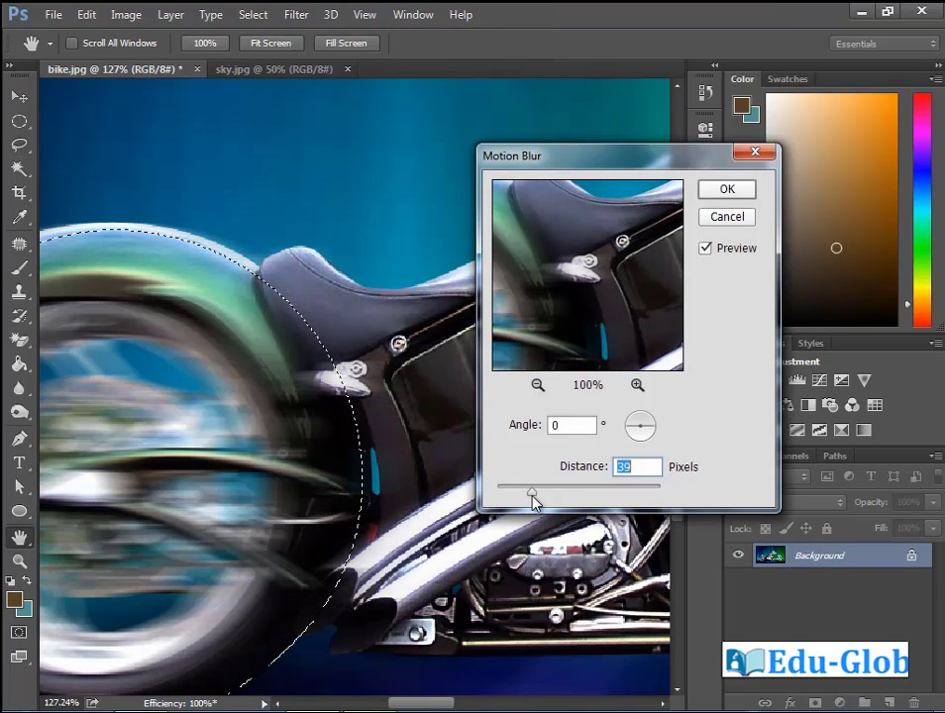
click(733, 188)
key(l)
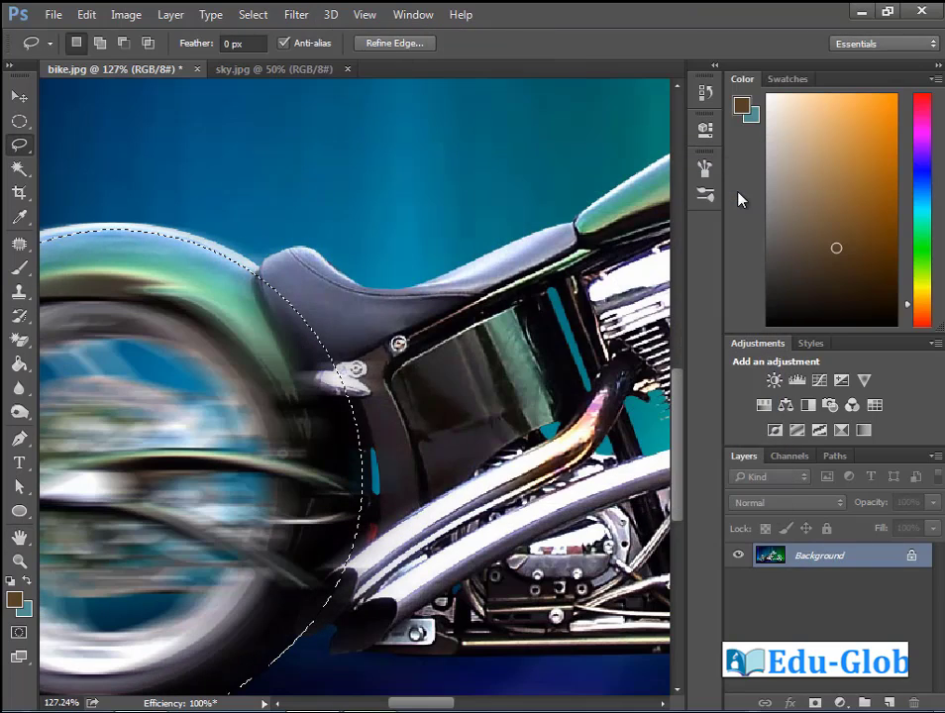
key(ctrl+minus)
key(ctrl+minus)
key(ctrl+minus)
key(ctrl+d)
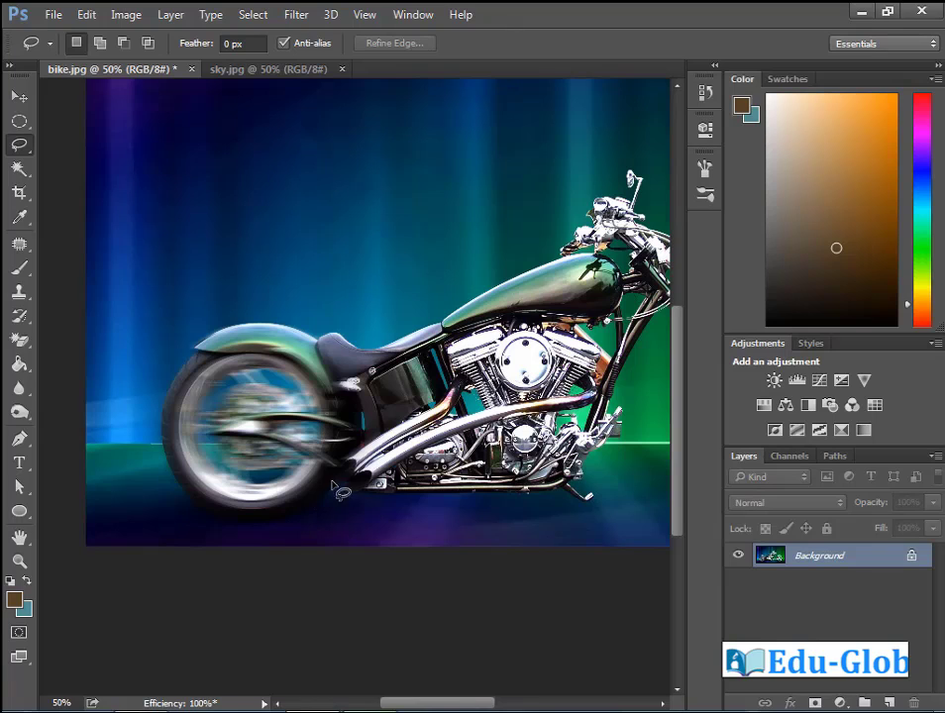
drag(285, 341, 456, 467)
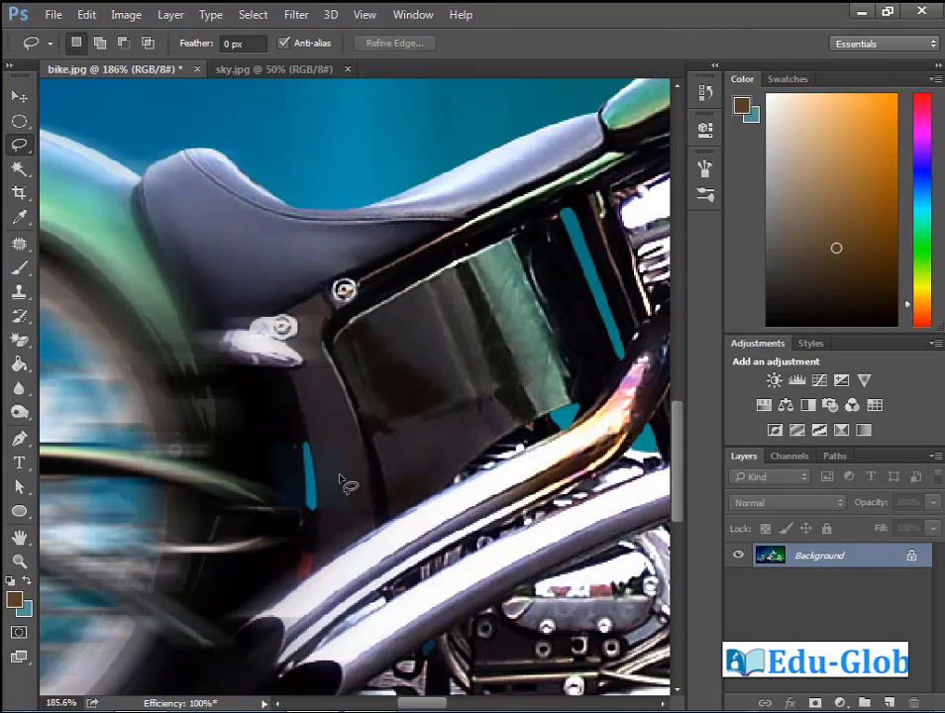
- Refine the wheel lasso selection, trimming the fender and frame edges and adding the tire's left side
key(ctrl+minus)
key(ctrl+minus)
key(ctrl+minus)
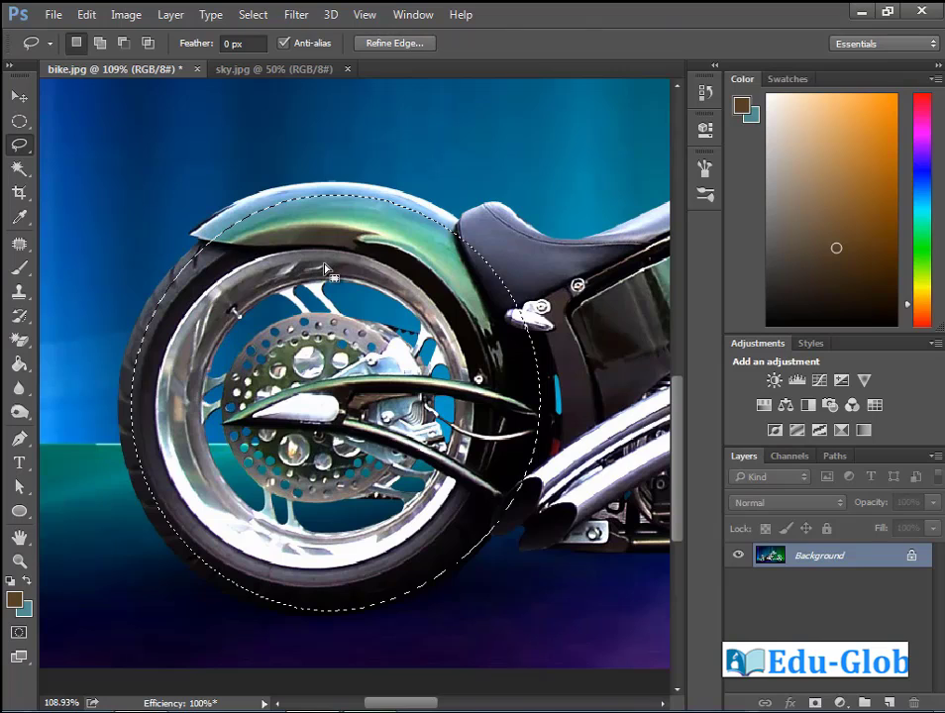
click(123, 43)
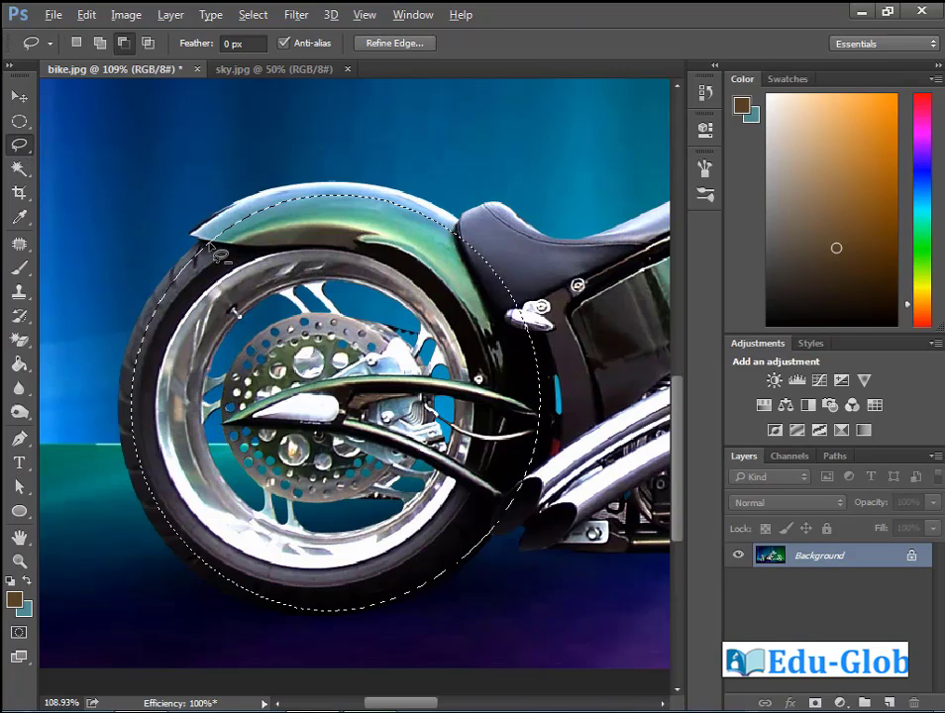
mouse_move(195, 239)
mouse_down()
mouse_move(273, 255)
mouse_move(337, 145)
mouse_up()
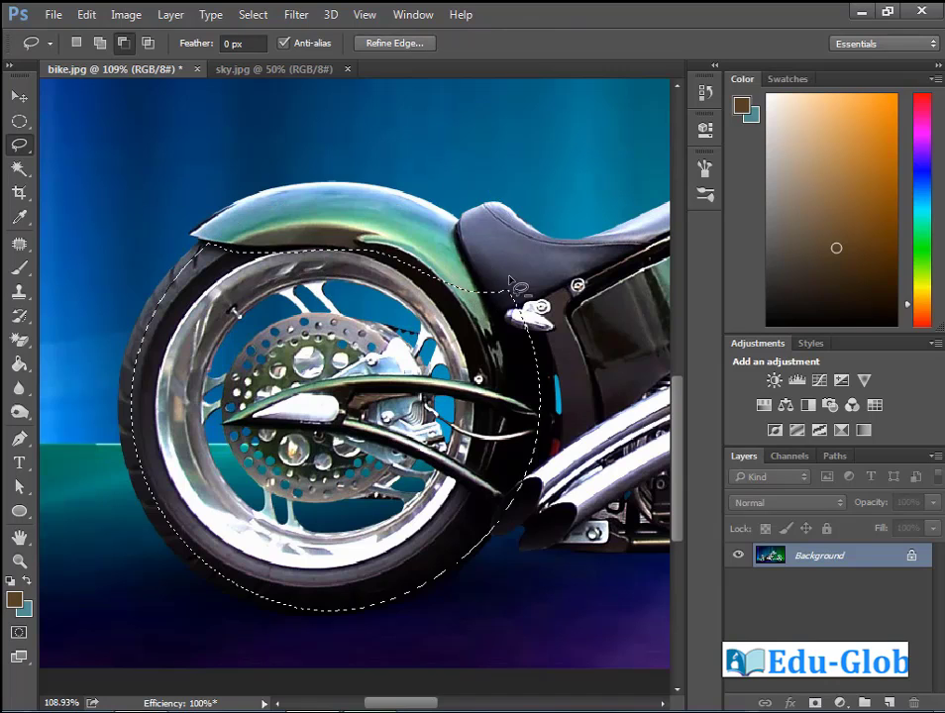
drag(486, 330, 543, 442)
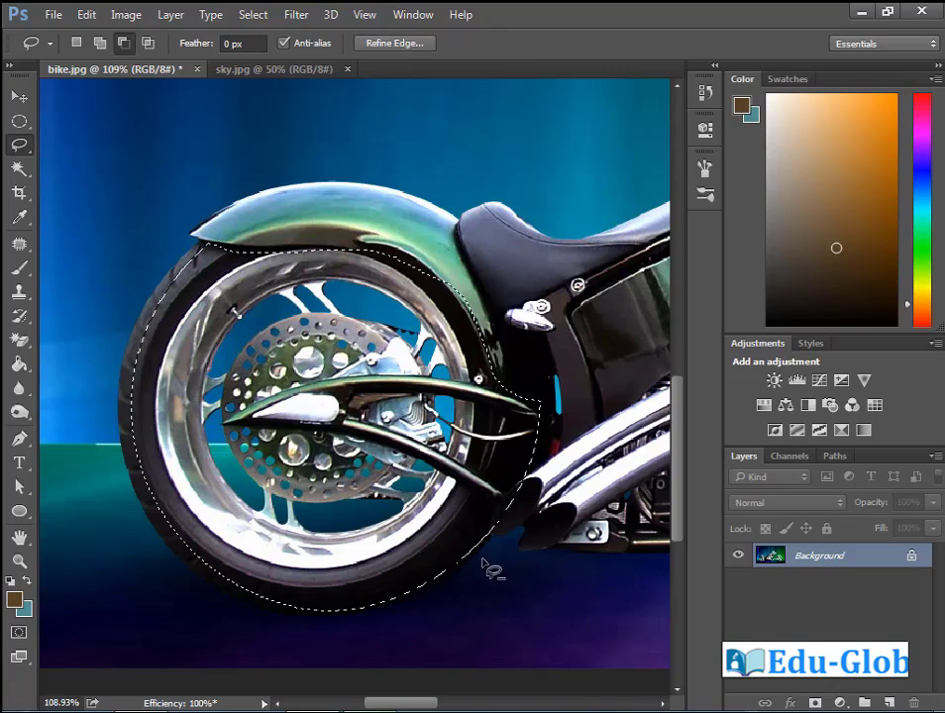
key(shift)
drag(203, 256, 206, 430)
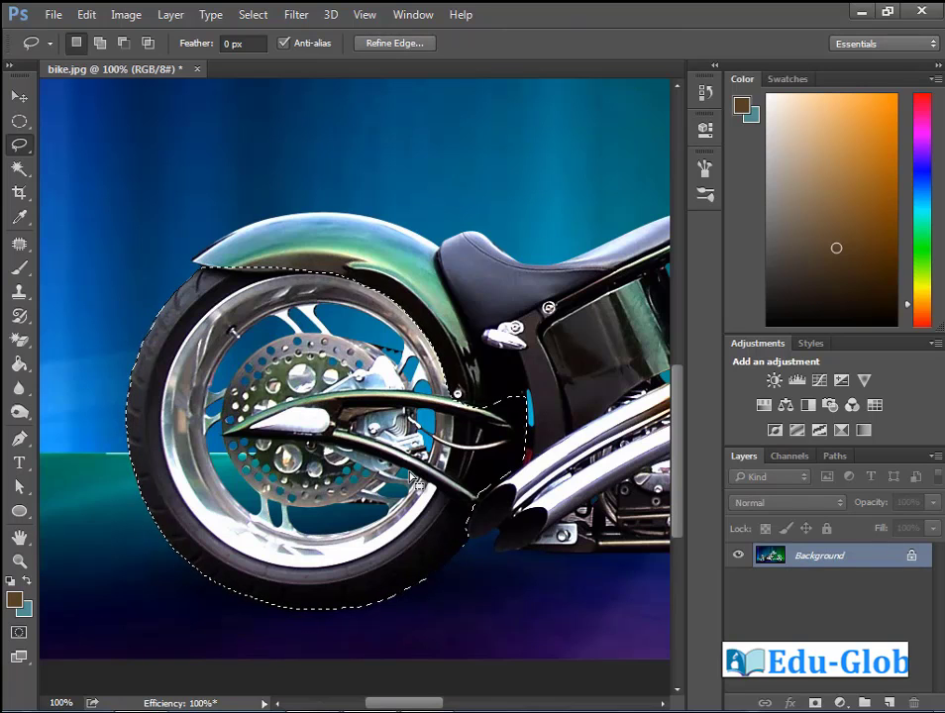
- Copy the selected rear wheel onto a new Layer 1 with Layer Via Copy
click(174, 14)
mouse_move(258, 34)
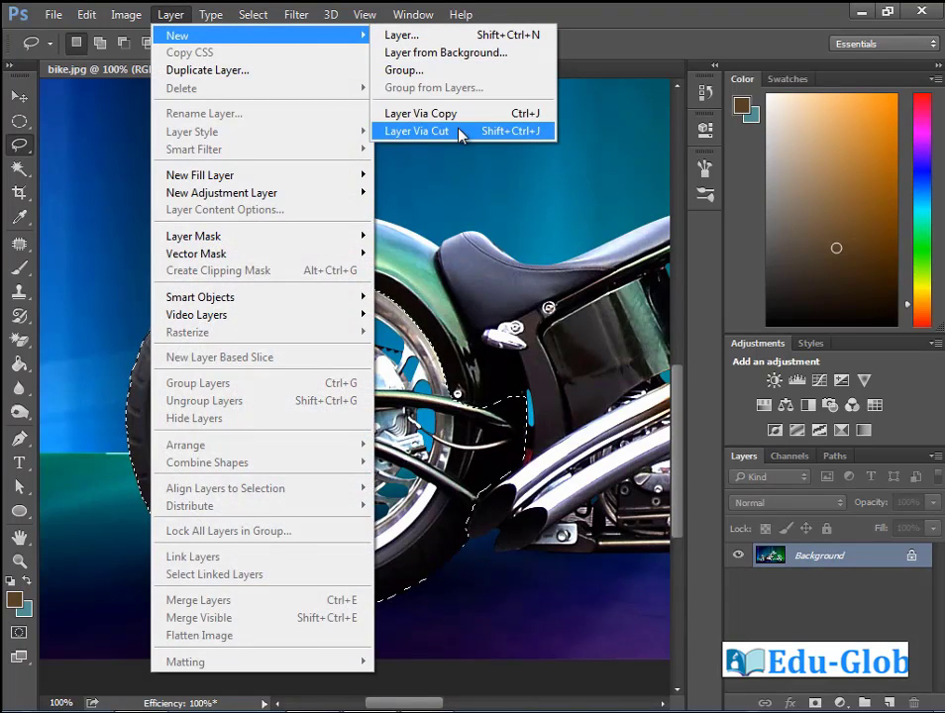
click(458, 116)
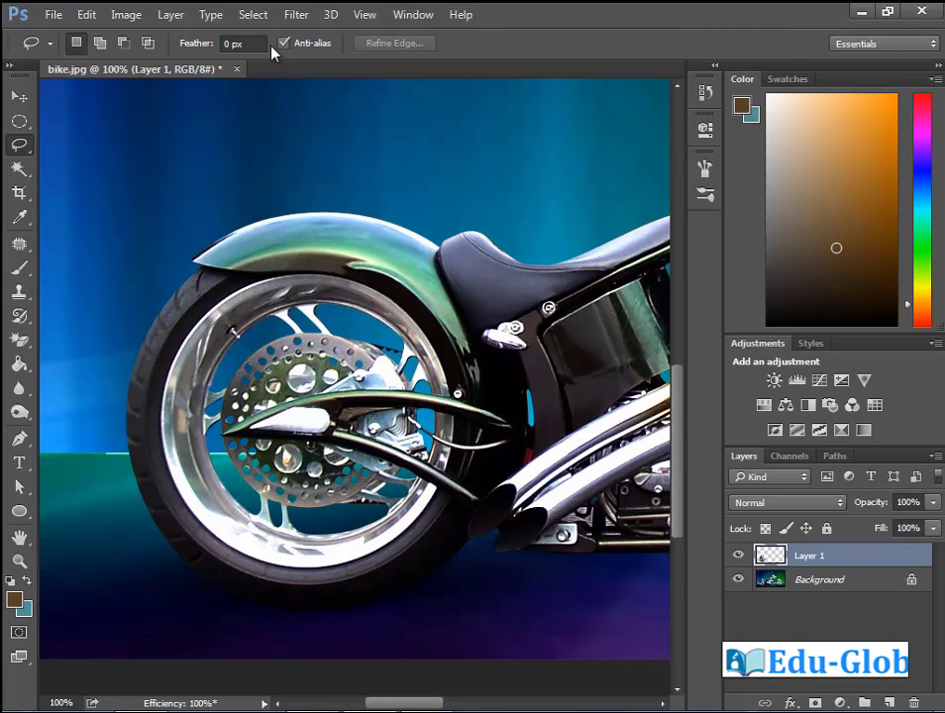
click(294, 15)
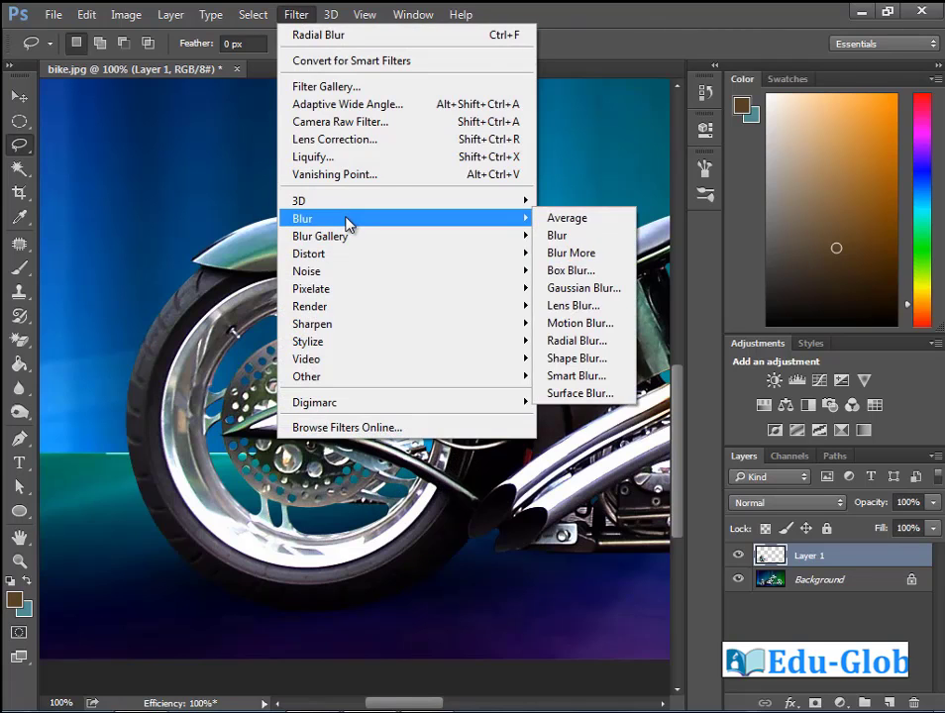
- Try a Spin Radial Blur on the rear wheel, then undo it
mouse_move(302, 217)
click(586, 341)
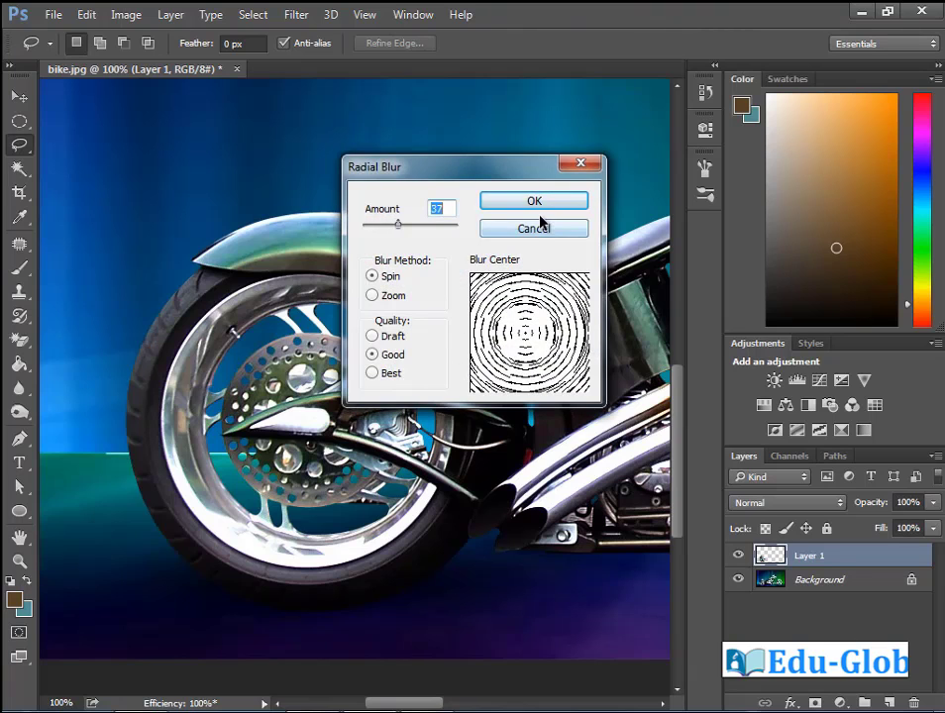
click(536, 202)
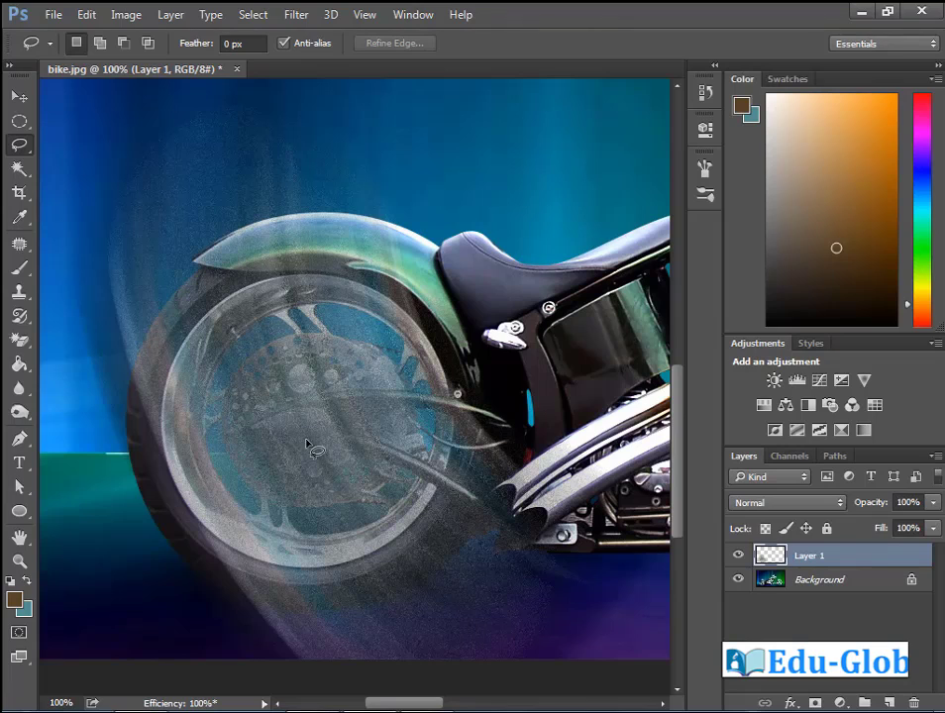
key(ctrl+z)
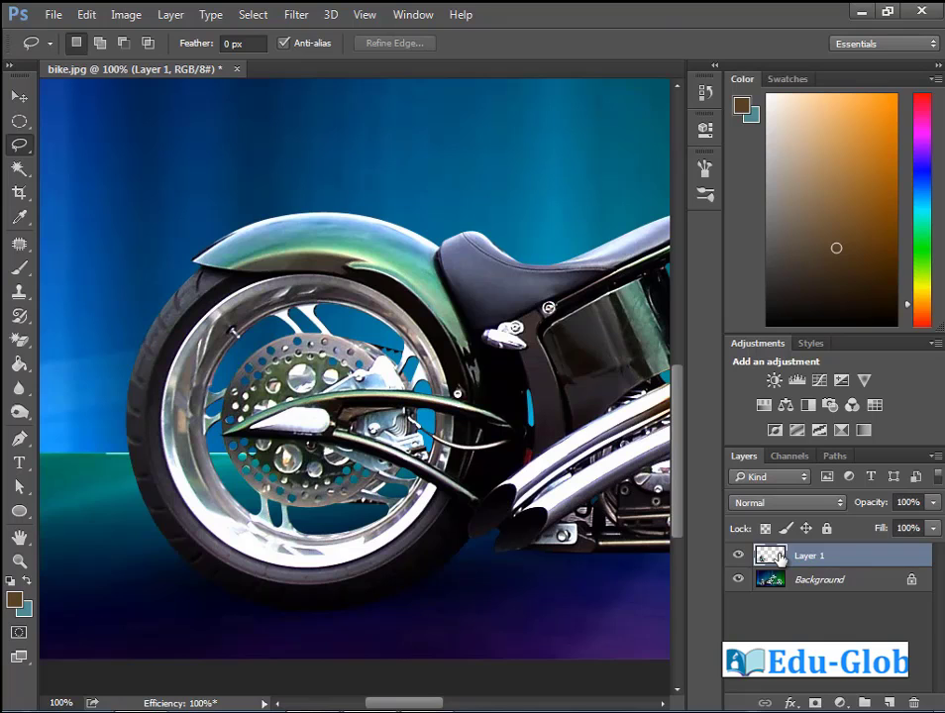
- Reload the Layer 1 wheel selection, reapply the Spin Radial Blur at amount 37, and deselect
ctrl+click(780, 557)
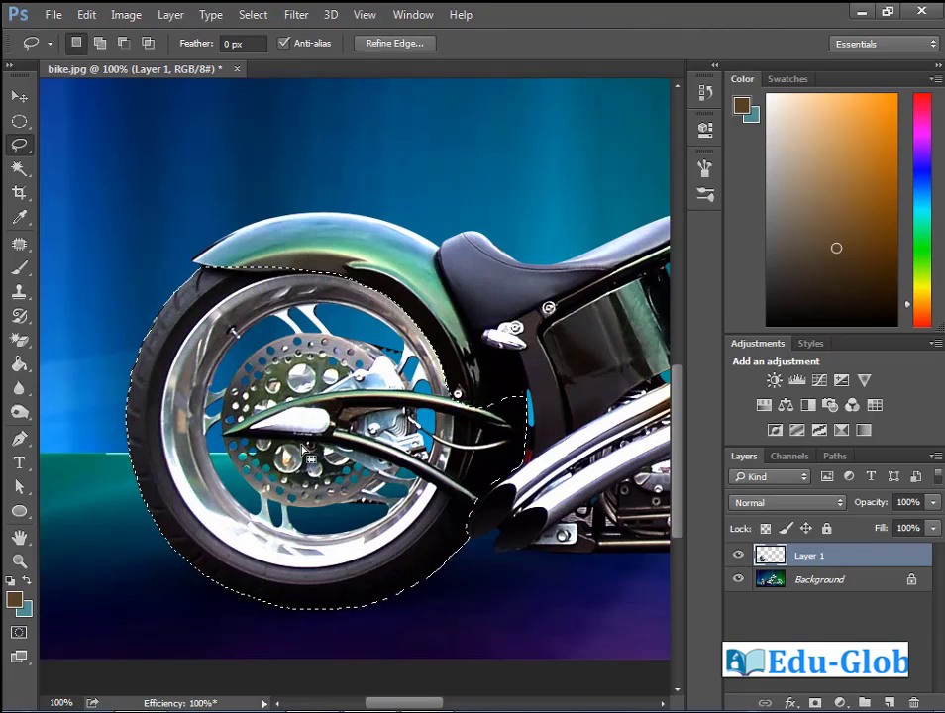
click(296, 14)
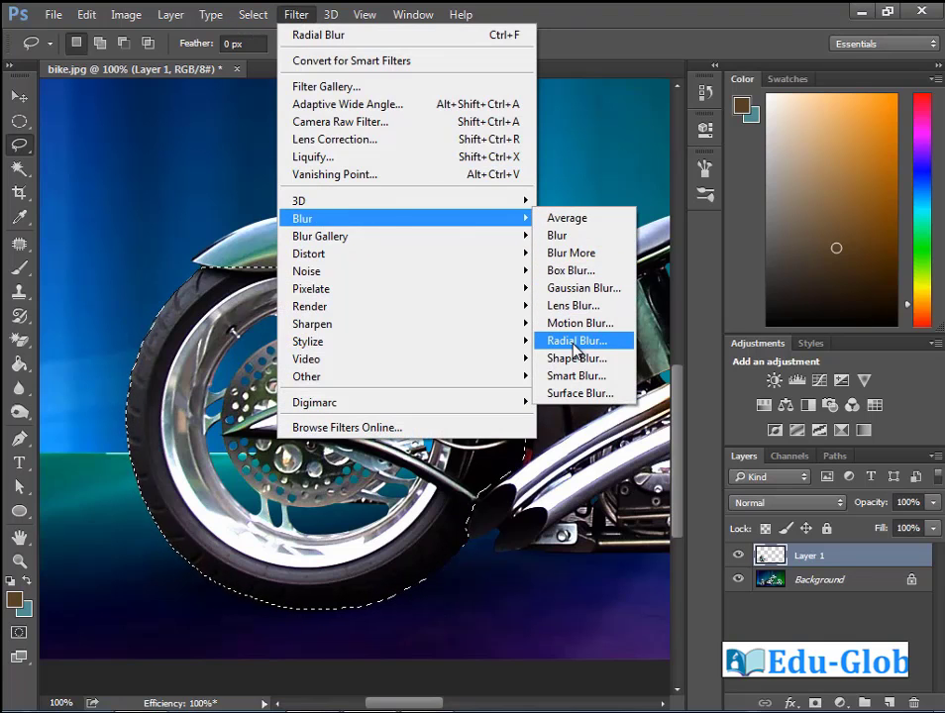
click(575, 341)
click(561, 211)
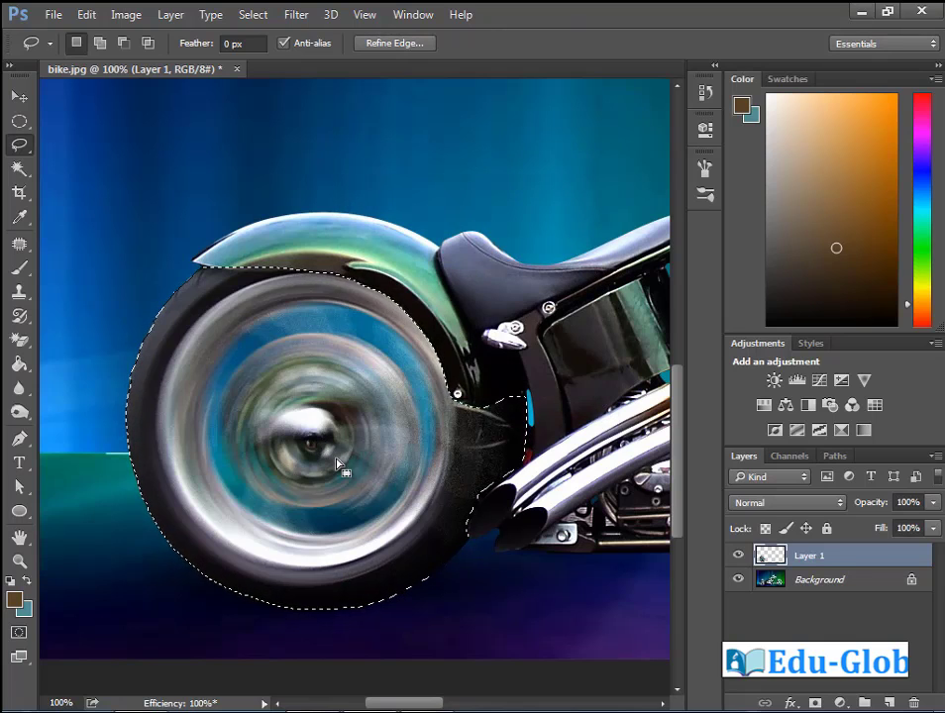
key(ctrl+d)
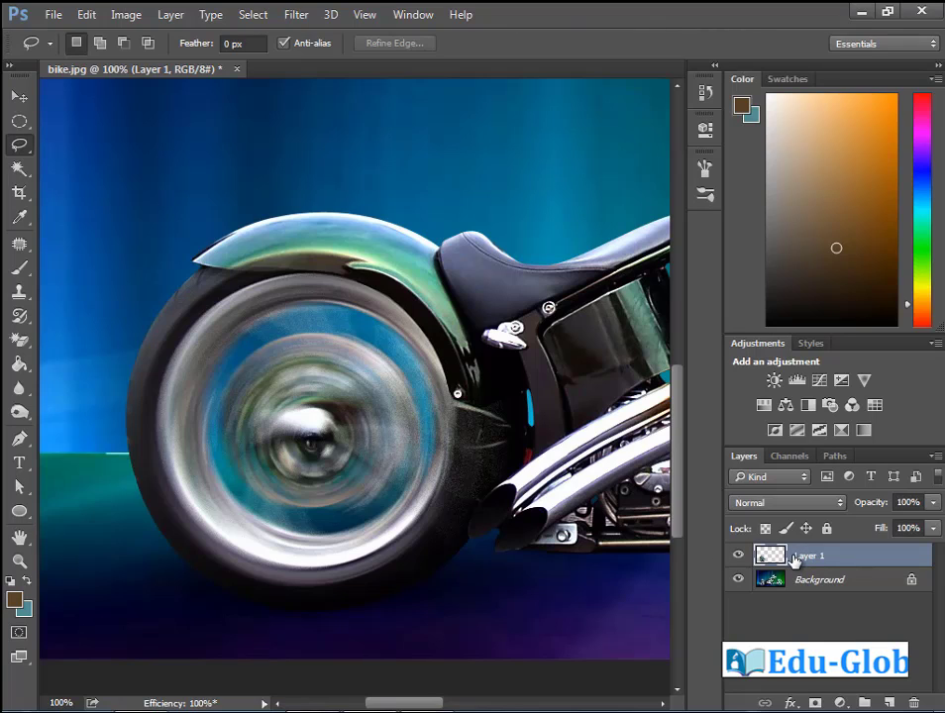
- Set Layer 1 to Multiply and lasso the swingarm crossing the spinning rear wheel
click(775, 507)
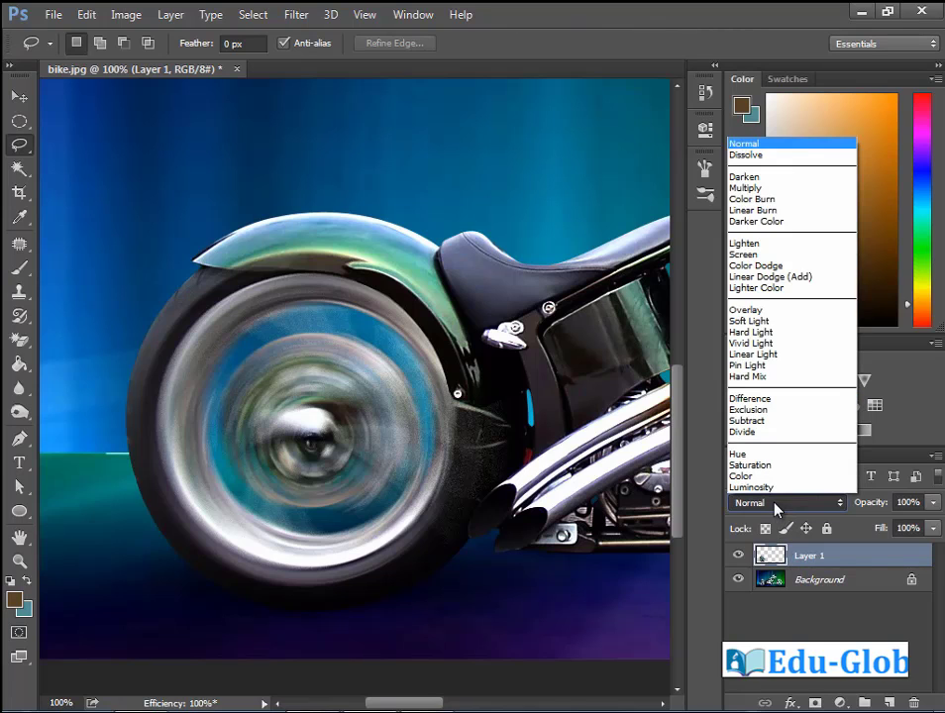
click(745, 186)
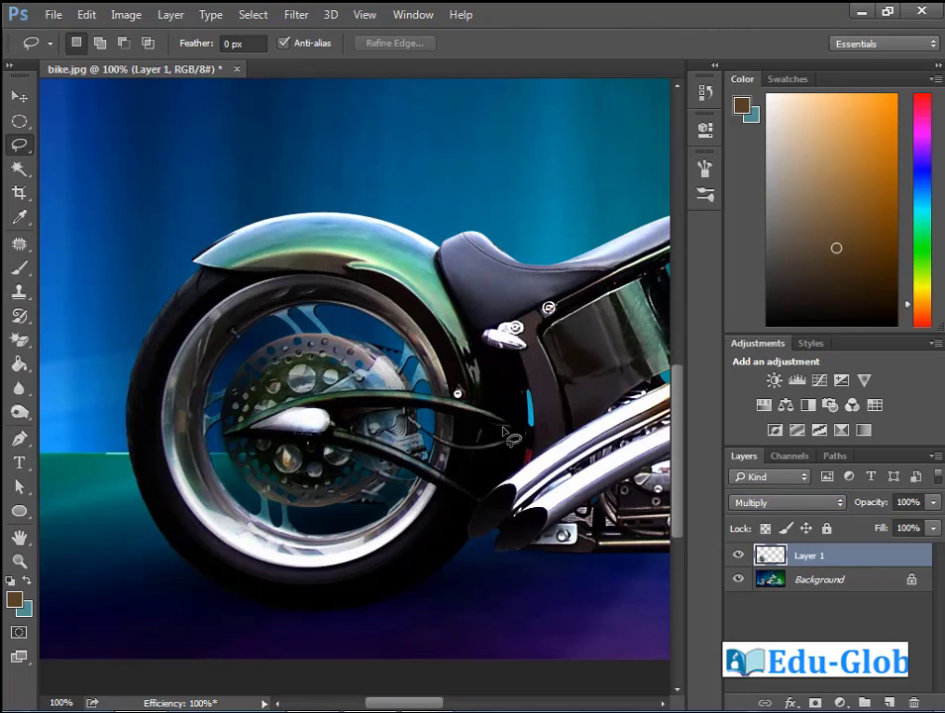
mouse_move(506, 436)
mouse_down()
mouse_move(351, 409)
mouse_move(477, 498)
mouse_move(252, 435)
mouse_up()
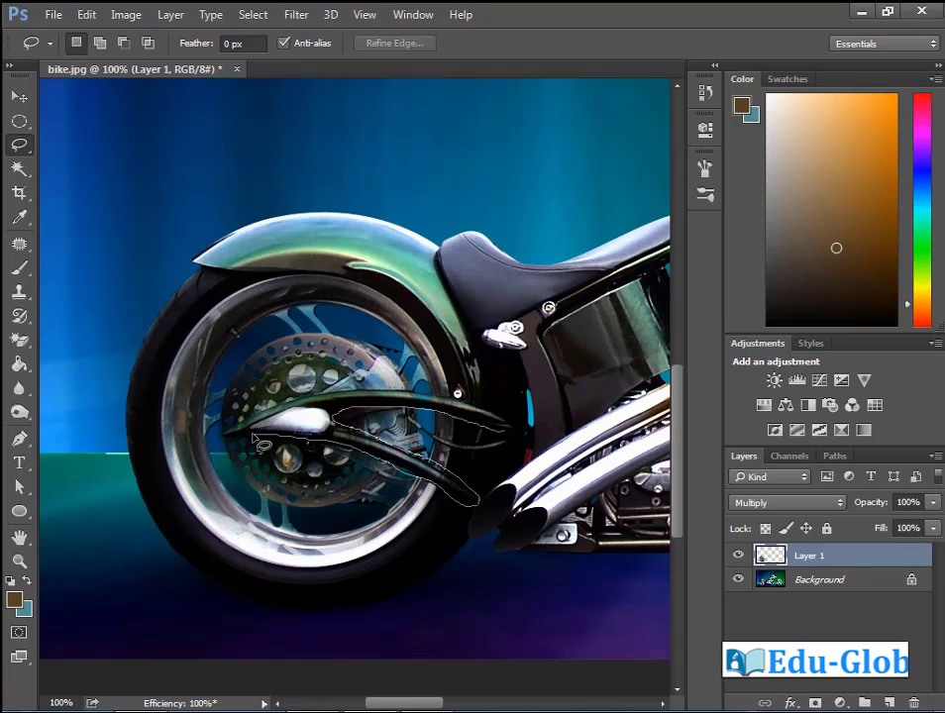
mouse_move(253, 435)
mouse_down()
mouse_move(447, 414)
mouse_move(506, 426)
mouse_move(455, 398)
mouse_up()
key(alt)
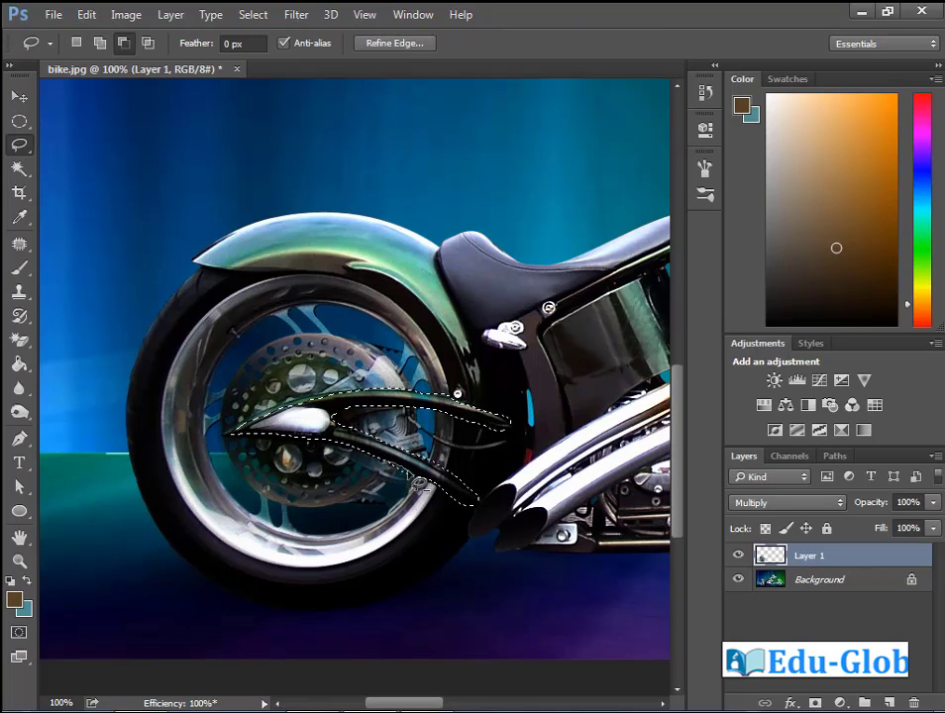
key(shift)
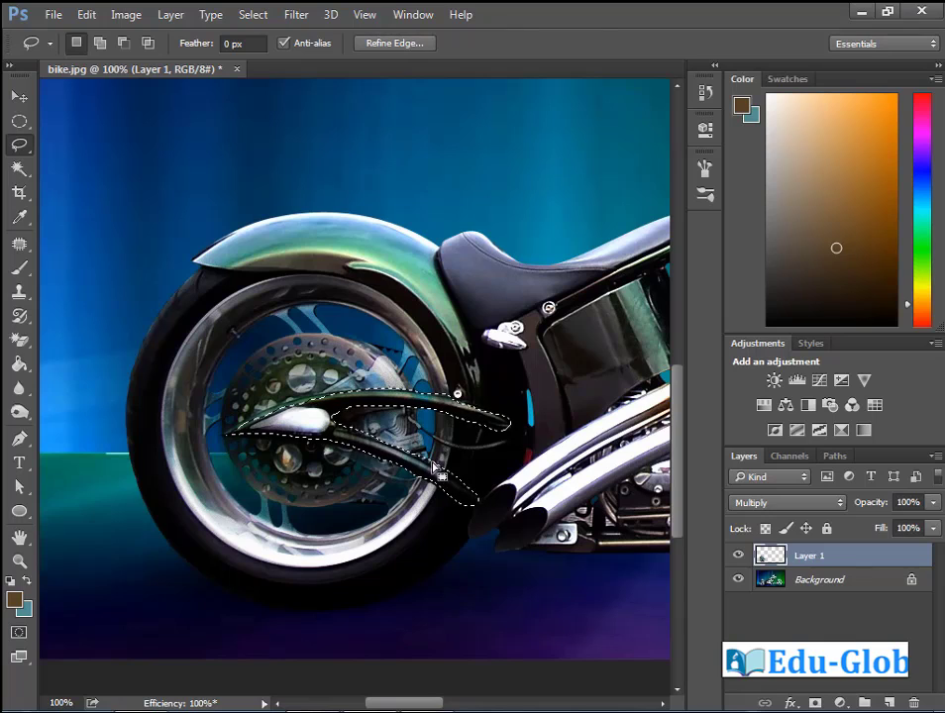
key(alt)
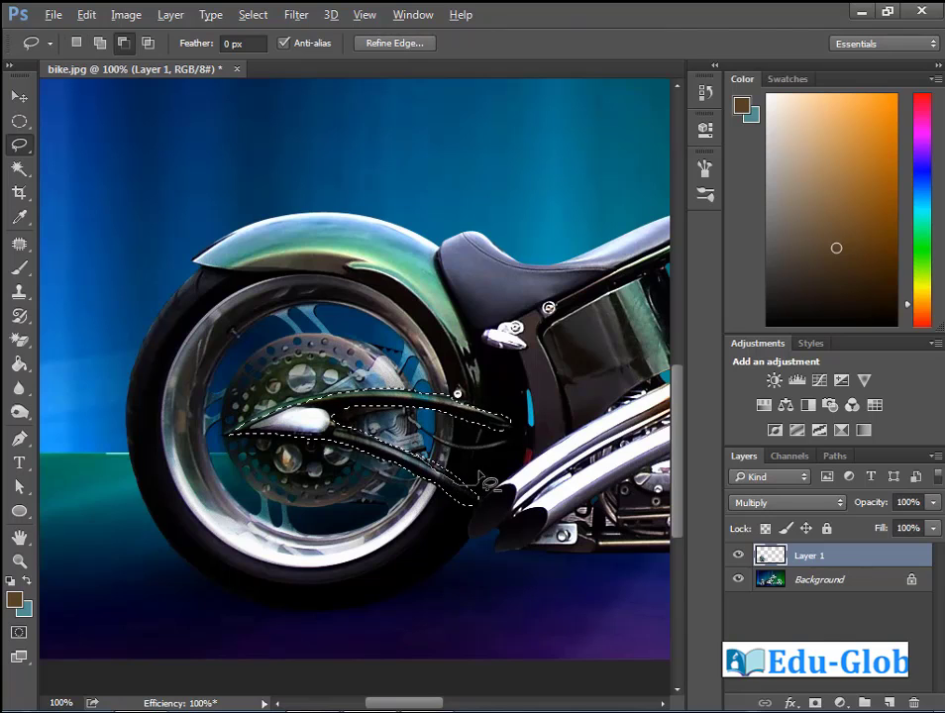
key(shift)
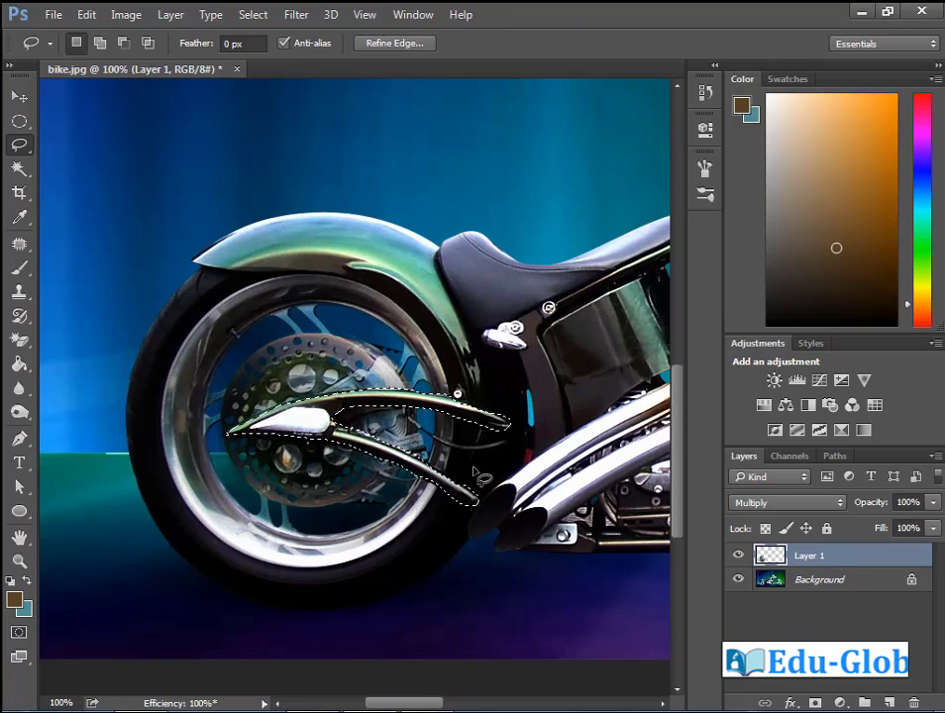
key(ctrl+d)
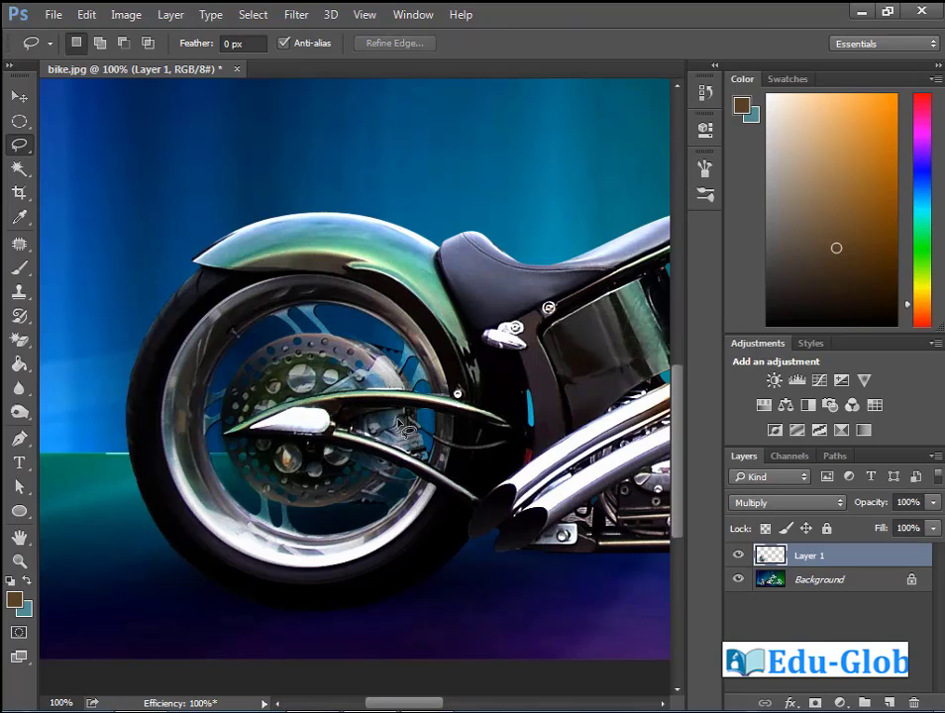
- Return Layer 1 to Normal blending and zoom out to the whole bike
mouse_move(410, 426)
mouse_down()
mouse_move(511, 444)
mouse_move(489, 451)
mouse_up()
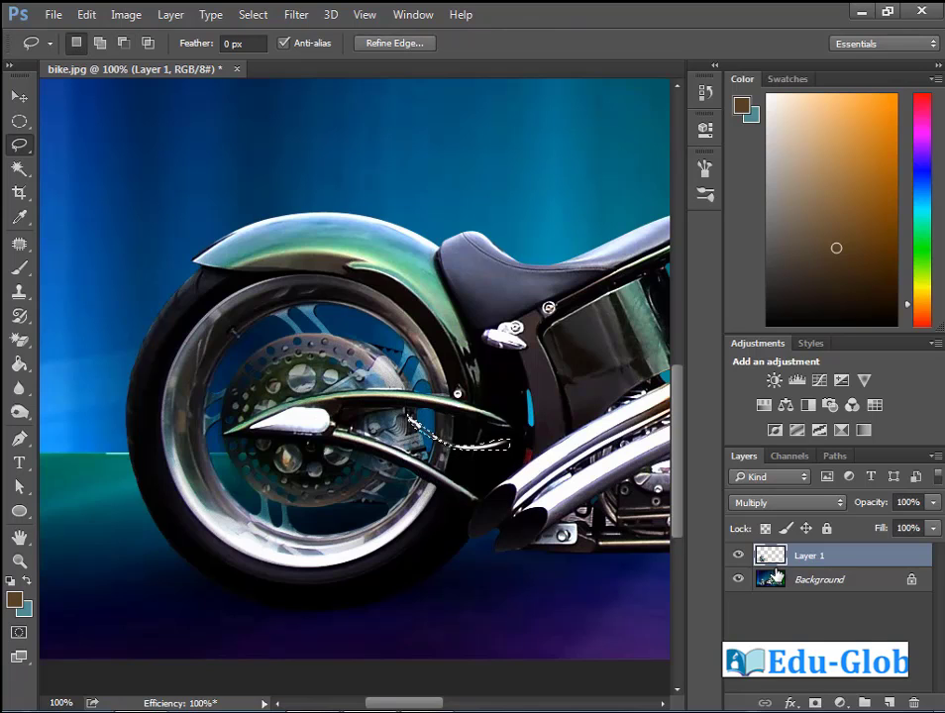
key(ctrl+d)
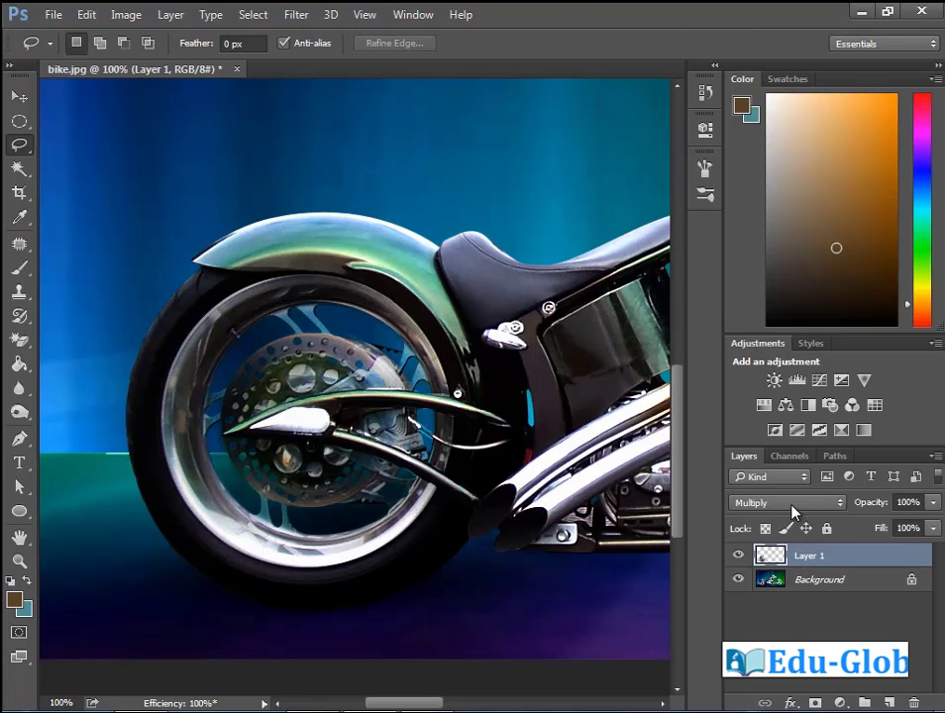
click(834, 505)
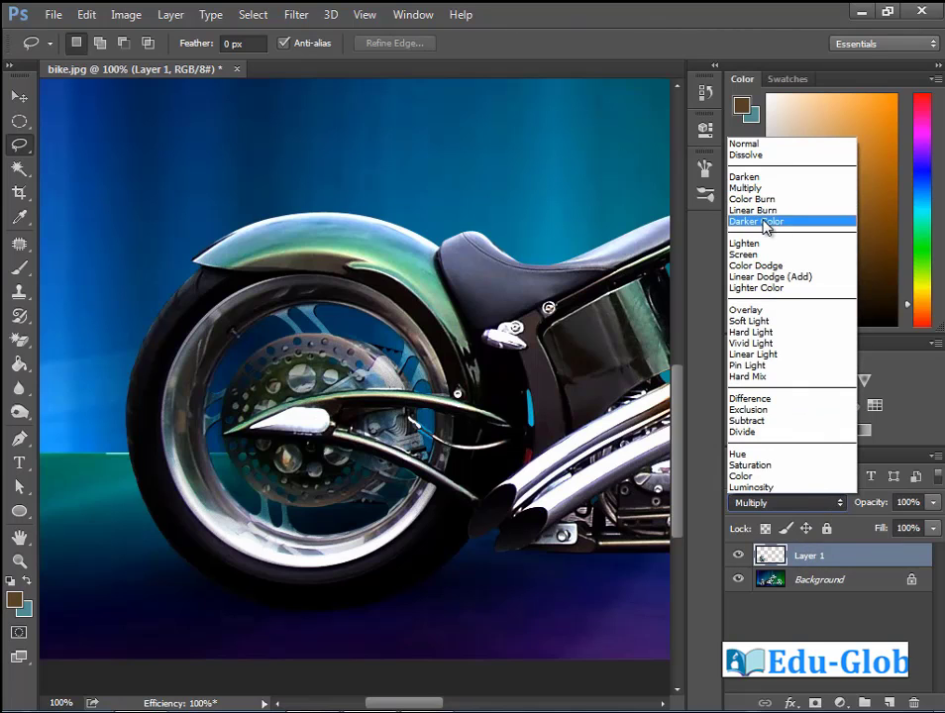
click(765, 151)
drag(525, 352, 490, 441)
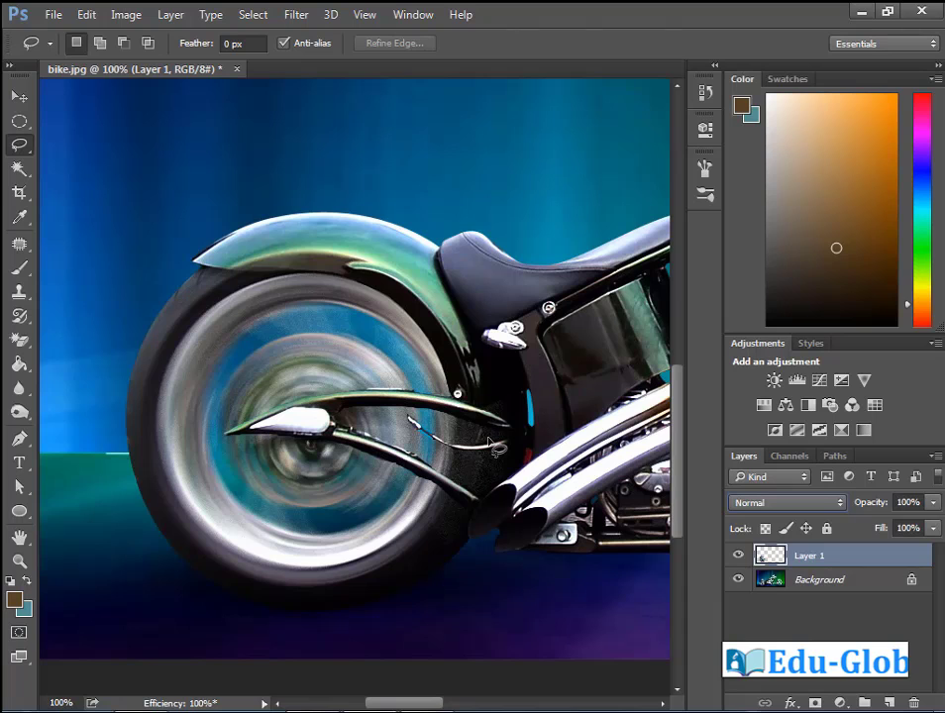
key(ctrl+minus)
key(ctrl+minus)
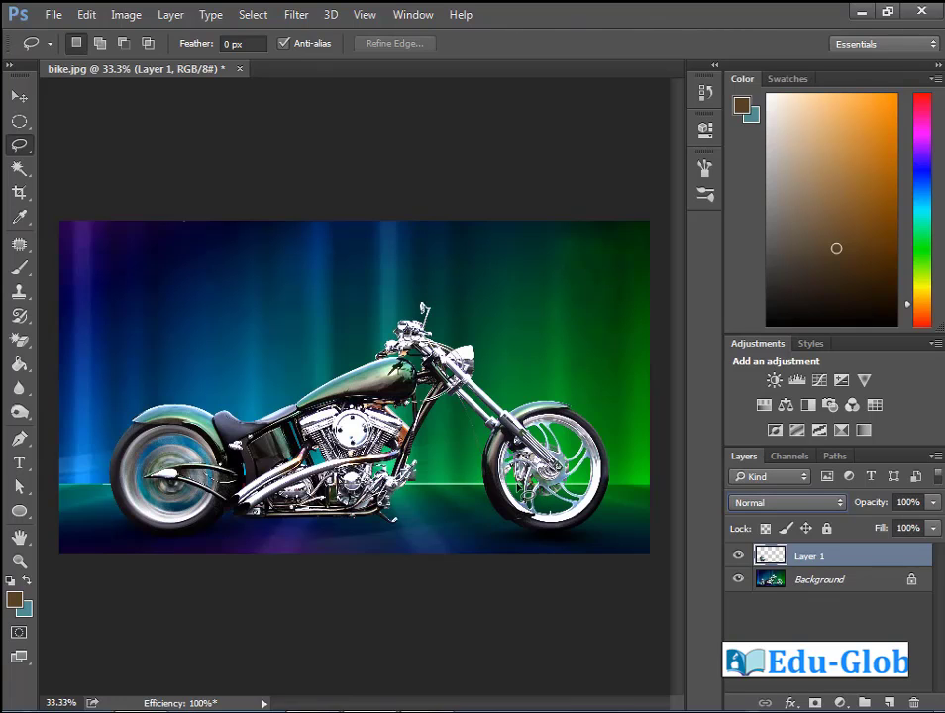
- Zoom in on the front wheel and start a pen path along its rim and tyre bottom
drag(481, 389, 639, 536)
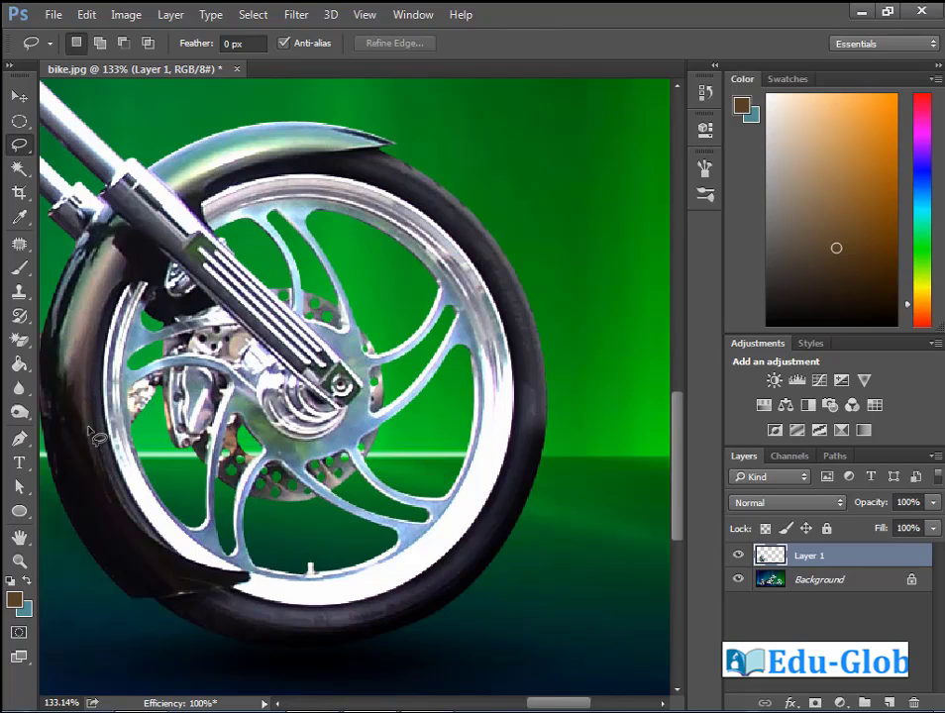
click(19, 439)
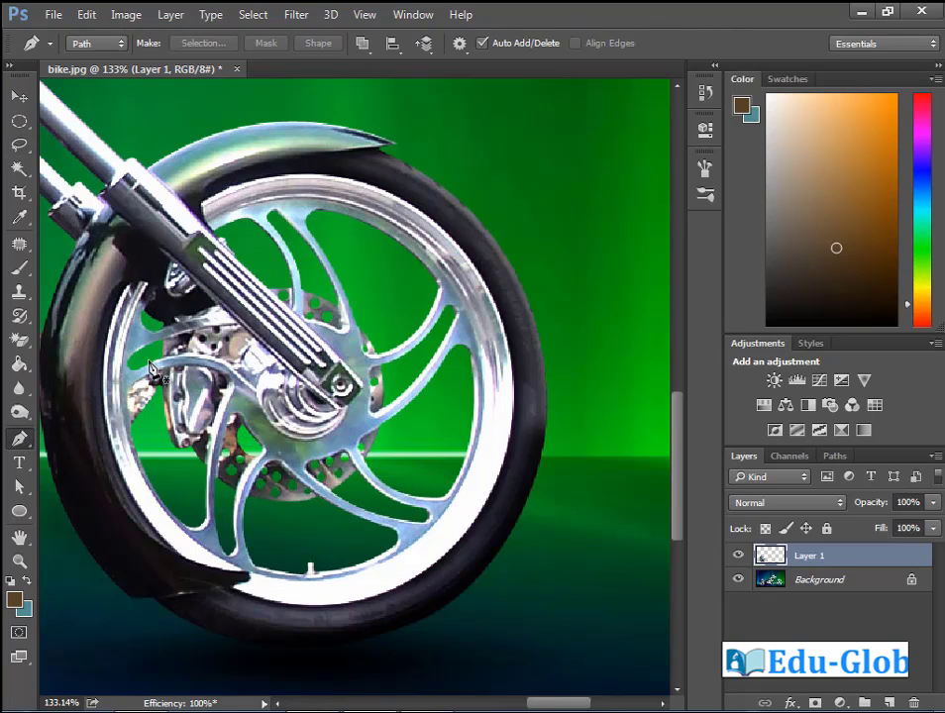
click(121, 287)
drag(116, 479, 175, 583)
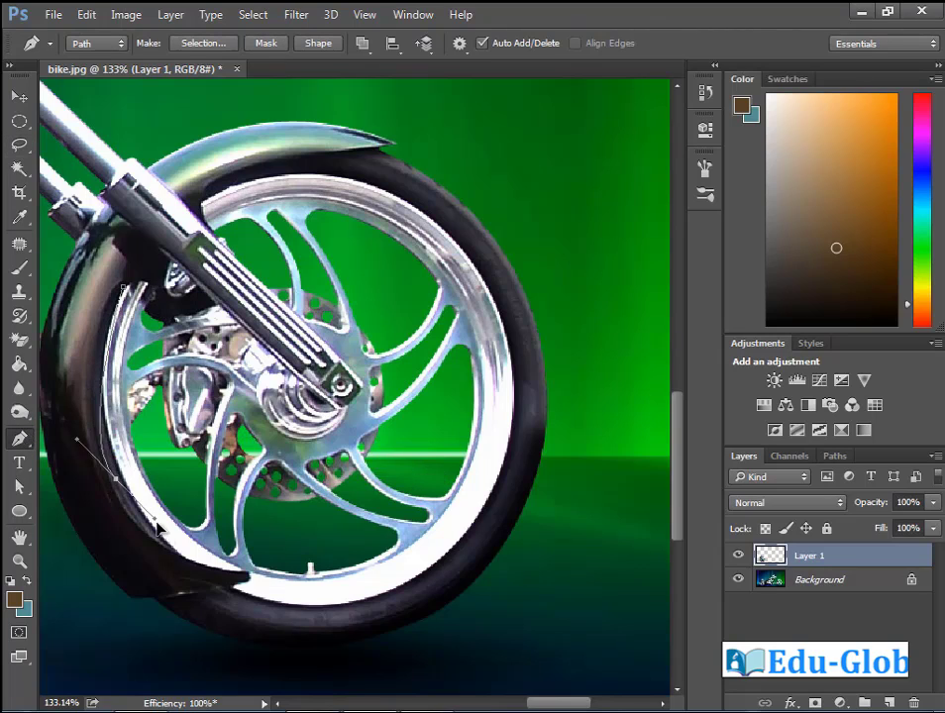
click(246, 573)
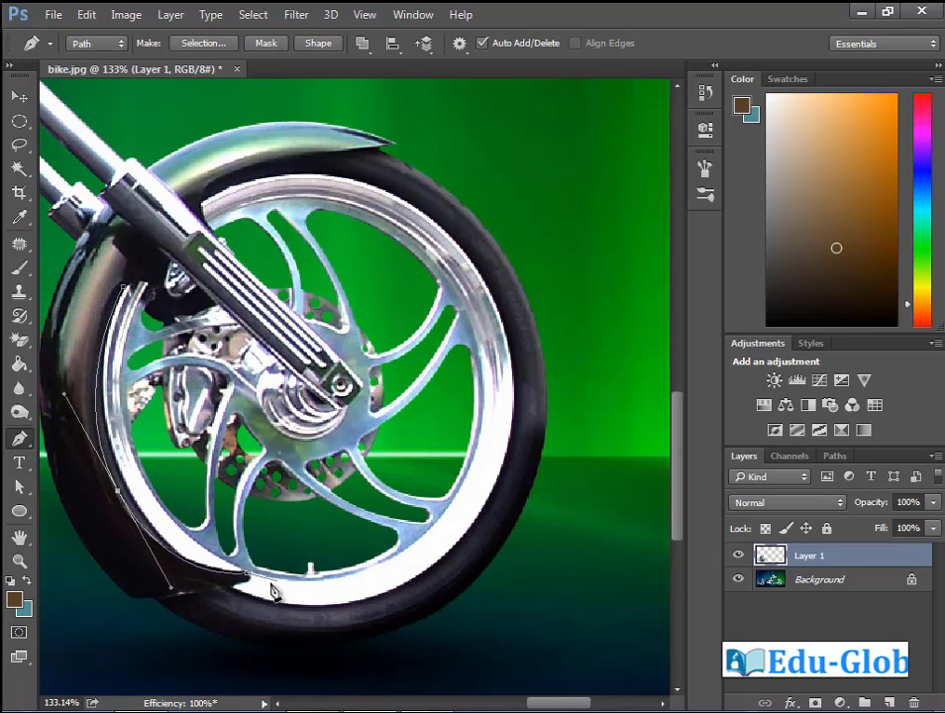
drag(248, 575, 167, 604)
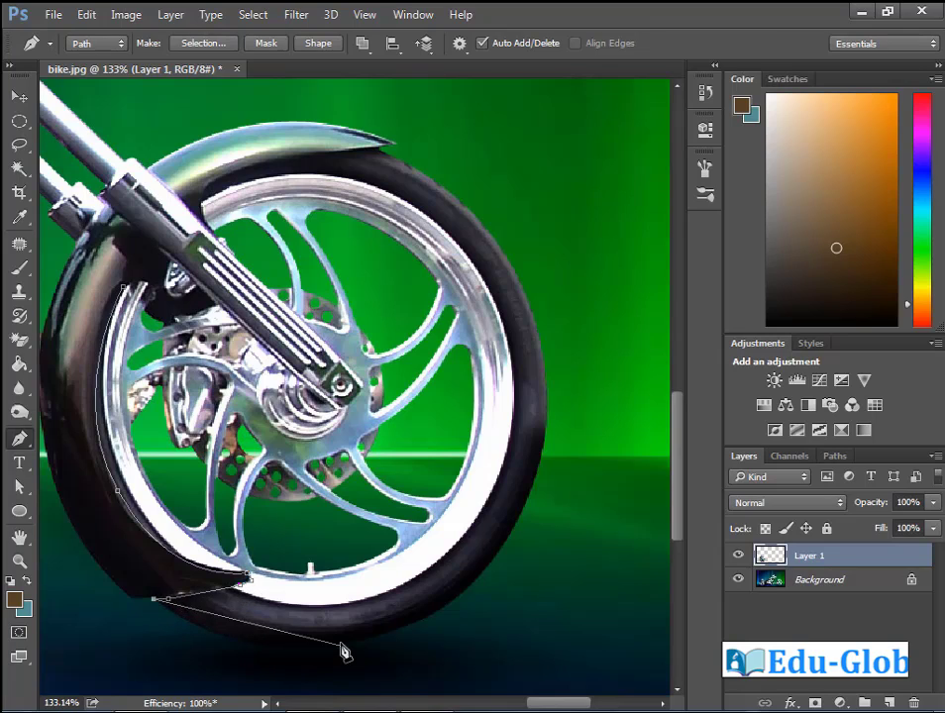
drag(338, 644, 451, 632)
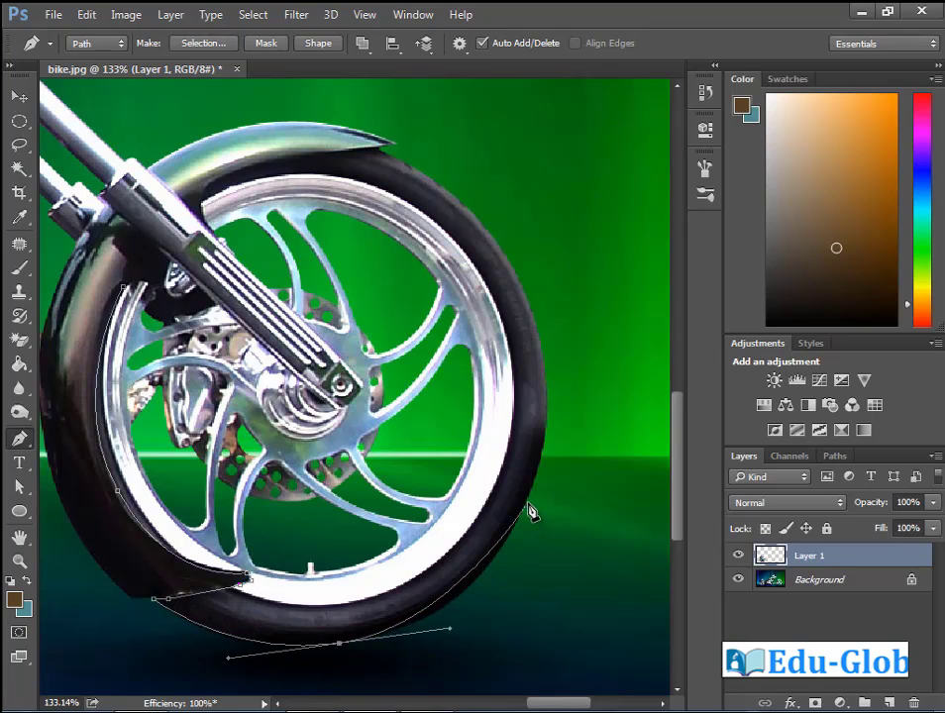
- Finish the path up the tyre, hub and fork, and load it as a selection
drag(528, 504, 545, 466)
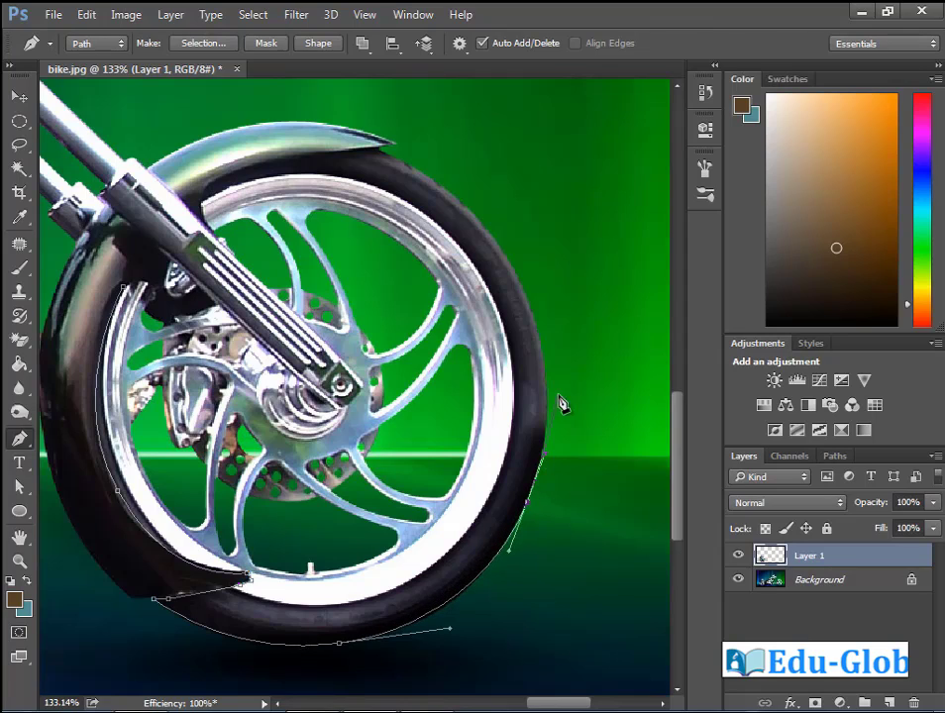
click(530, 315)
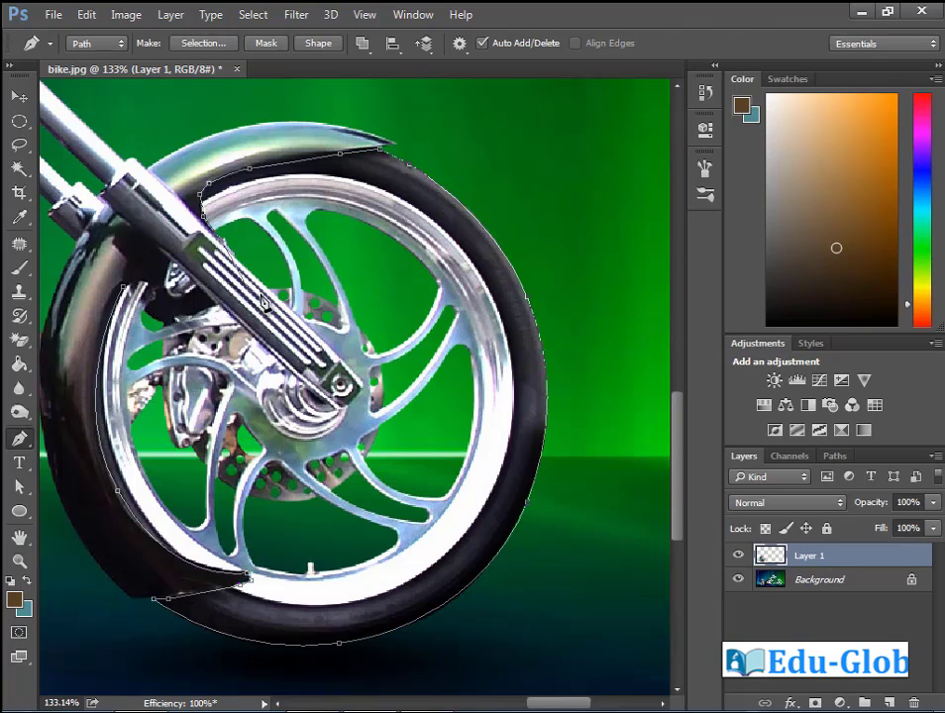
click(364, 385)
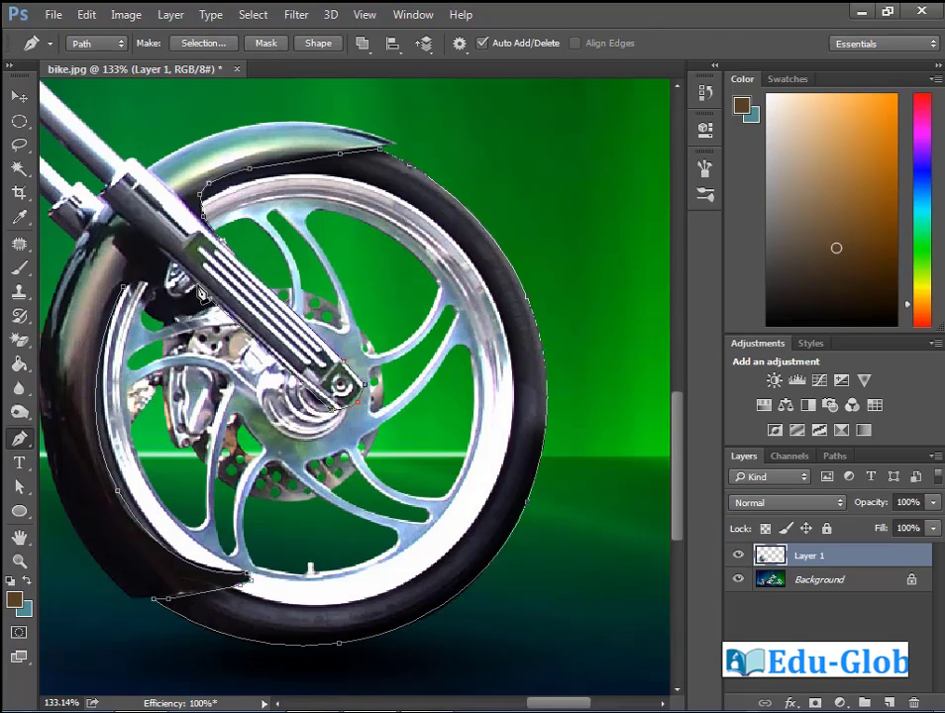
click(176, 265)
key(ctrl+Return)
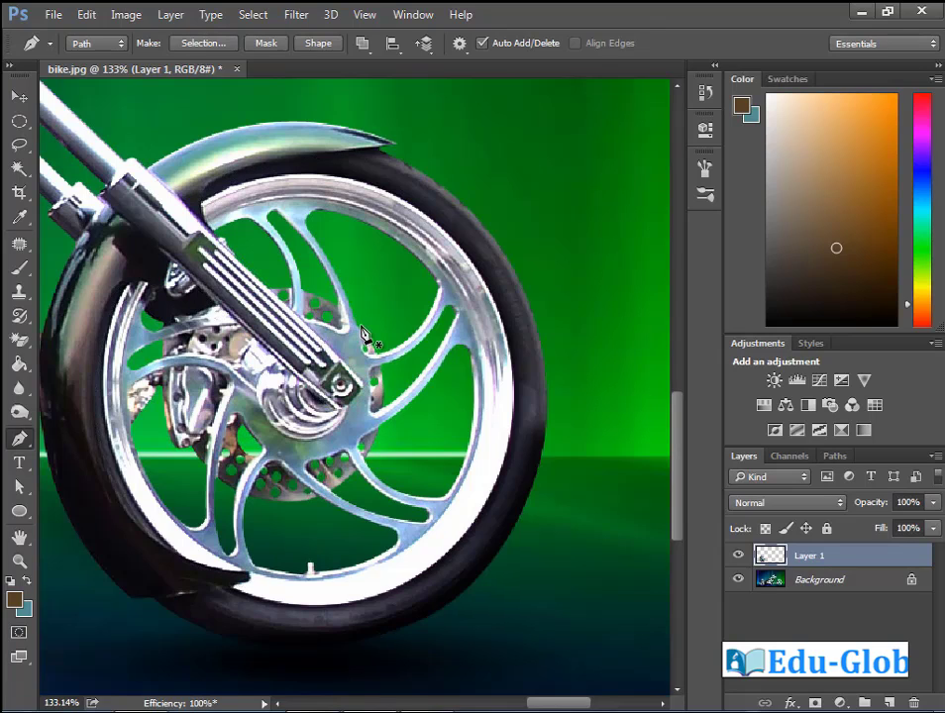
- Copy the front wheel onto Layer 2 with Ctrl+J and give it a spinning Radial Blur
click(814, 586)
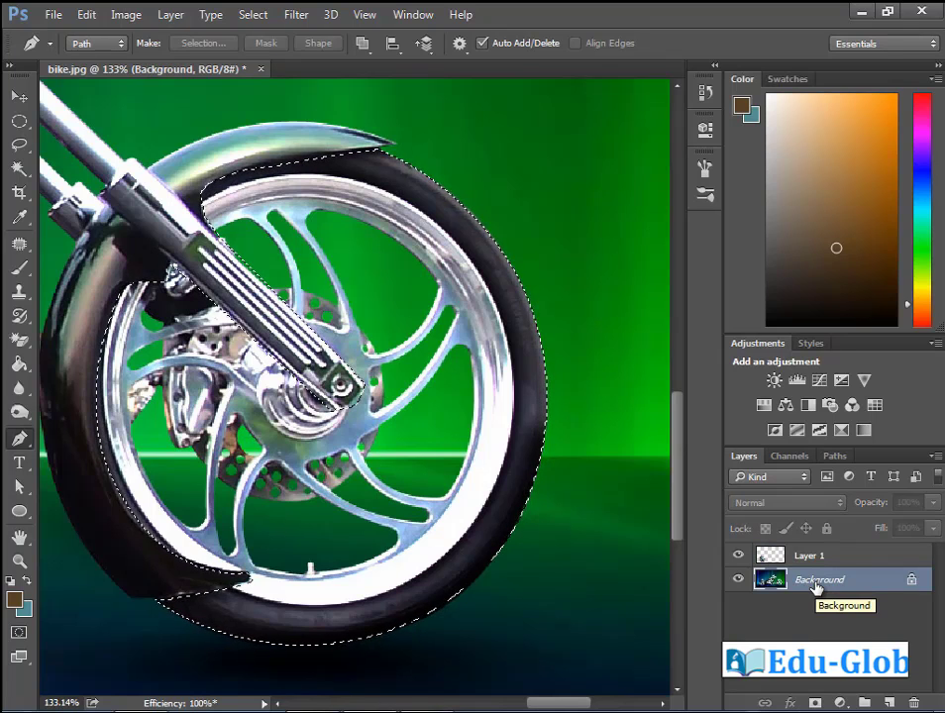
key(ctrl+j)
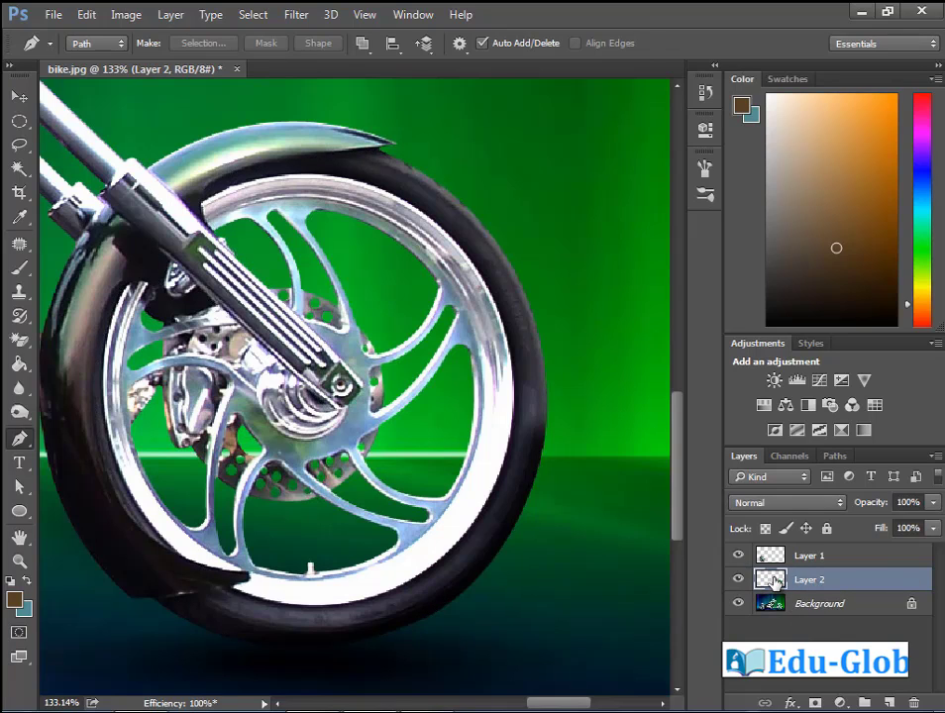
ctrl+click(774, 582)
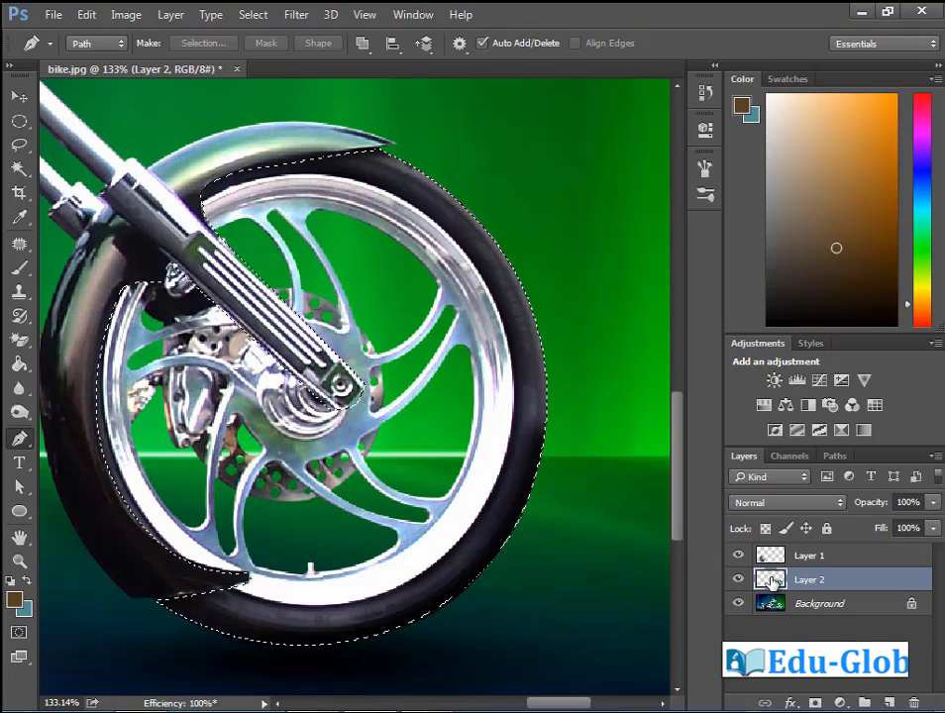
click(296, 14)
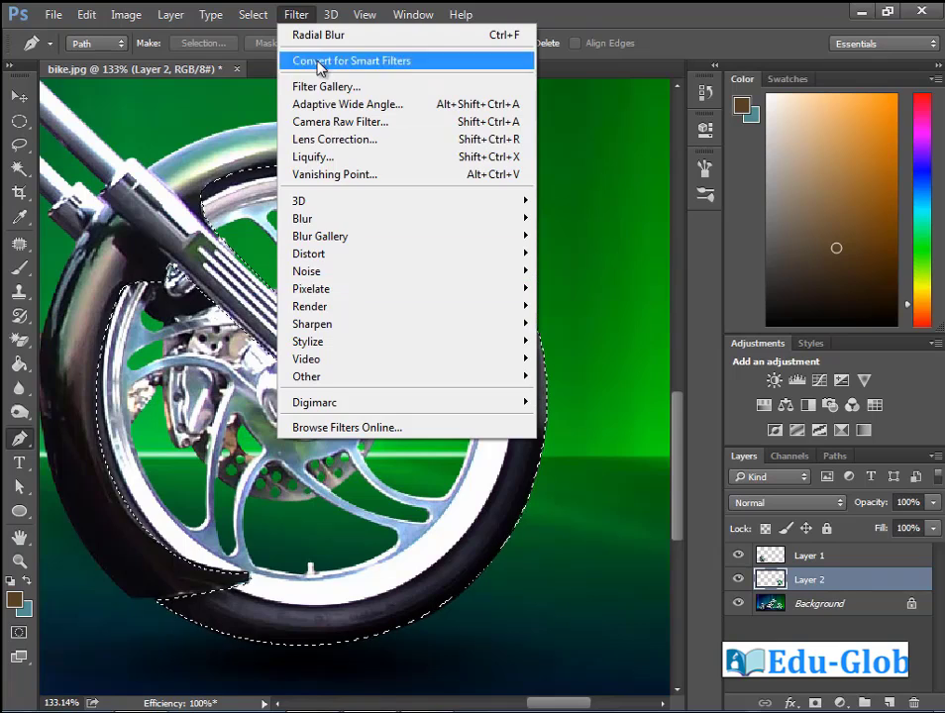
click(404, 38)
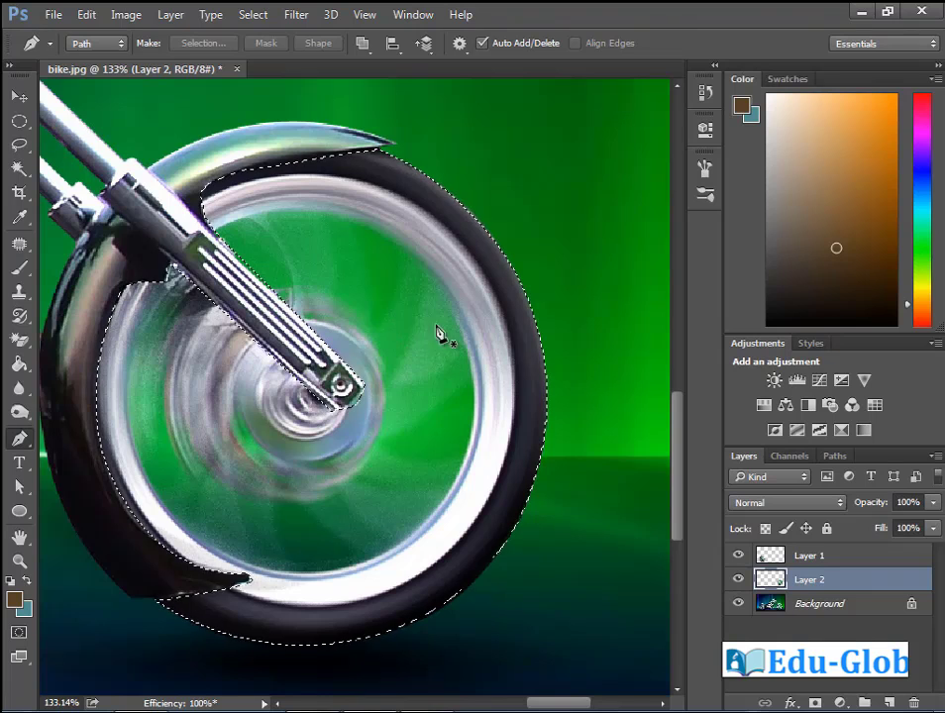
key(ctrl+d)
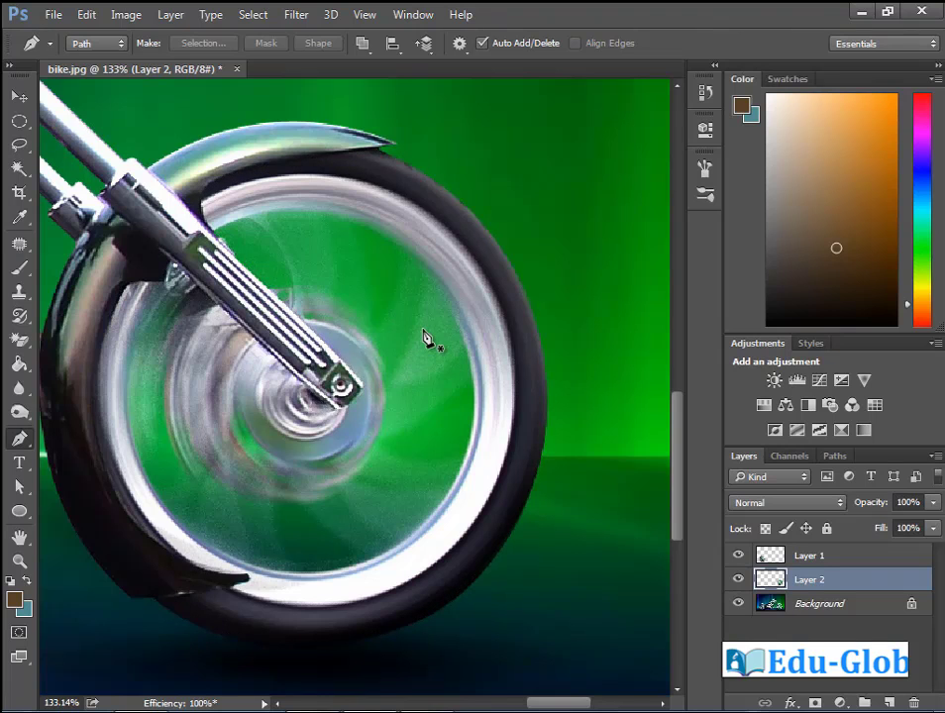
key(ctrl+minus)
key(ctrl+minus)
key(ctrl+minus)
key(ctrl+minus)
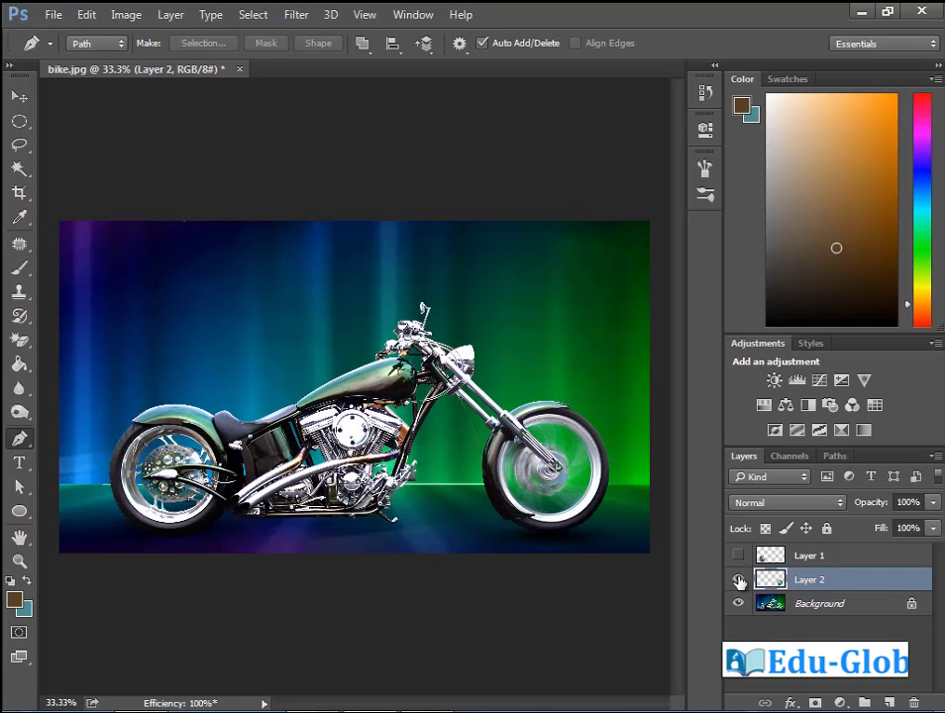
- Hide Layer 2 and make the Background layer the editing target
click(738, 580)
click(828, 604)
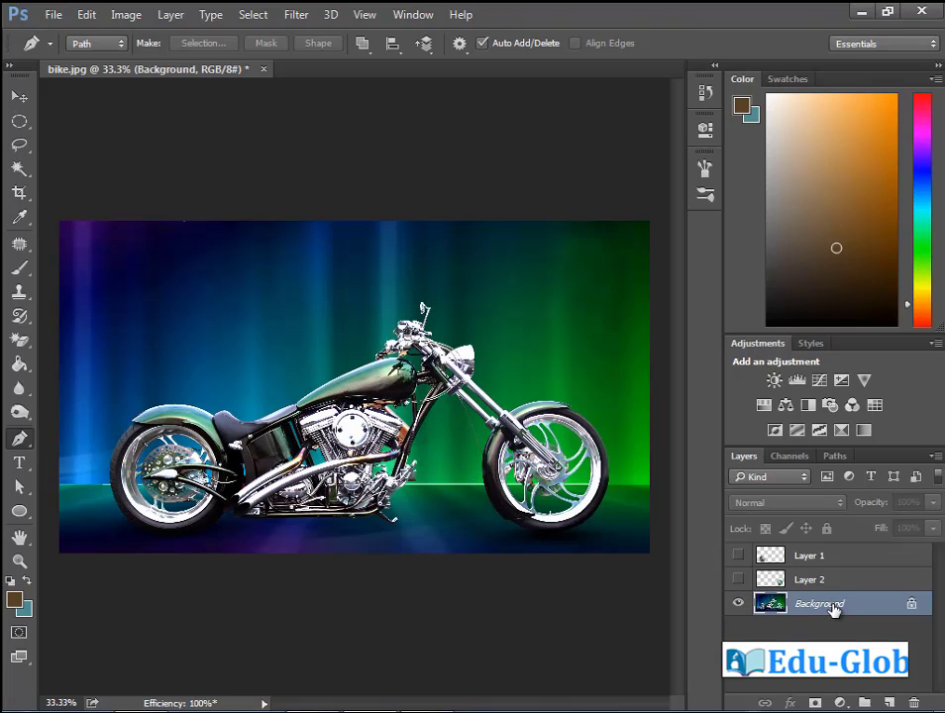
click(296, 13)
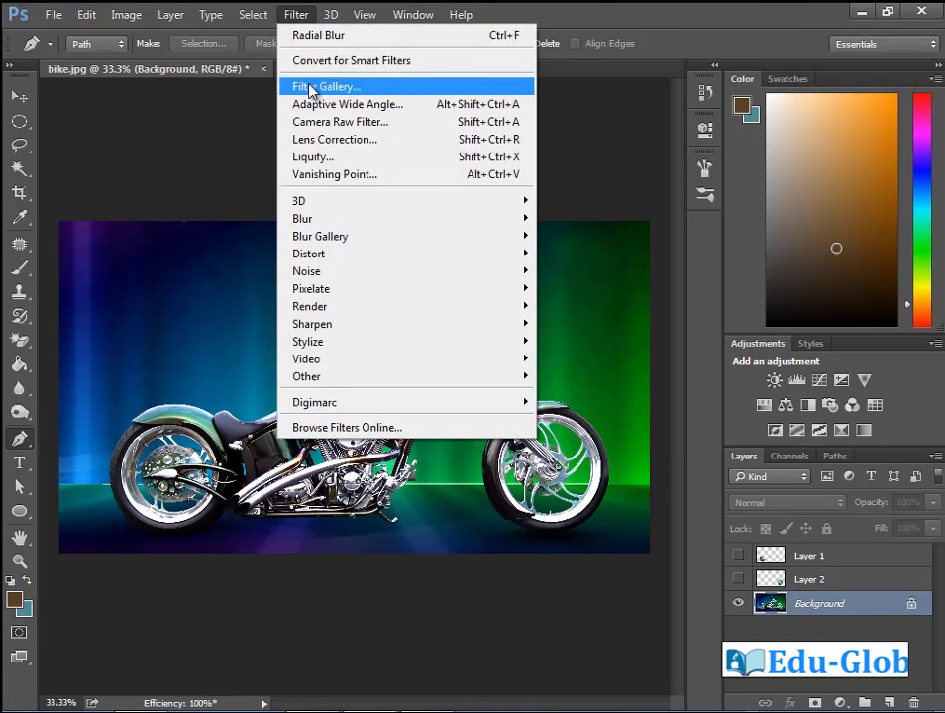
mouse_move(406, 218)
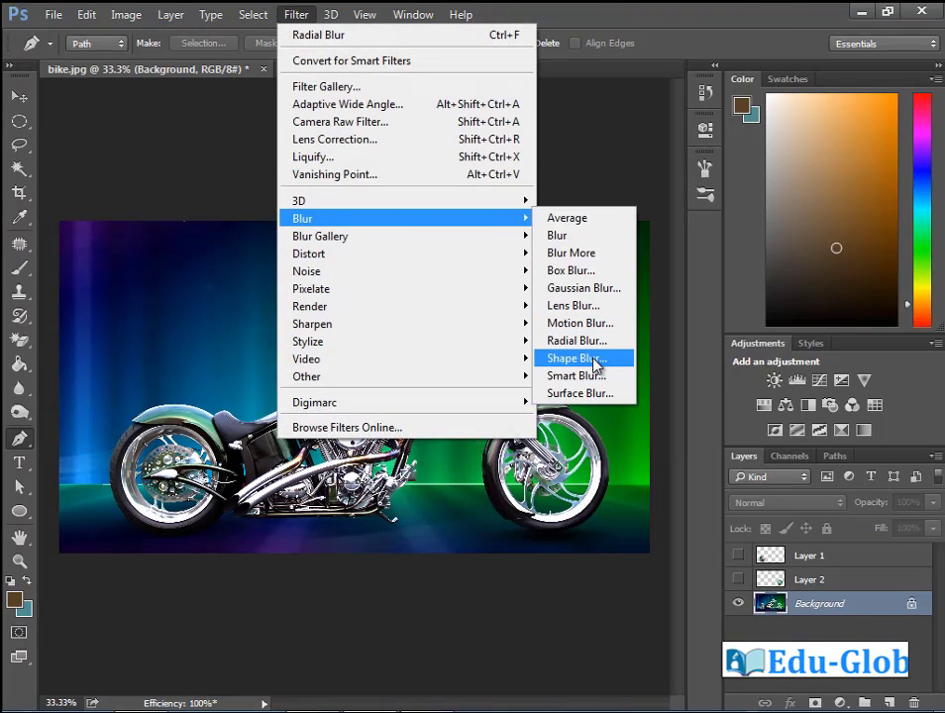
click(595, 358)
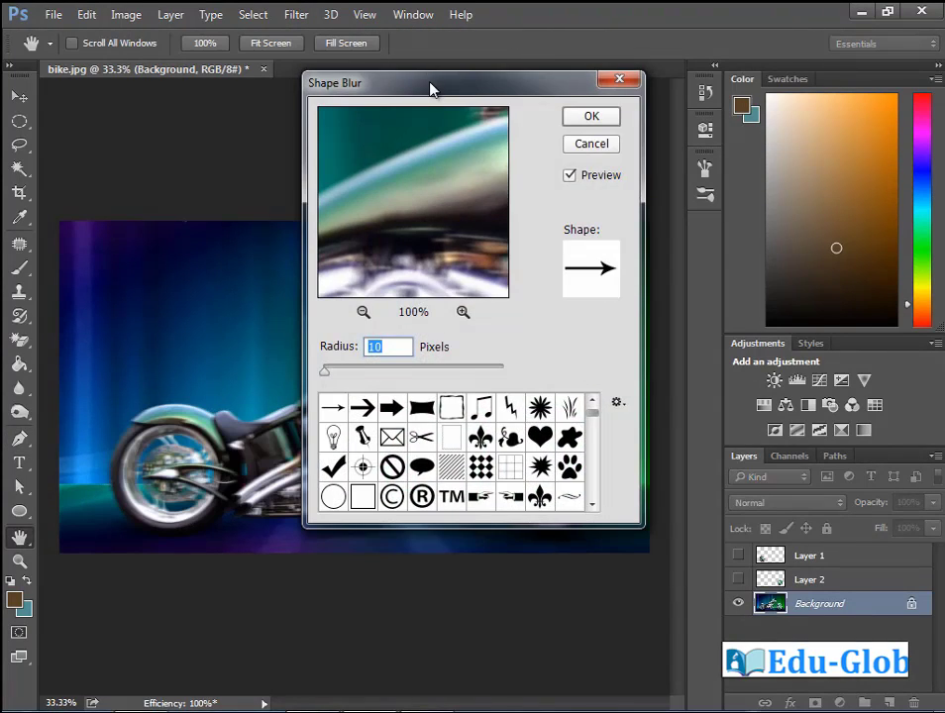
drag(433, 88, 606, 166)
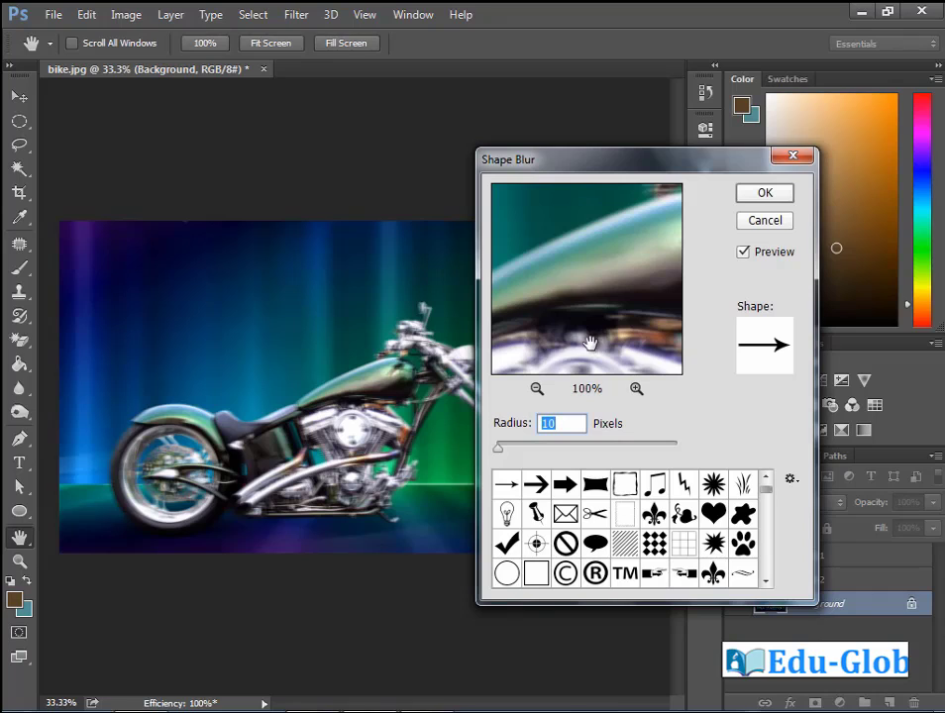
drag(589, 342, 582, 315)
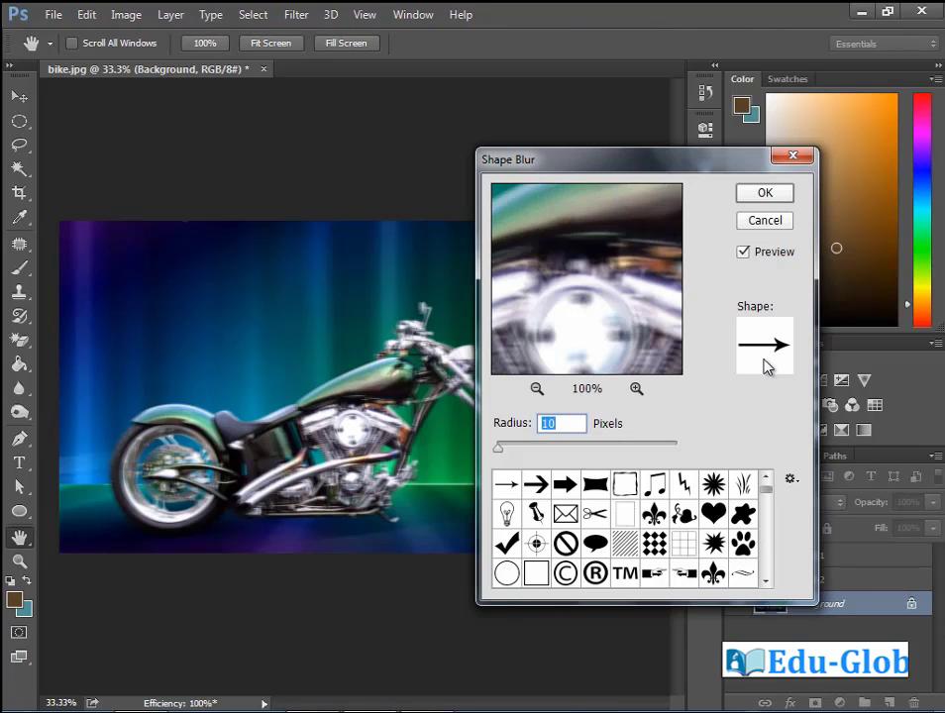
click(565, 581)
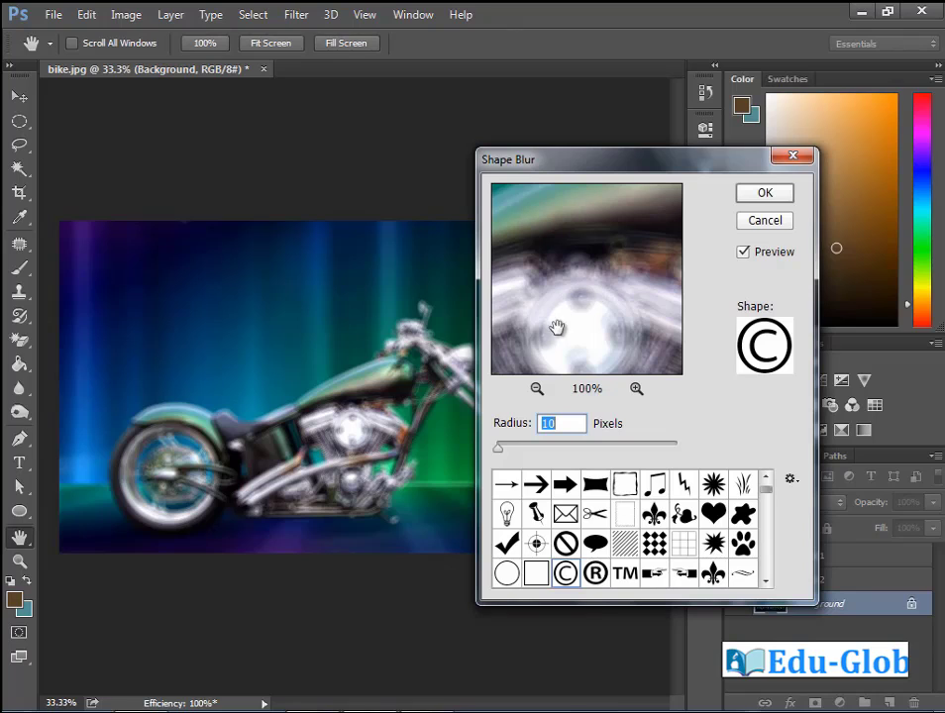
click(535, 572)
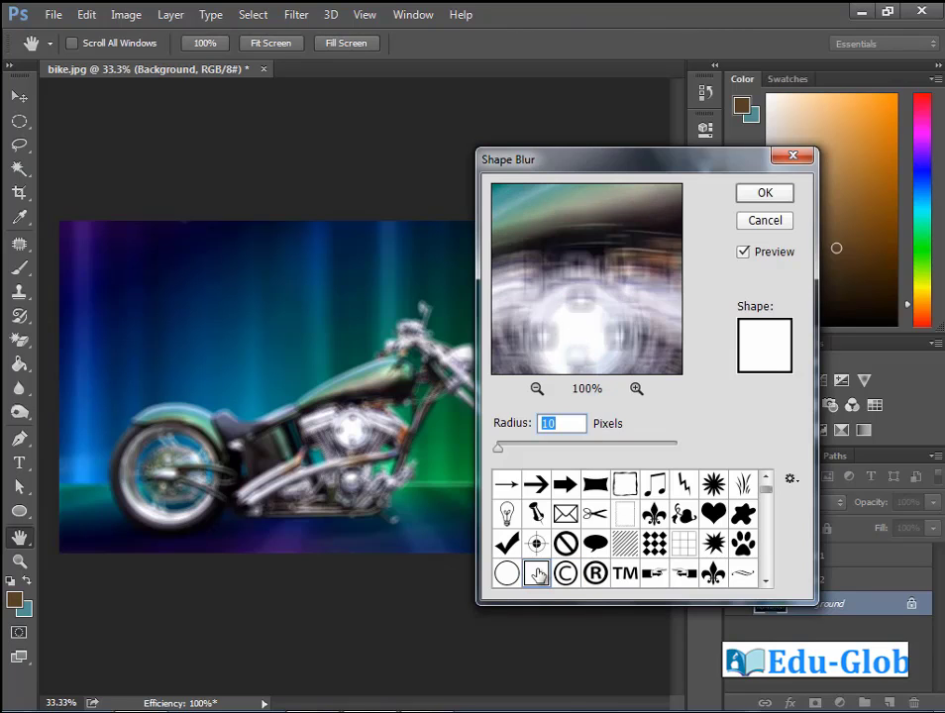
click(567, 576)
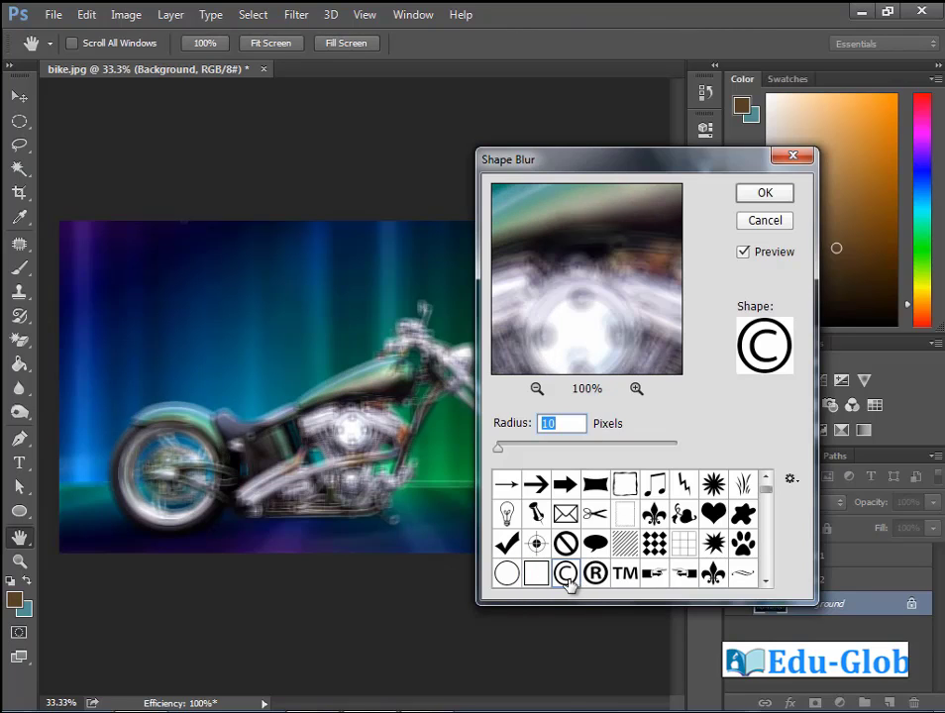
click(536, 573)
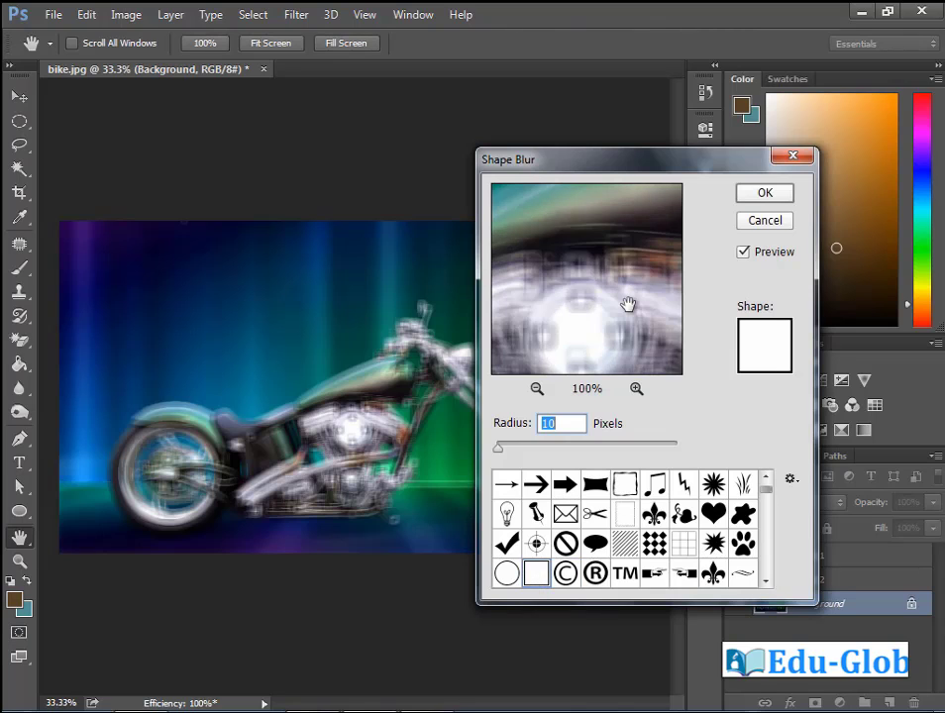
click(767, 195)
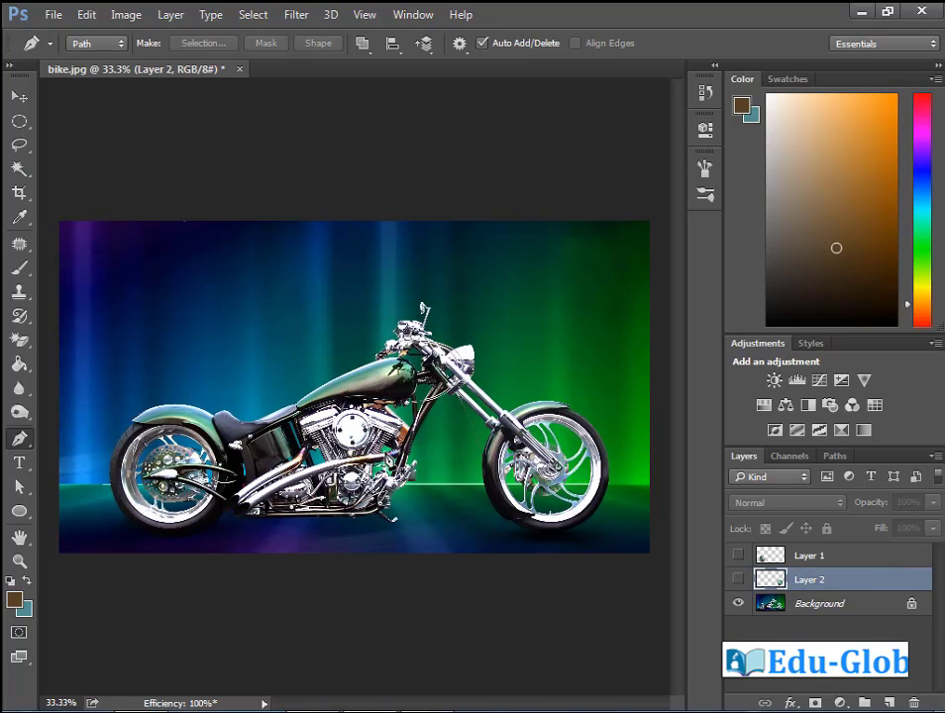
- Target the Background layer and bring up the Filter > Blur list
click(296, 14)
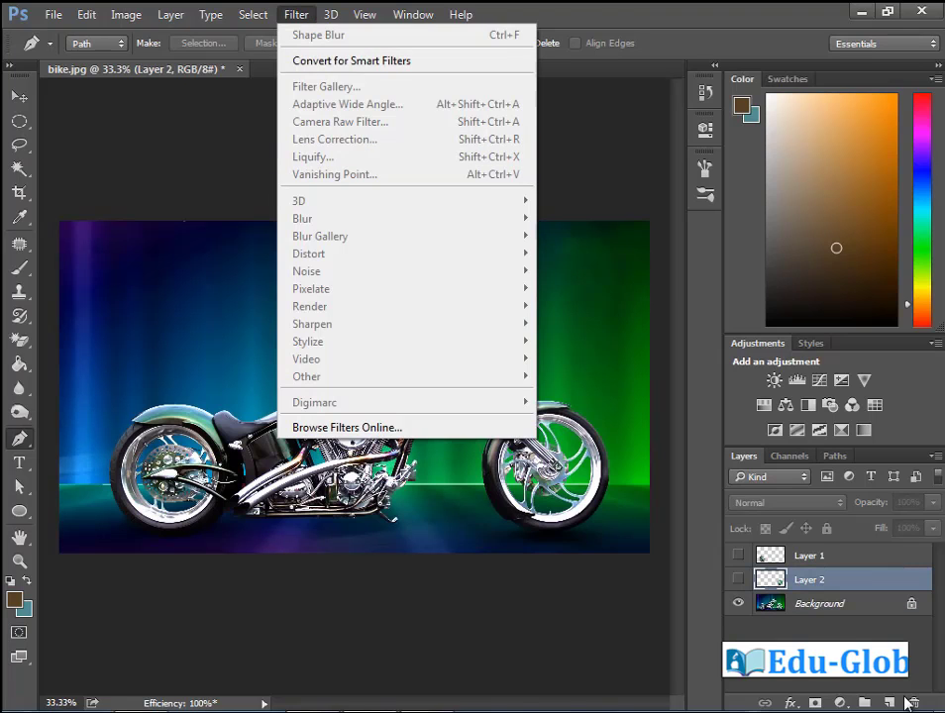
click(828, 605)
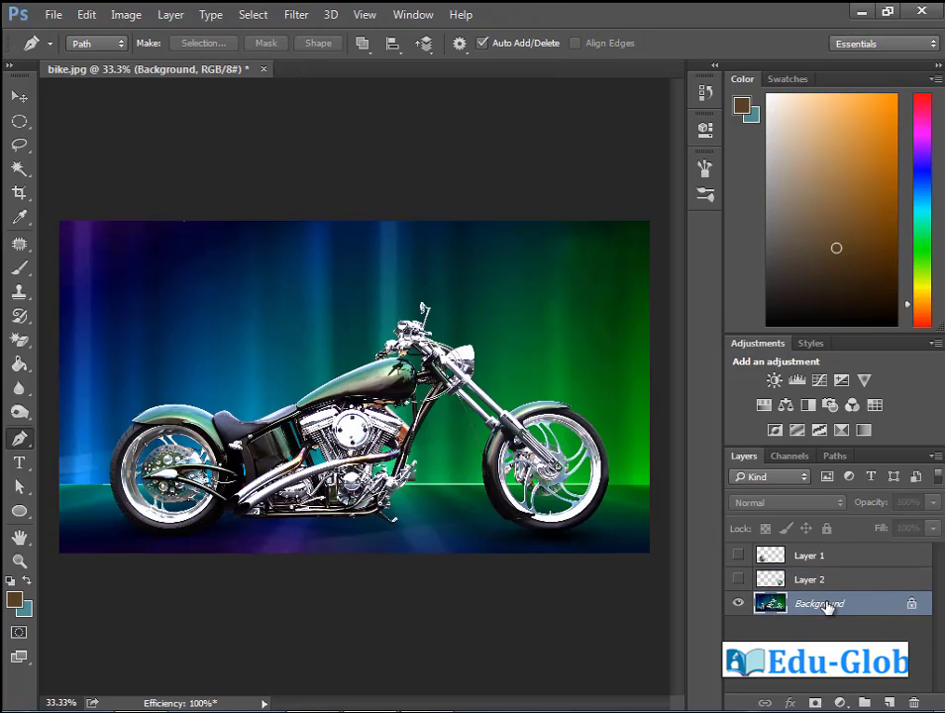
click(299, 15)
mouse_move(302, 218)
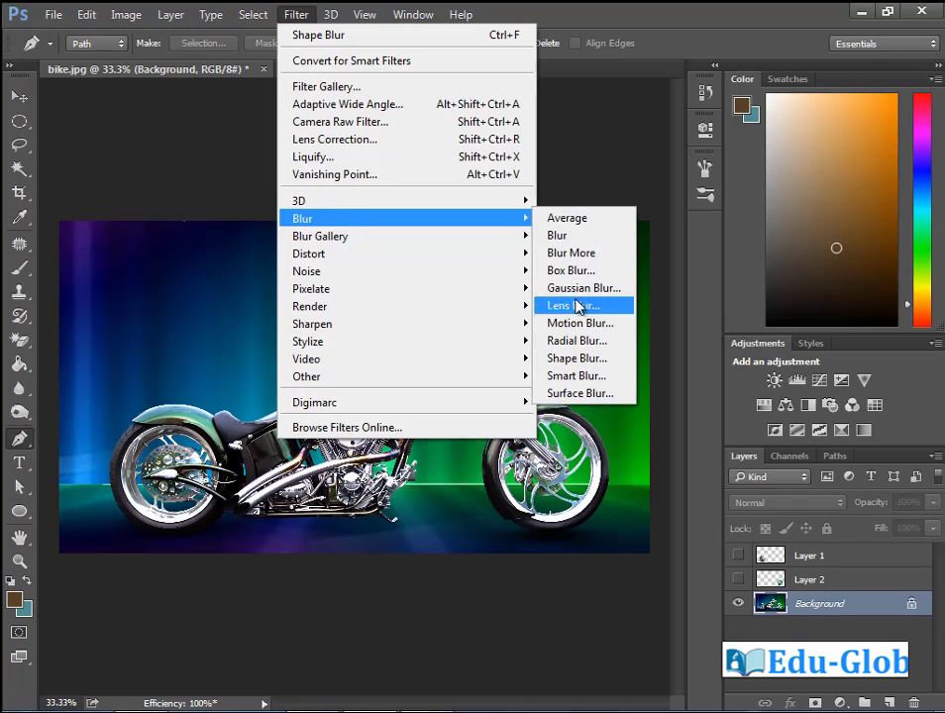
- In Smart Blur, set Radius 15.7, Threshold 33.8, High quality and Edge Only mode
click(576, 376)
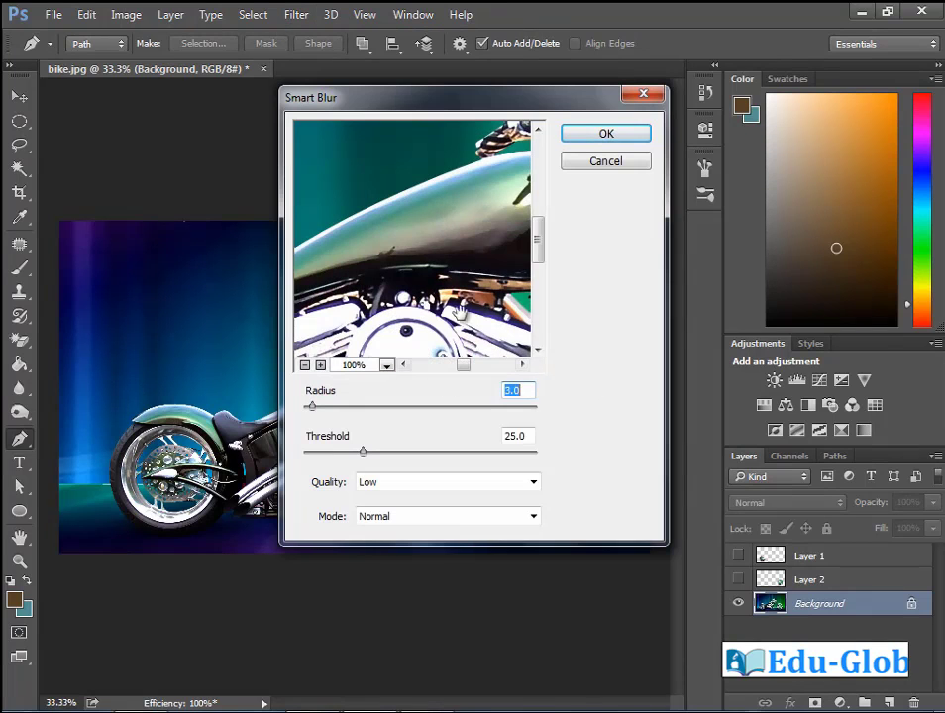
drag(458, 312, 462, 272)
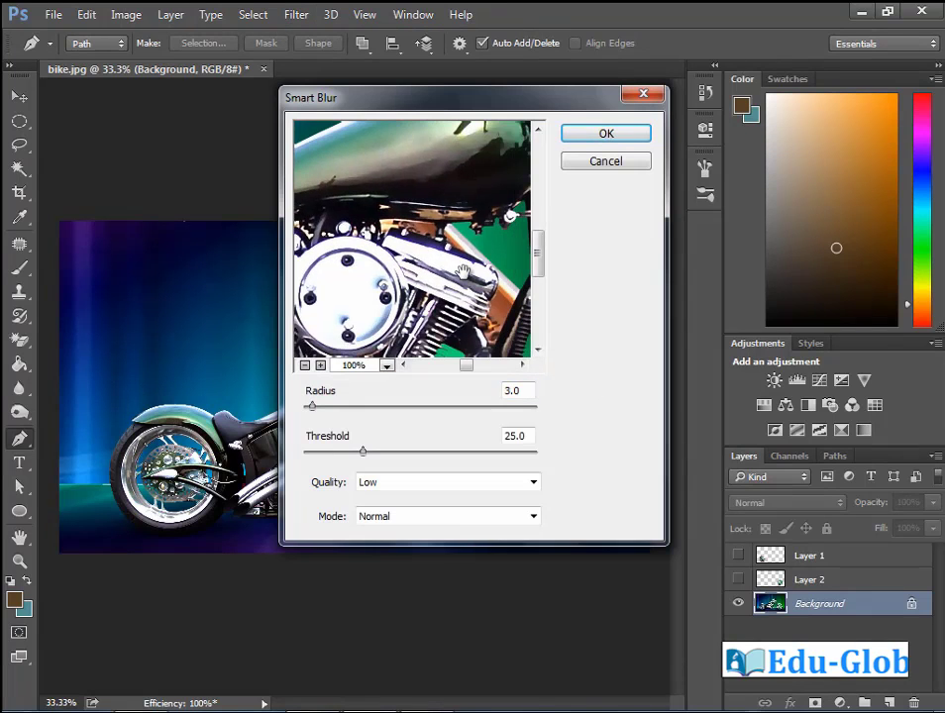
drag(311, 406, 341, 409)
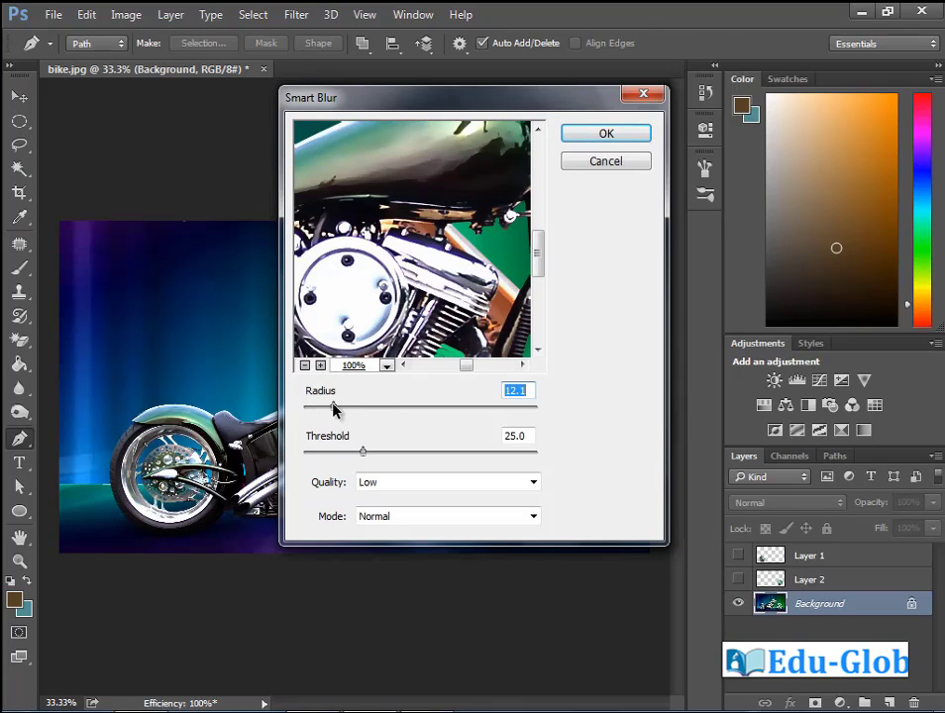
drag(366, 453, 372, 453)
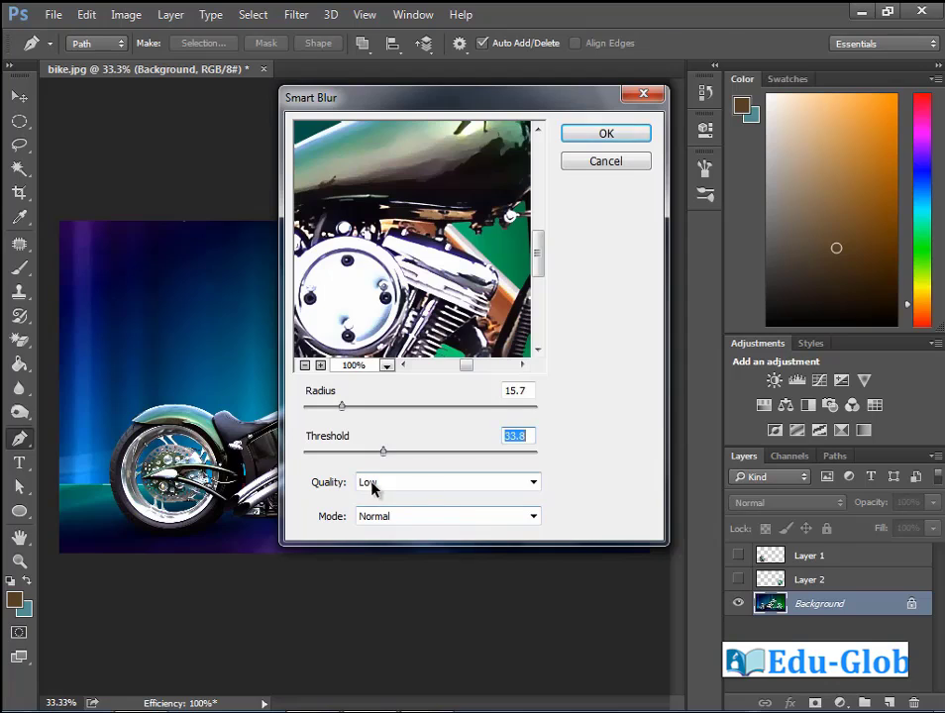
click(468, 482)
click(421, 512)
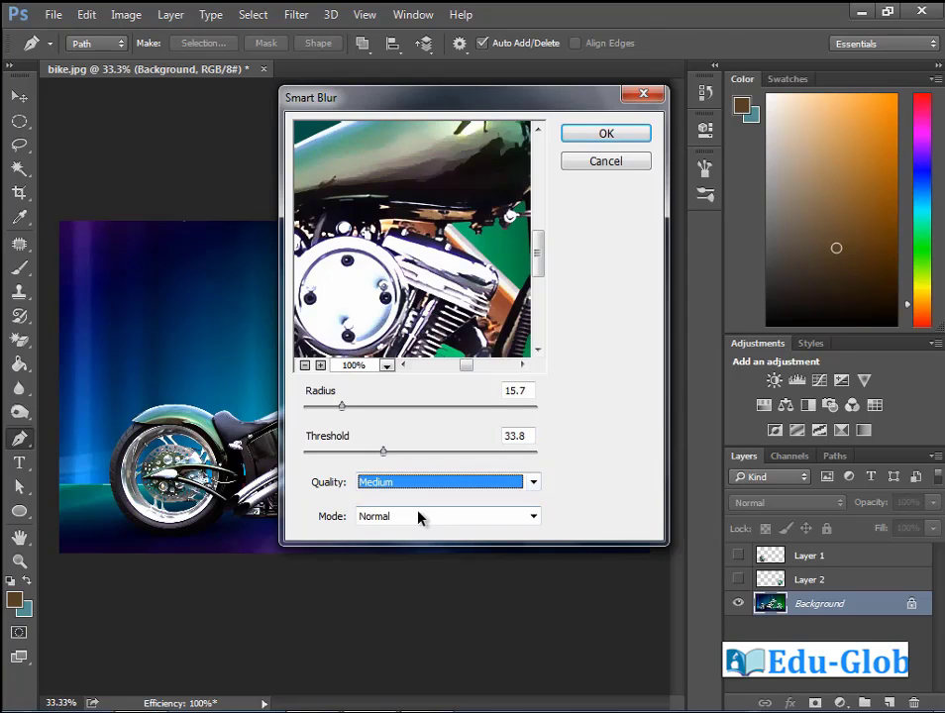
click(416, 484)
click(396, 527)
click(534, 518)
click(396, 547)
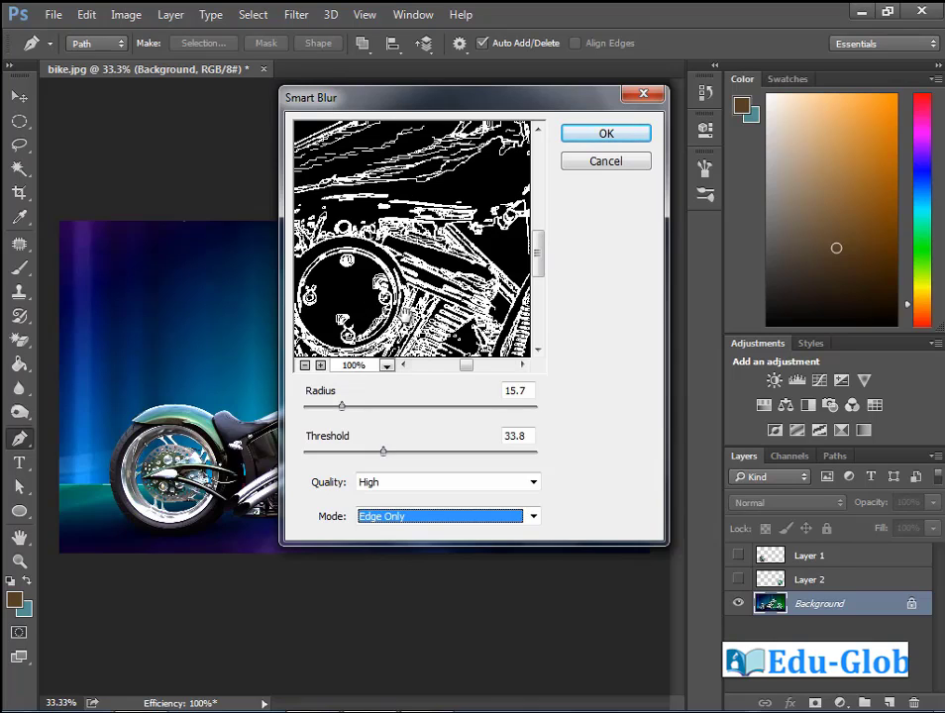
- Zoom the Smart Blur preview through 50%, 600% and back to 25% to inspect the bike
click(387, 368)
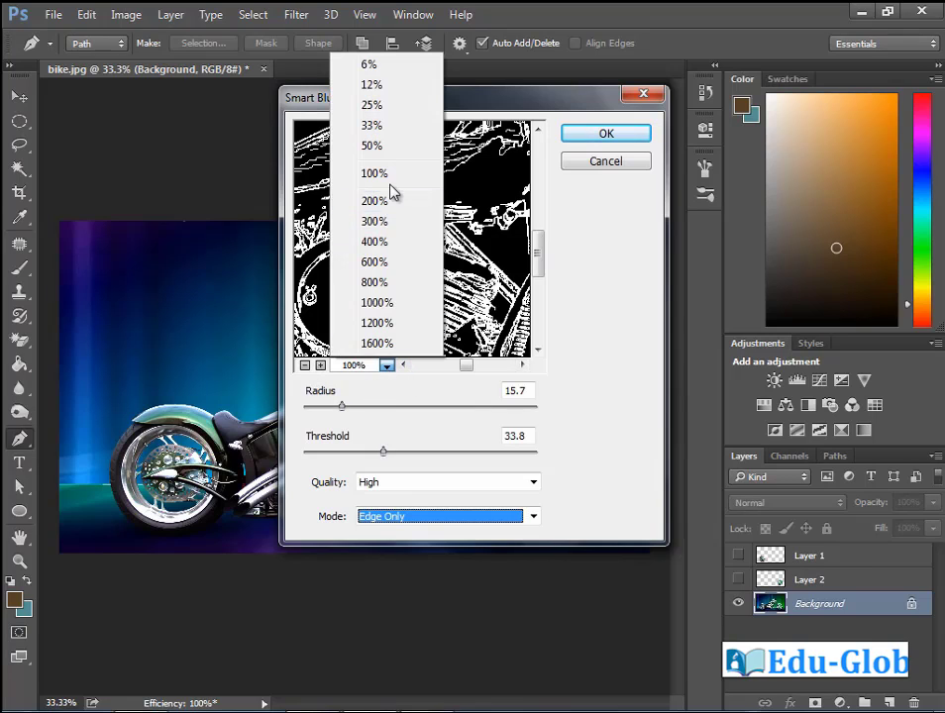
click(386, 148)
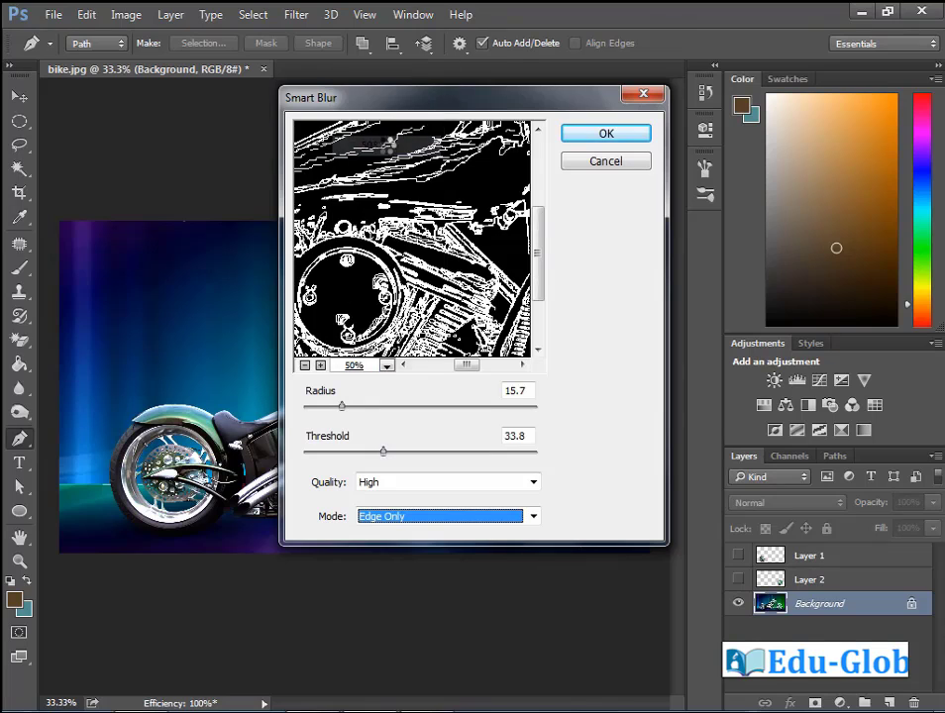
click(387, 366)
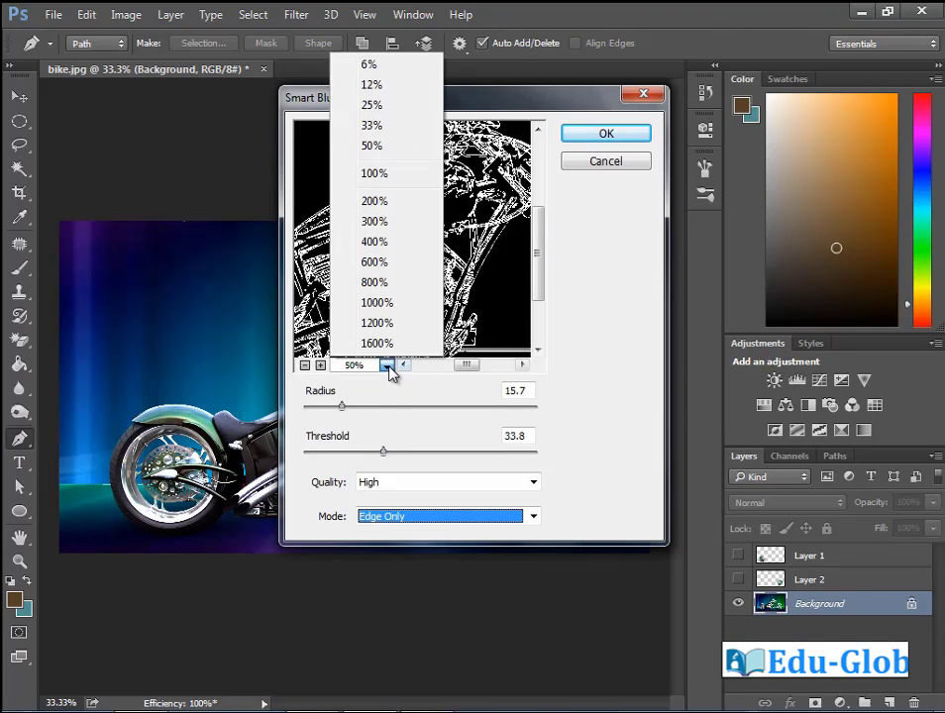
click(374, 262)
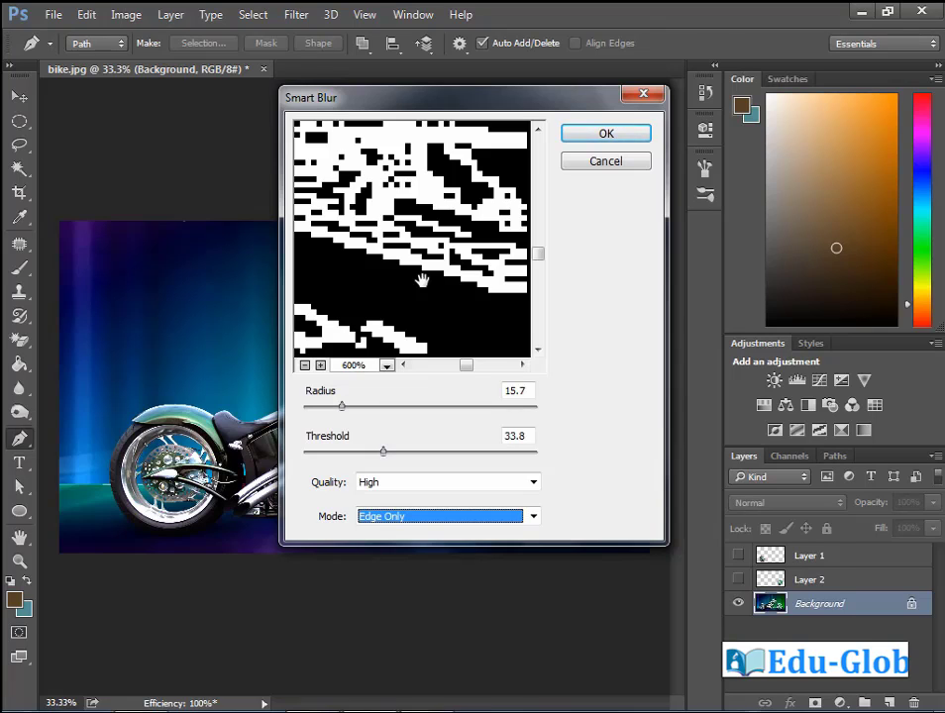
click(306, 366)
click(306, 367)
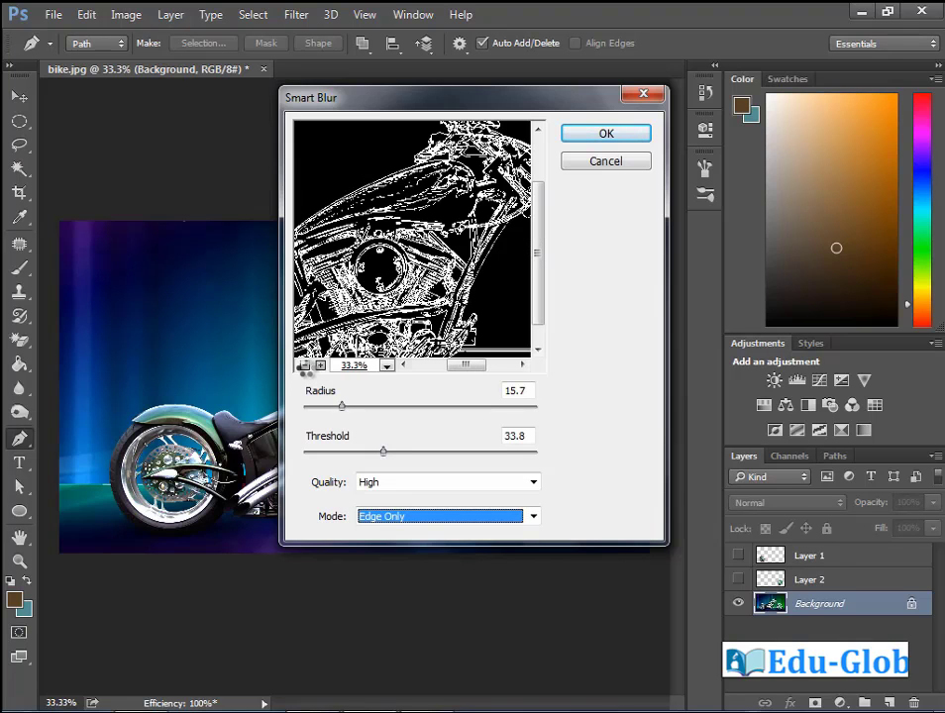
click(306, 366)
click(306, 366)
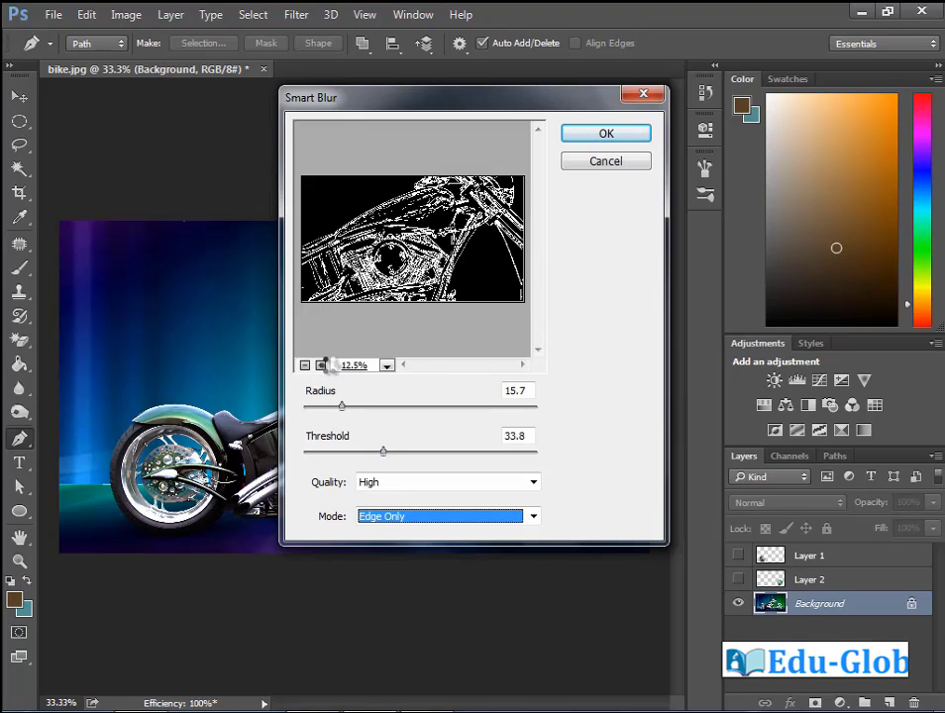
click(321, 366)
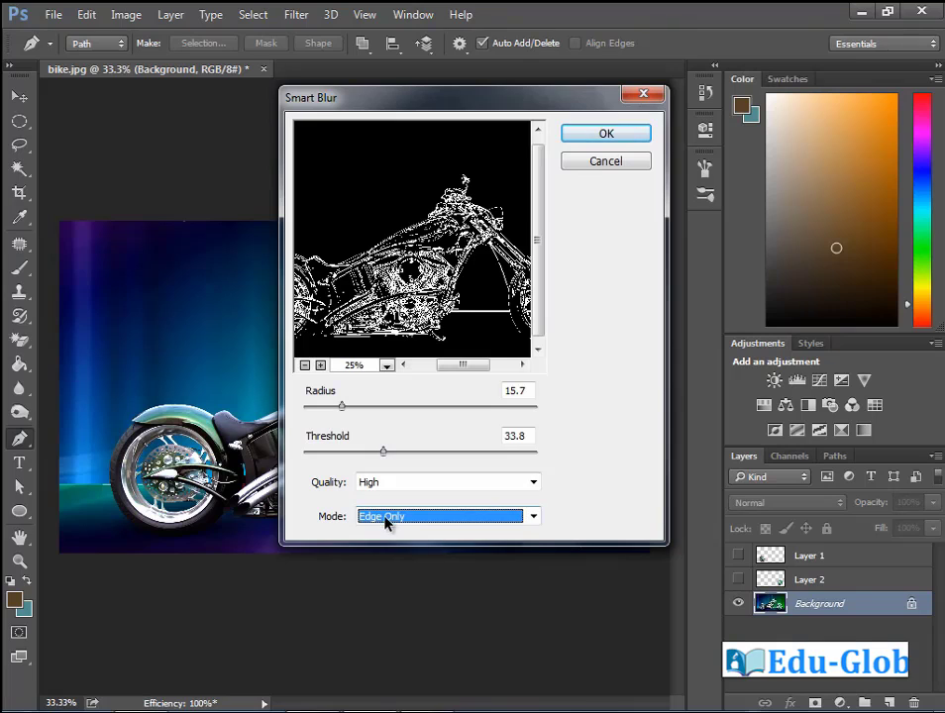
- Apply Smart Blur in Overlay Edge mode with radius 15.7 and threshold 33.8
click(408, 516)
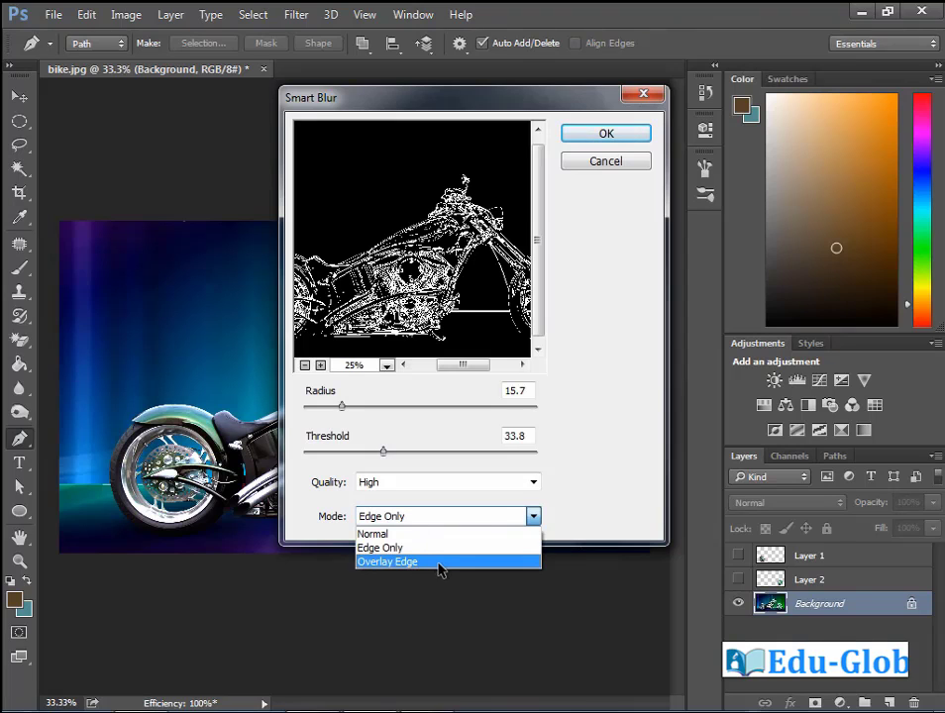
click(440, 563)
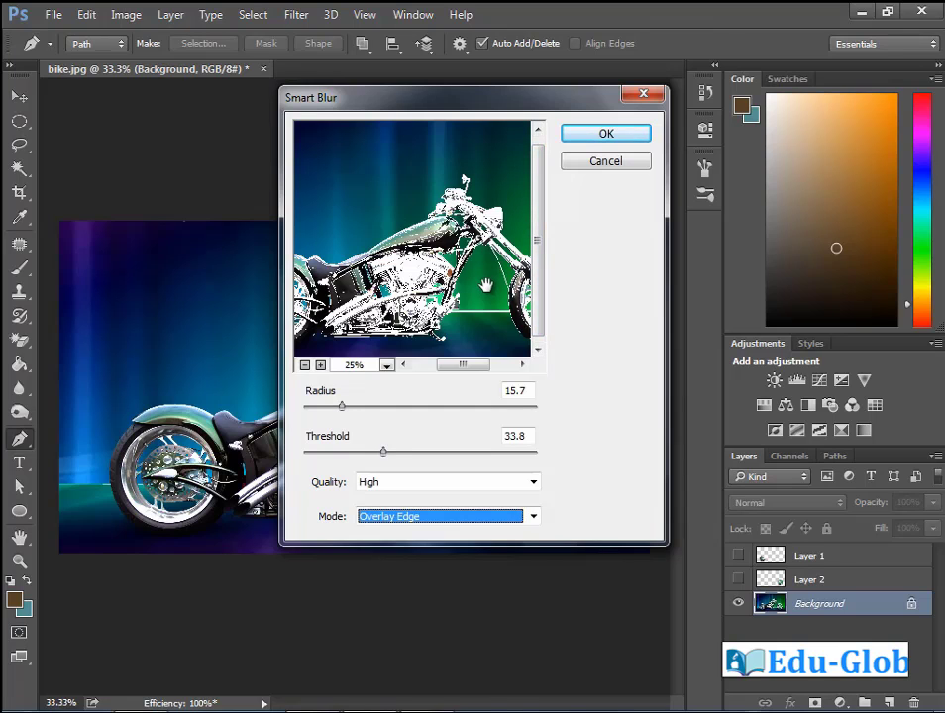
click(622, 133)
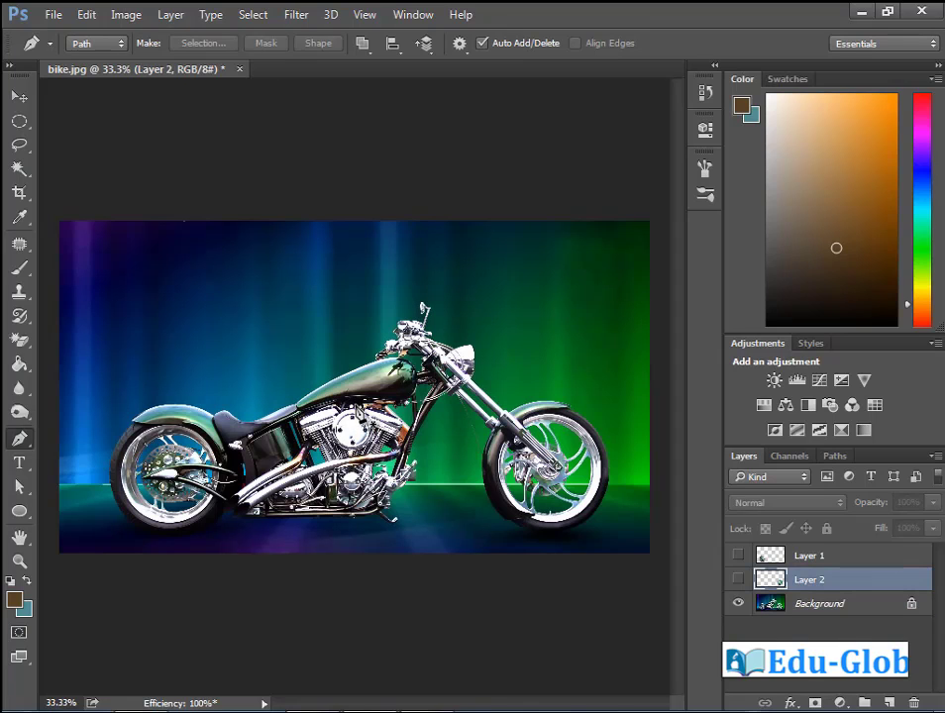
- Make the Background layer active and apply Surface Blur with radius 23 and threshold 44
click(296, 14)
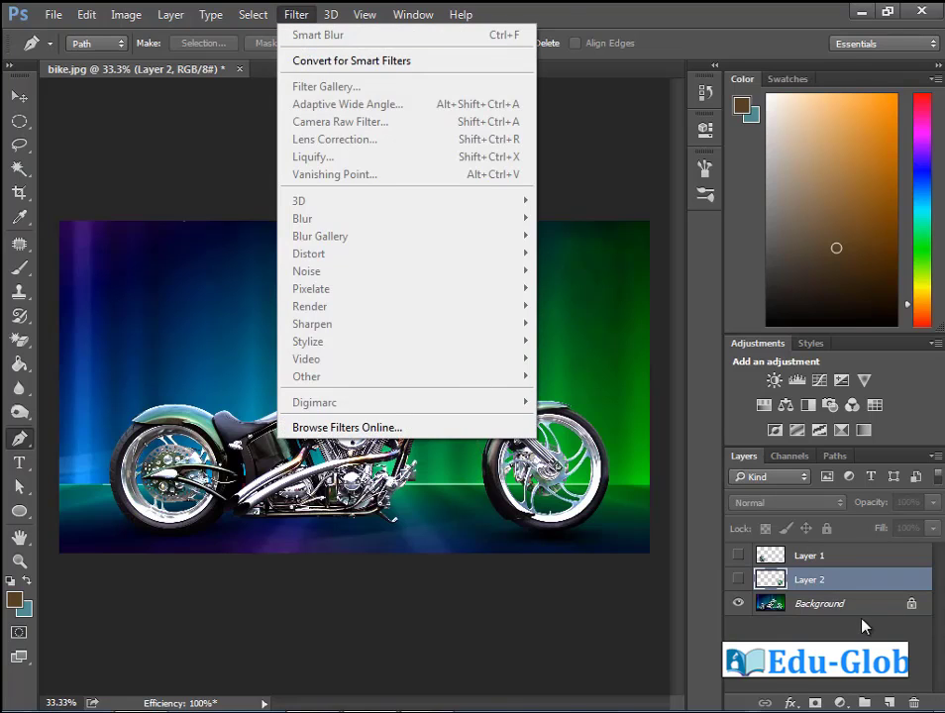
click(810, 637)
click(821, 604)
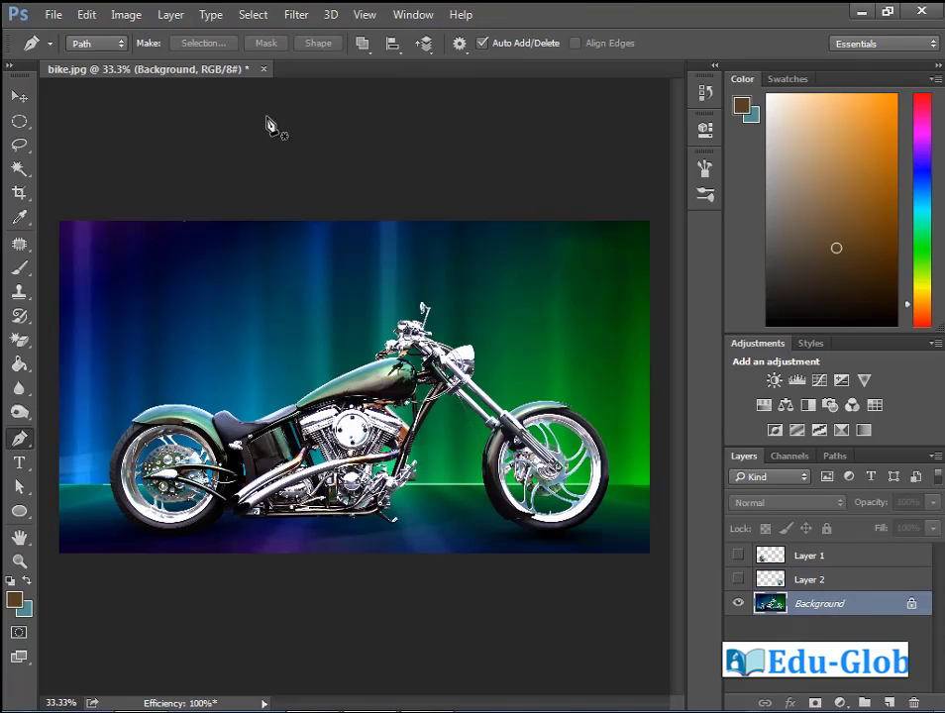
click(295, 14)
mouse_move(302, 218)
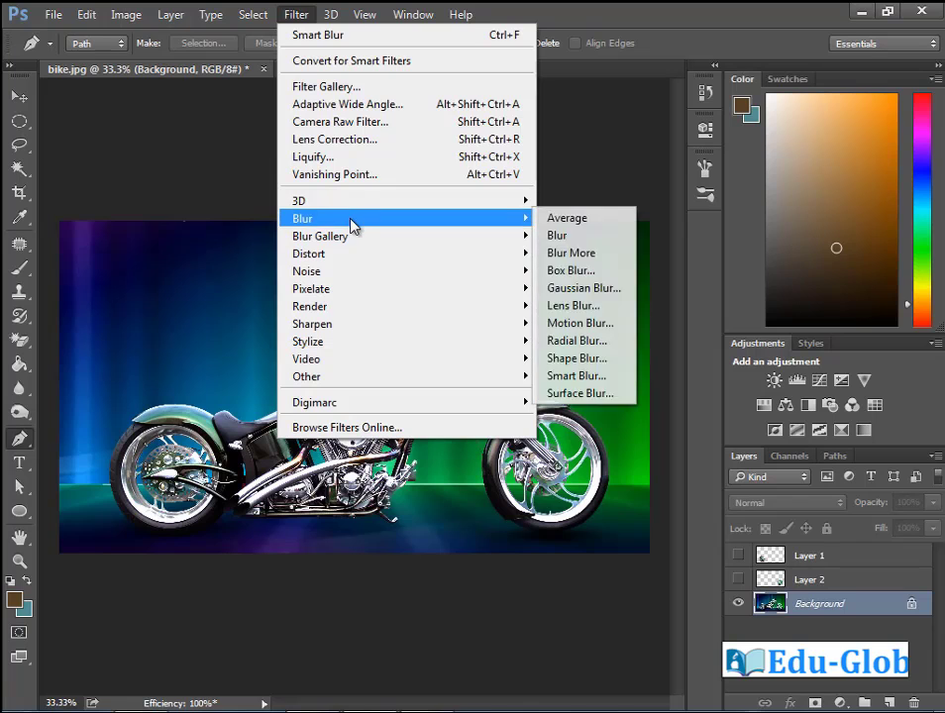
click(589, 399)
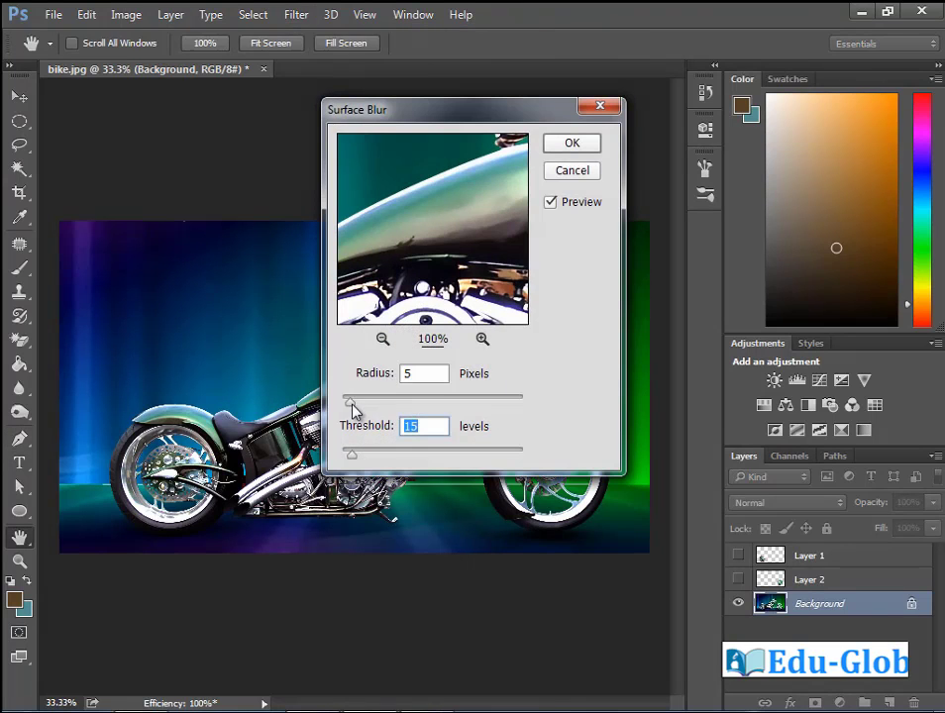
drag(351, 402, 382, 402)
drag(353, 454, 371, 457)
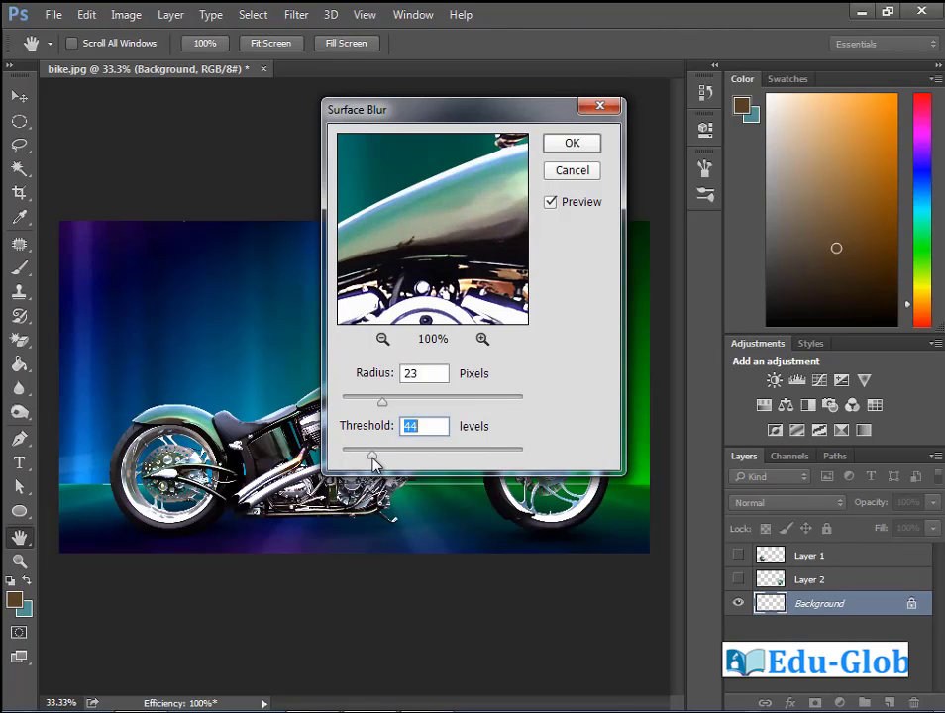
click(566, 143)
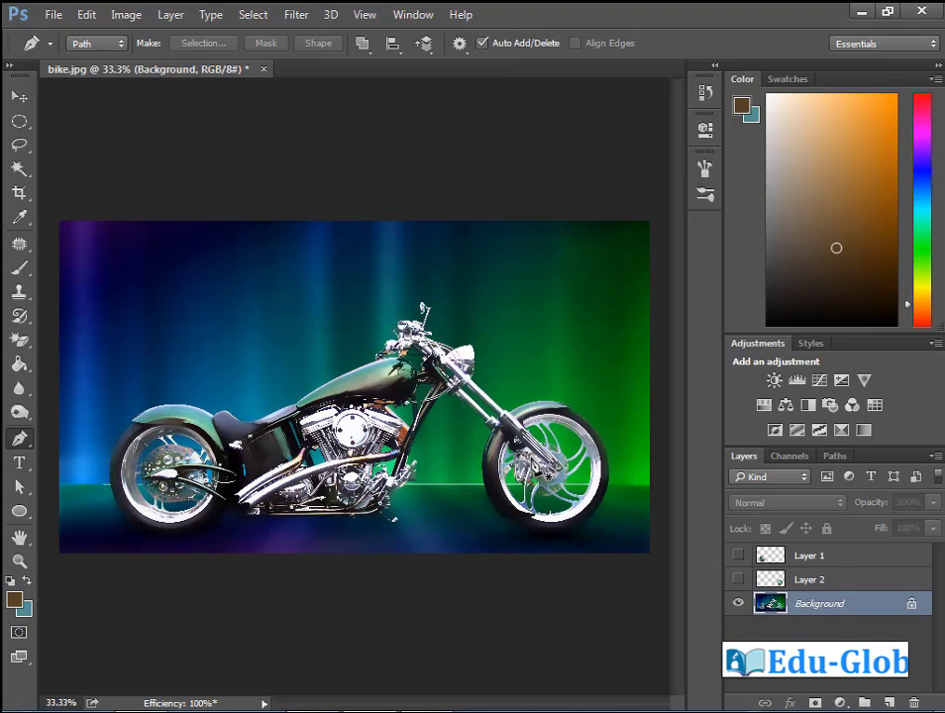
- In car.jpg, draw an elliptical selection fitted around the orange car's rear wheel
click(810, 579)
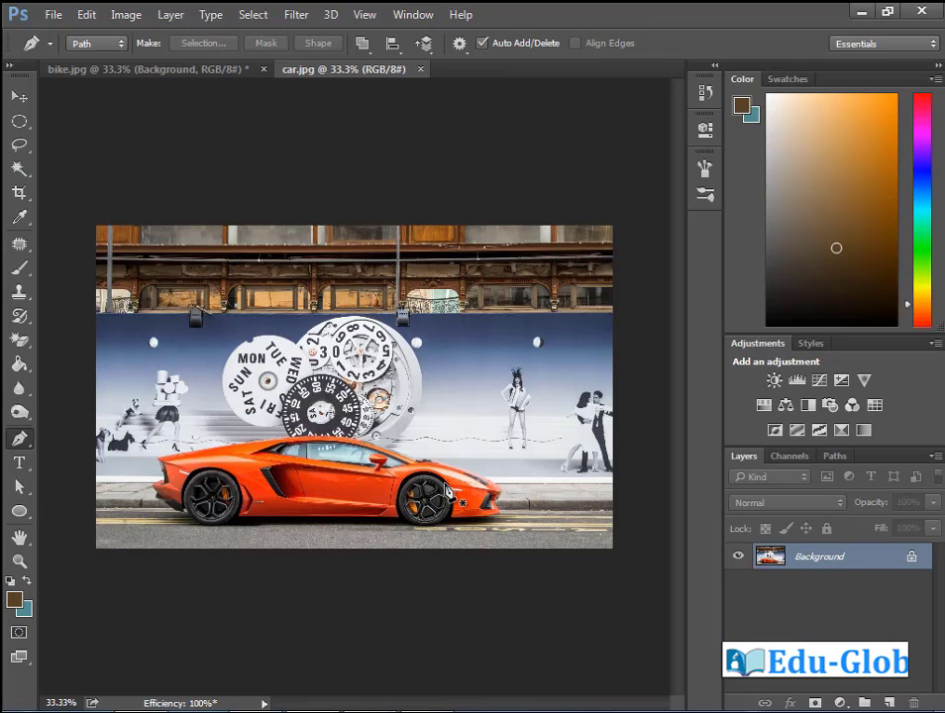
click(20, 123)
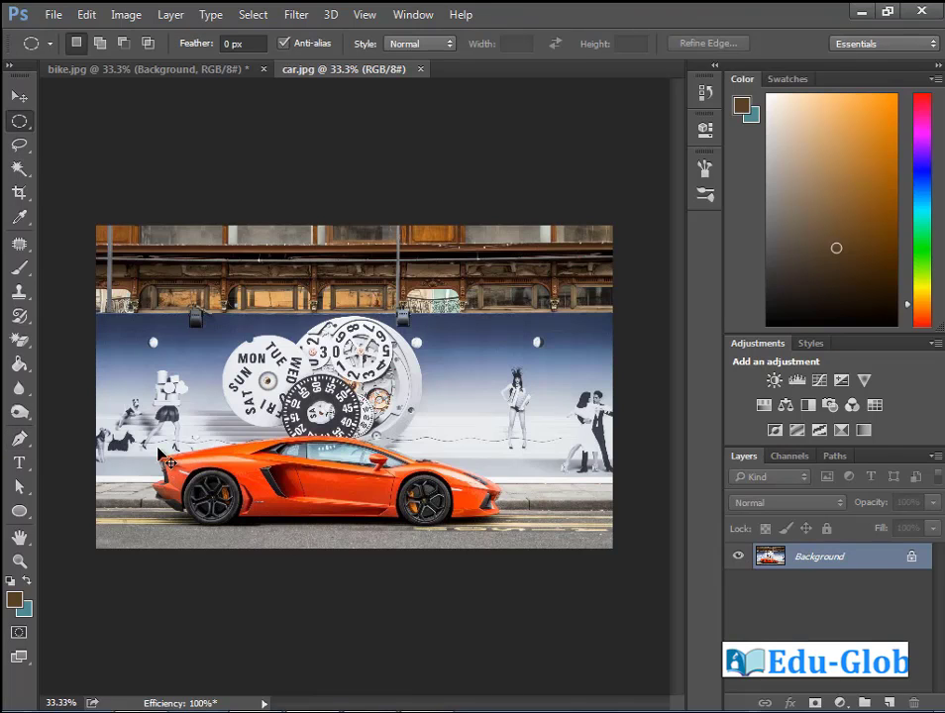
drag(149, 437, 293, 561)
scroll(386, 522, up, 5)
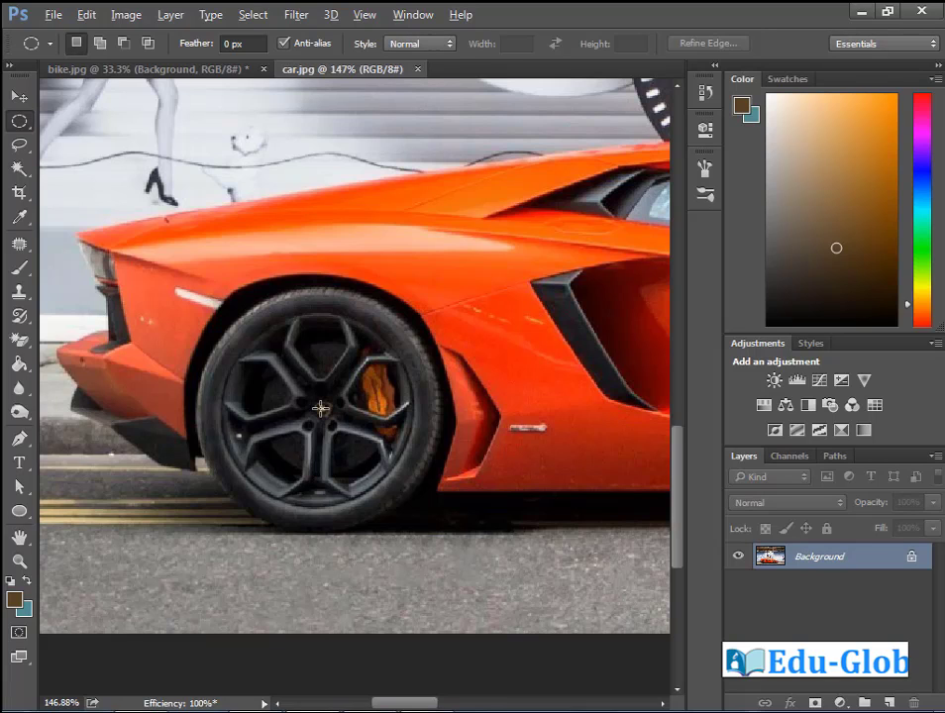
drag(320, 408, 420, 508)
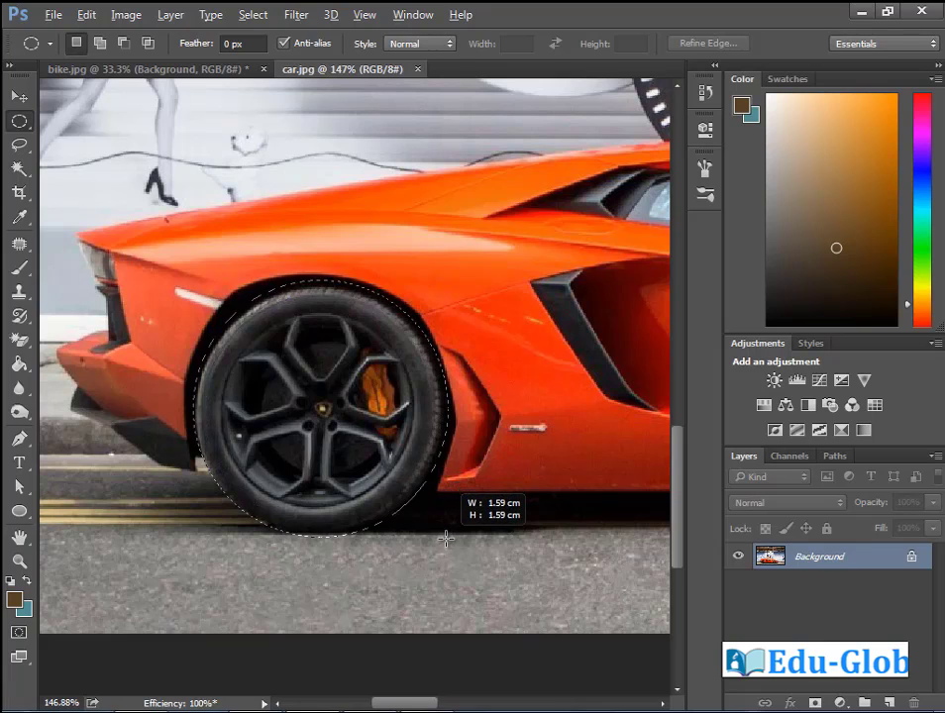
drag(420, 508, 443, 545)
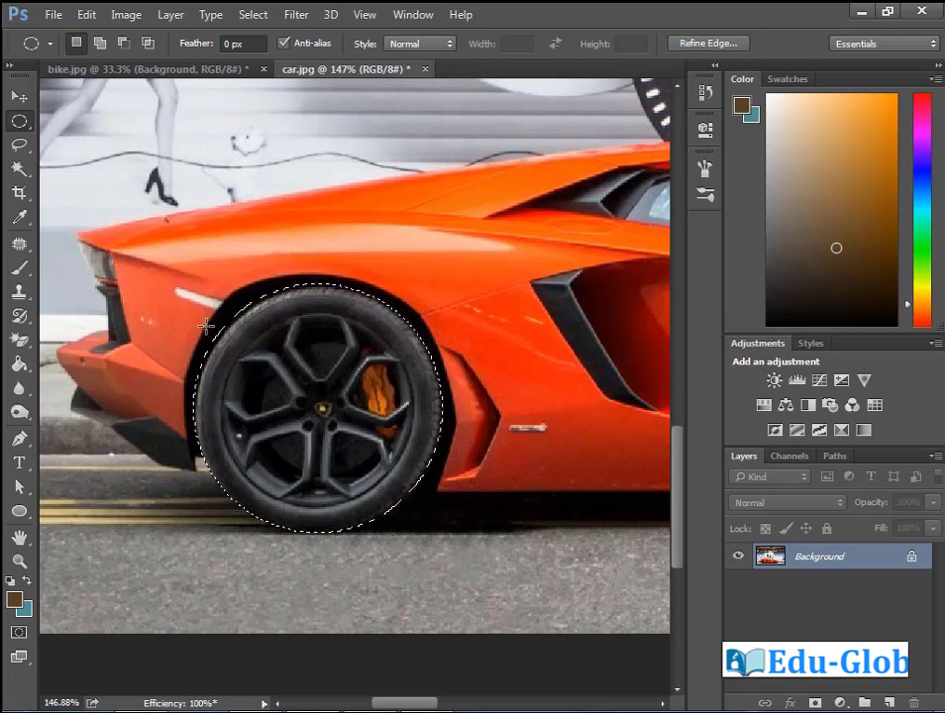
click(294, 14)
mouse_move(406, 218)
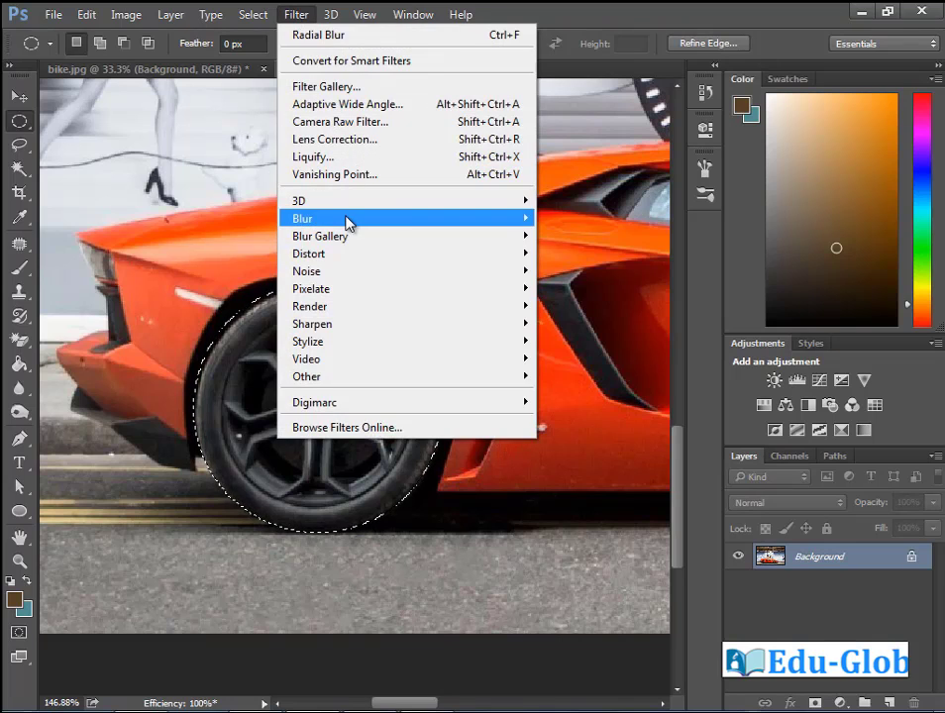
- Spin the selected wheel with a Radial Blur of amount 46, then zoom out and deselect
click(576, 341)
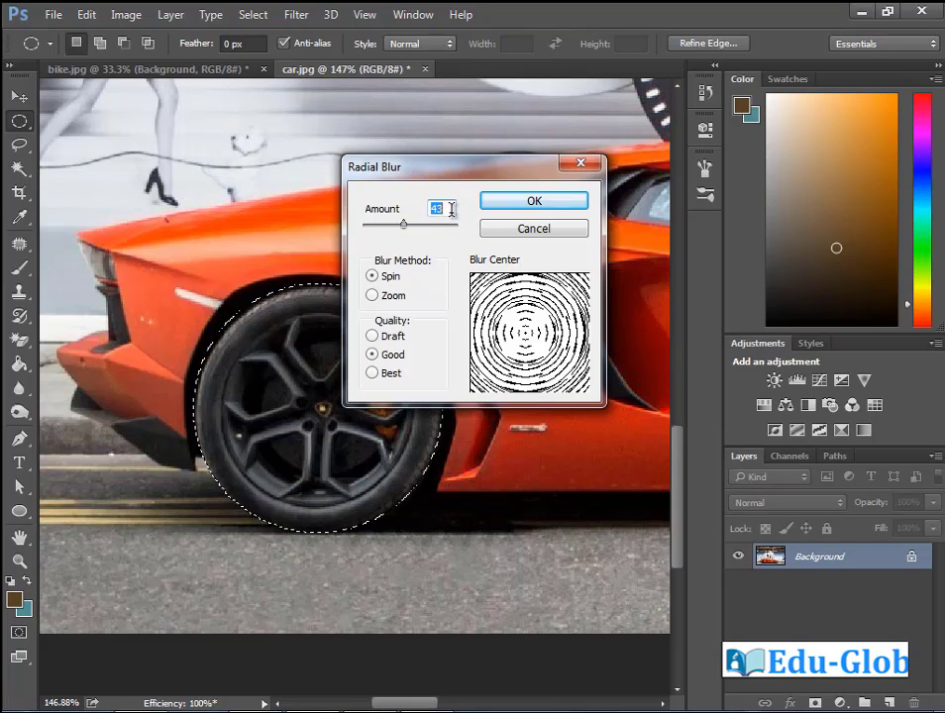
drag(403, 225, 407, 226)
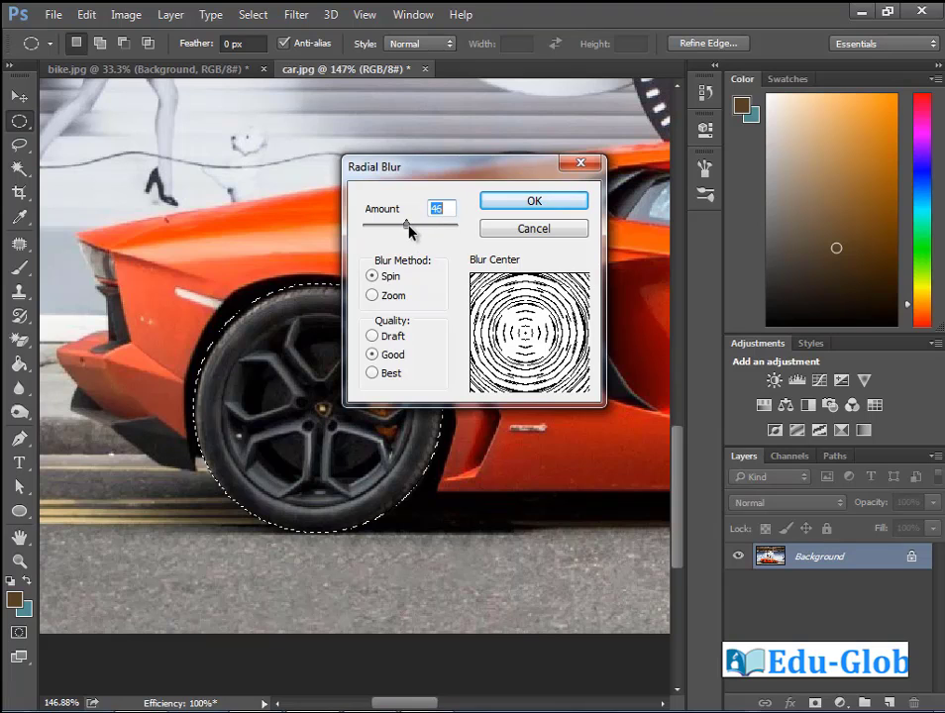
click(551, 203)
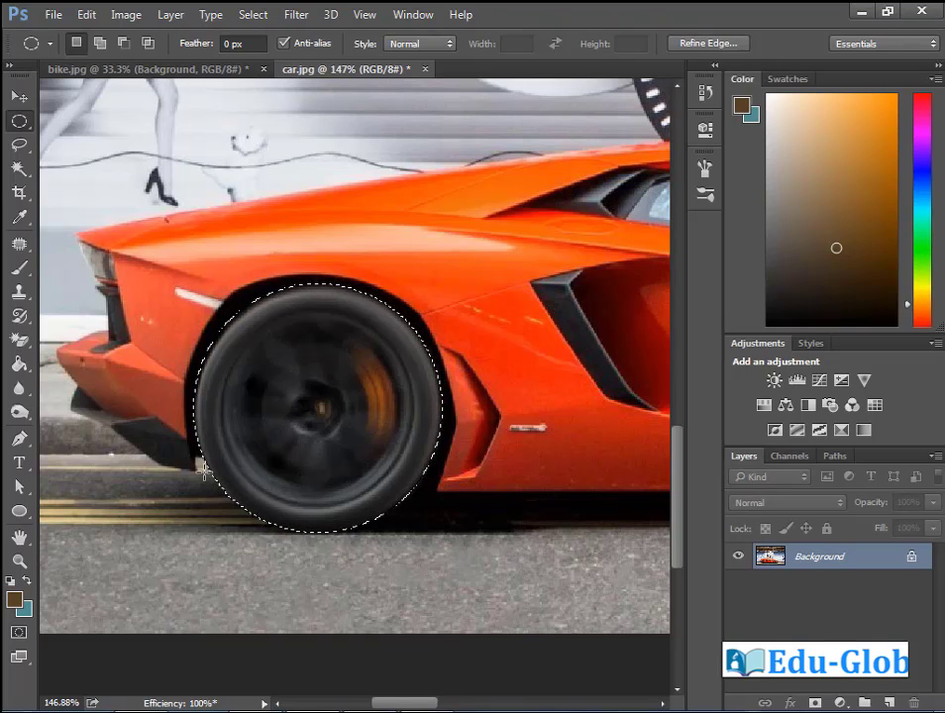
key(ctrl+0)
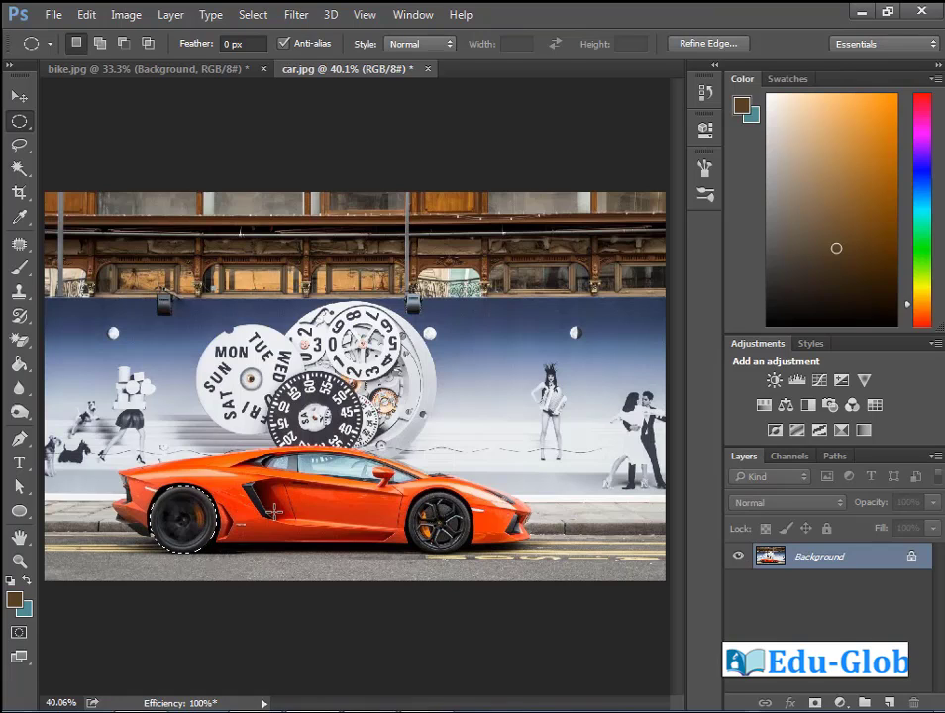
key(ctrl+d)
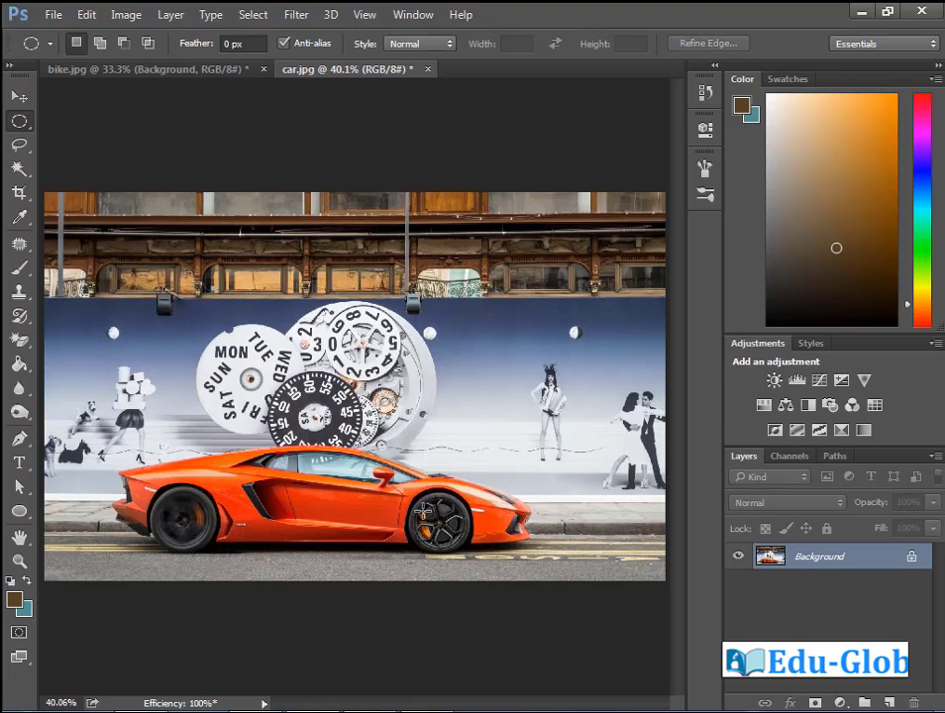
click(300, 16)
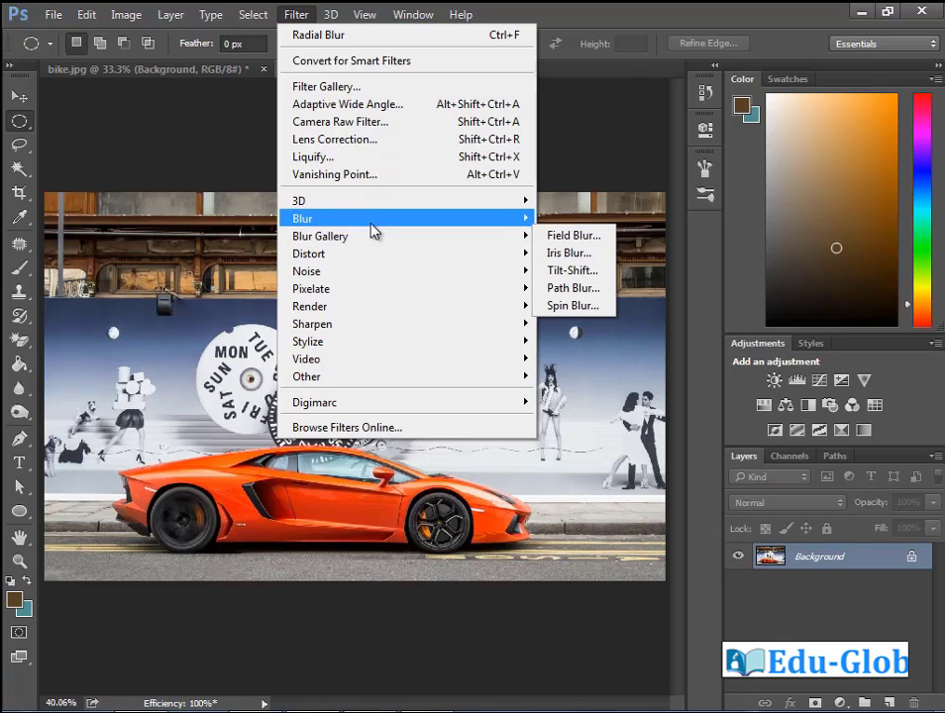
mouse_move(320, 236)
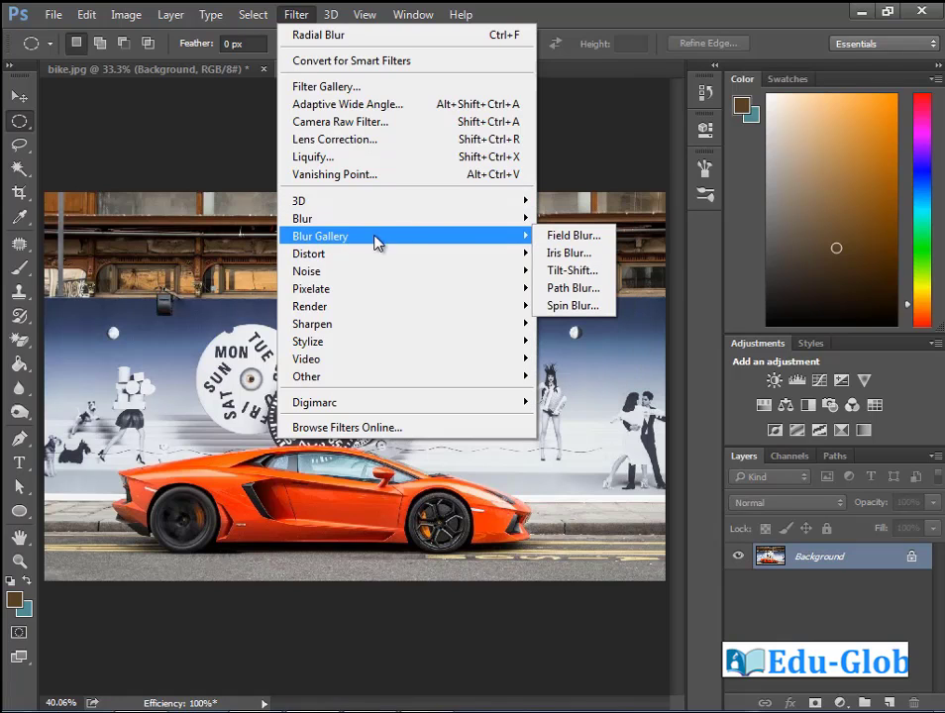
- Place the Spin Blur ellipse on the car's front wheel and squash it to the wheel's shape
click(602, 307)
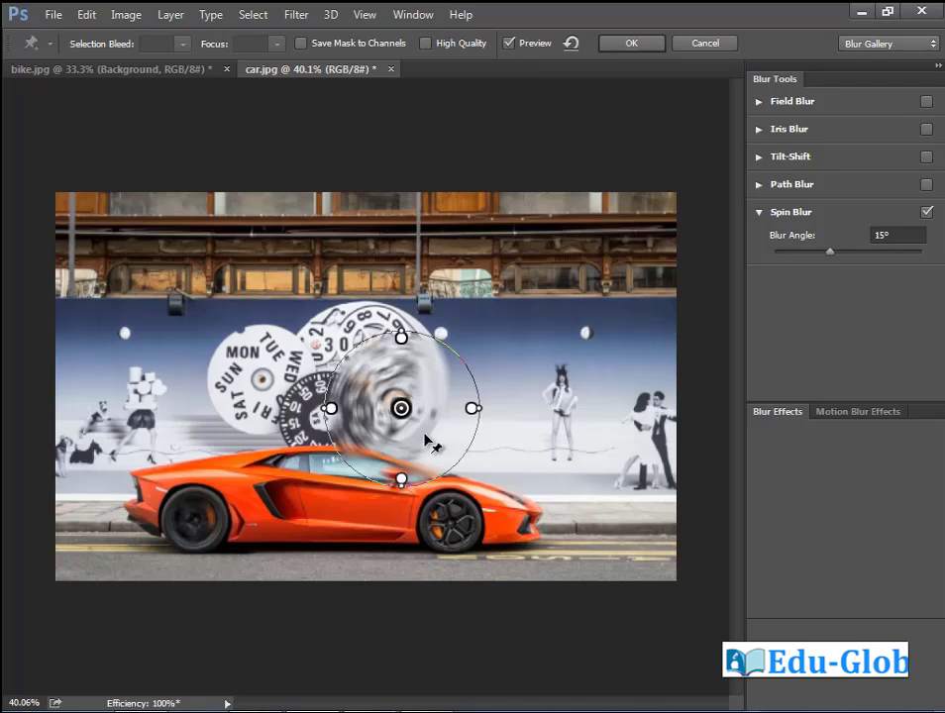
mouse_move(401, 409)
mouse_down()
mouse_move(459, 532)
mouse_move(451, 527)
mouse_up()
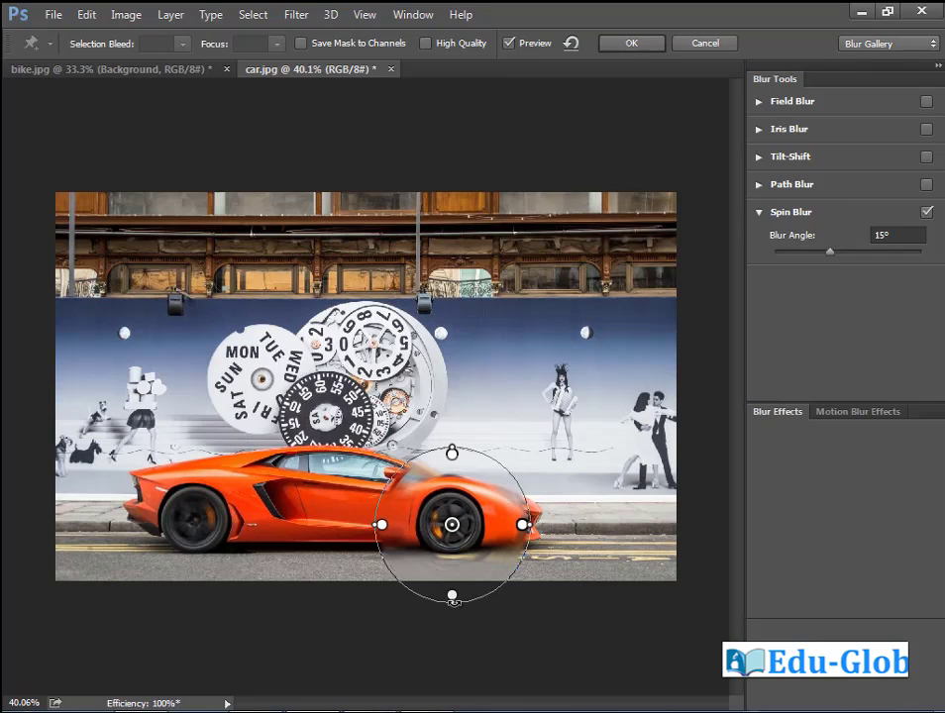
drag(452, 598, 453, 562)
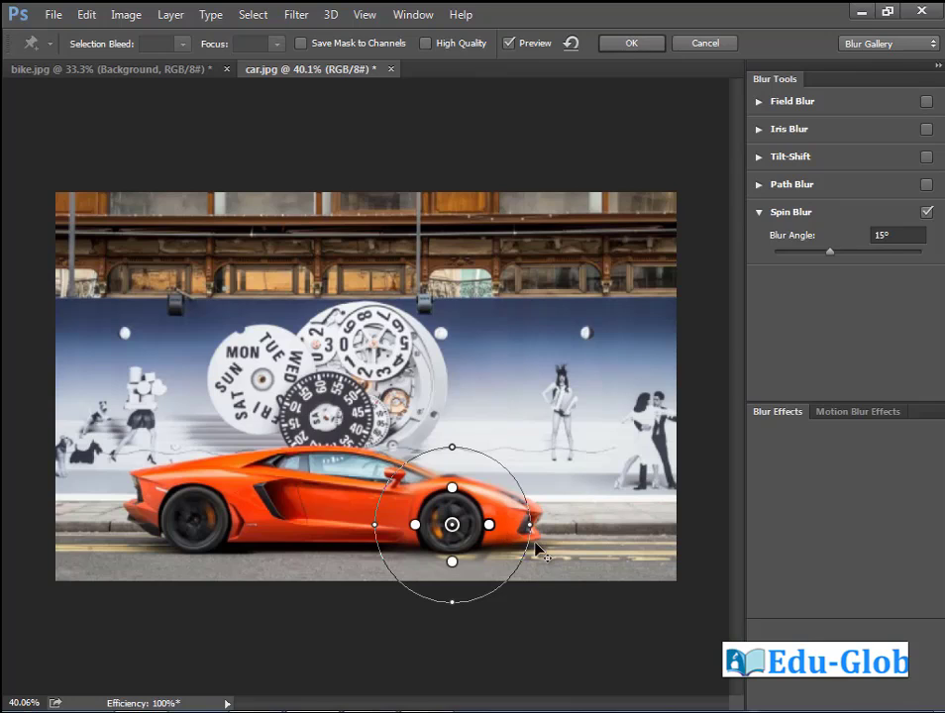
drag(452, 447, 453, 478)
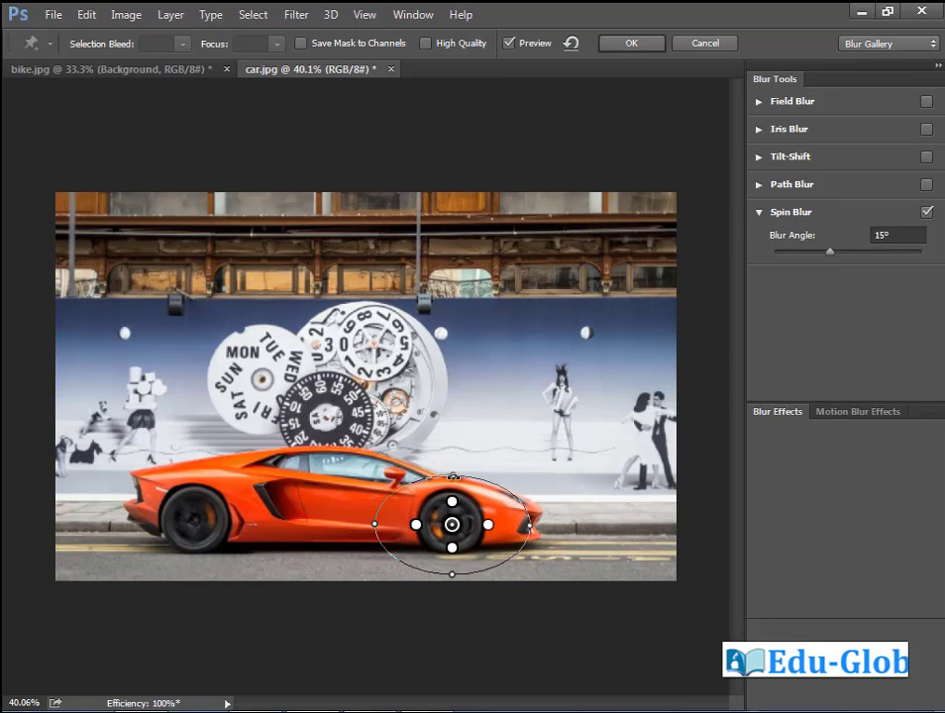
drag(530, 525, 486, 525)
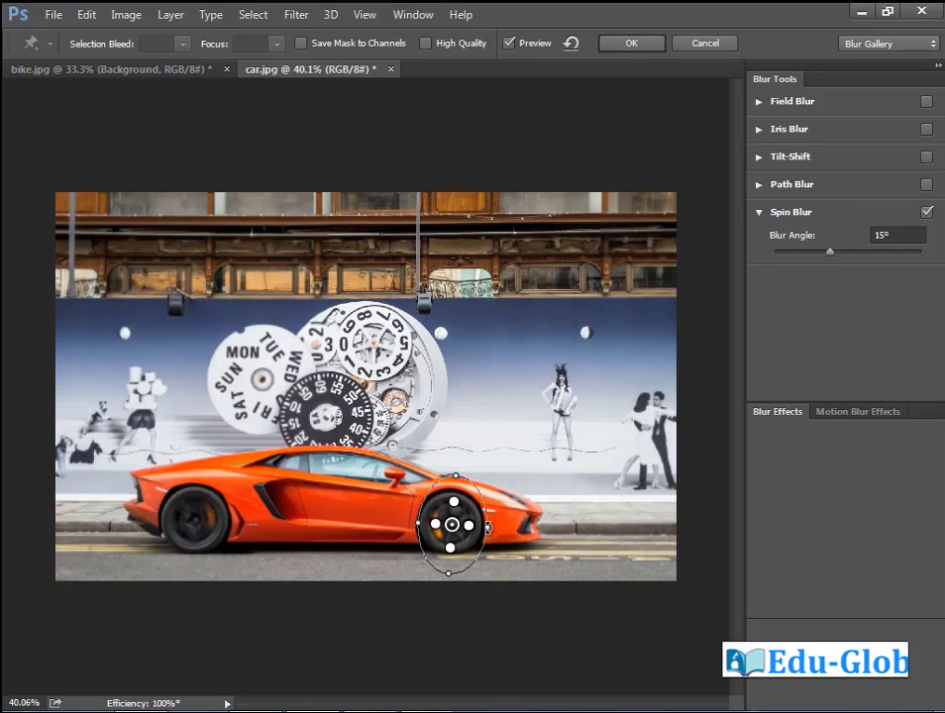
- Fine-tune the 15° spin ellipse and feather edge to the wheel rim, and apply it
key(ctrl+plus)
key(ctrl+plus)
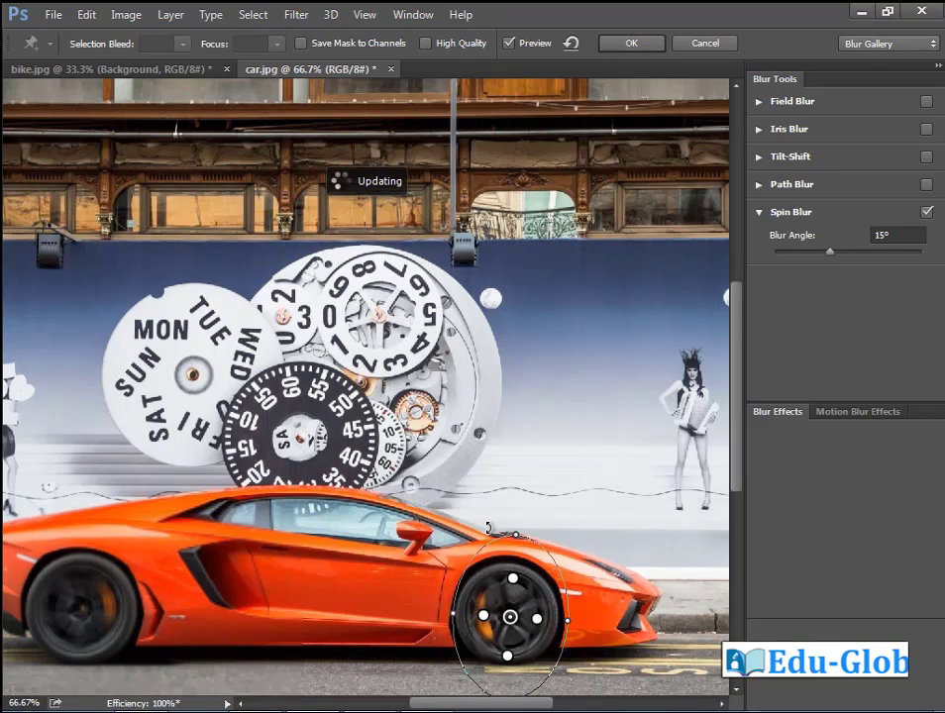
drag(510, 535, 505, 541)
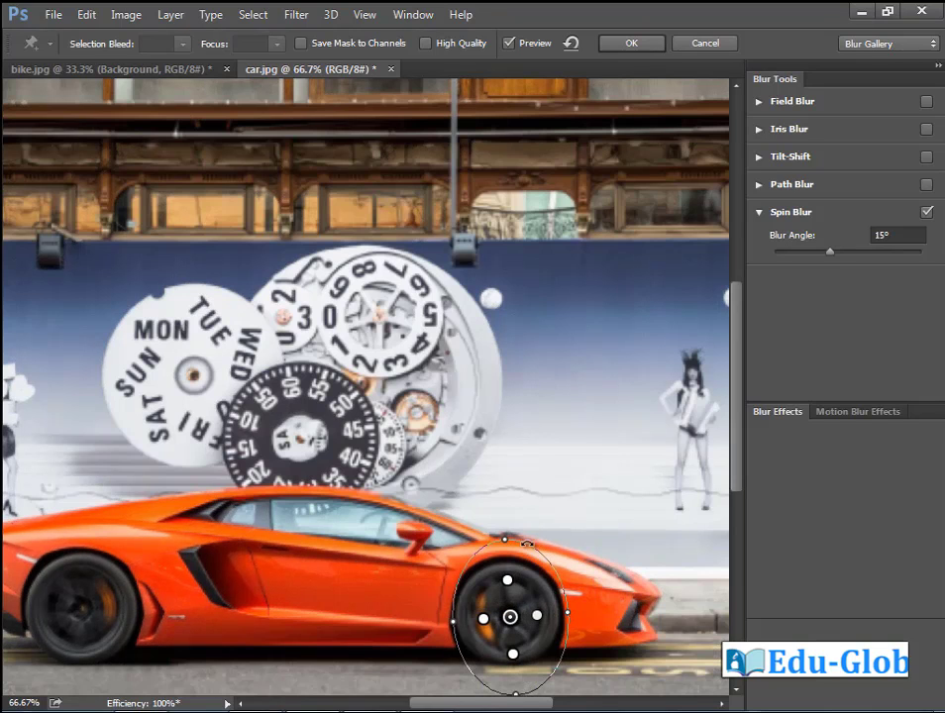
drag(516, 694, 512, 630)
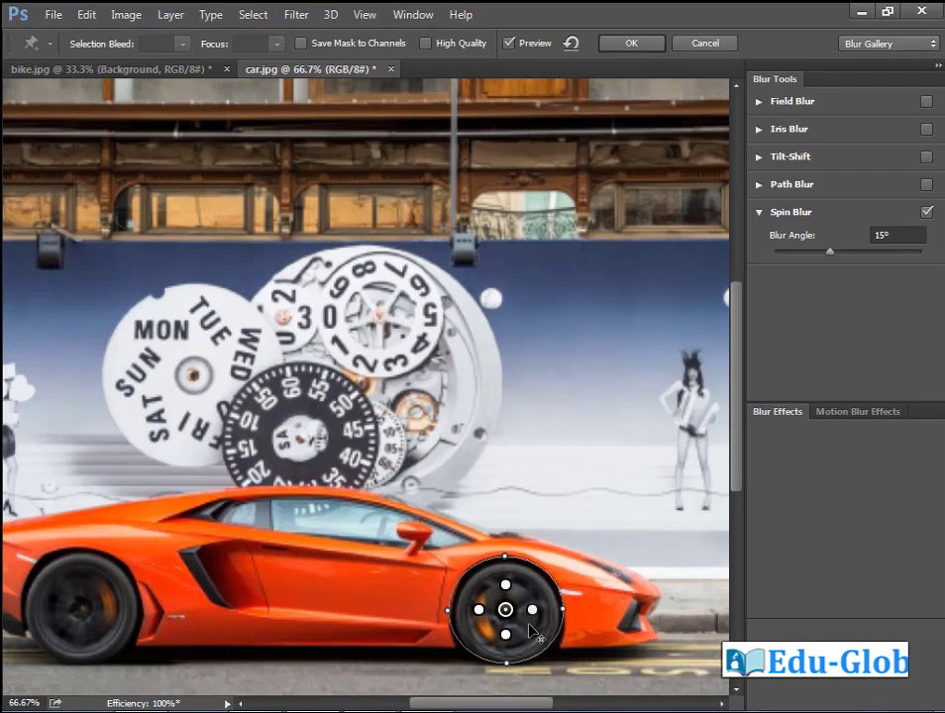
mouse_move(563, 611)
mouse_down()
mouse_move(556, 611)
mouse_move(567, 635)
mouse_up()
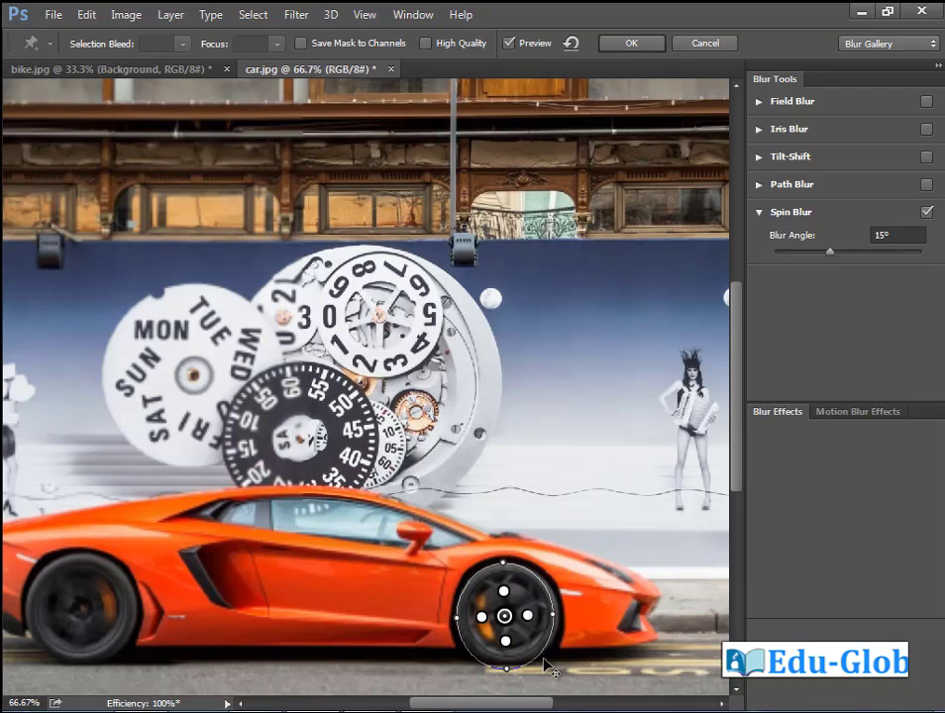
drag(560, 634, 565, 615)
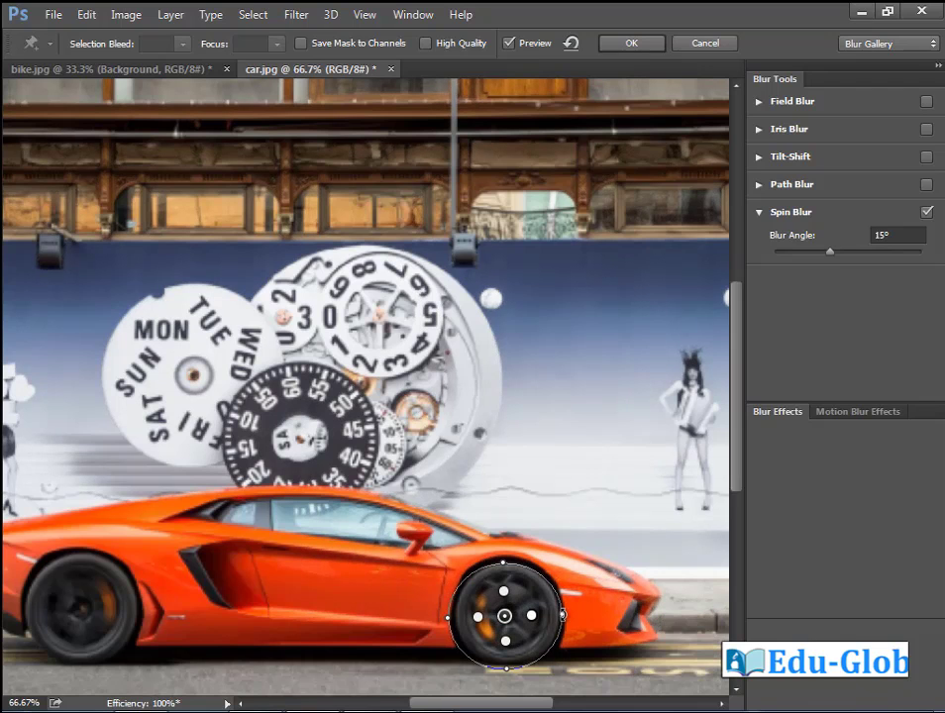
drag(452, 620, 457, 620)
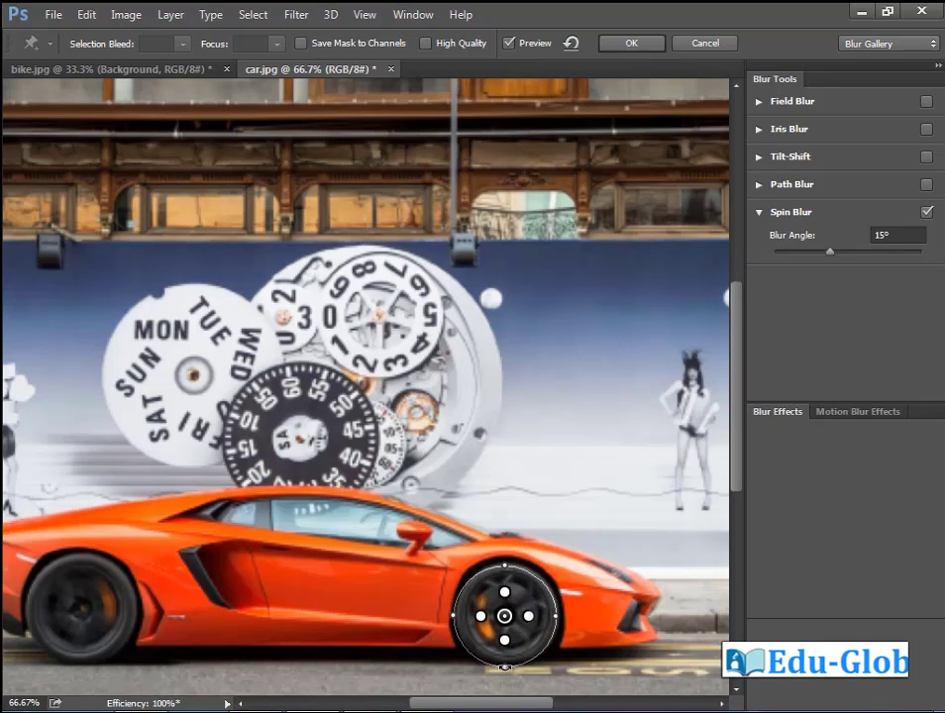
mouse_move(529, 618)
mouse_down()
mouse_move(553, 616)
mouse_move(542, 642)
mouse_up()
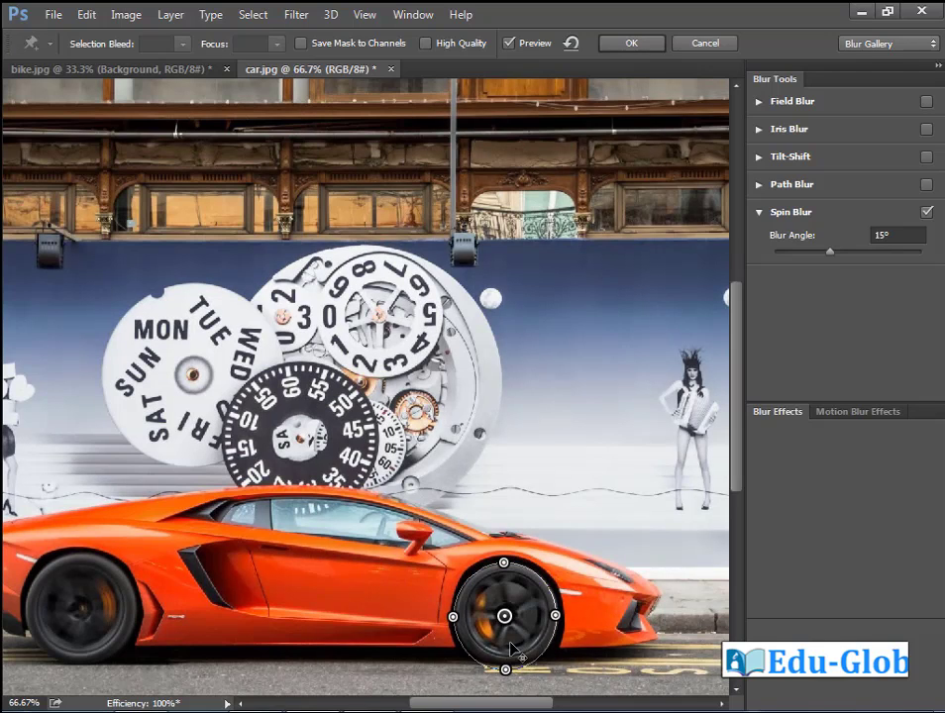
click(651, 44)
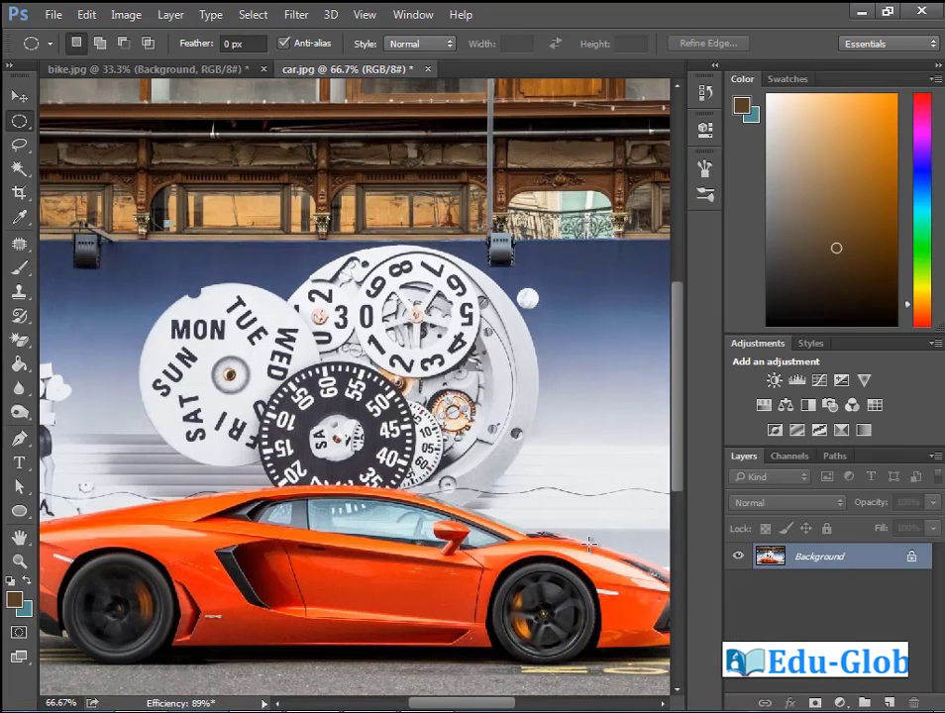
- Zoom out to 33.3% so the whole car photo fits the window
key(ctrl+minus)
key(ctrl+minus)
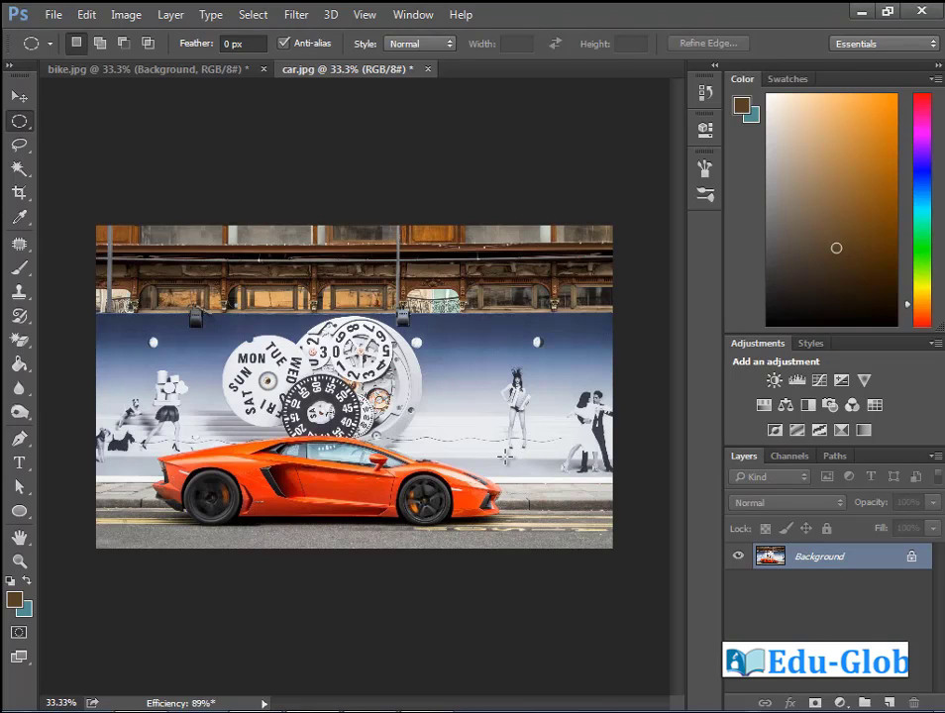
- Quick-select the billboard, building and road around the car with an enlarged brush
click(19, 169)
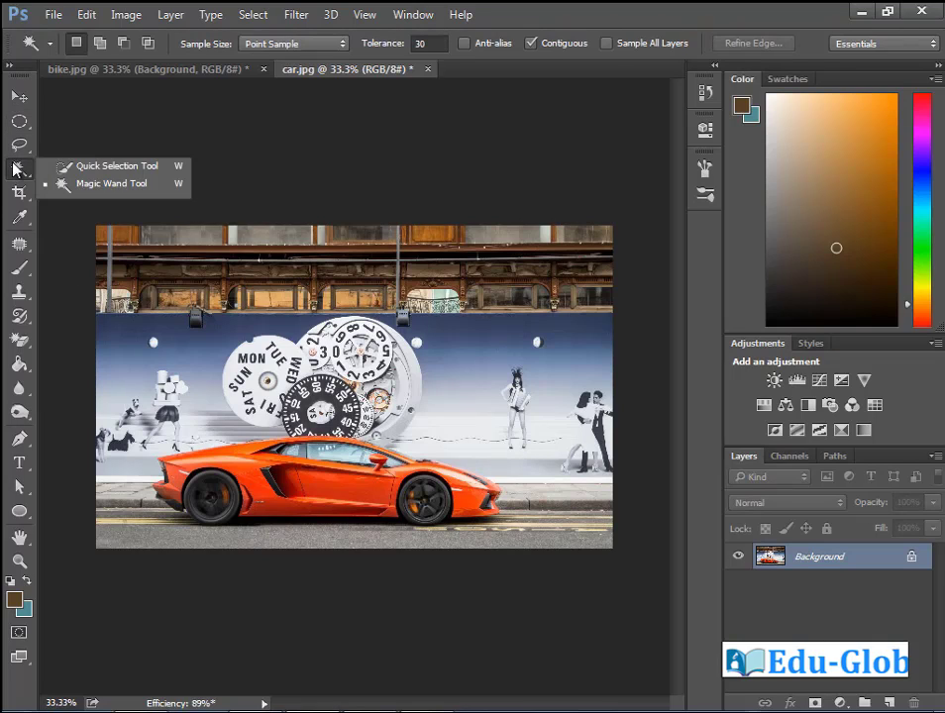
click(90, 164)
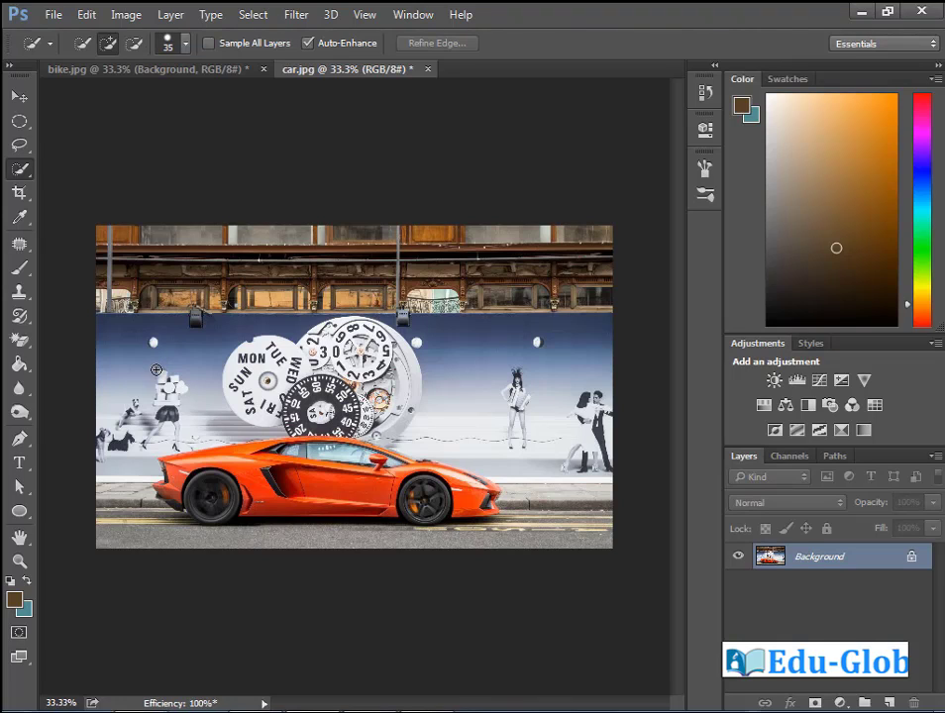
key(bracketright)
key(bracketright)
key(bracketright)
drag(155, 370, 326, 327)
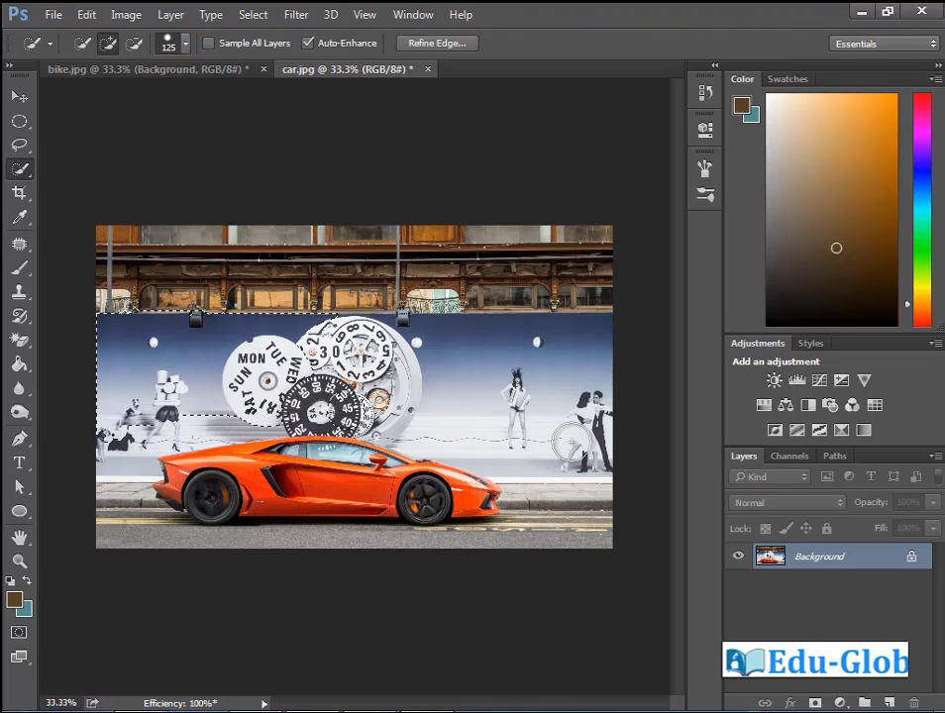
mouse_move(572, 440)
mouse_down()
mouse_move(117, 268)
mouse_move(89, 231)
mouse_up()
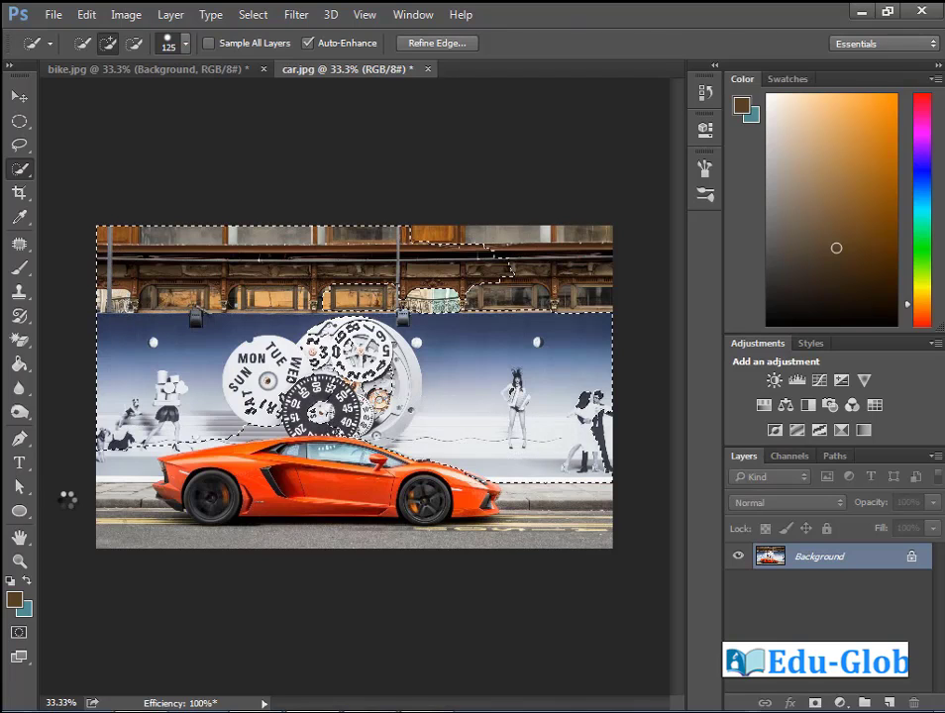
drag(65, 500, 453, 544)
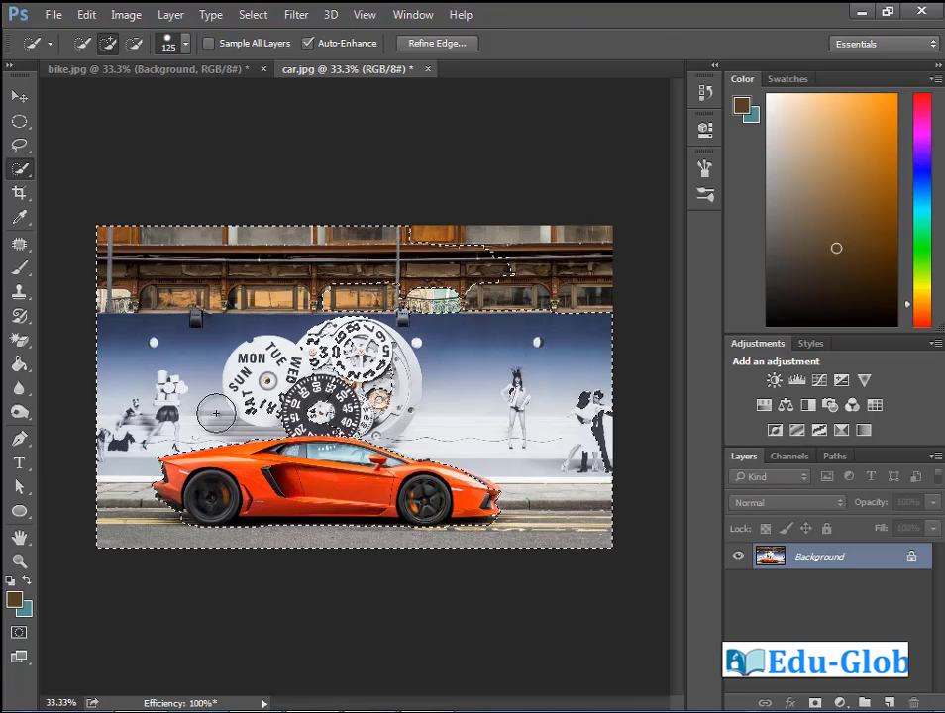
- Zoom in and subtract the wheel edges and car shadow from the selection
drag(142, 399, 359, 538)
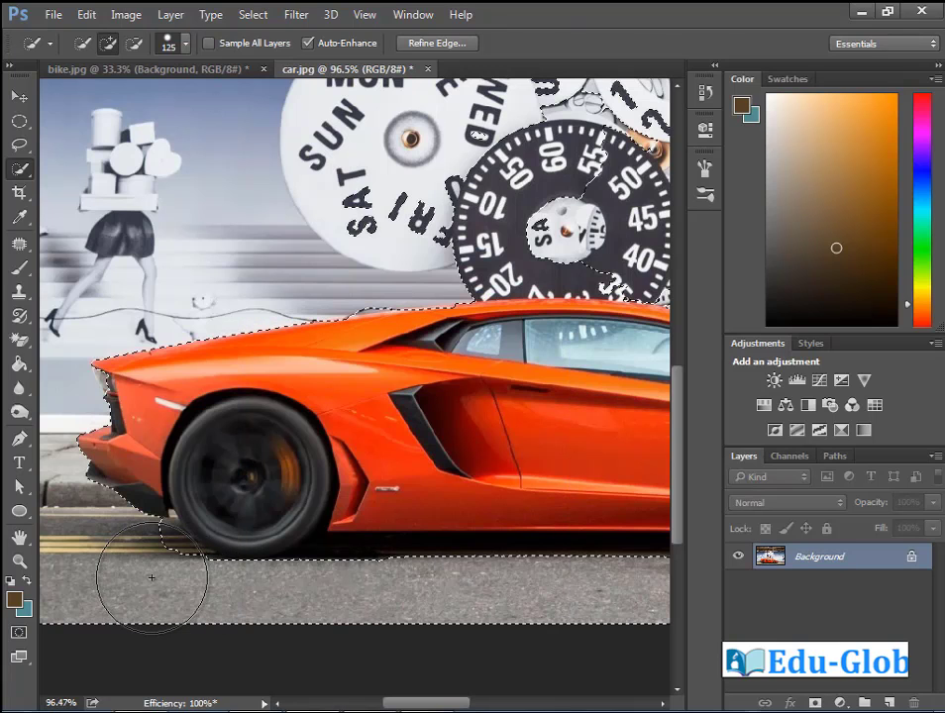
key(bracketleft)
key(bracketleft)
key(bracketleft)
key(bracketleft)
key(bracketleft)
key(bracketleft)
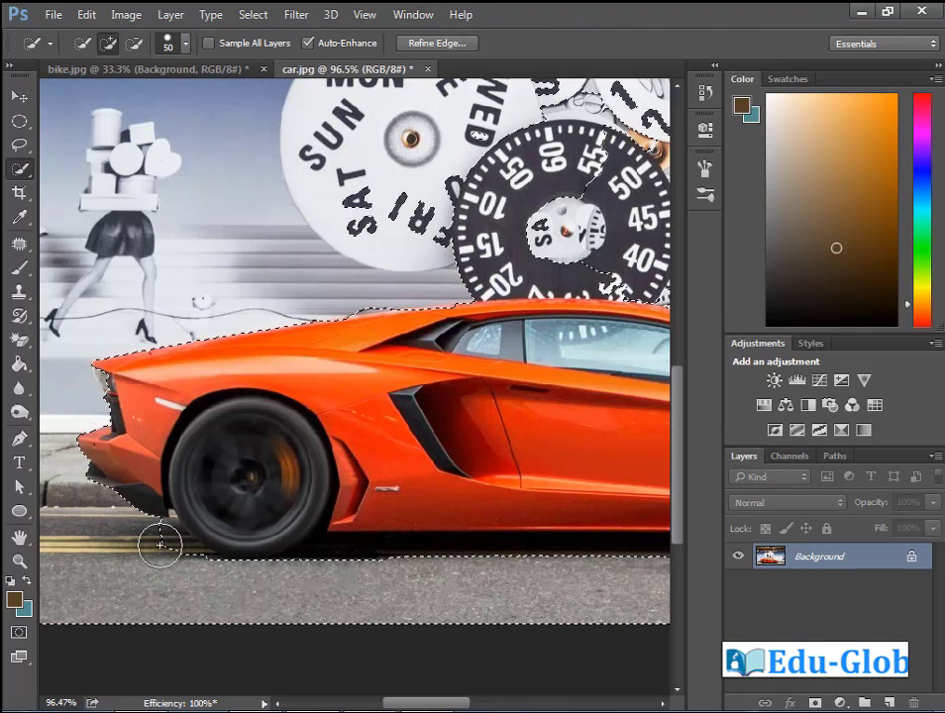
alt+click(186, 555)
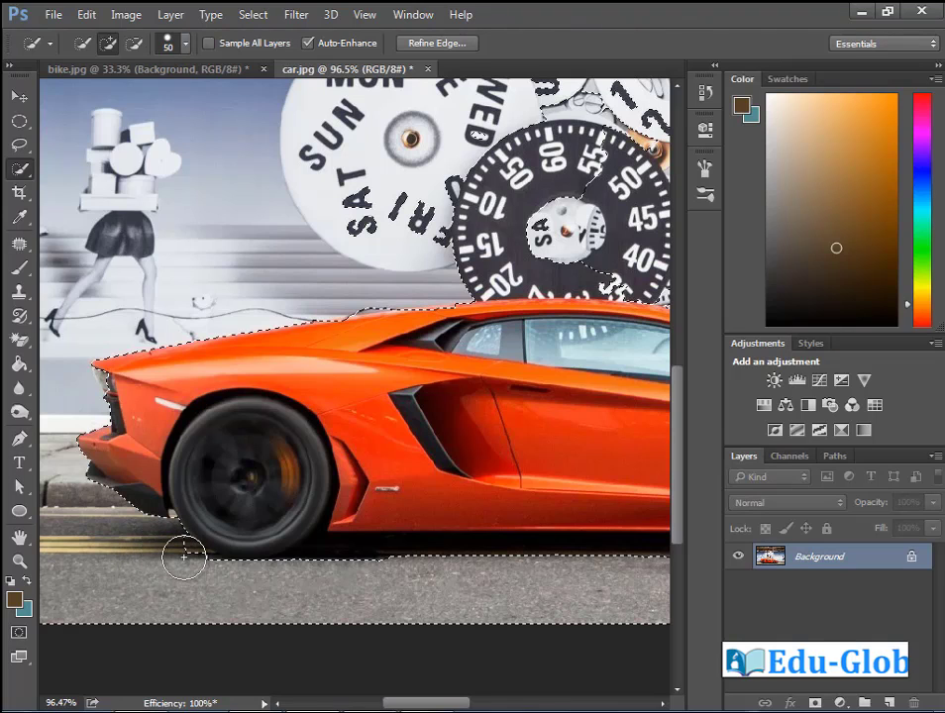
alt+click(190, 553)
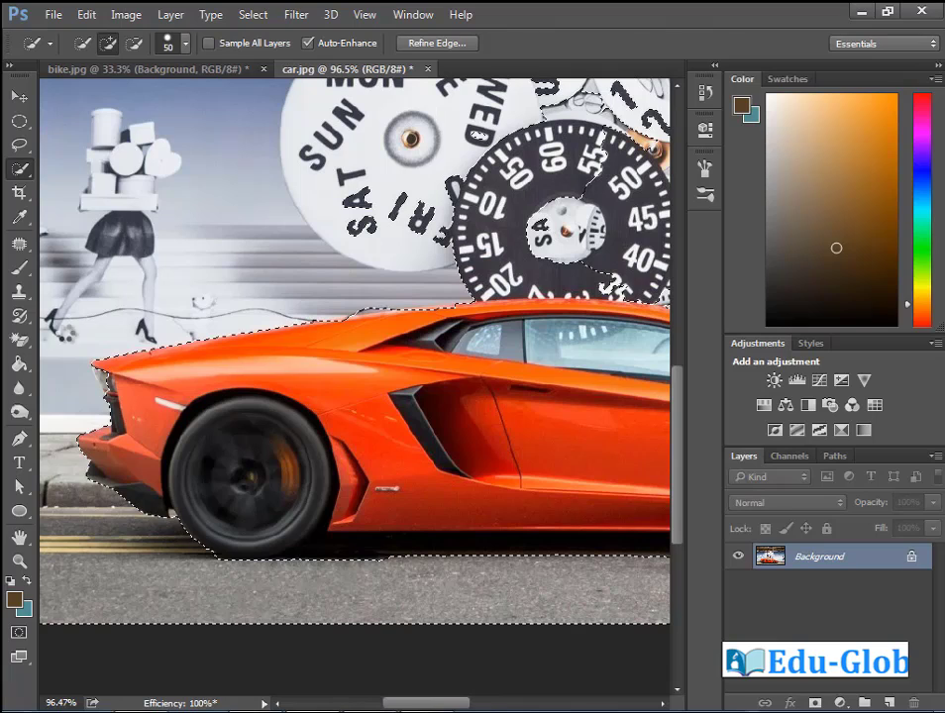
key(bracketleft)
key(bracketleft)
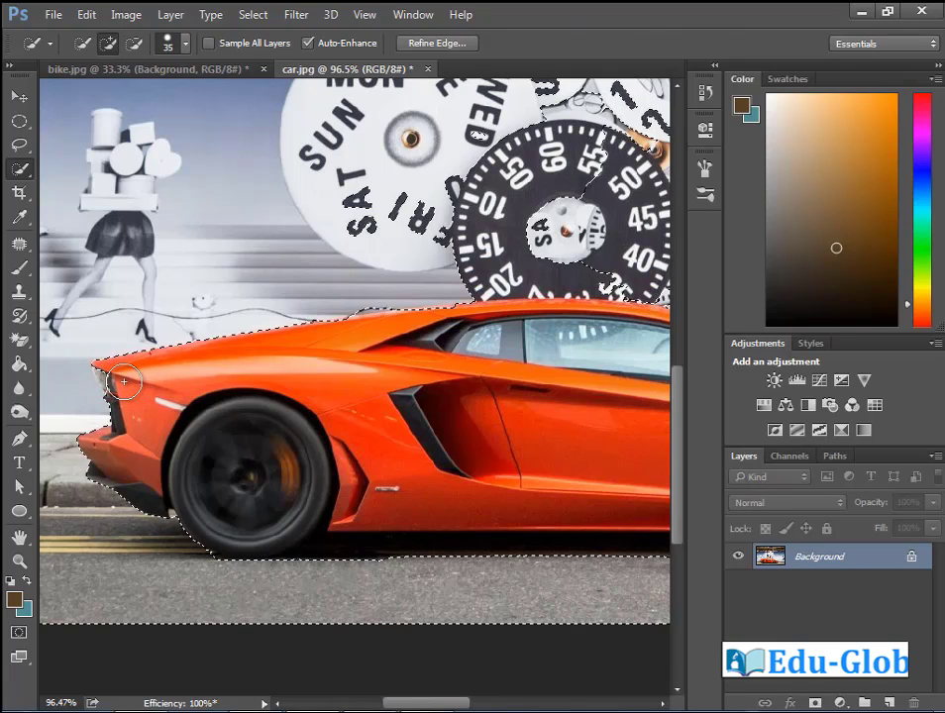
key(bracketleft)
key(alt)
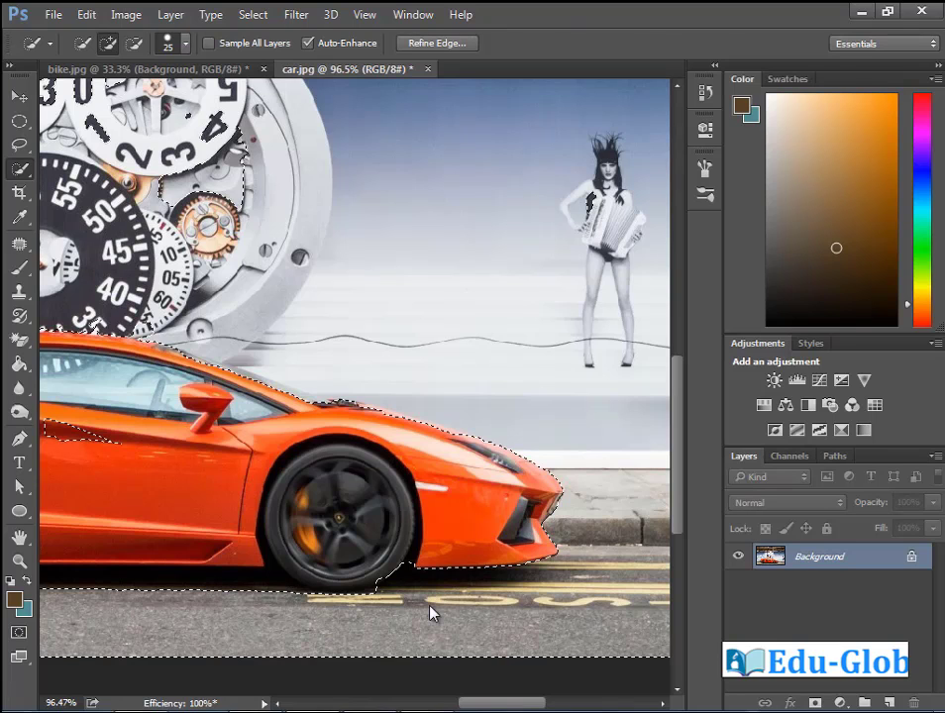
scroll(321, 562, left, 3)
scroll(502, 577, left, 3)
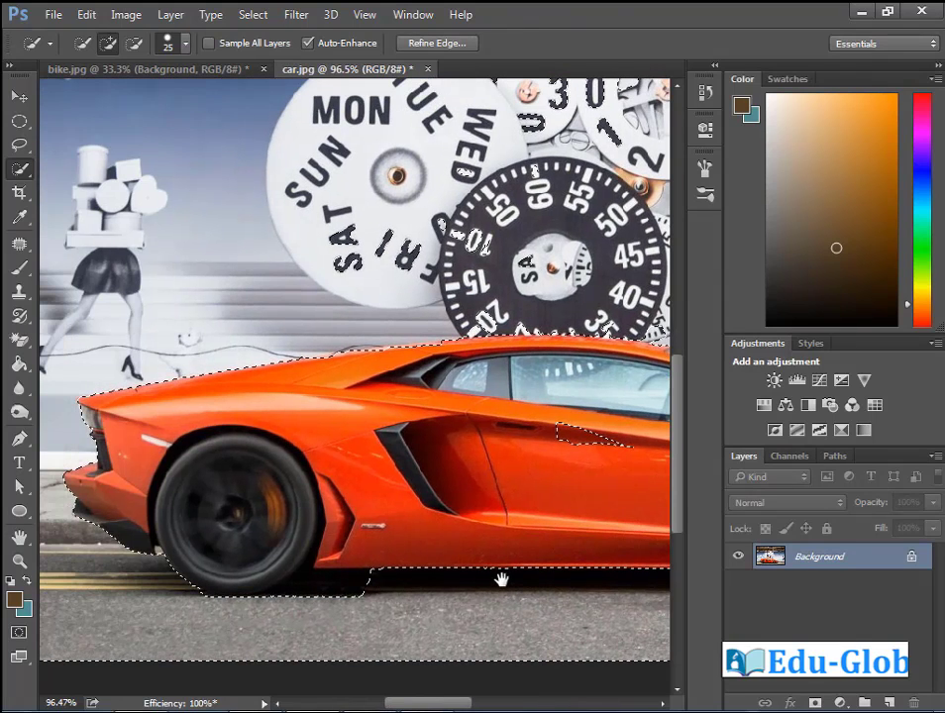
alt+click(295, 587)
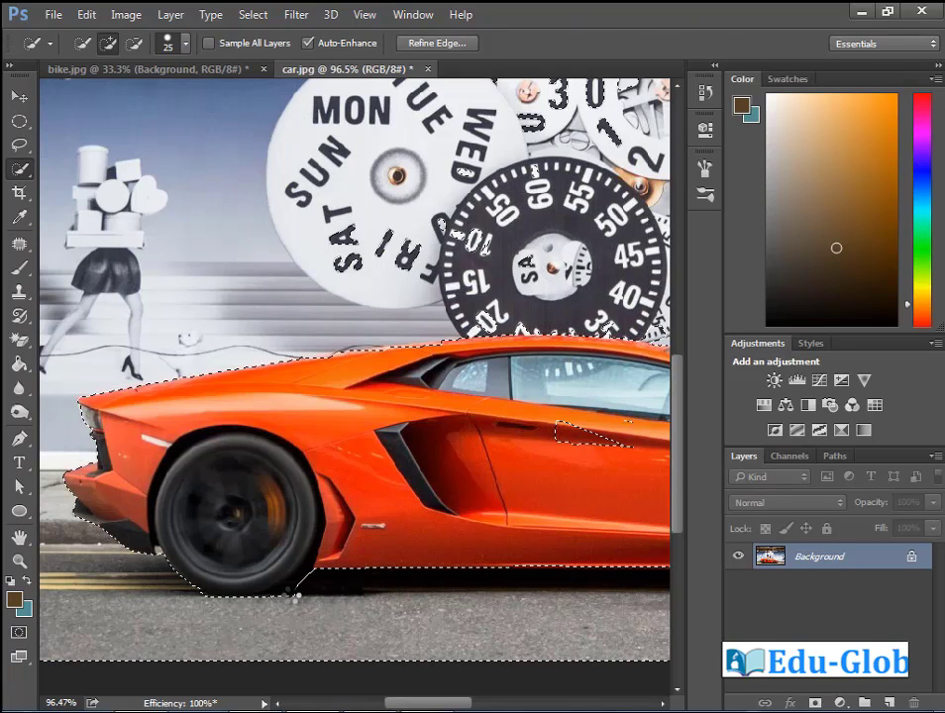
key(ctrl+minus)
key(ctrl+minus)
key(ctrl+minus)
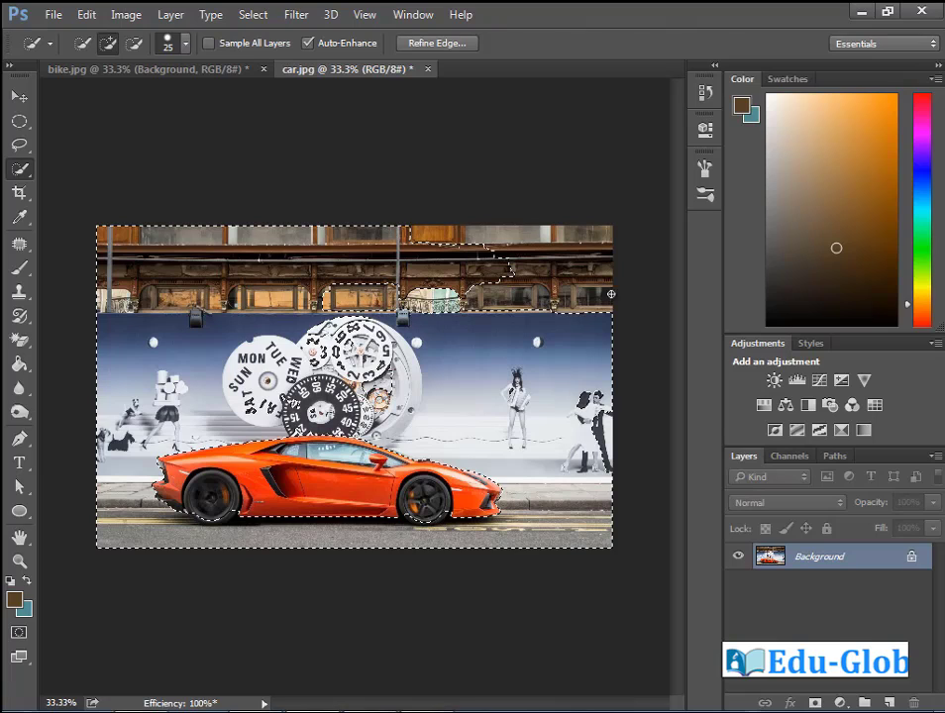
- Add the missed building strip to the selection with the Lasso tool
click(19, 145)
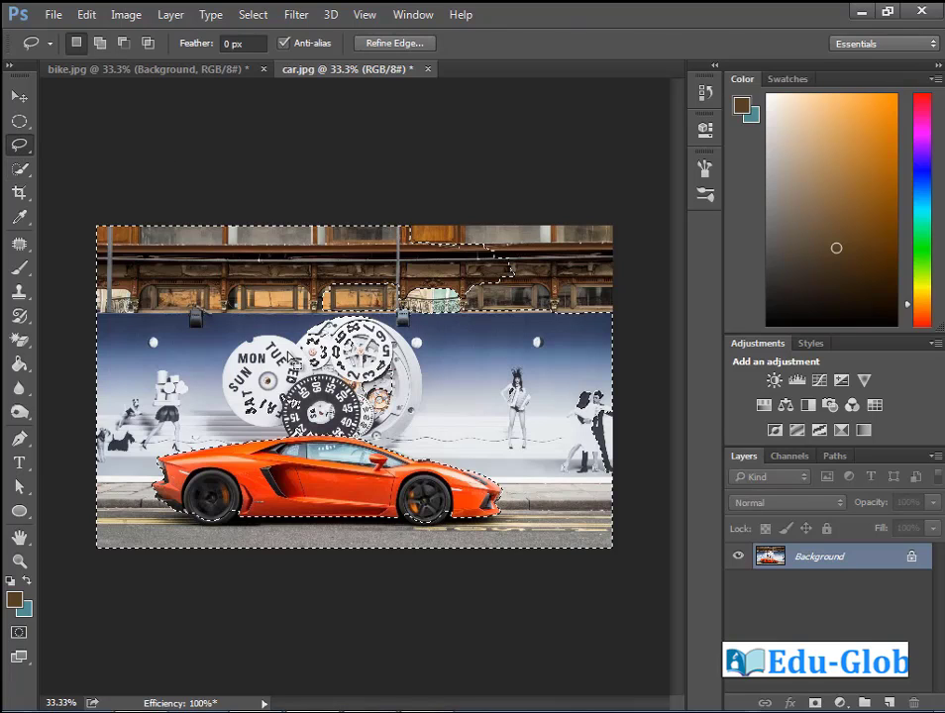
mouse_move(416, 375)
mouse_down()
mouse_move(726, 401)
mouse_move(278, 275)
mouse_up()
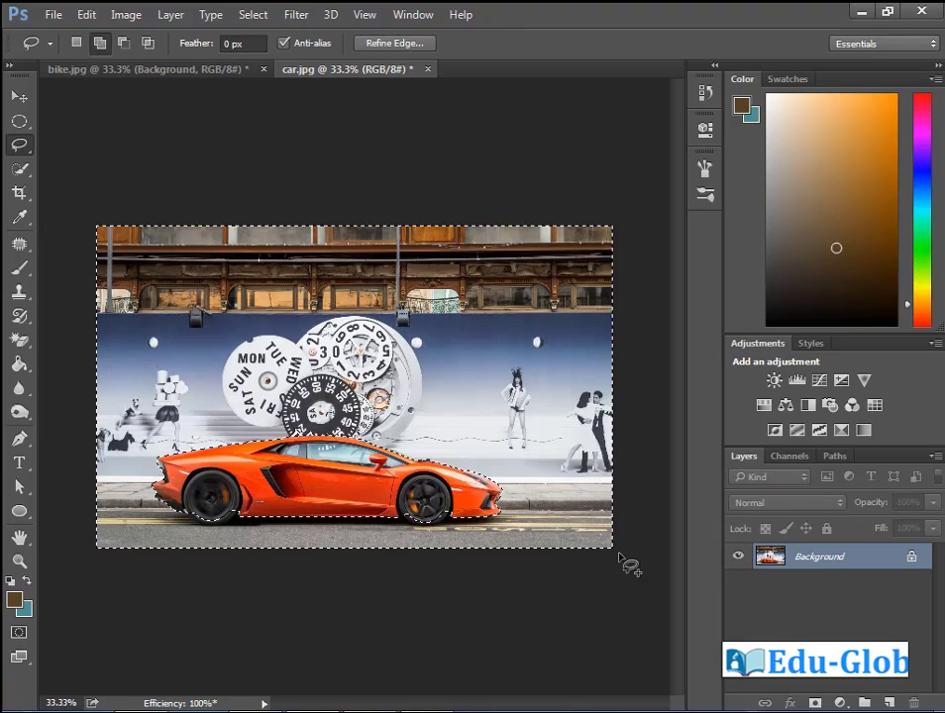
key(w)
scroll(428, 418, up, 3)
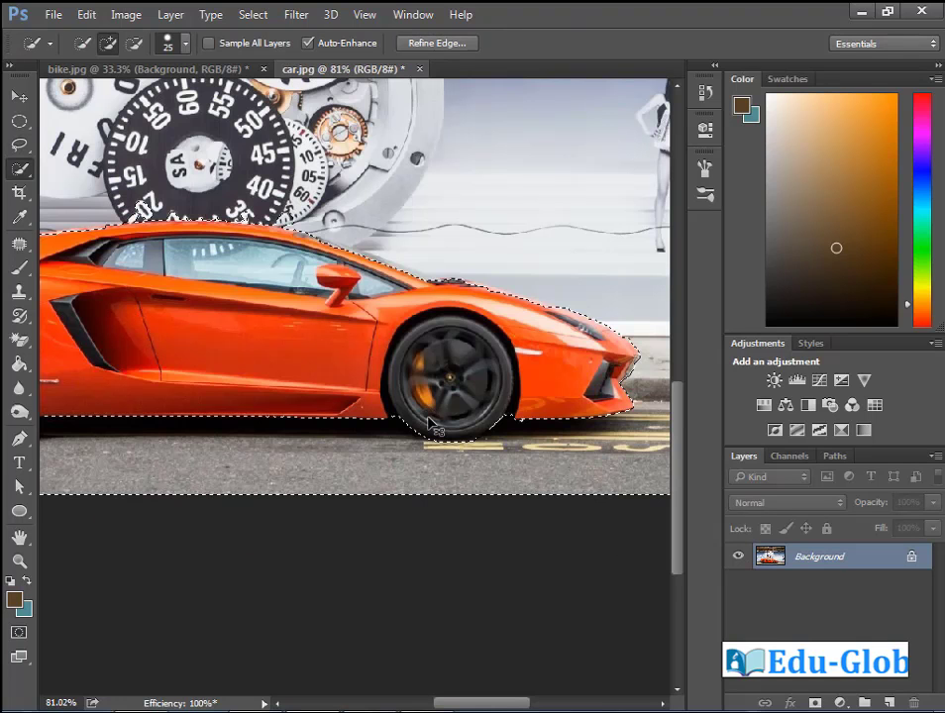
scroll(432, 424, down, 1)
scroll(432, 420, down, 1)
mouse_move(424, 416)
mouse_down()
mouse_move(588, 534)
mouse_move(484, 586)
mouse_move(456, 528)
mouse_up()
- Streak the selected background with Motion Blur at −7° and 79 pixels, then zoom out
key(l)
click(309, 17)
mouse_move(302, 218)
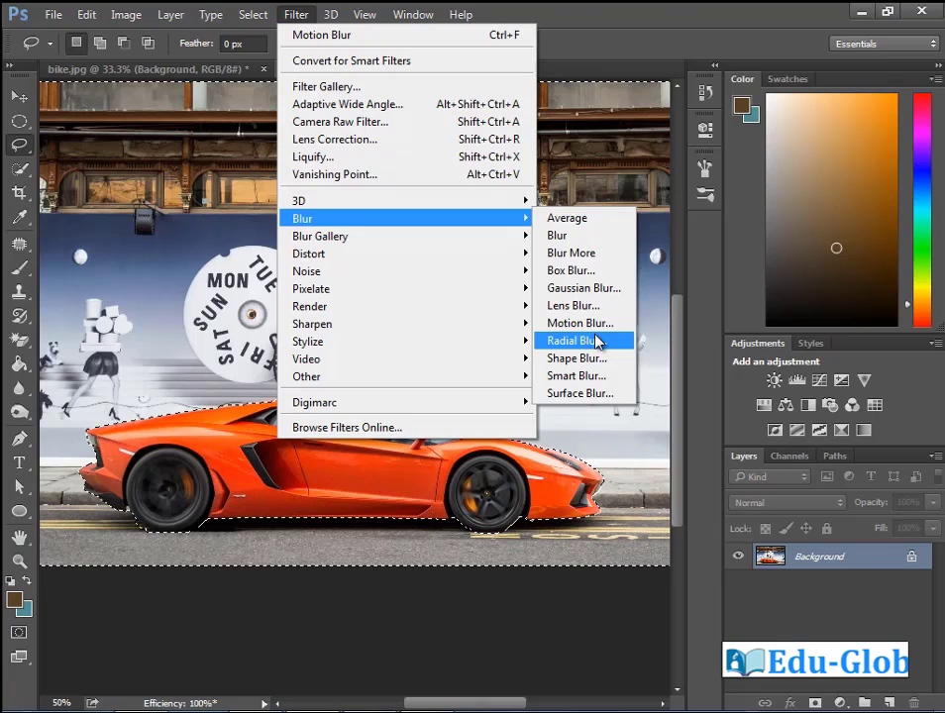
click(592, 324)
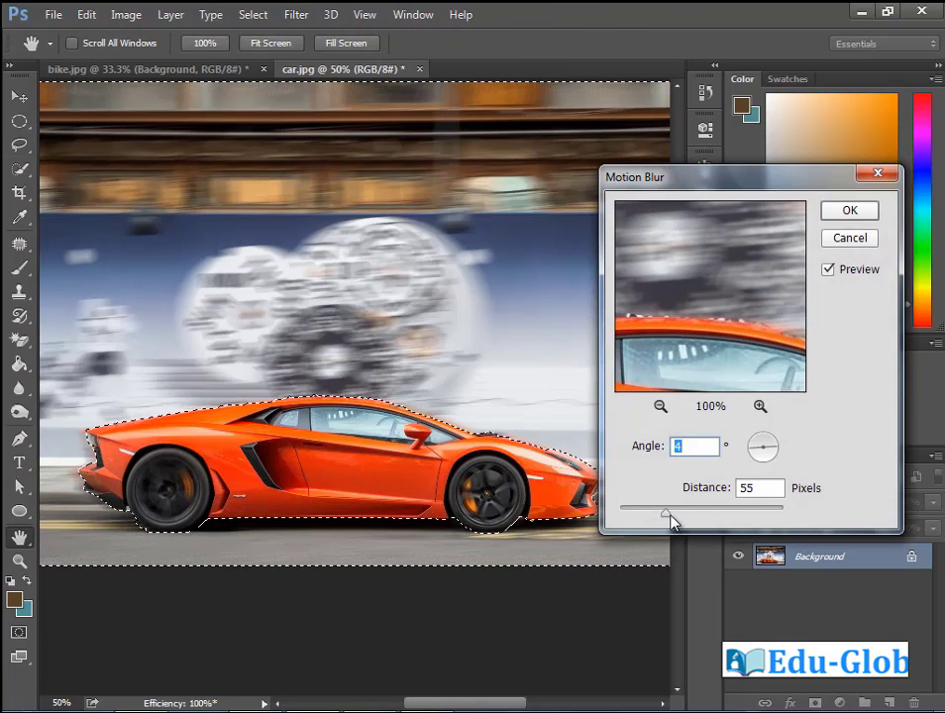
drag(667, 513, 681, 515)
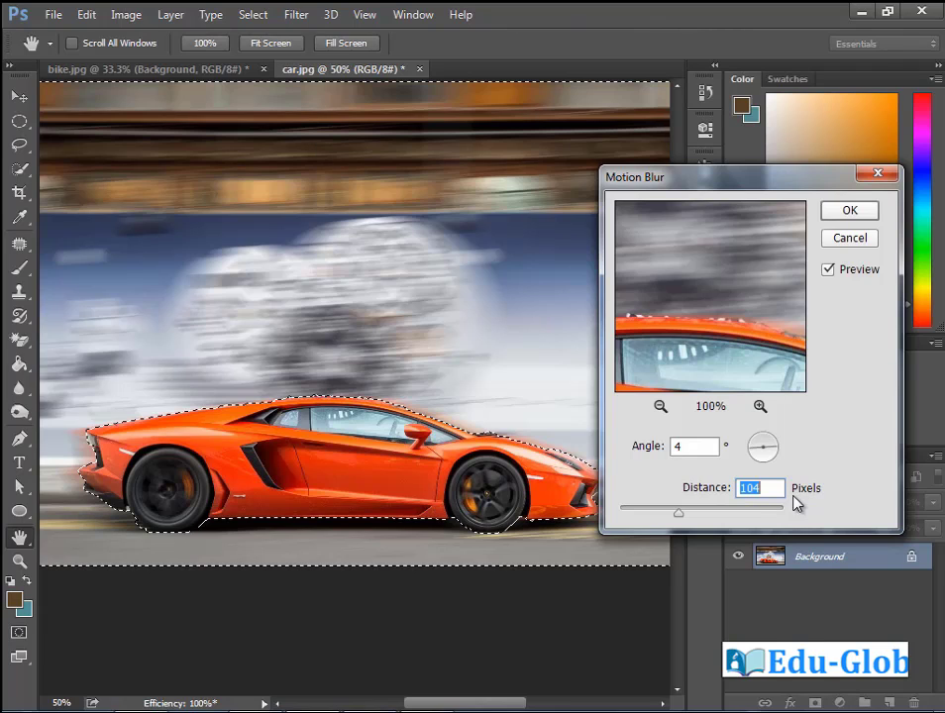
drag(775, 463, 773, 448)
click(772, 449)
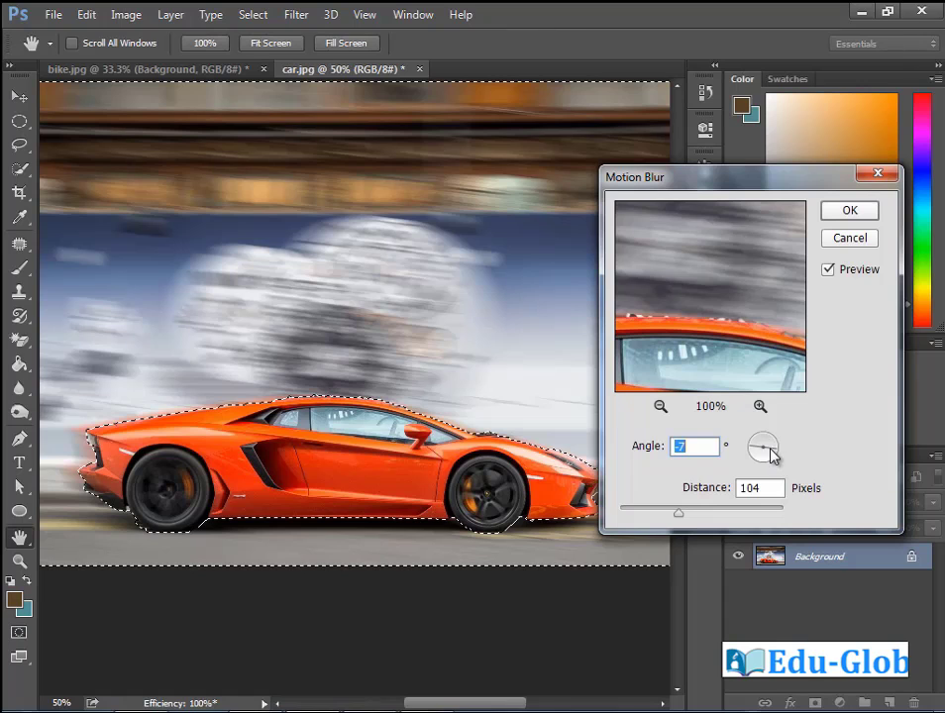
drag(679, 514, 671, 514)
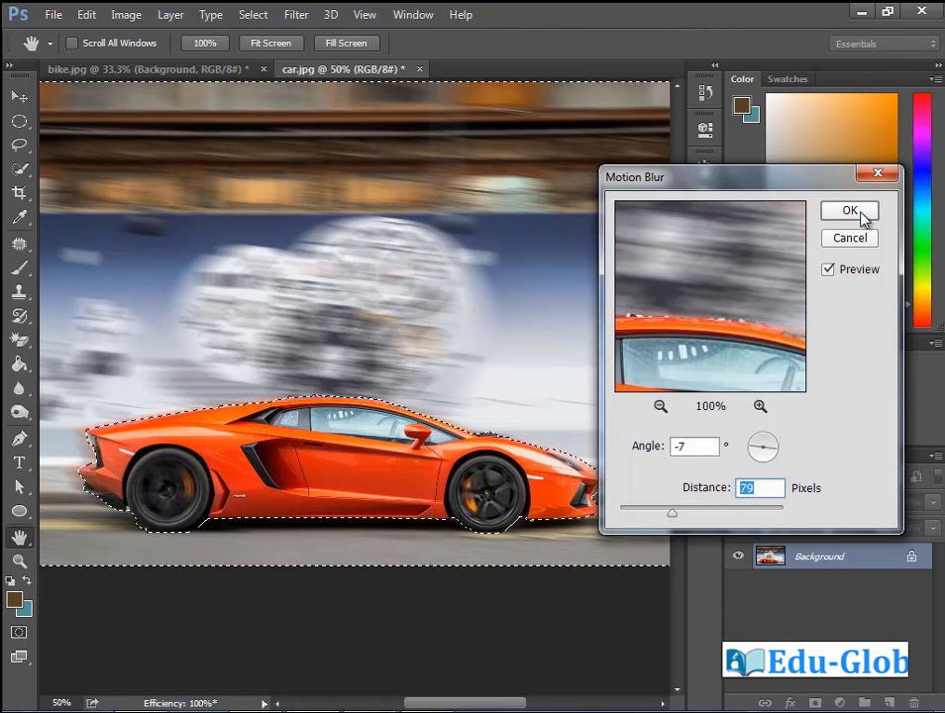
click(850, 211)
key(ctrl+minus)
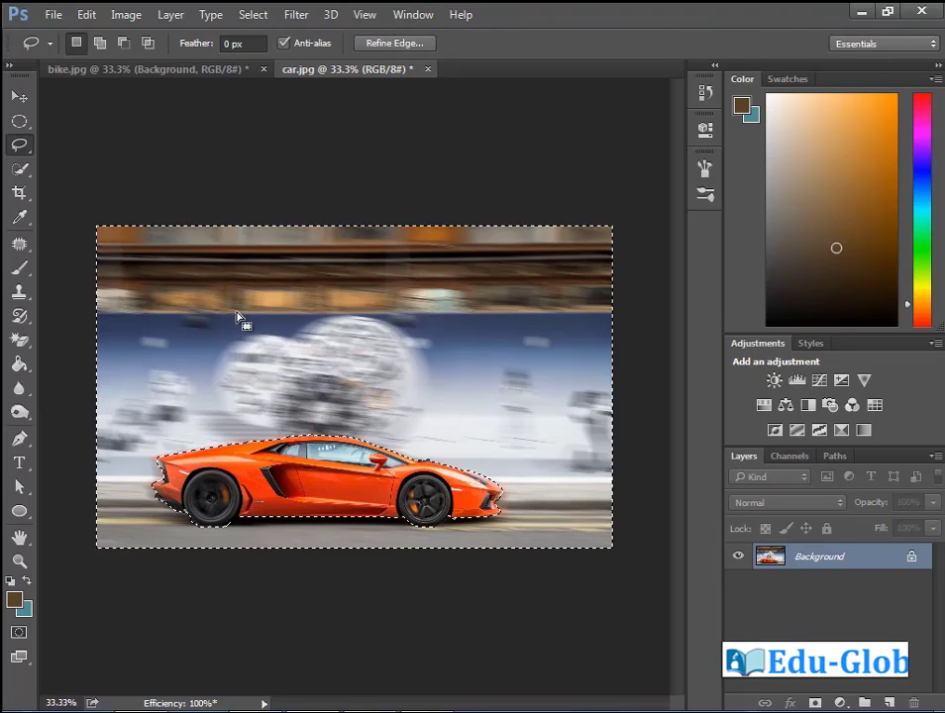
- Deselect, zoom into the car's front, and step back to before the Motion Blur
key(ctrl+d)
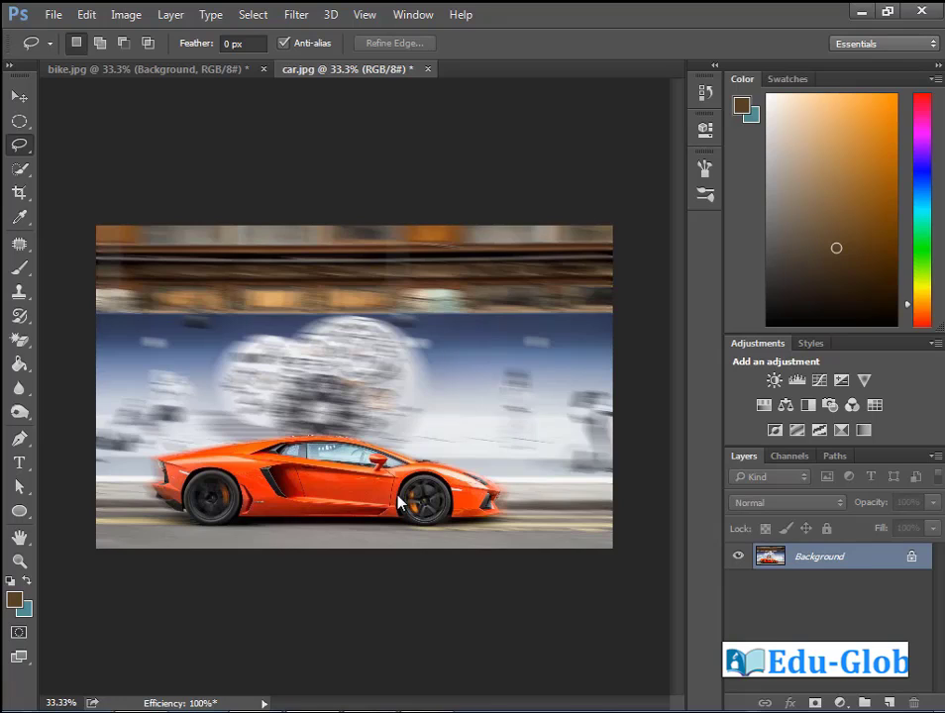
drag(398, 503, 588, 586)
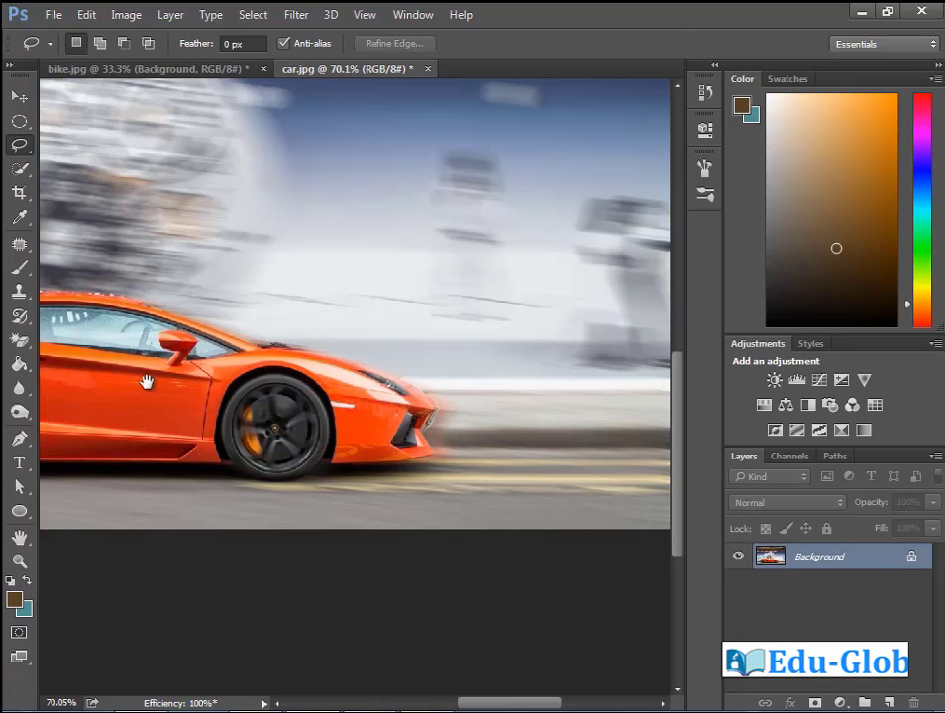
key(ctrl+z)
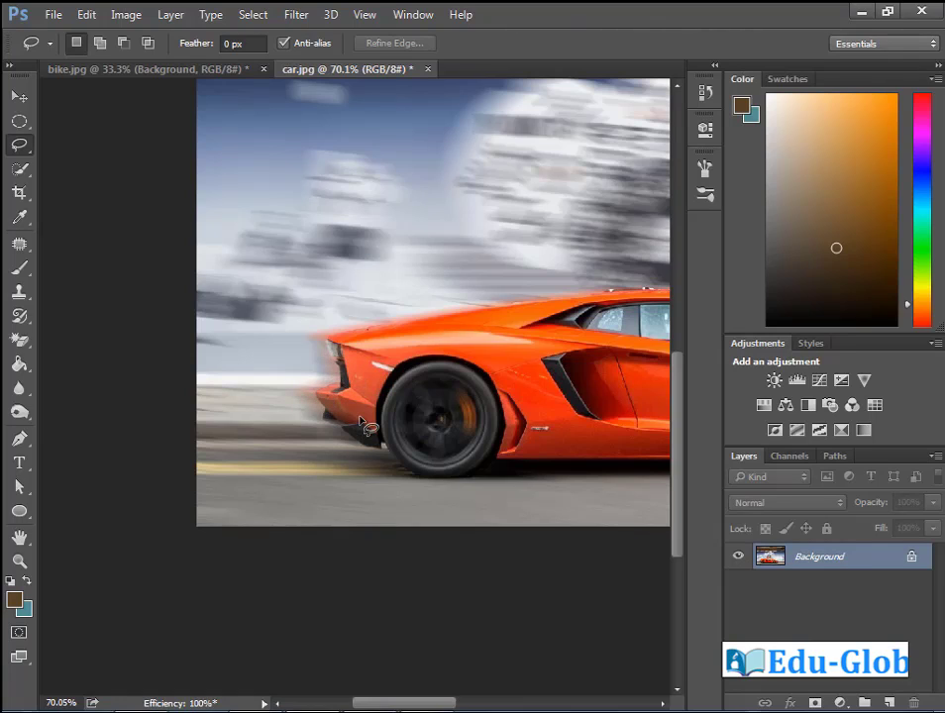
drag(479, 383, 416, 436)
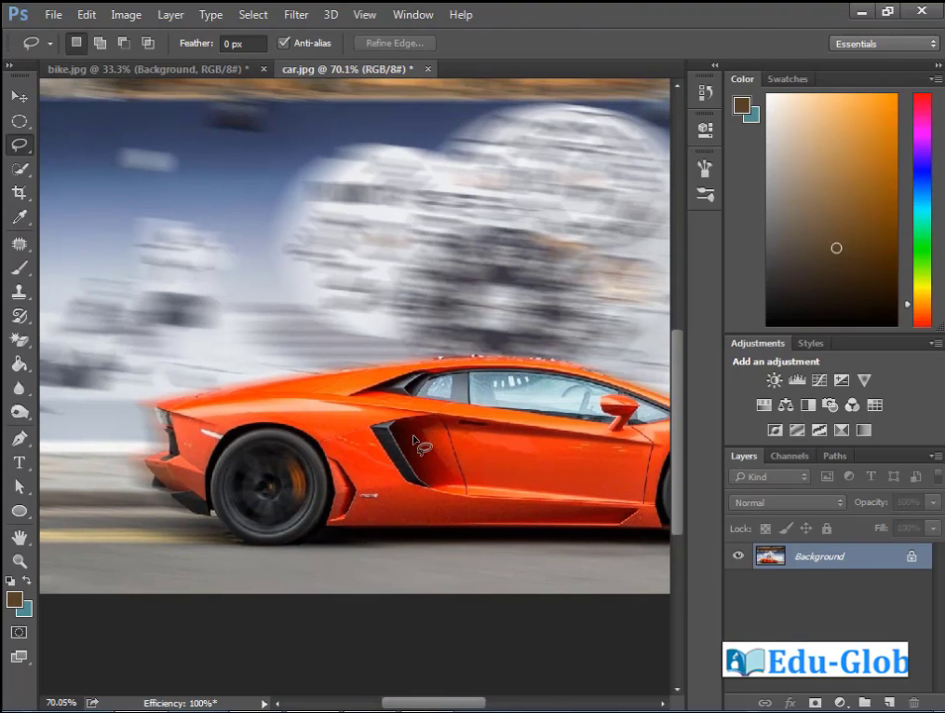
key(ctrl+alt+z)
key(ctrl+alt+z)
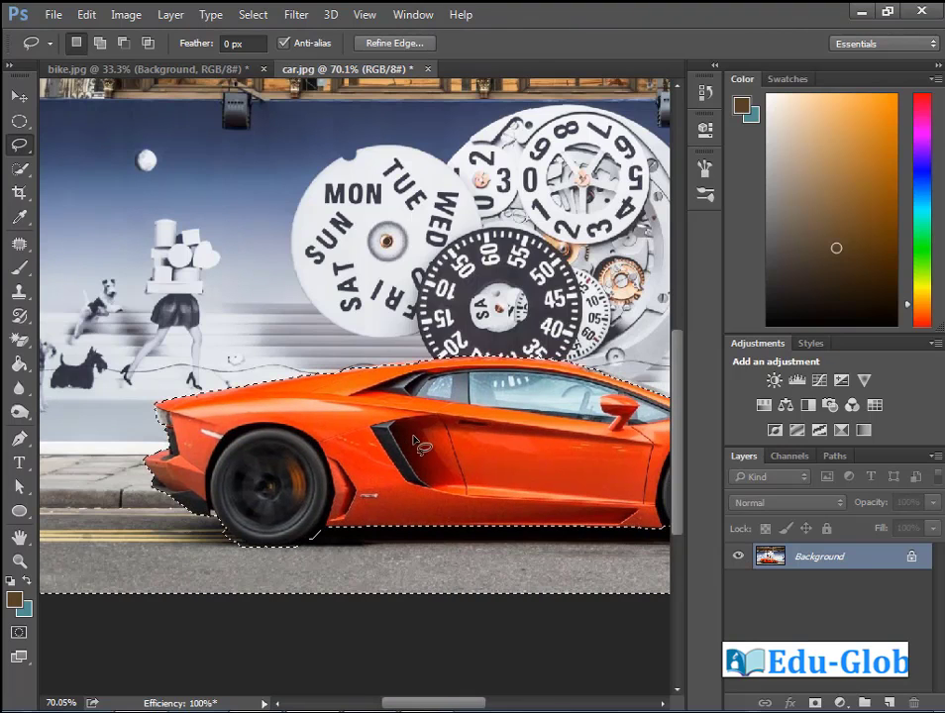
- Start a Path Blur with its speed set to 72%
click(296, 14)
mouse_move(320, 236)
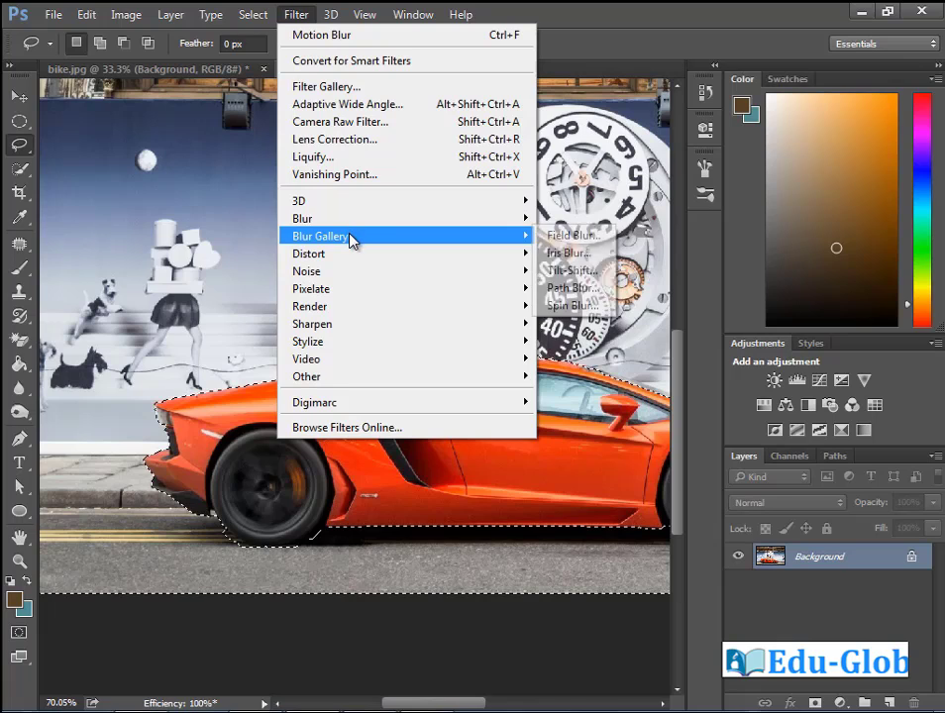
click(573, 289)
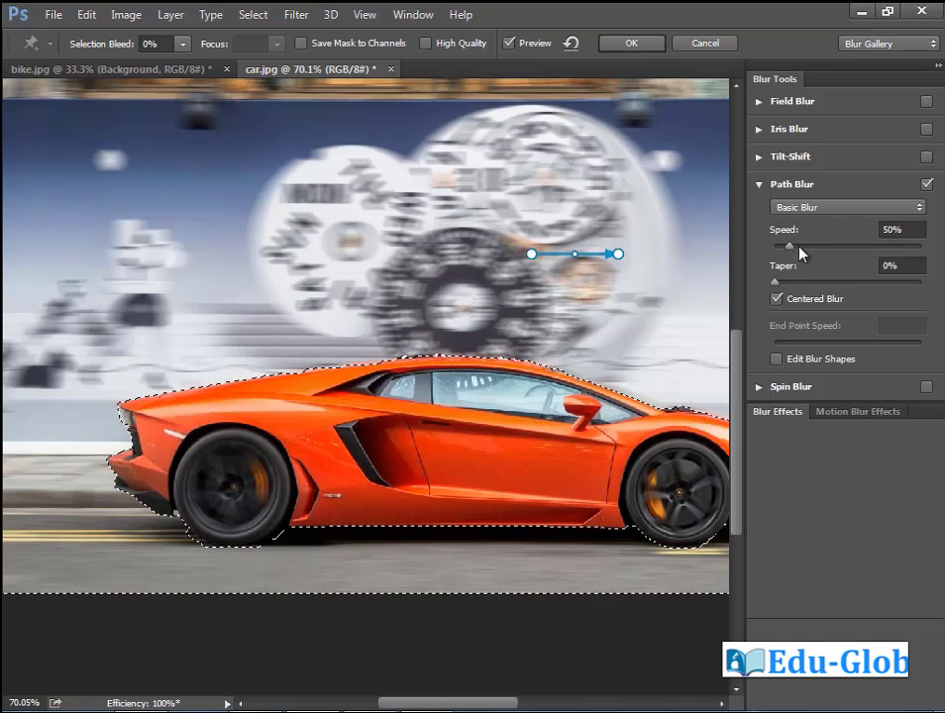
drag(792, 247, 804, 247)
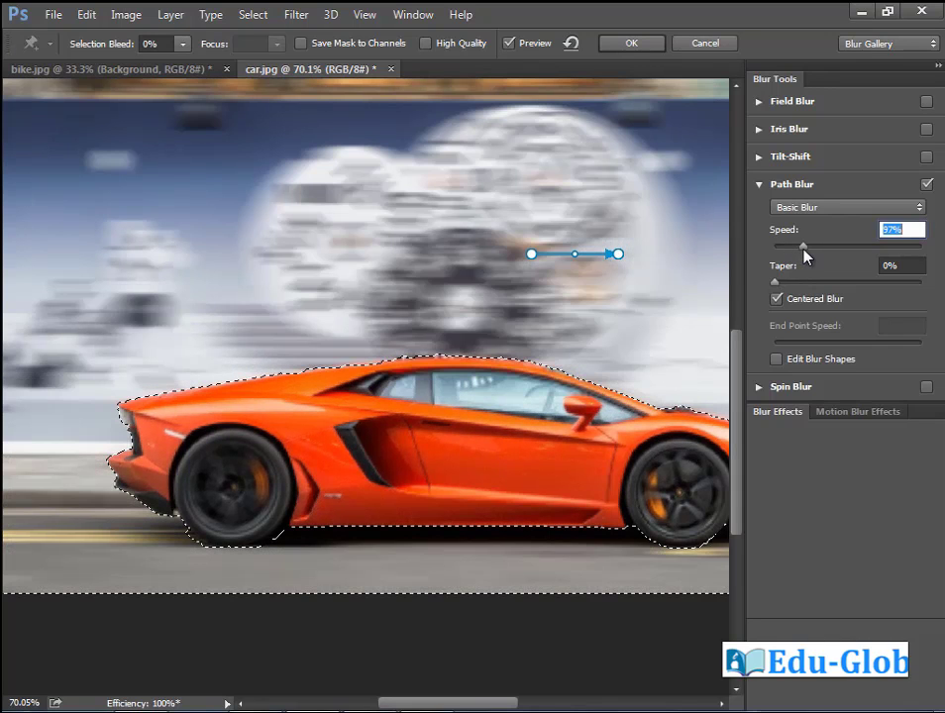
click(796, 247)
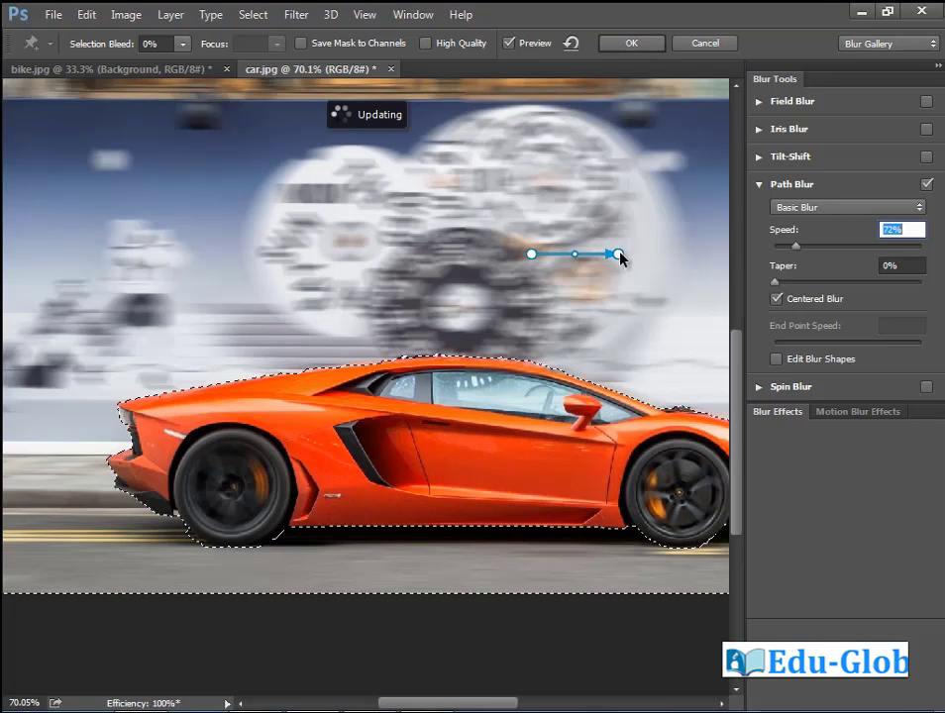
- Level the blur path along the car's underside and compare against the unblurred original
drag(618, 255, 637, 567)
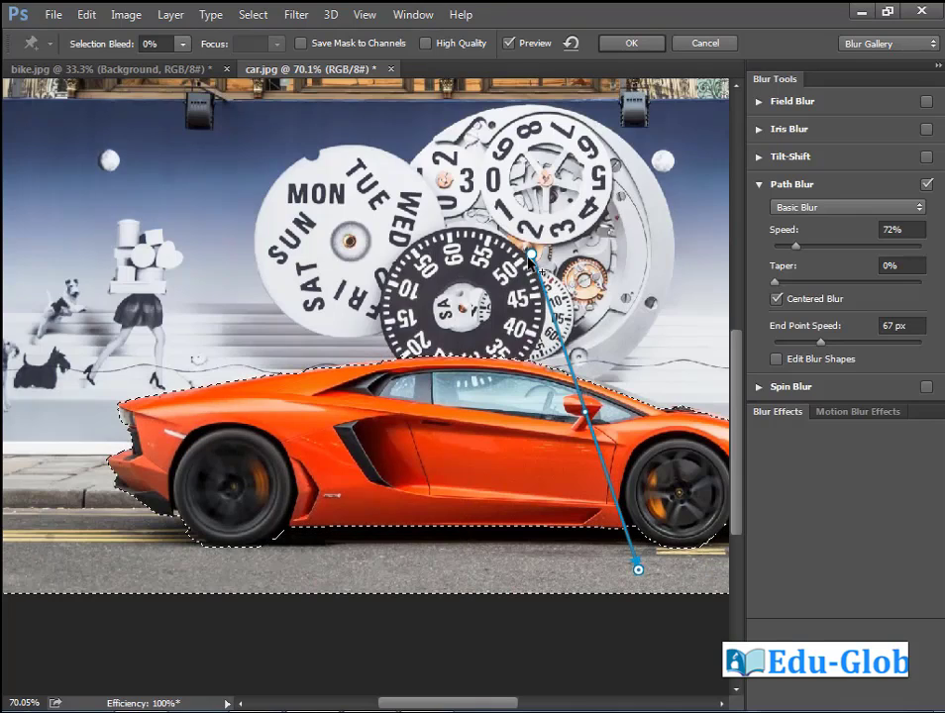
drag(465, 364, 443, 552)
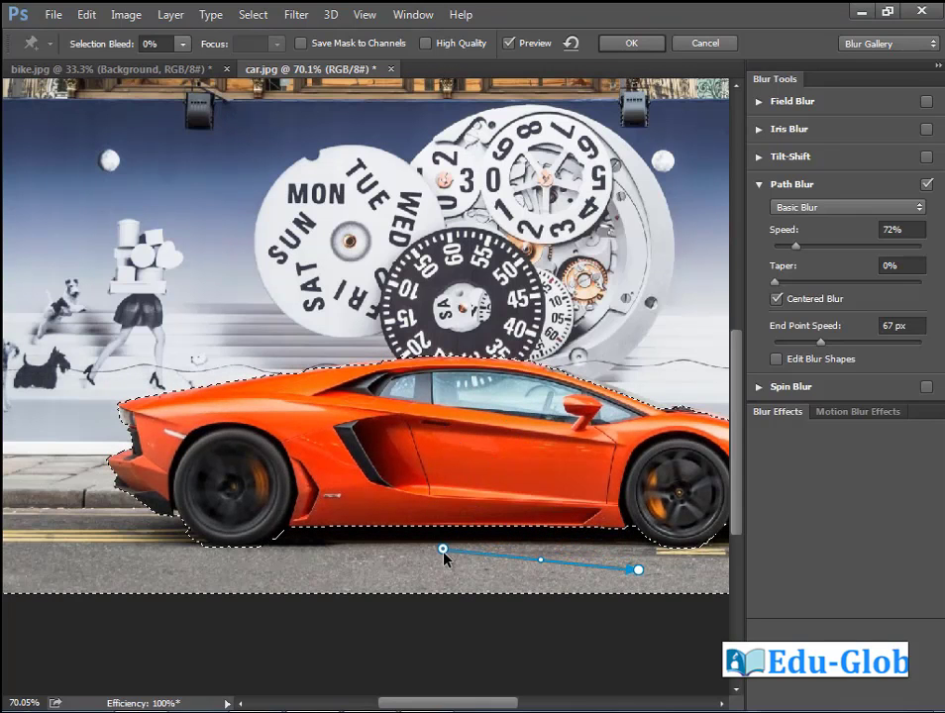
drag(646, 568, 628, 551)
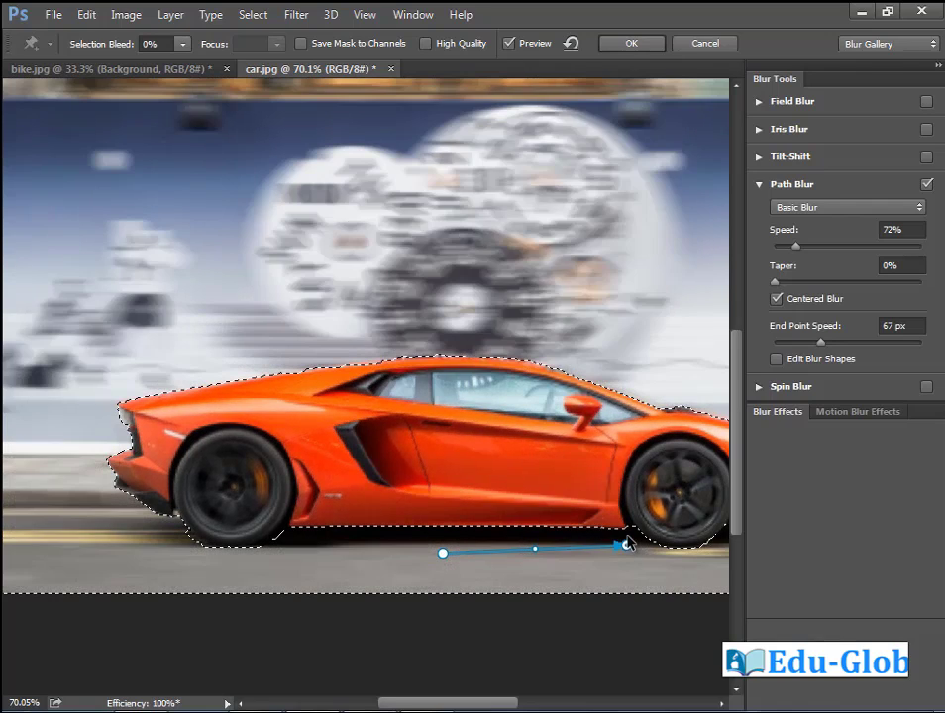
drag(628, 550, 626, 527)
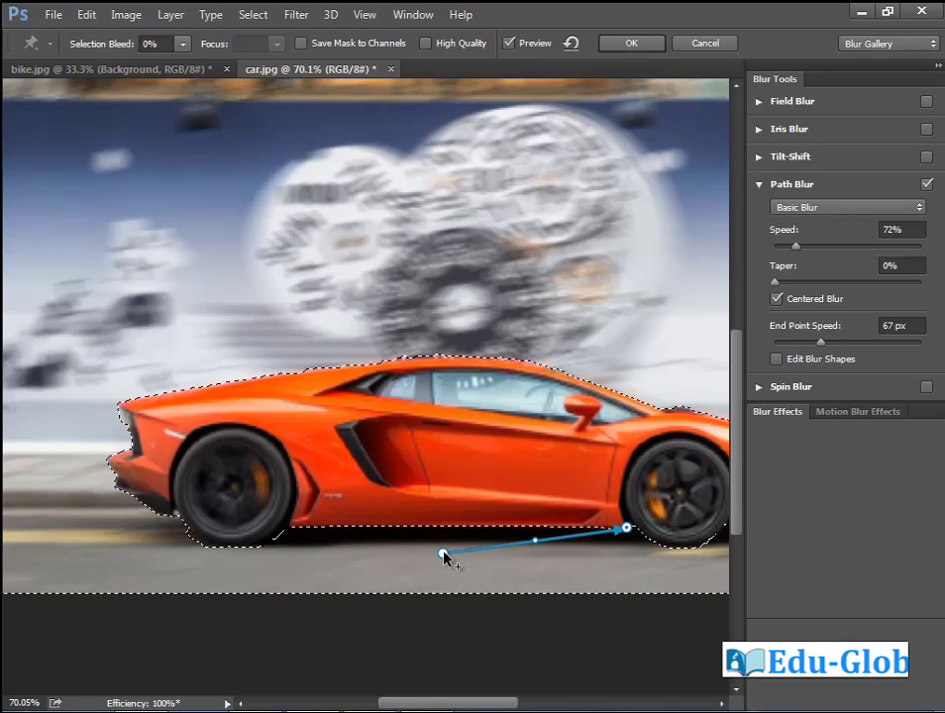
drag(444, 553, 443, 530)
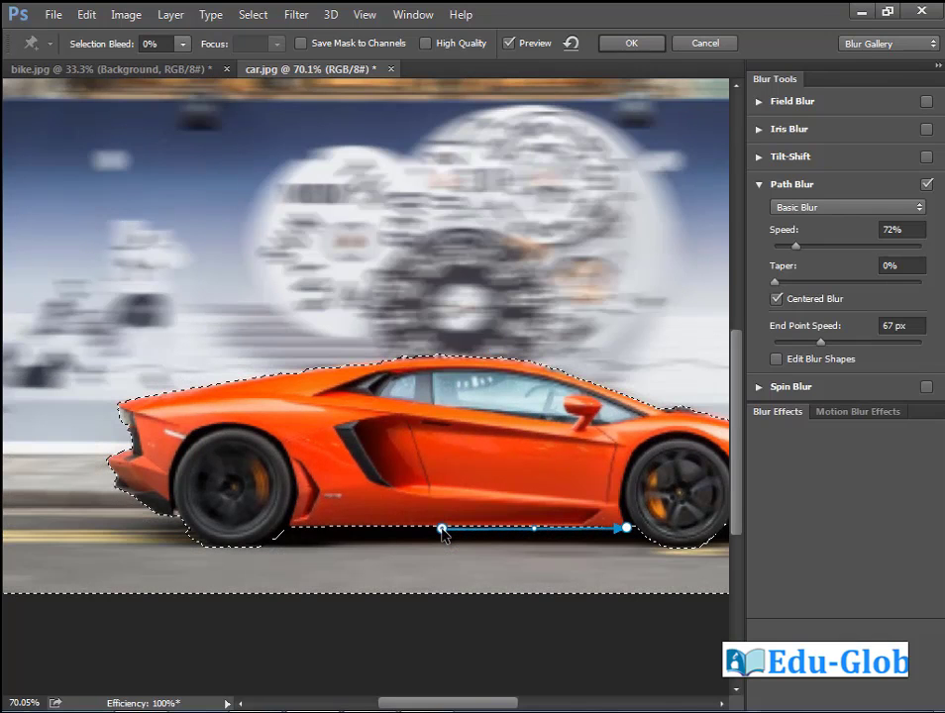
key(p)
key(p)
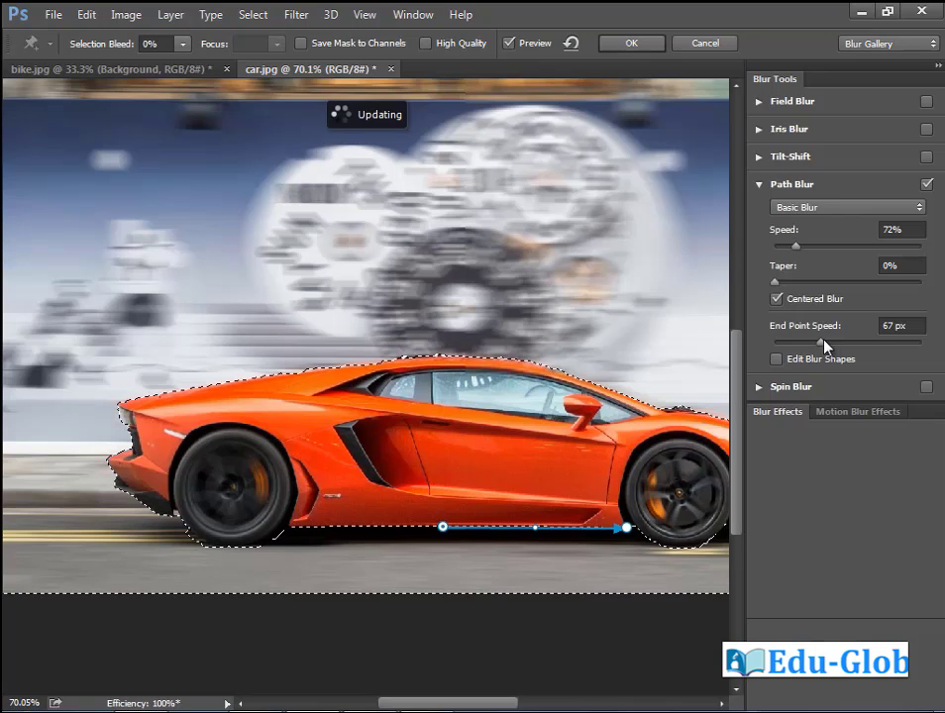
- Try higher and lower End Point Speed, then switch the Path Blur preset to Rear Sync Flash
mouse_move(824, 342)
mouse_down()
mouse_move(843, 345)
mouse_move(295, 512)
mouse_up()
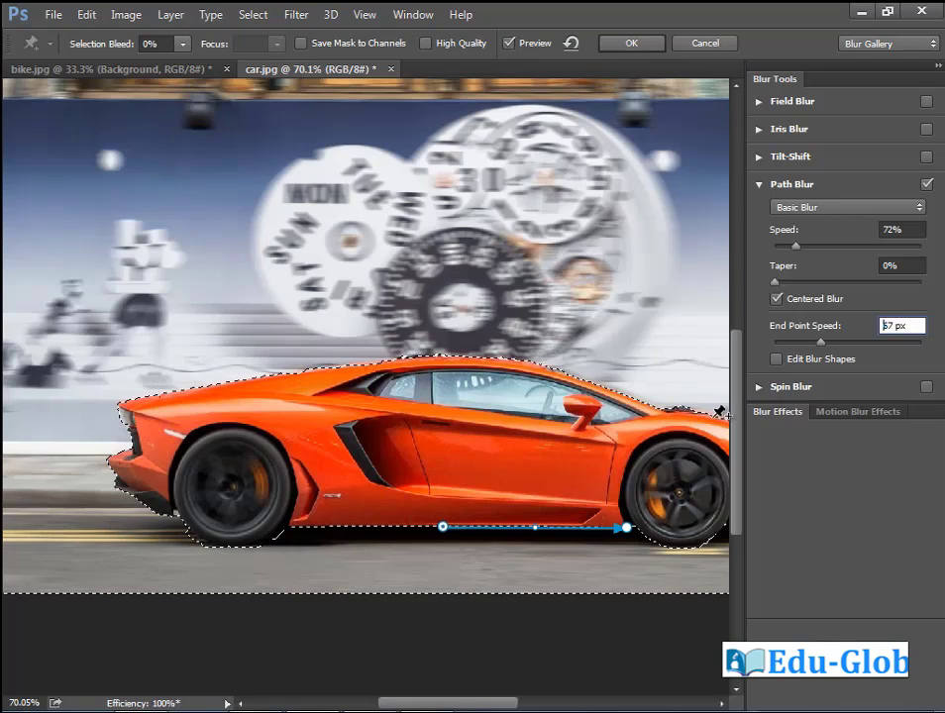
drag(775, 342, 854, 343)
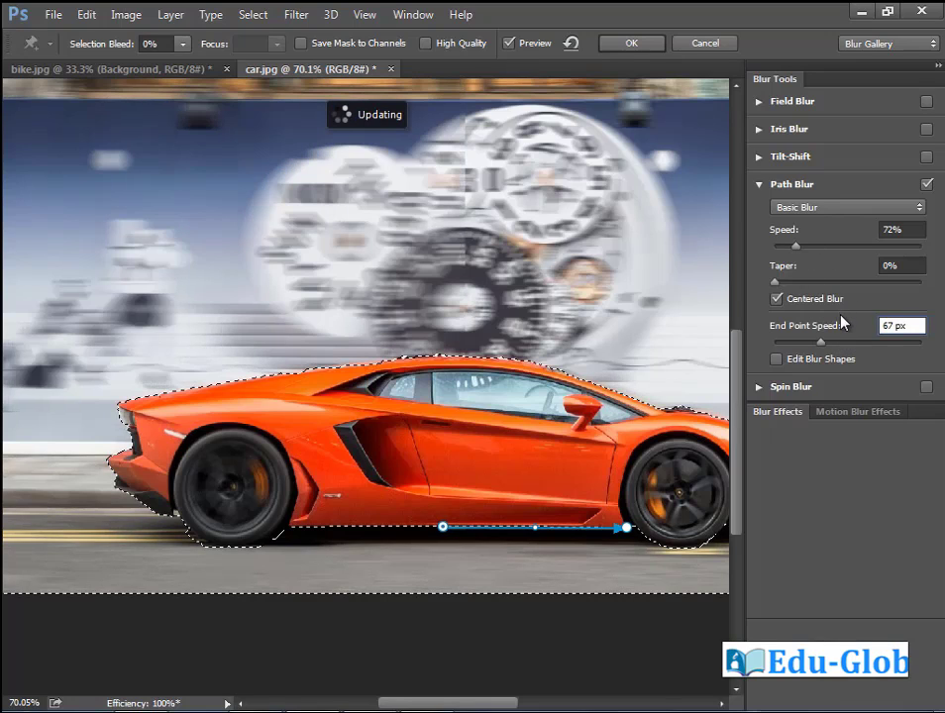
click(920, 208)
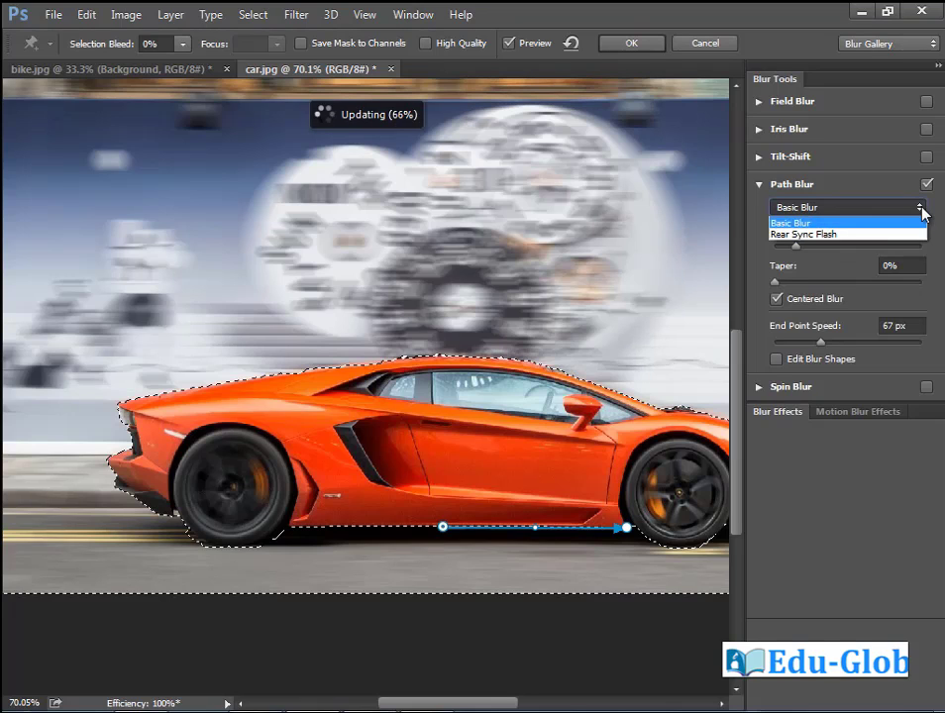
click(847, 235)
- Revert to the Basic Blur preset with Centered Blur on and apply the Path Blur
click(777, 298)
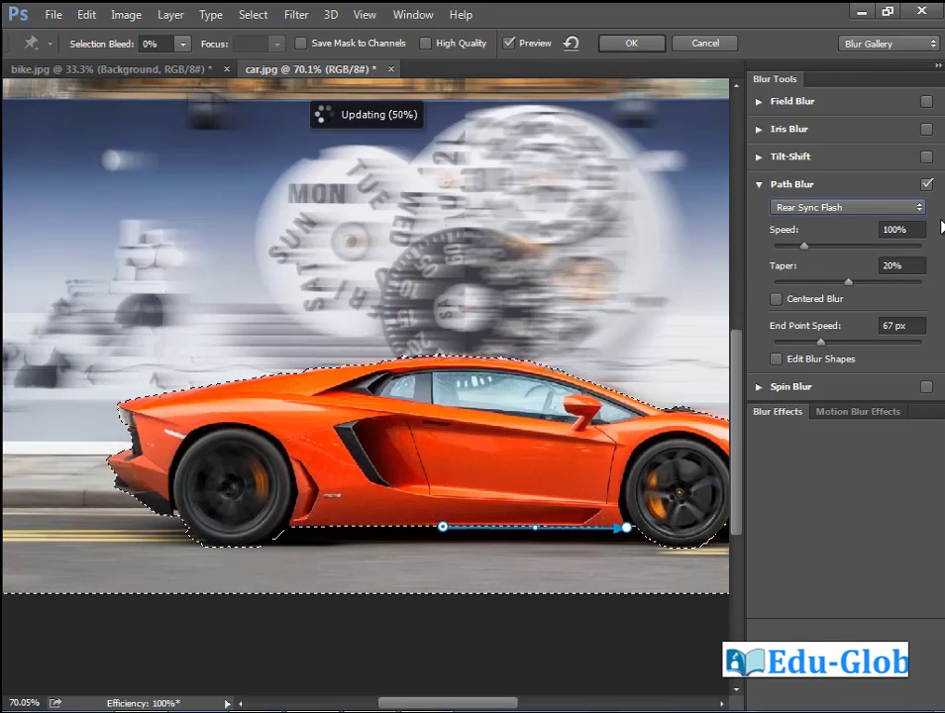
click(775, 301)
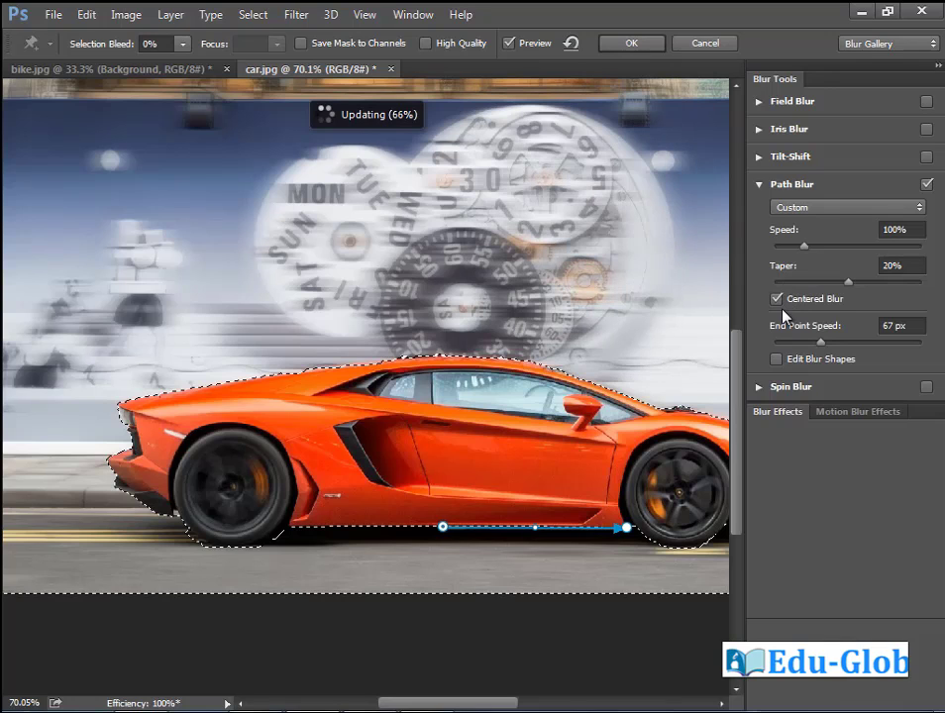
click(778, 299)
click(913, 208)
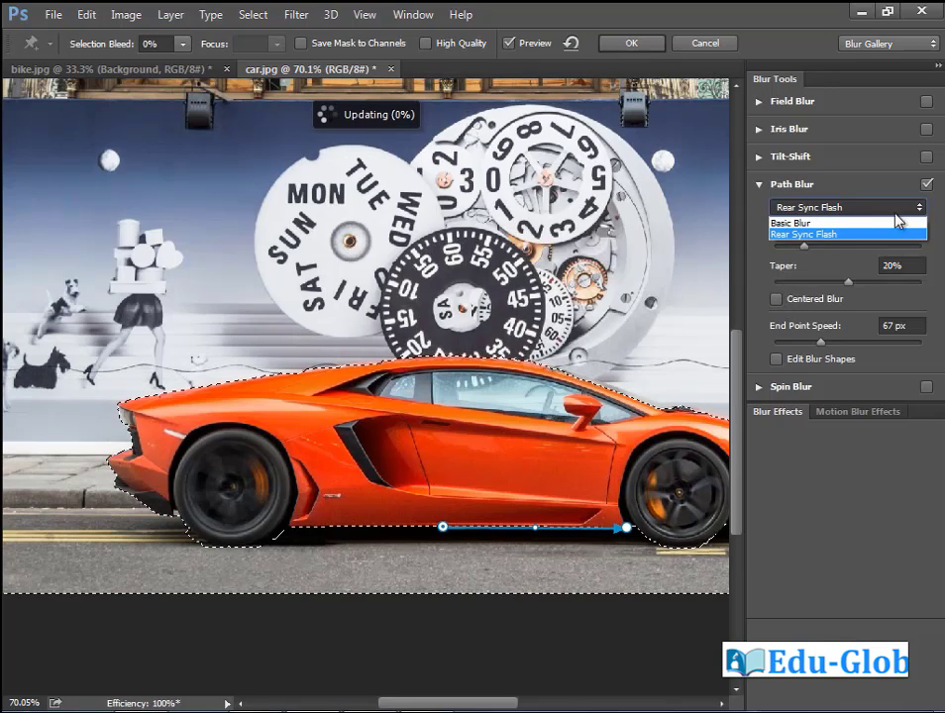
click(822, 222)
click(777, 300)
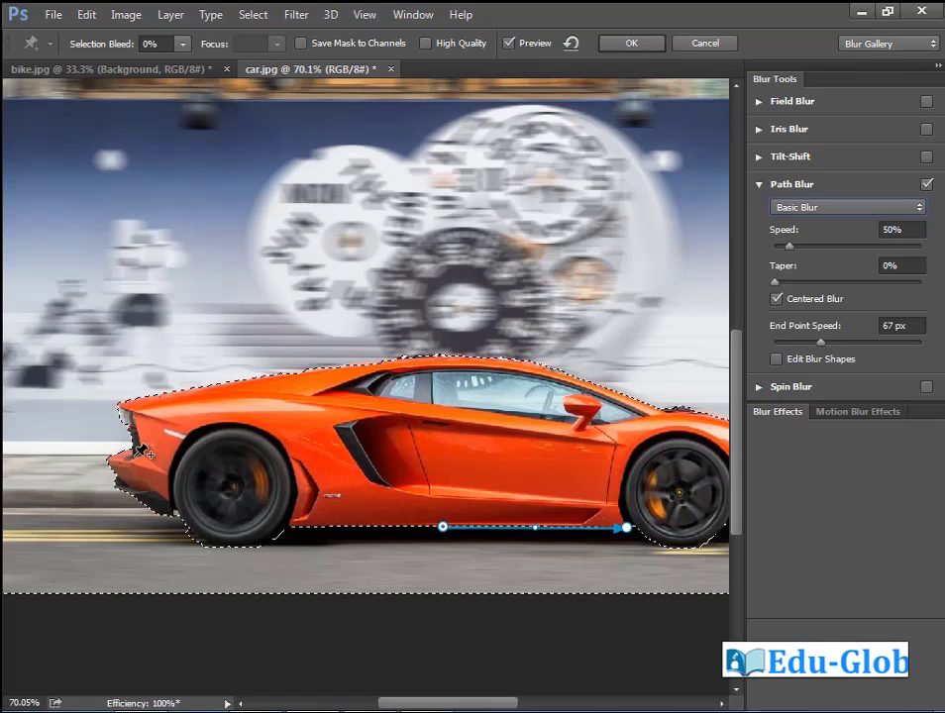
key(ctrl+minus)
key(ctrl+minus)
key(ctrl+minus)
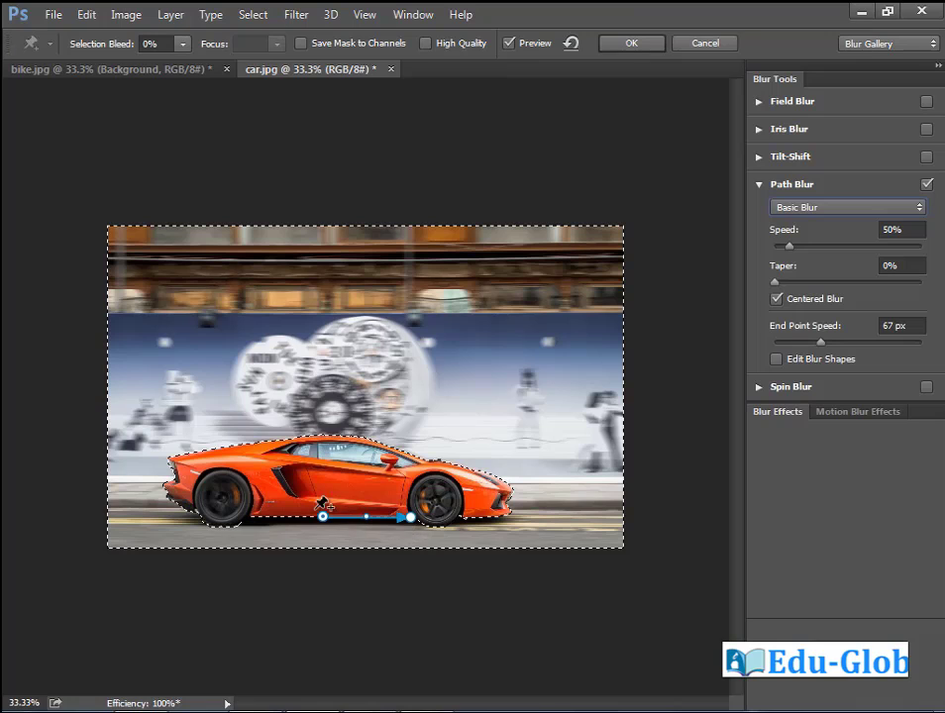
click(630, 44)
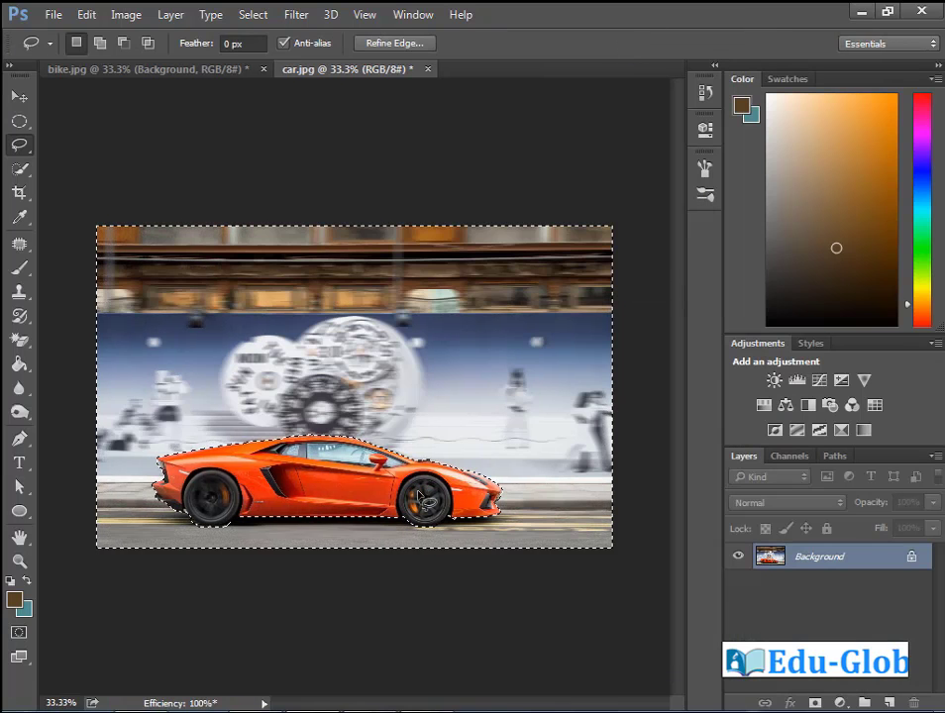
- Deselect the car with Ctrl+D and open the Filter menu
key(ctrl+d)
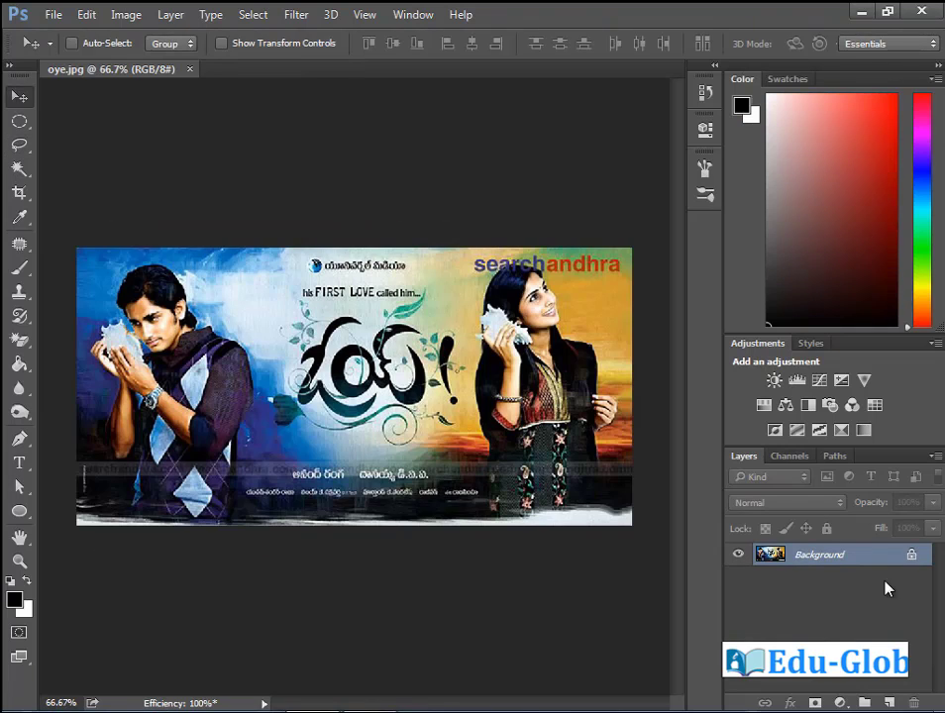
click(297, 14)
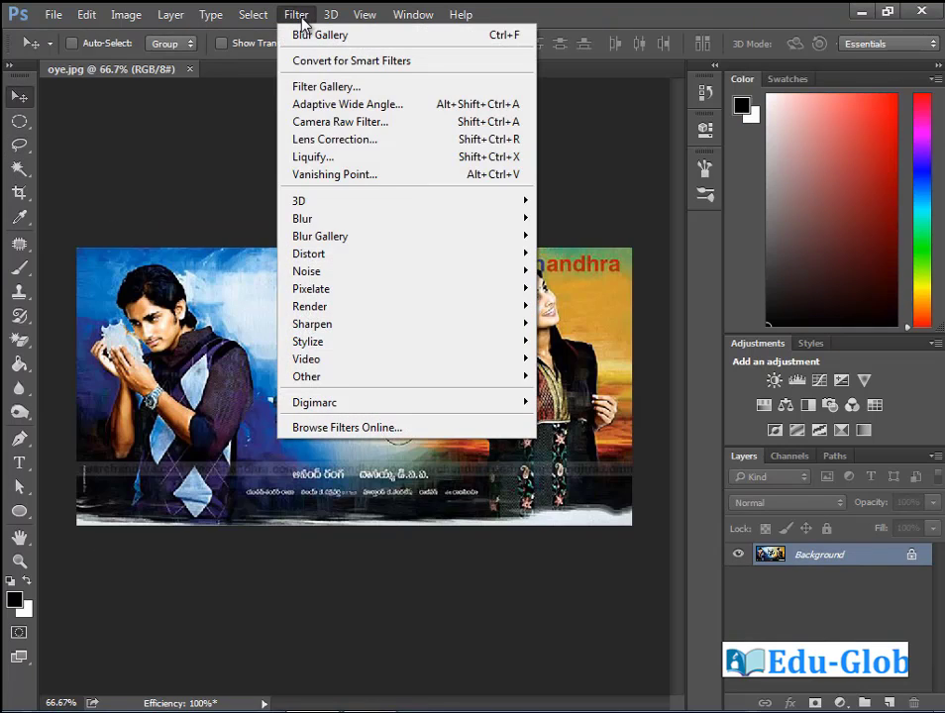
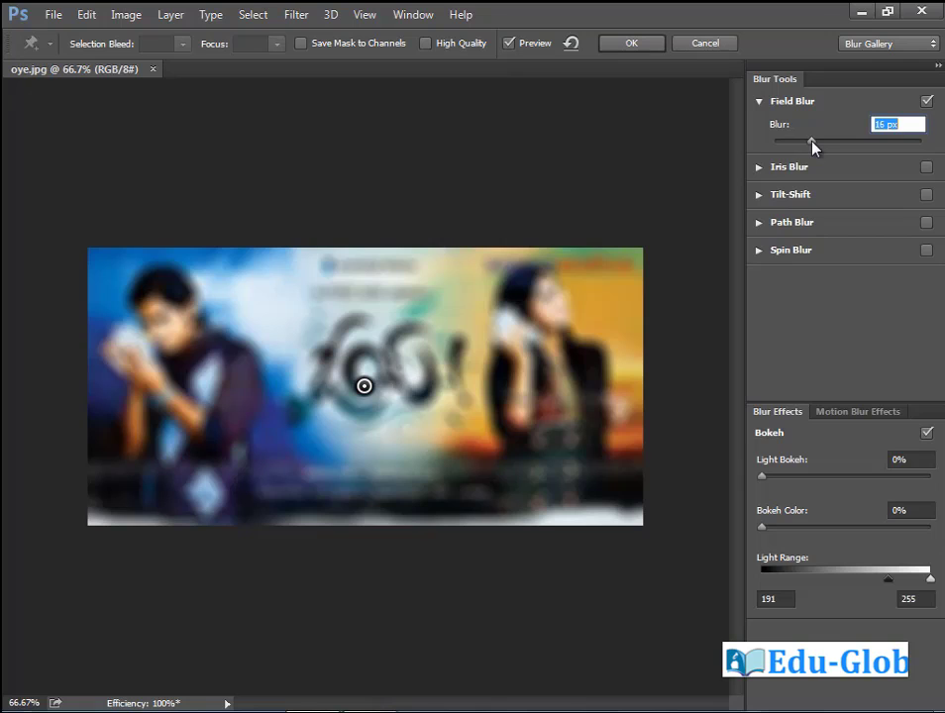
- Set Field Blur to 6 px, light bokeh 50%, light range 225–255, then disable Bokeh
mouse_move(812, 145)
mouse_down()
mouse_move(839, 146)
mouse_move(792, 144)
mouse_up()
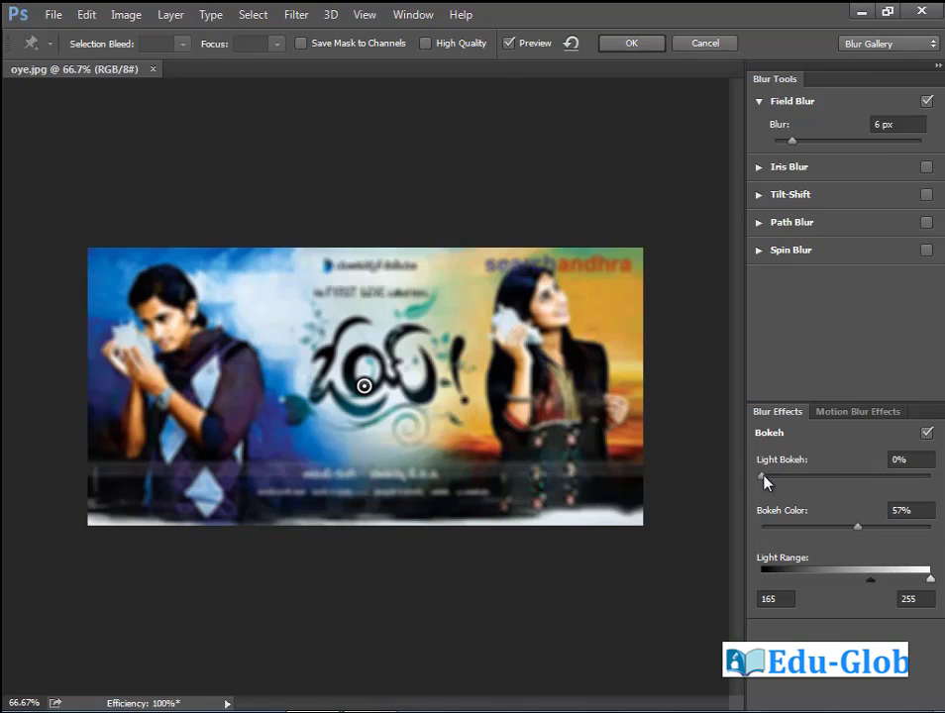
drag(762, 477, 797, 476)
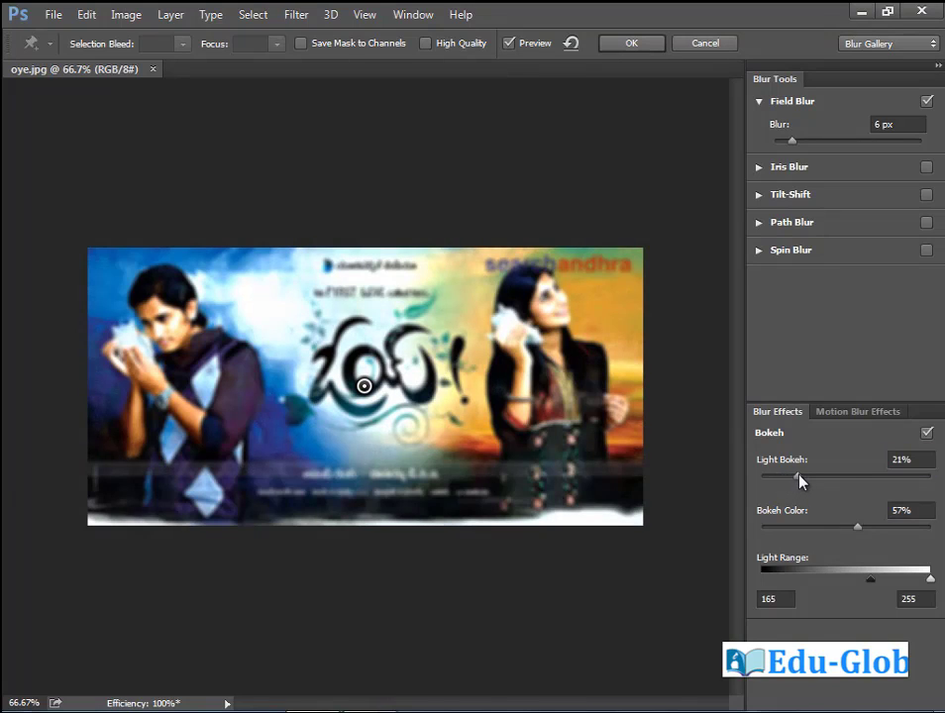
drag(798, 477, 846, 476)
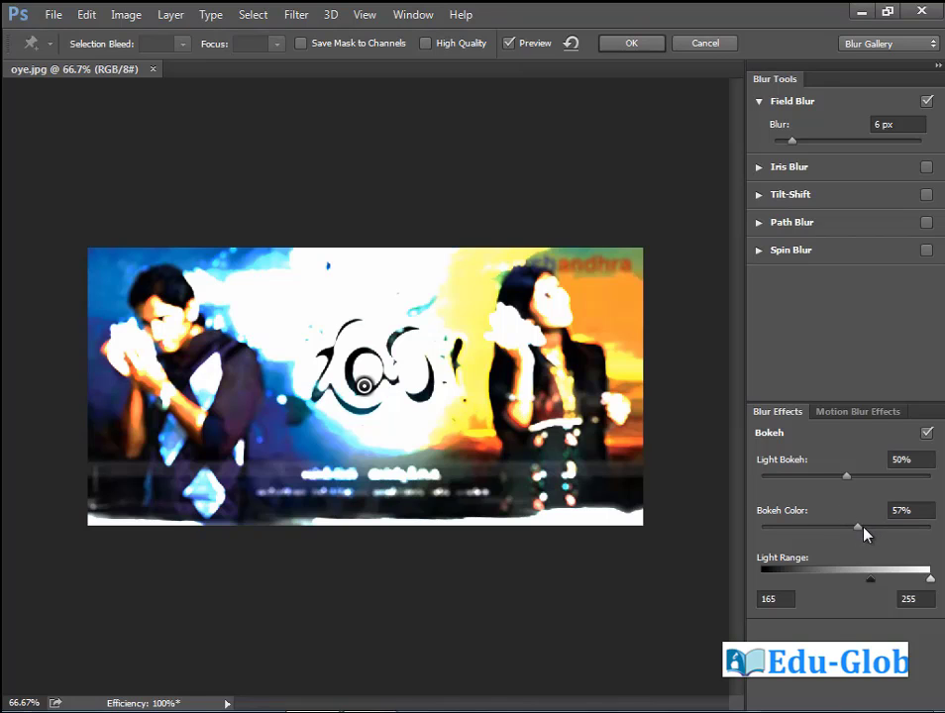
drag(859, 527, 786, 540)
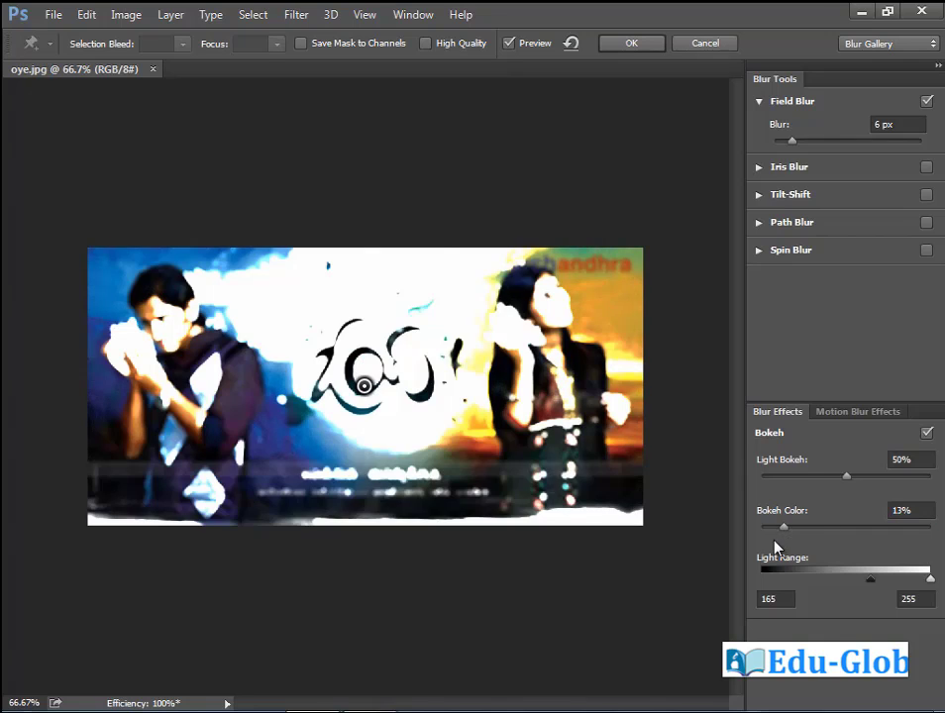
mouse_move(867, 579)
mouse_down()
mouse_move(780, 582)
mouse_move(910, 587)
mouse_up()
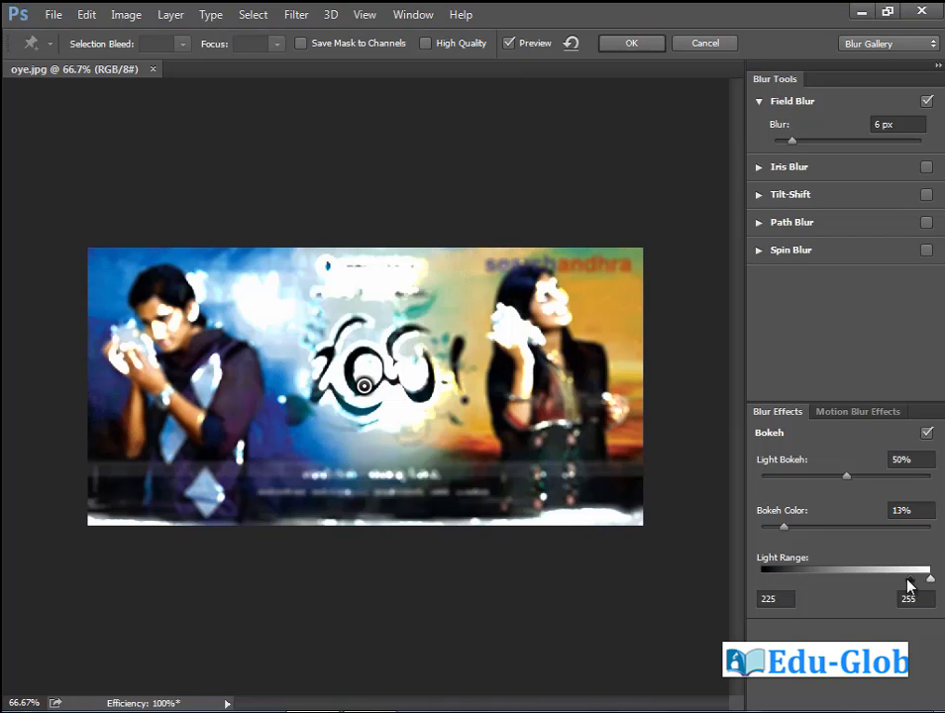
click(927, 434)
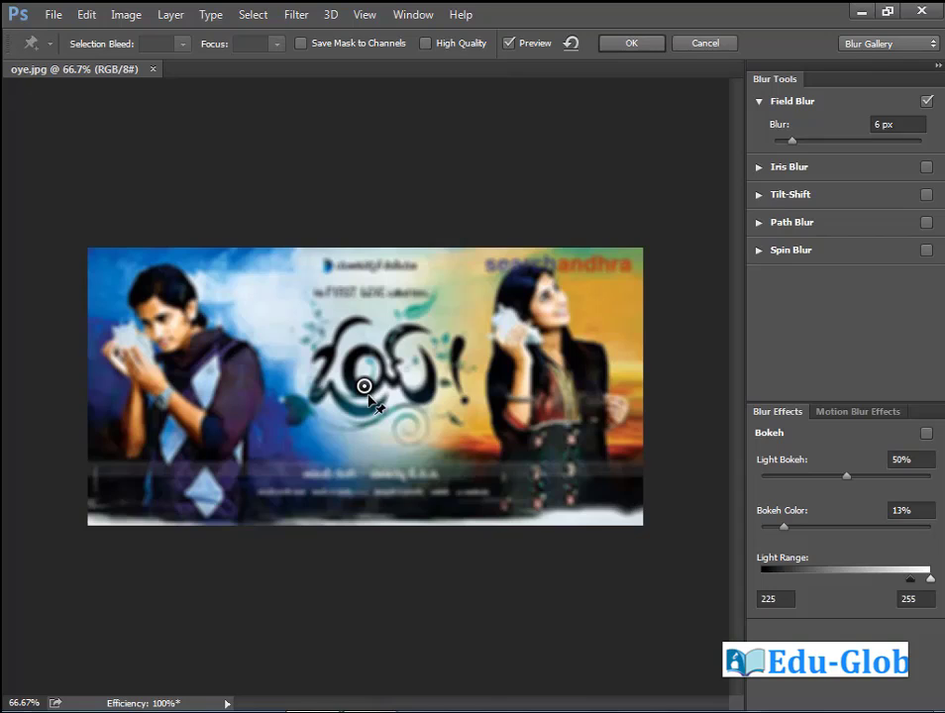
- Move the Field Blur pin onto the boy's head with its blur set to 0 px
mouse_move(363, 385)
mouse_down()
mouse_move(259, 370)
mouse_move(176, 304)
mouse_up()
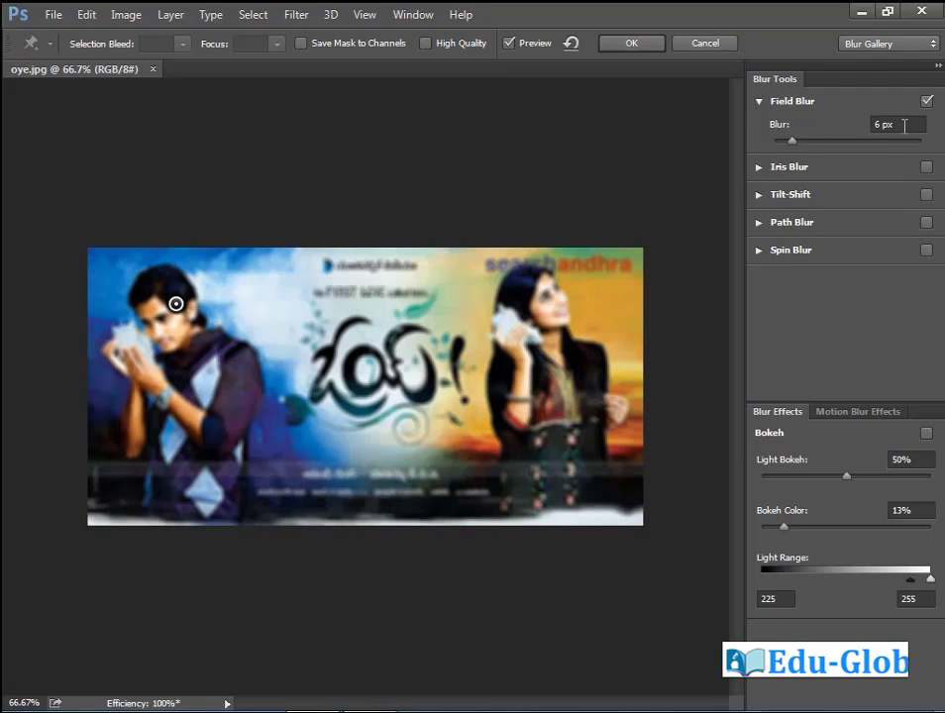
double_click(904, 125)
drag(791, 140, 757, 135)
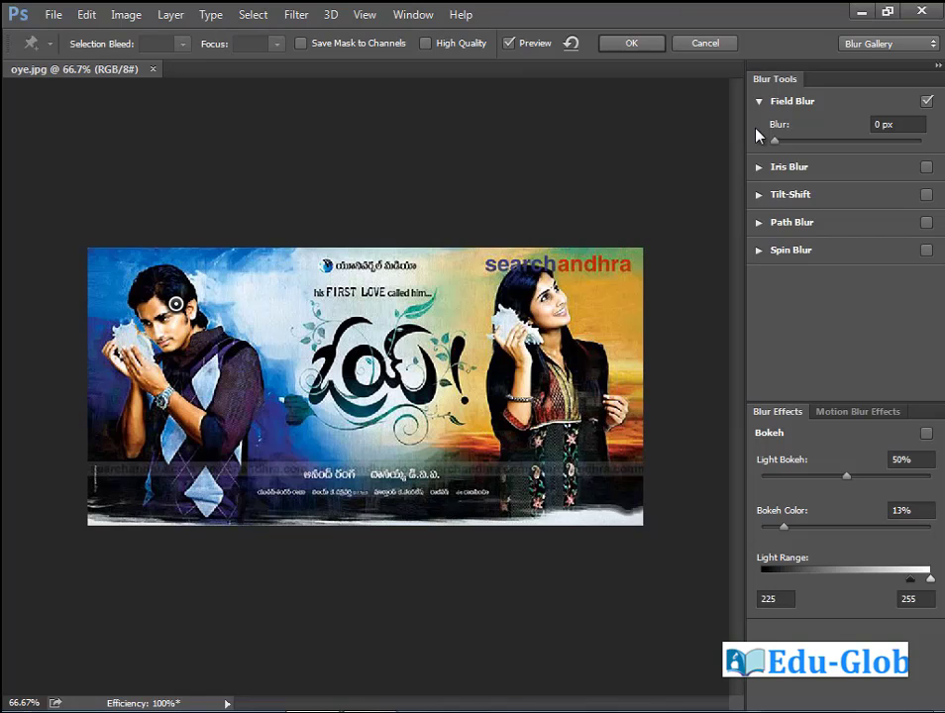
drag(176, 303, 176, 277)
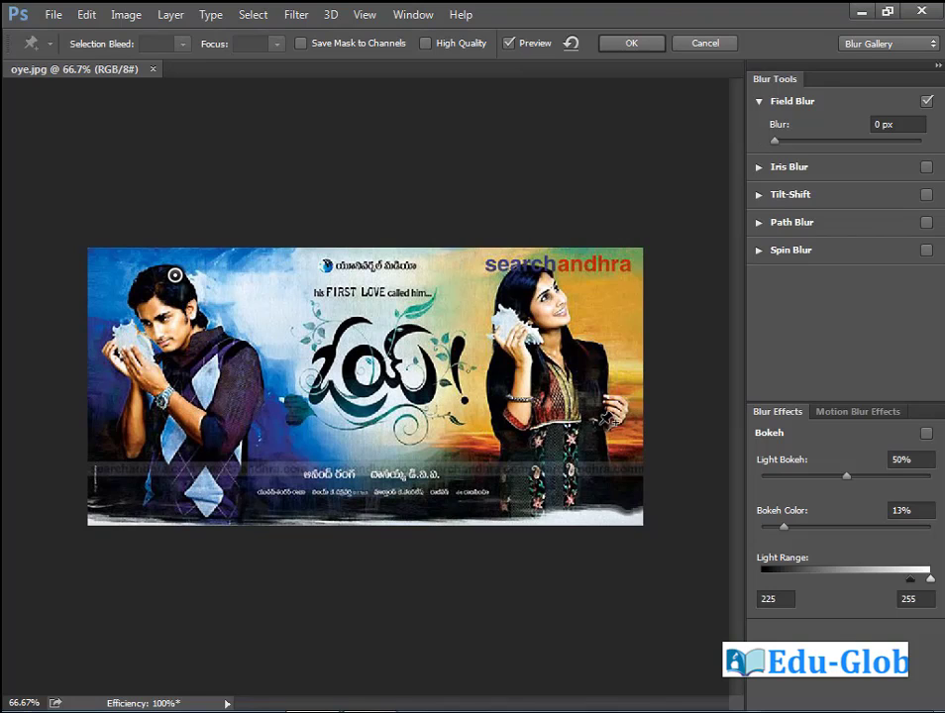
- Add 0 px blur pins beside the boy and at his hand
click(246, 366)
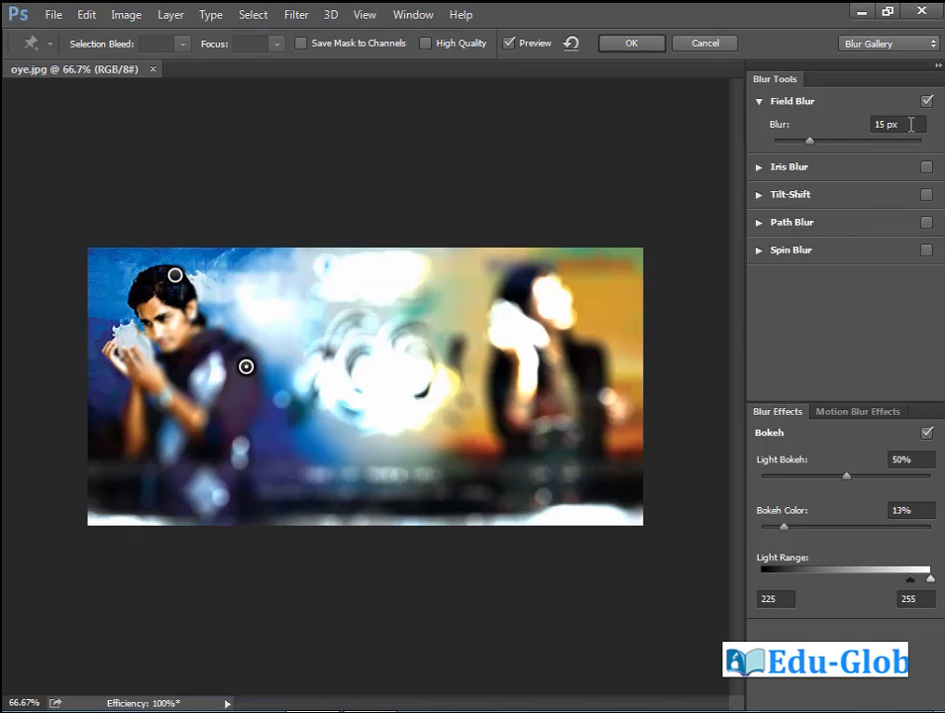
click(918, 122)
text(0)
key(Return)
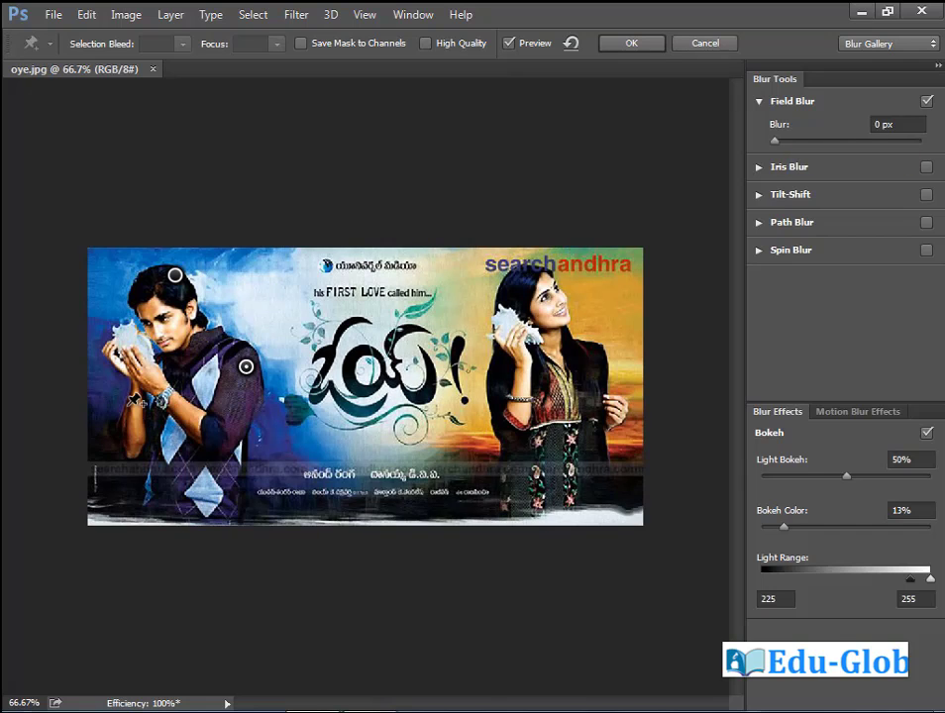
click(117, 359)
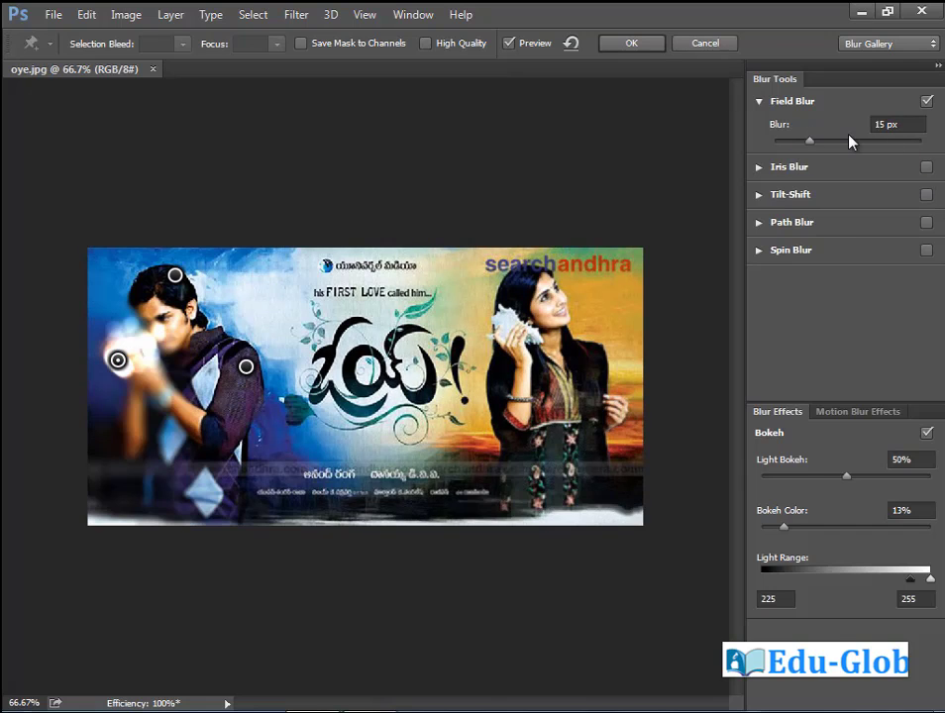
click(905, 125)
text(0)
key(Return)
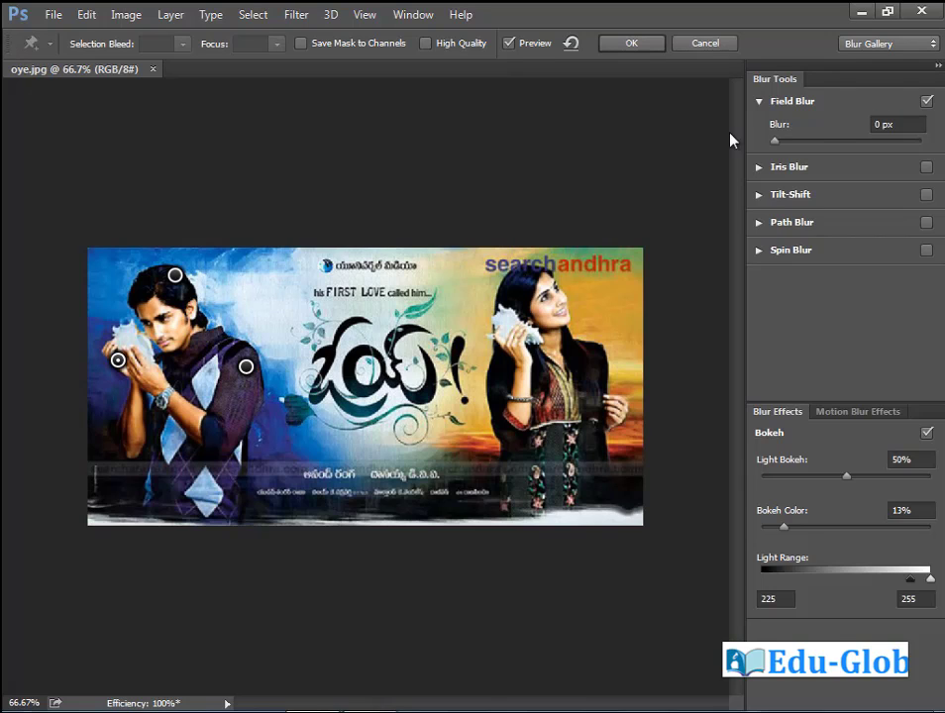
- Add two more 0 px blur pins along the poster's bottom edge
click(161, 504)
click(898, 125)
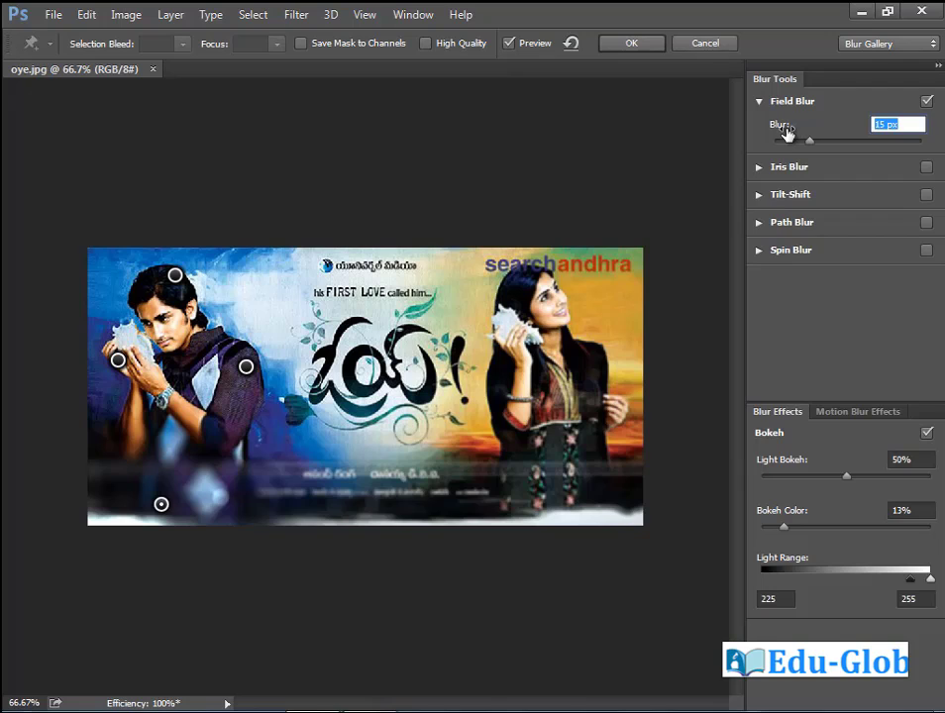
text(0)
key(Return)
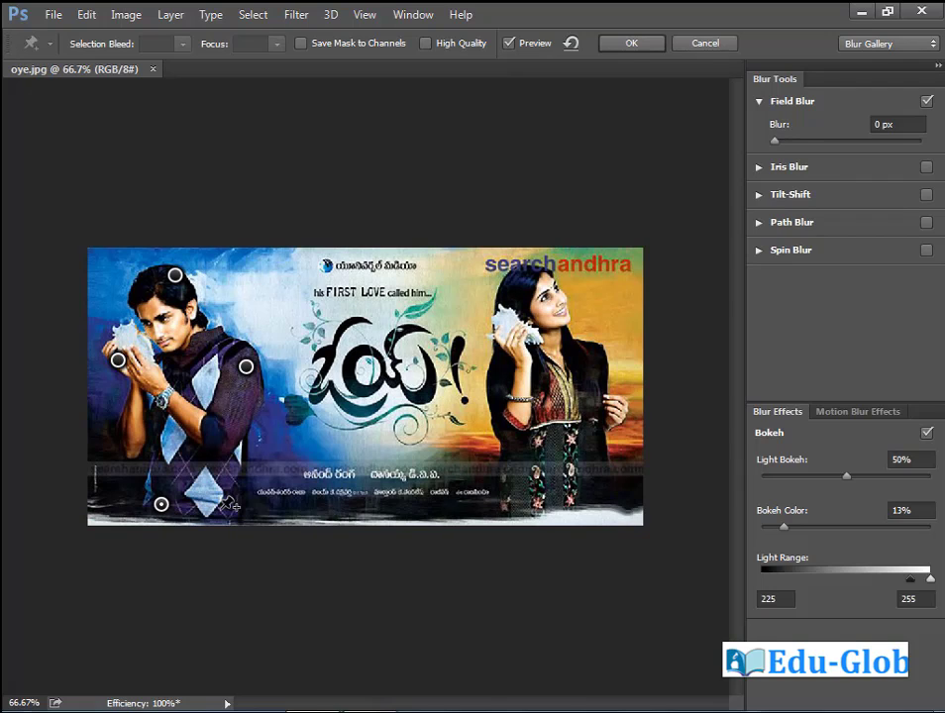
click(229, 507)
click(914, 124)
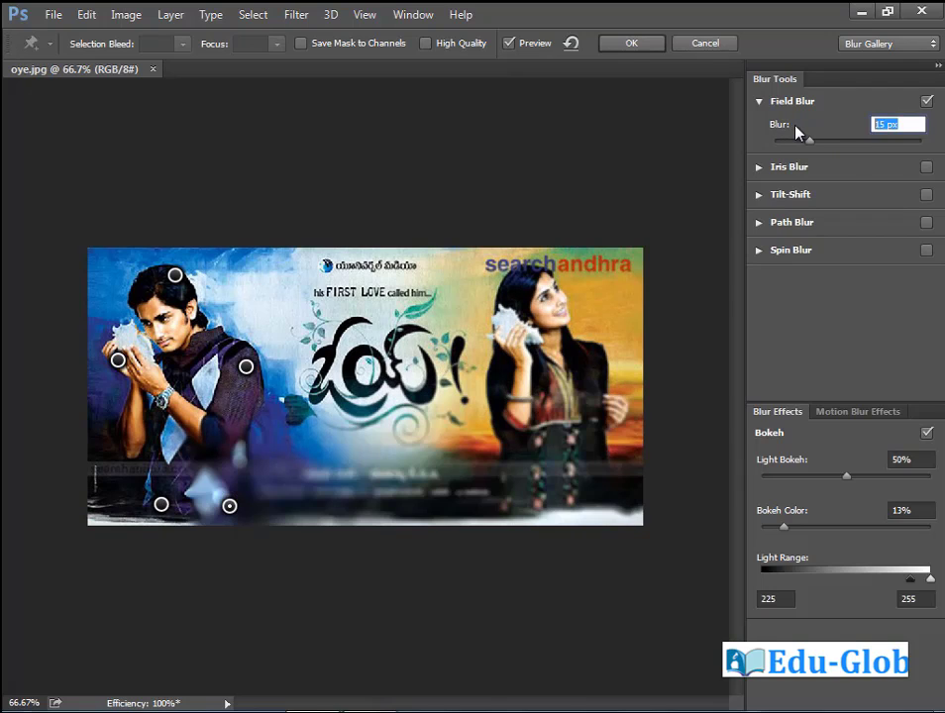
text(0)
key(Return)
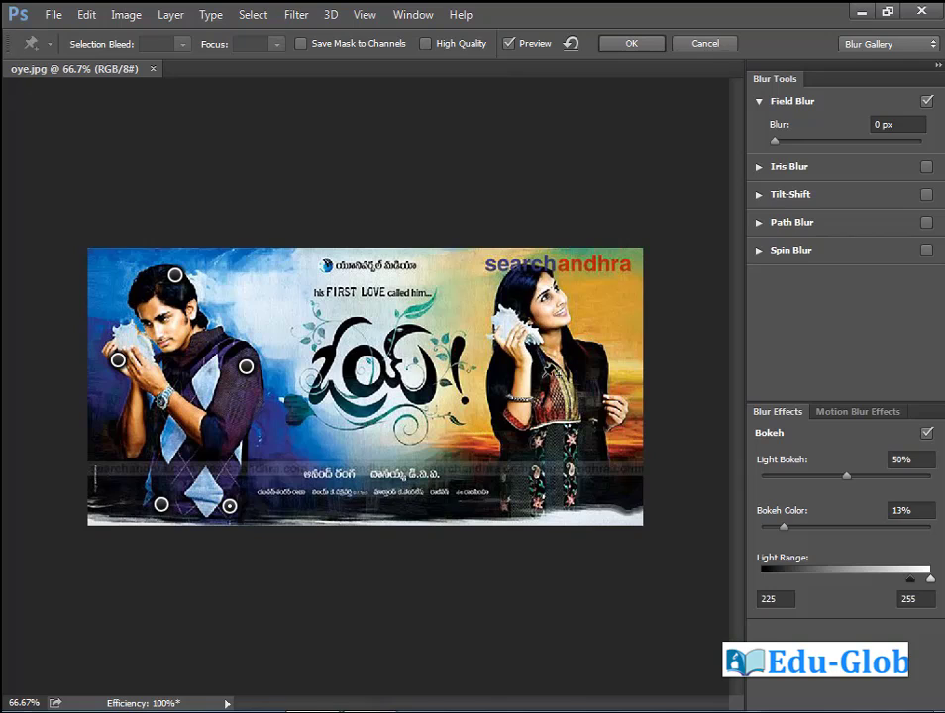
- Add a blur pin near the girl at 5 px with bokeh off
click(467, 347)
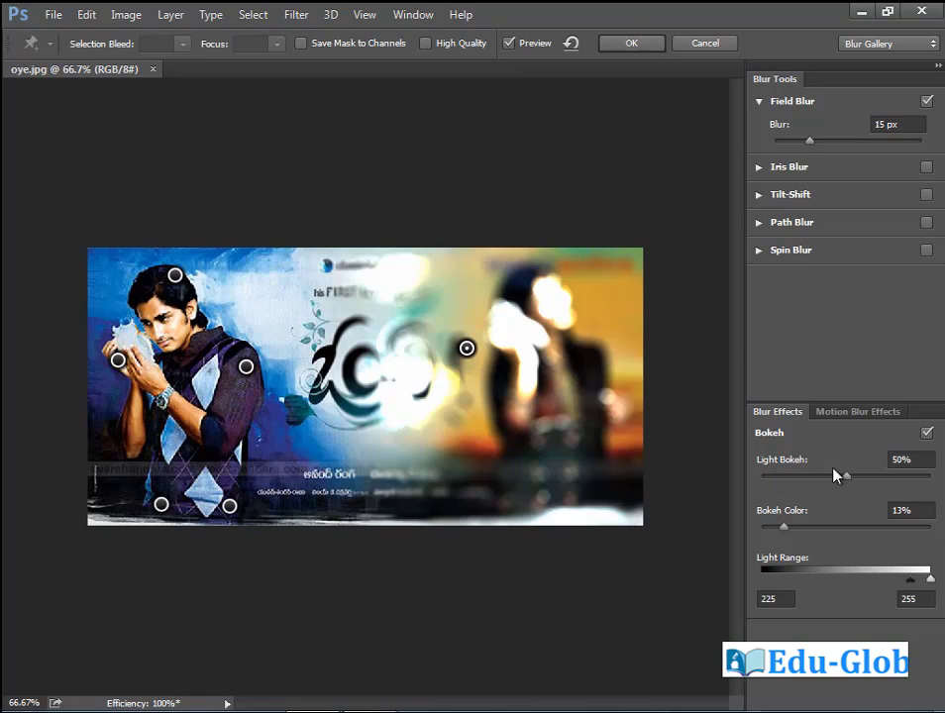
click(928, 434)
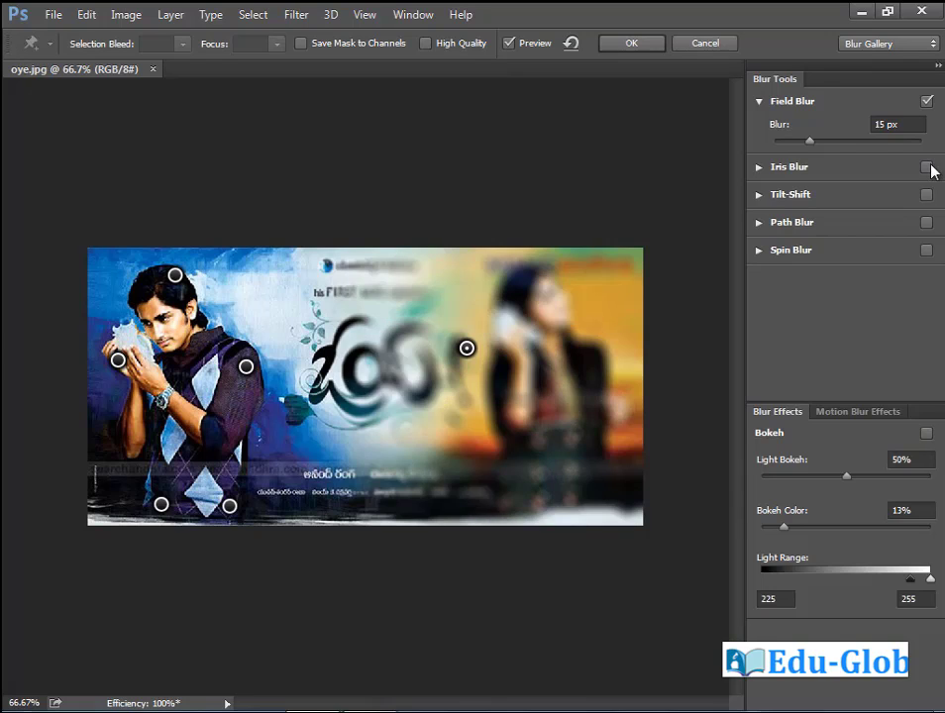
drag(812, 148, 805, 150)
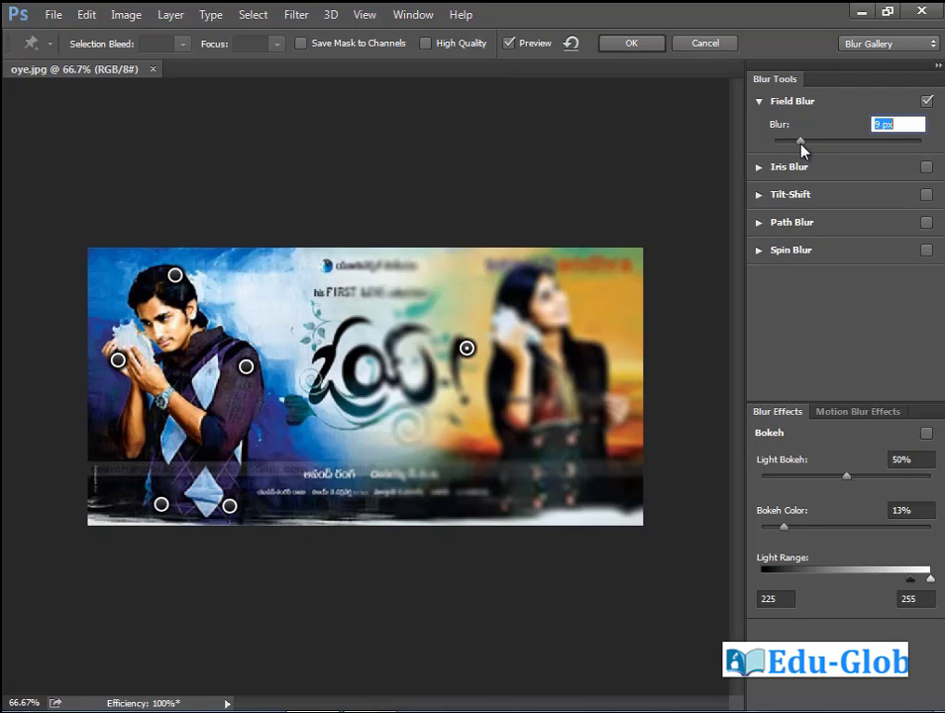
drag(803, 149, 790, 149)
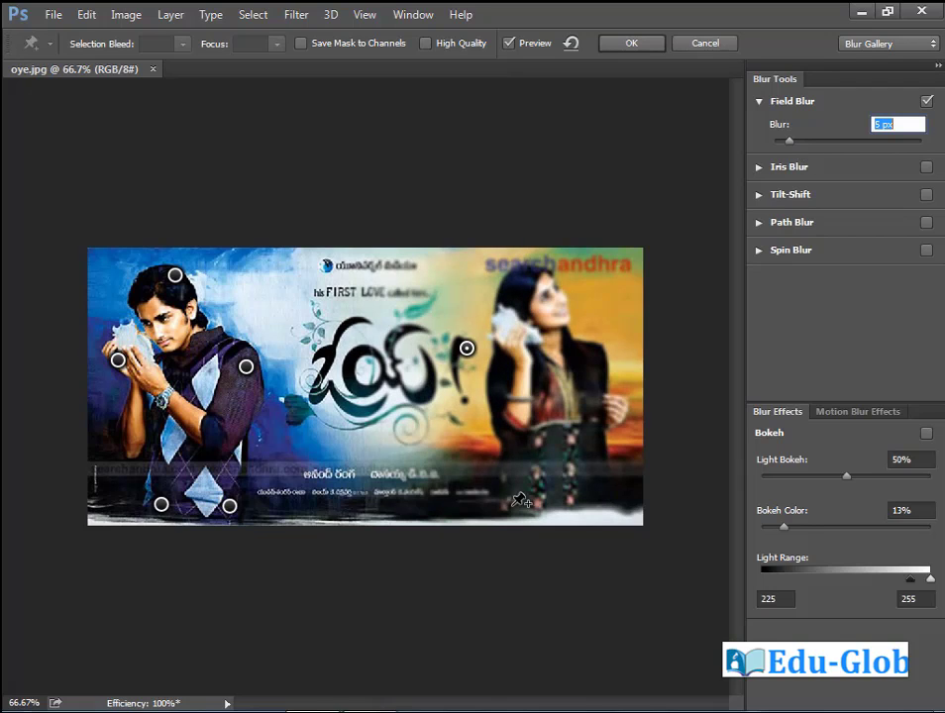
- Add corner pins: bottom-left at 20 px, top-left at 17 px, bokeh off
click(103, 503)
drag(811, 144, 817, 143)
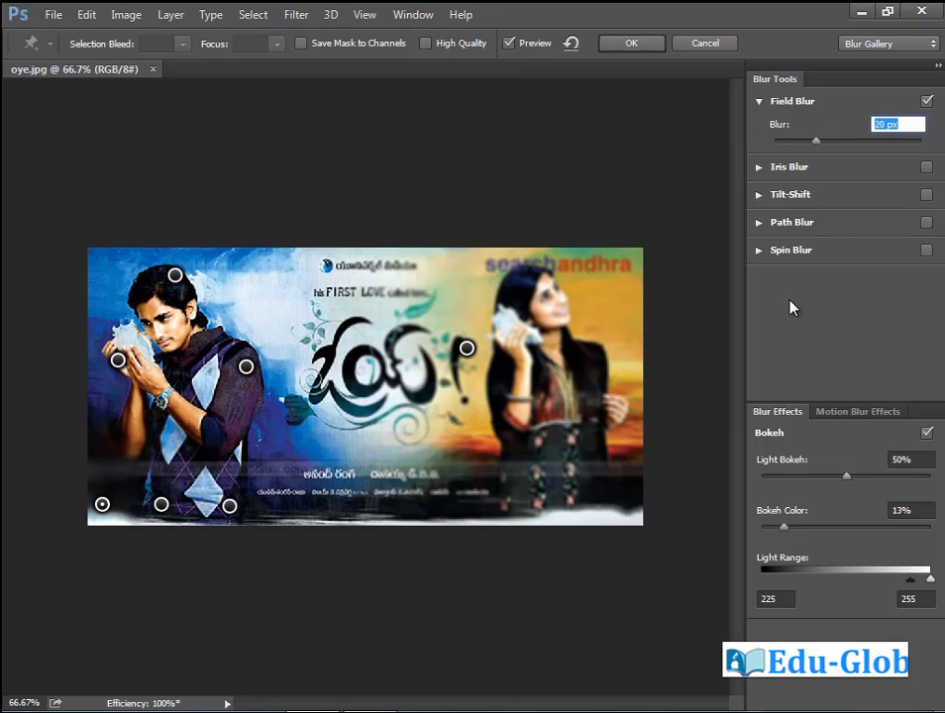
click(927, 434)
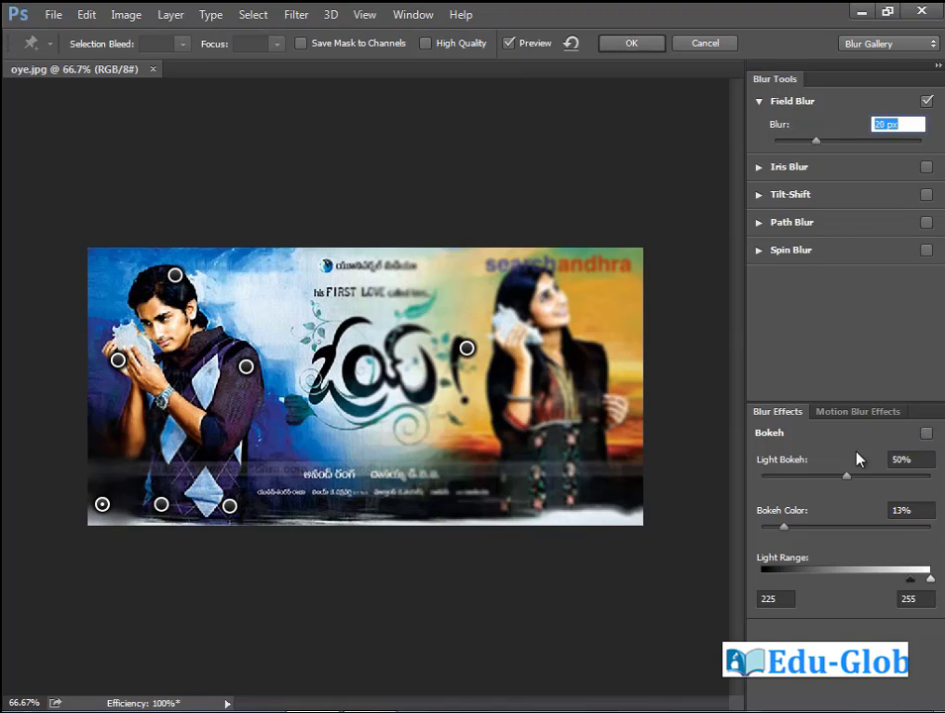
click(104, 271)
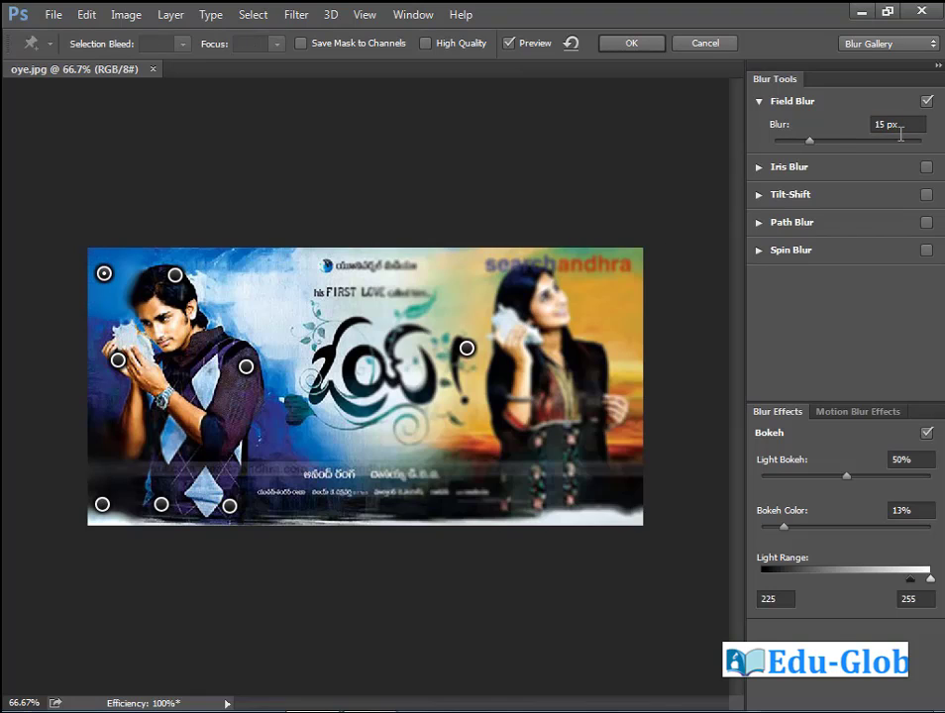
click(813, 142)
click(927, 434)
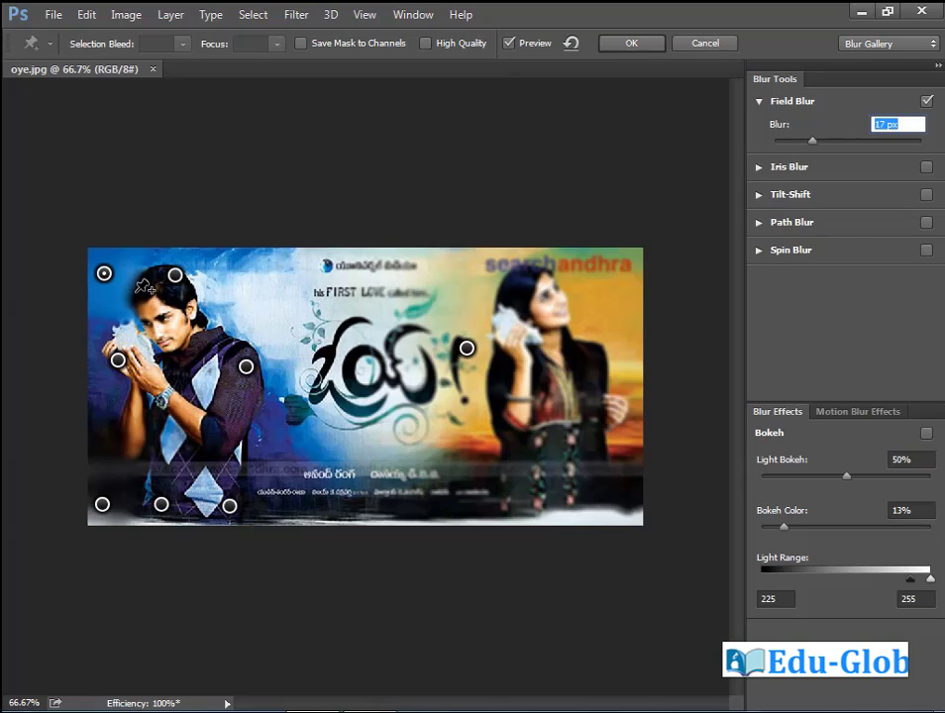
- Add a 0 px blur pin on the man's face and nudge the head pins
click(133, 290)
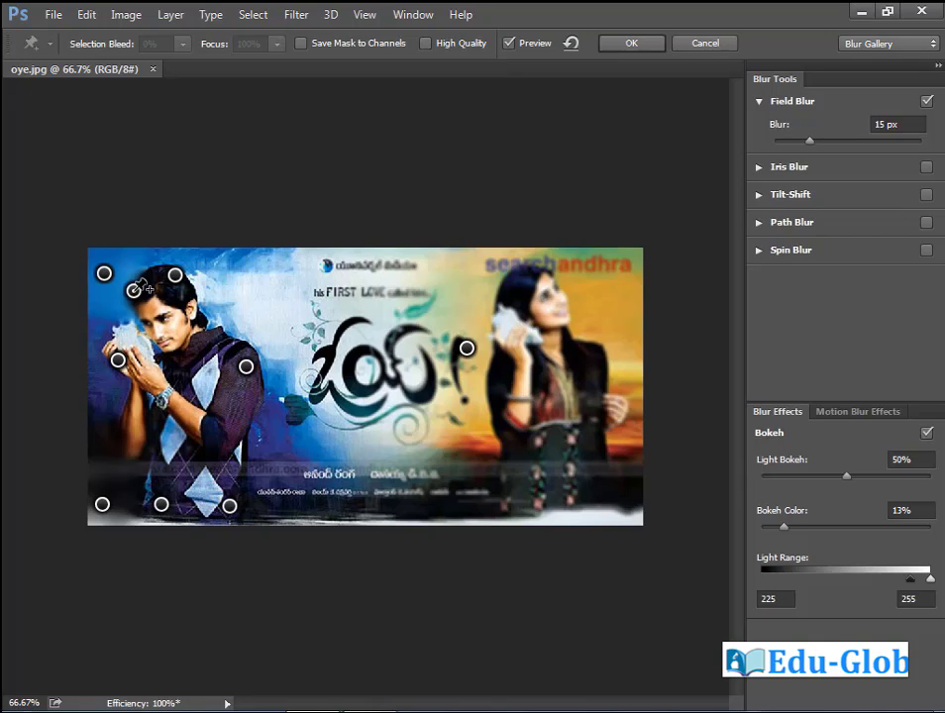
click(897, 124)
text(0)
key(Return)
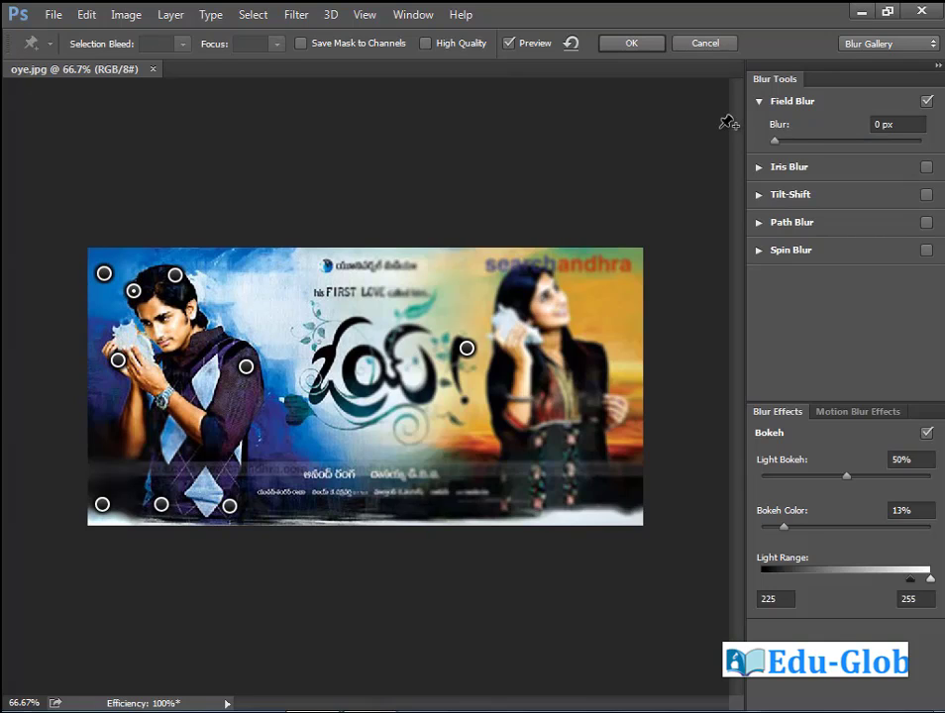
drag(134, 291, 139, 294)
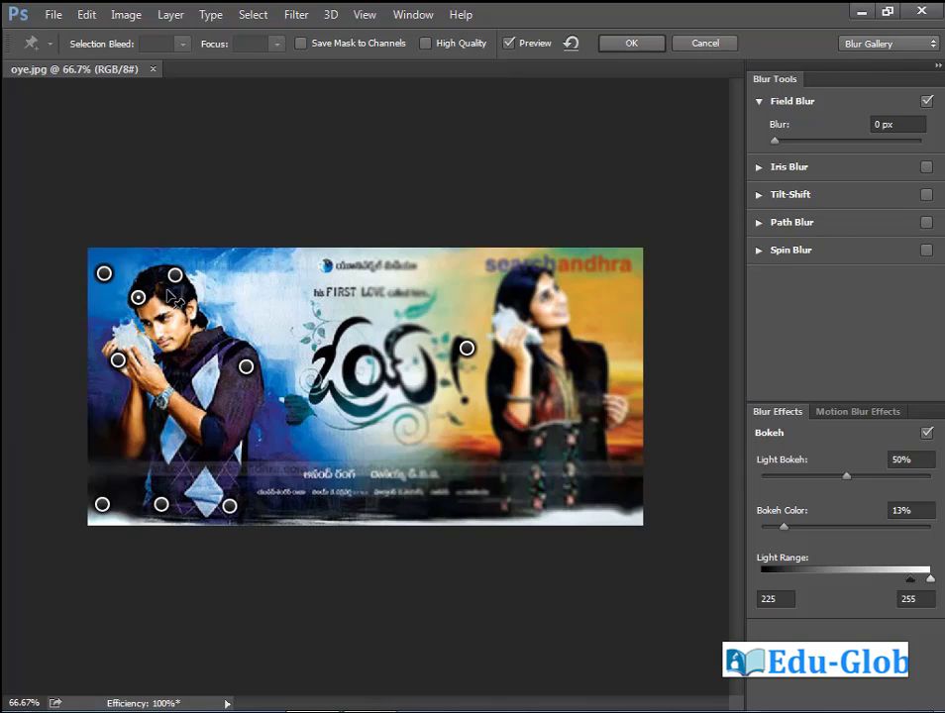
drag(175, 274, 174, 281)
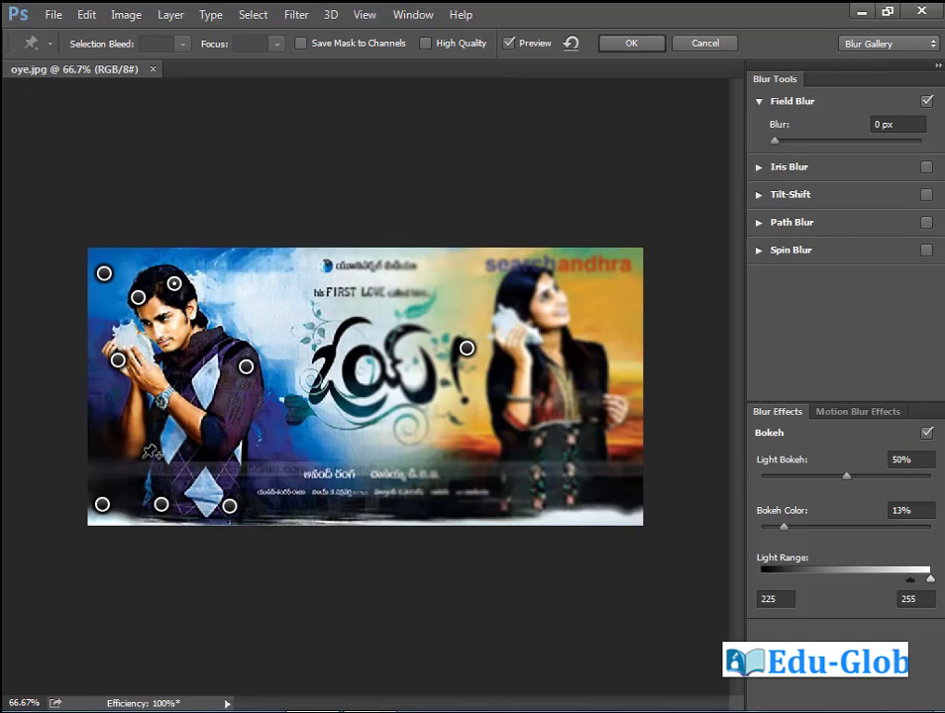
- Add a 0 px pin at the man's lower arm and a 5 px pin below centre
click(129, 444)
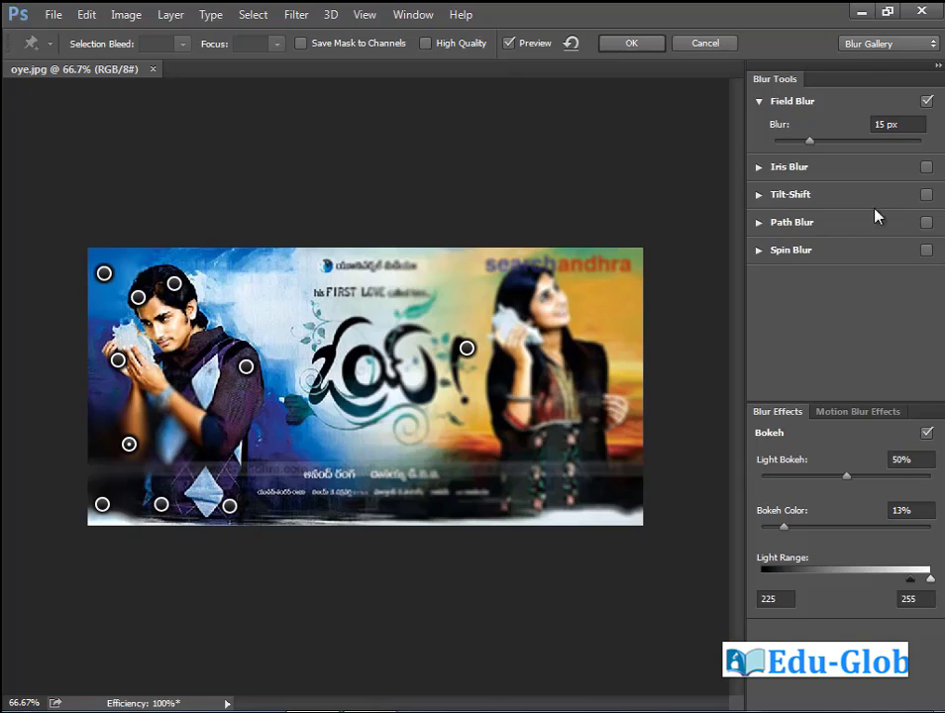
double_click(907, 123)
text(0)
key(Return)
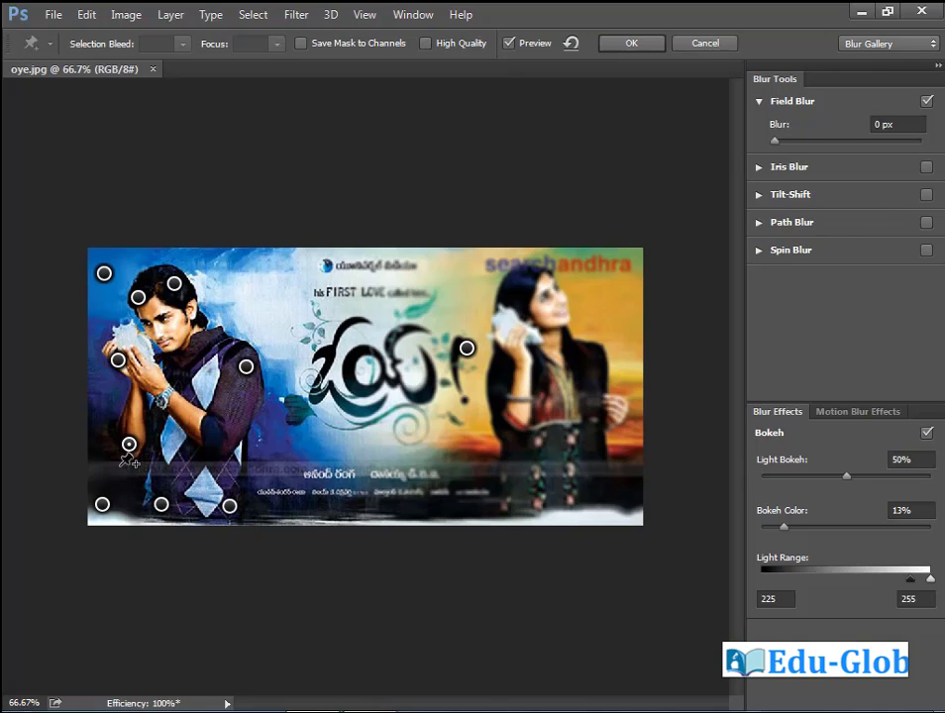
click(275, 449)
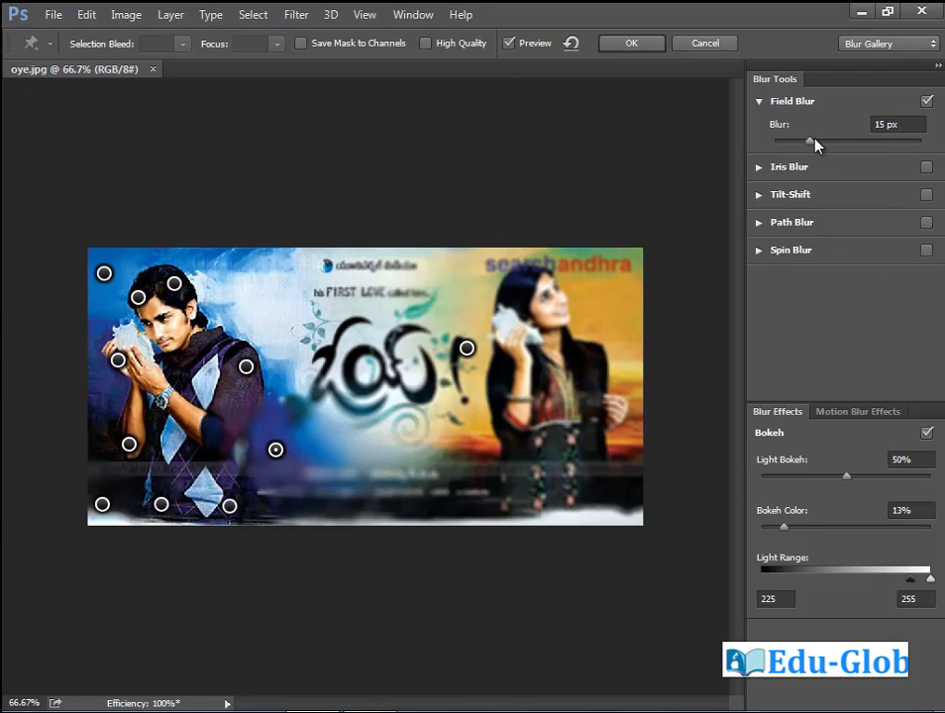
drag(814, 141, 787, 154)
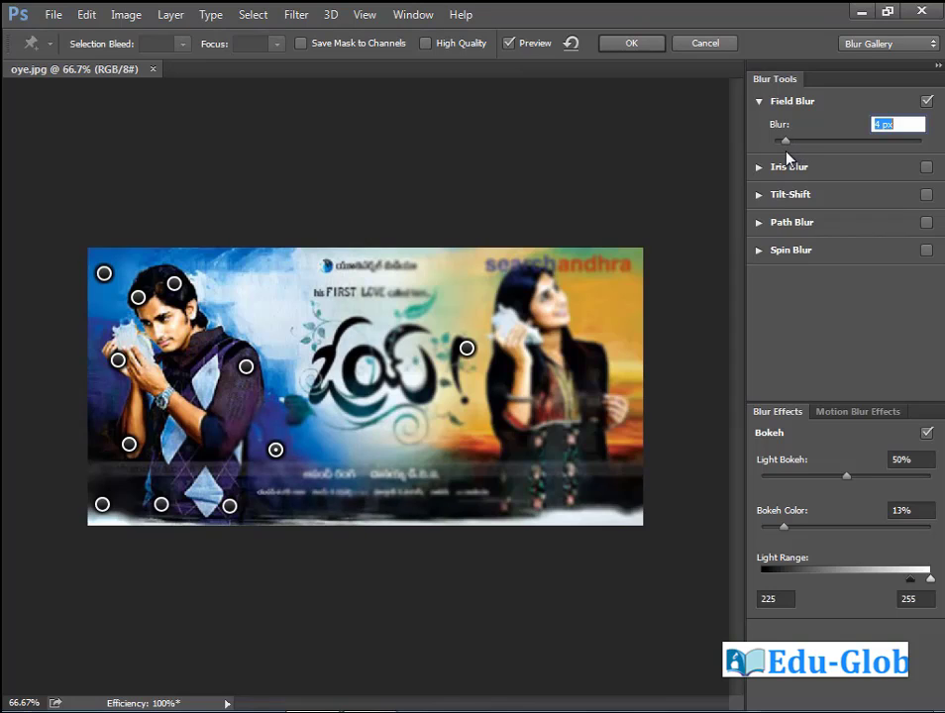
- Add pins beside the man's arm, above the title and top right, blurring at 12 px
click(239, 429)
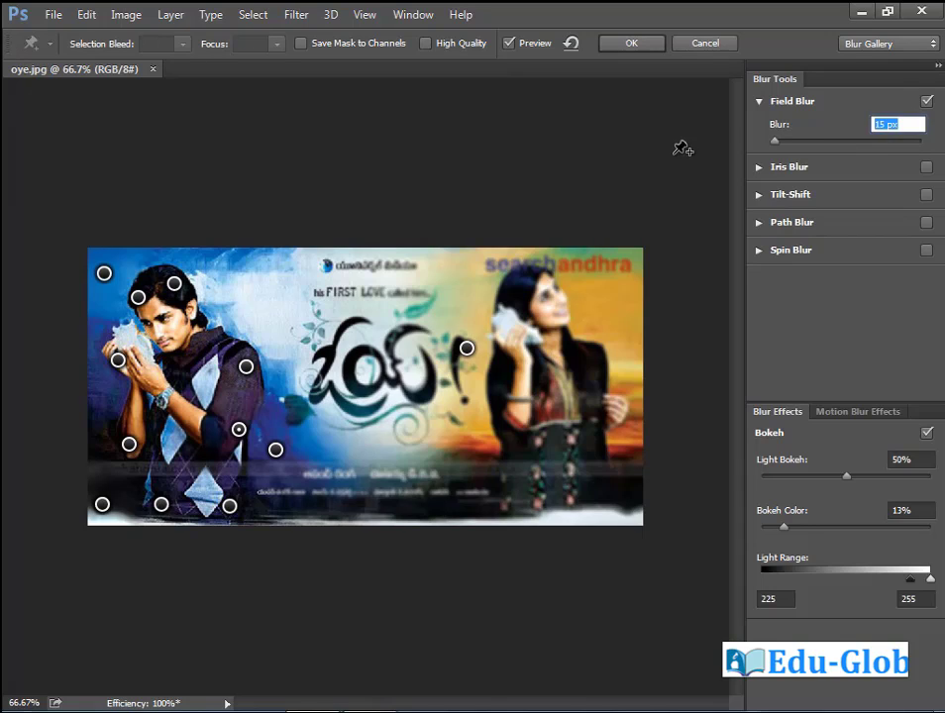
click(291, 280)
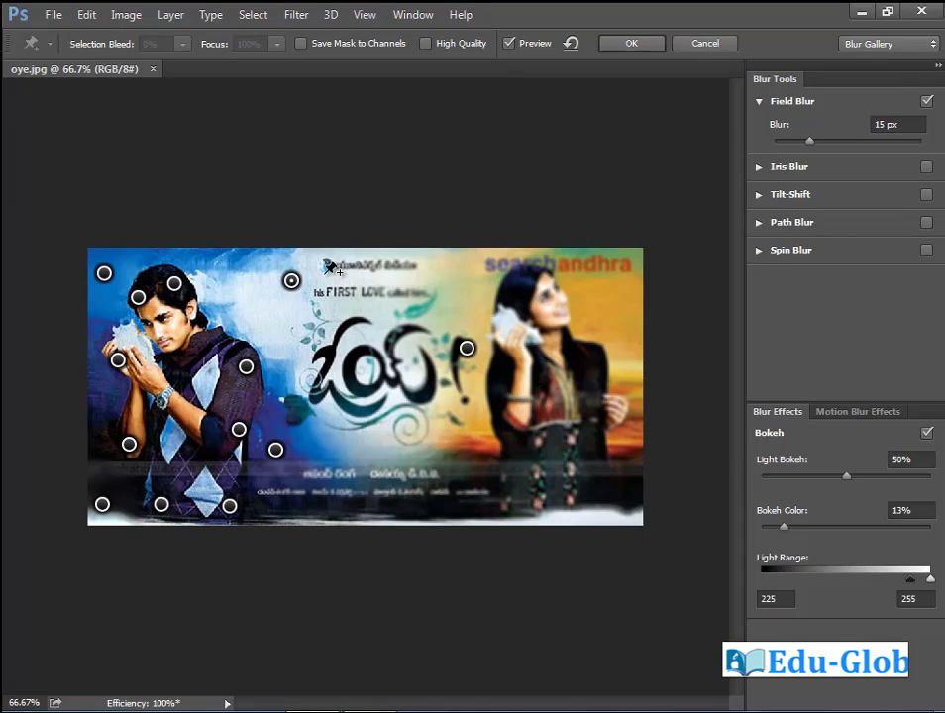
click(614, 283)
drag(809, 141, 806, 141)
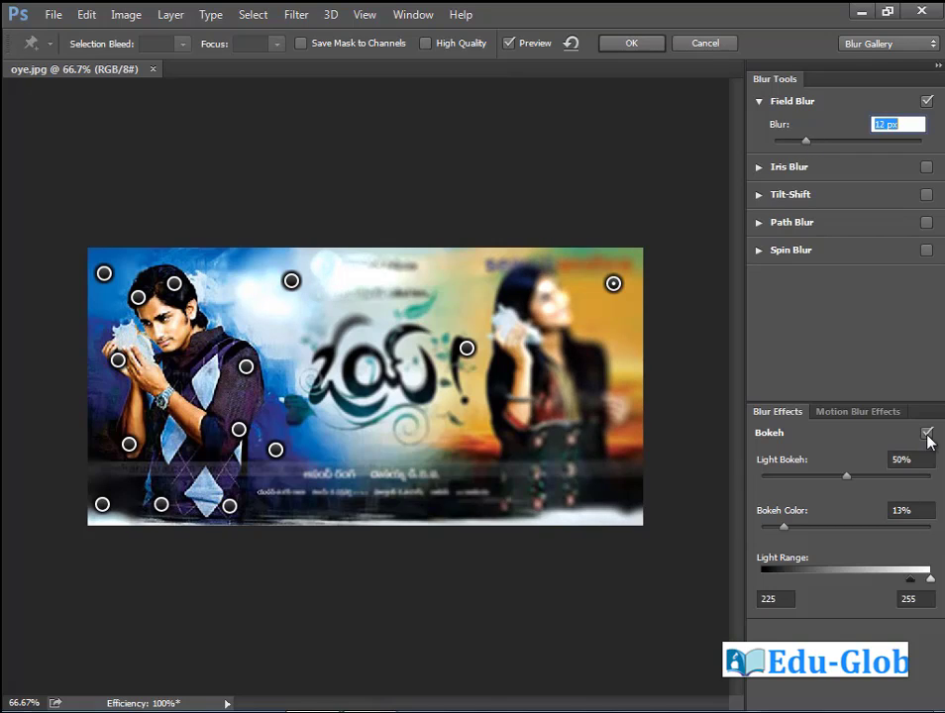
drag(614, 284, 631, 267)
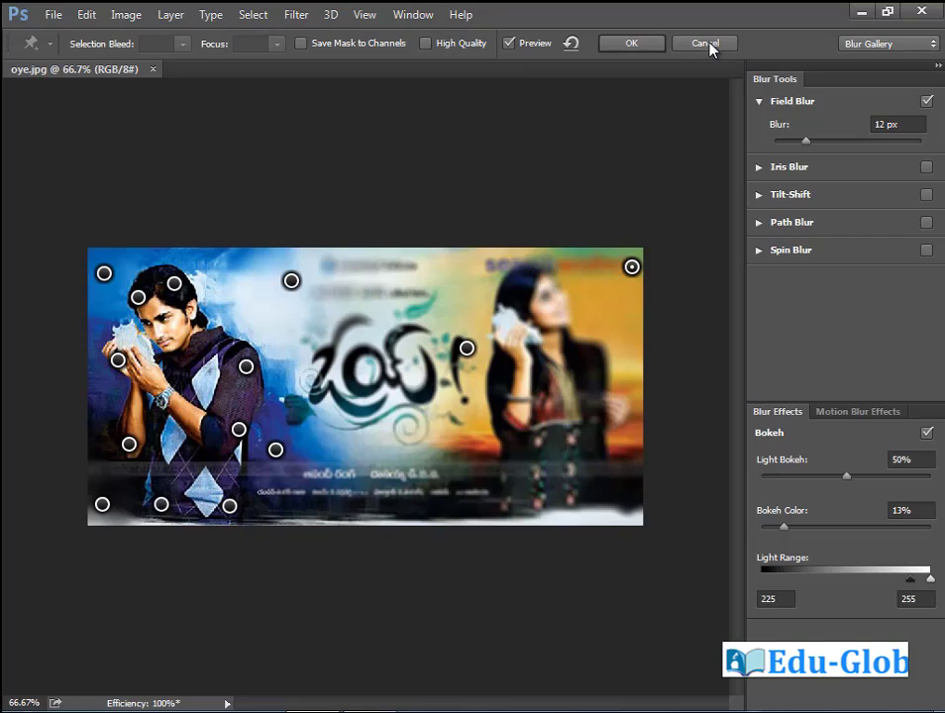
- Compare the Field Blur preview off and on, then apply the blur to oye.jpg
click(509, 44)
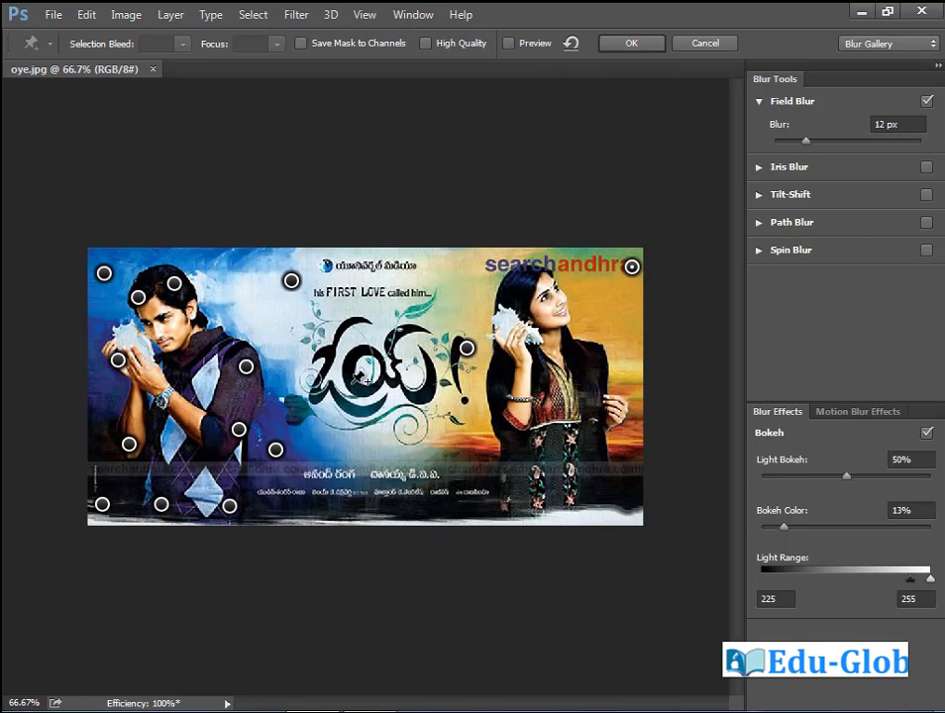
click(510, 44)
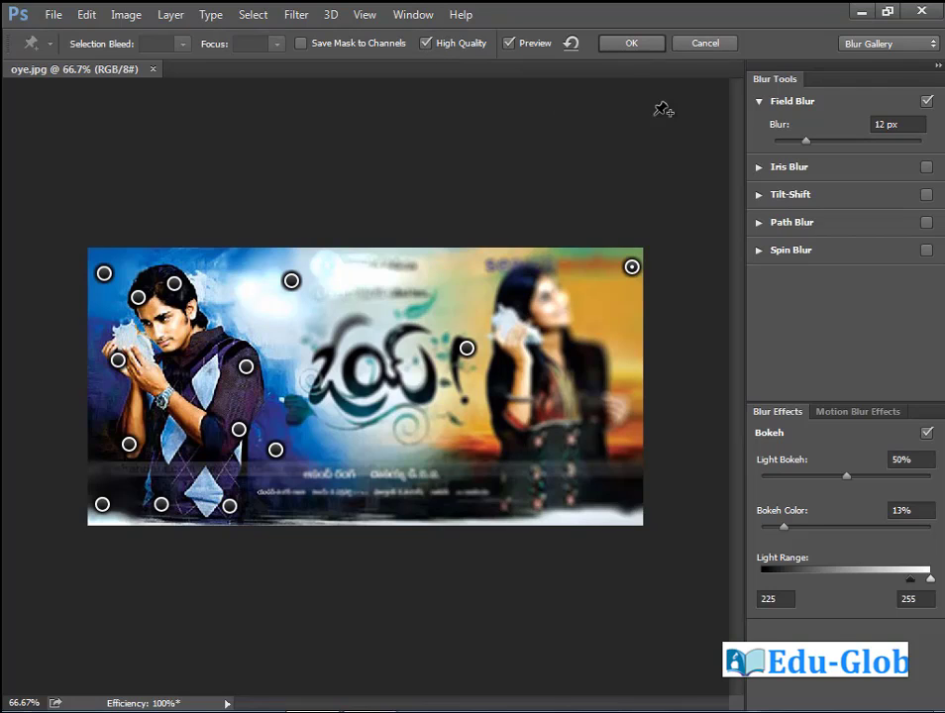
click(635, 44)
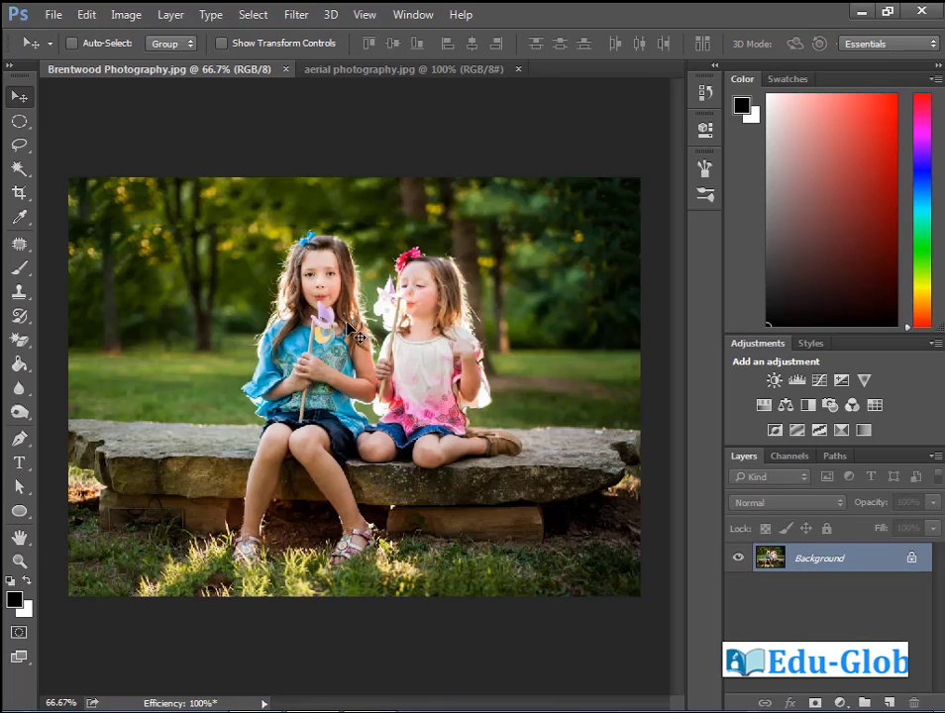
- Start an Iris Blur on Brentwood Photography.jpg from Filter > Blur Gallery
click(299, 15)
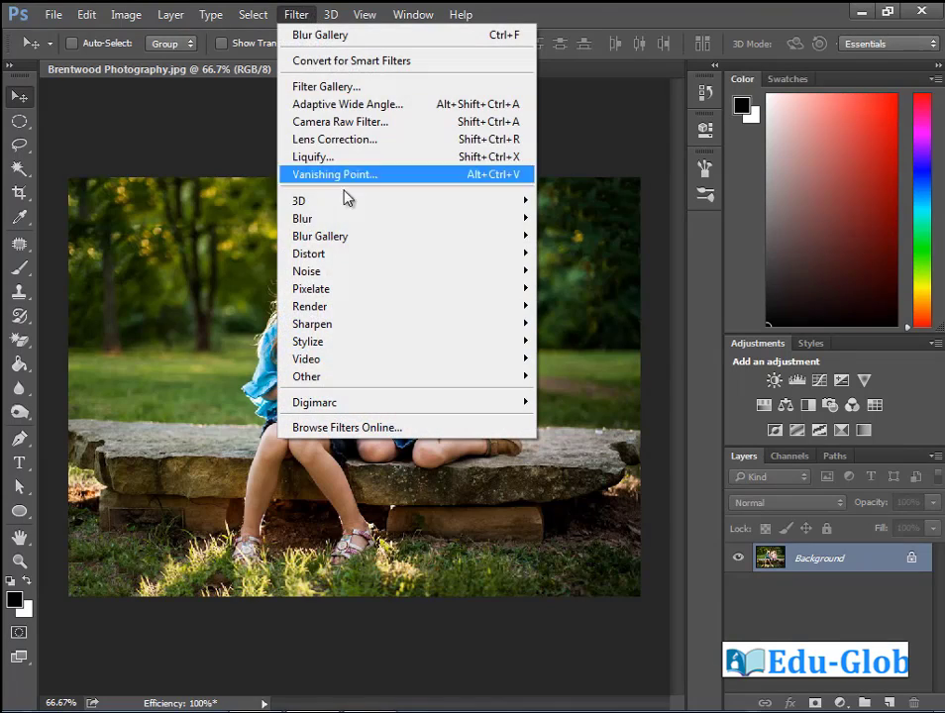
mouse_move(320, 235)
click(585, 250)
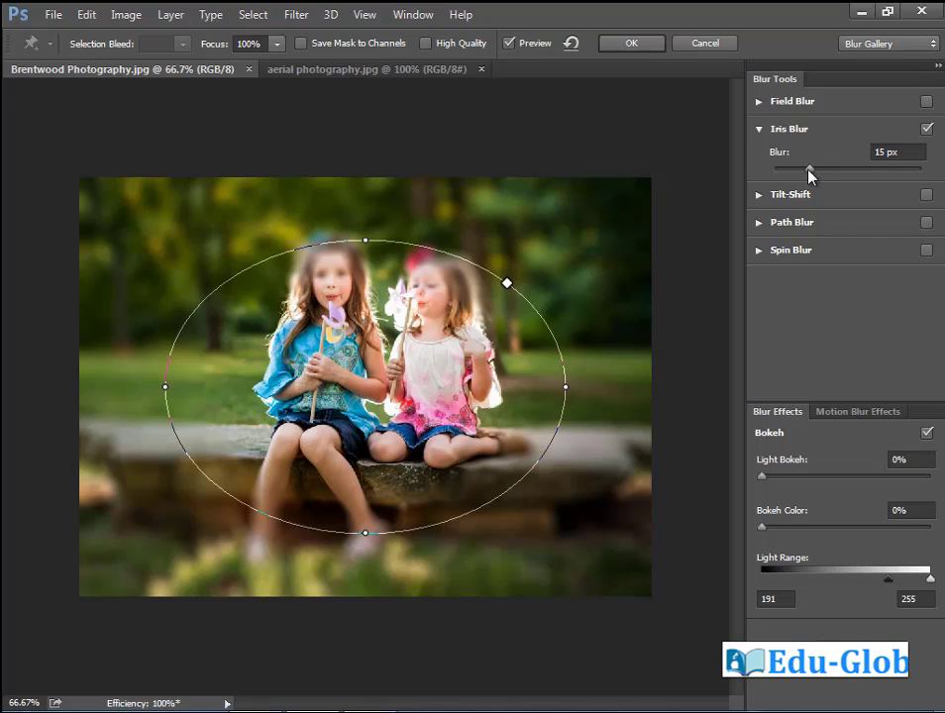
- Raise the Iris Blur to 21 px and reshape the ellipse into a near-circle
drag(811, 176, 817, 173)
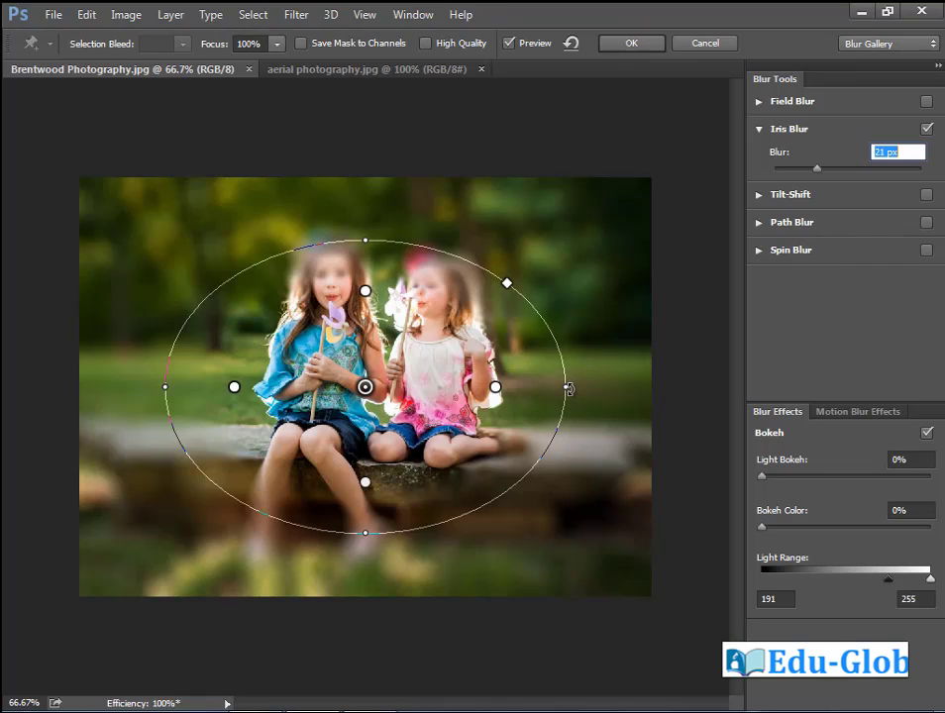
mouse_move(571, 386)
mouse_down()
mouse_move(544, 372)
mouse_move(552, 401)
mouse_up()
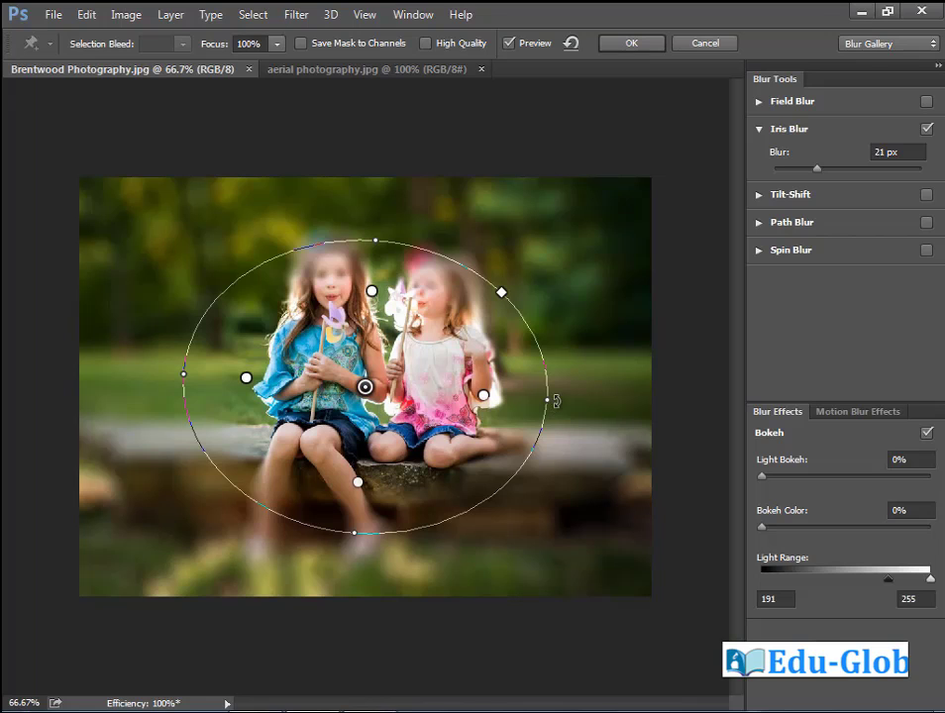
drag(543, 401, 471, 396)
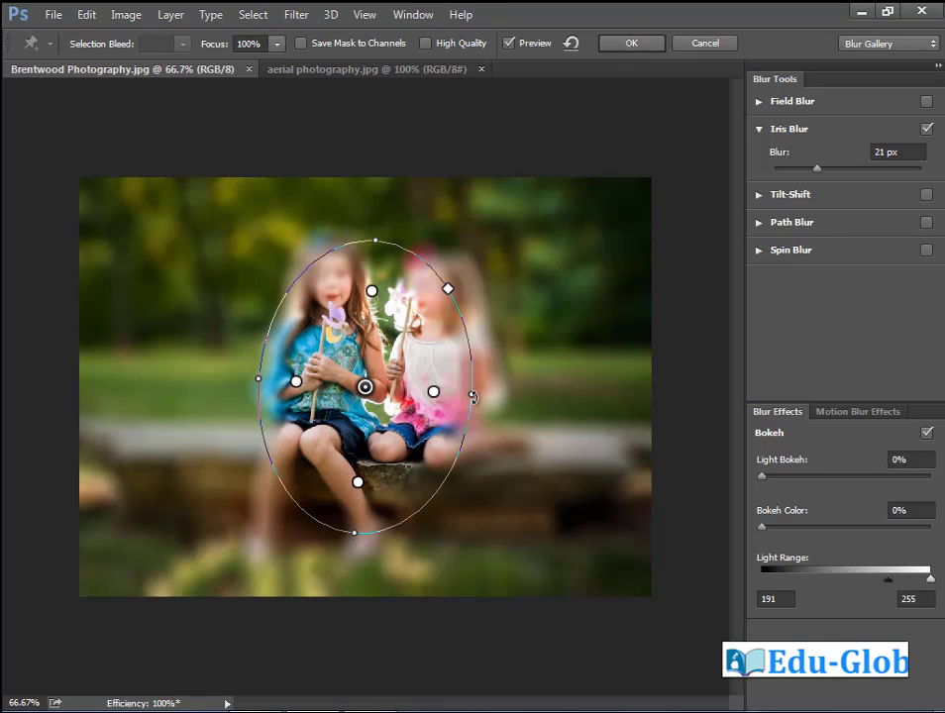
drag(473, 396, 527, 414)
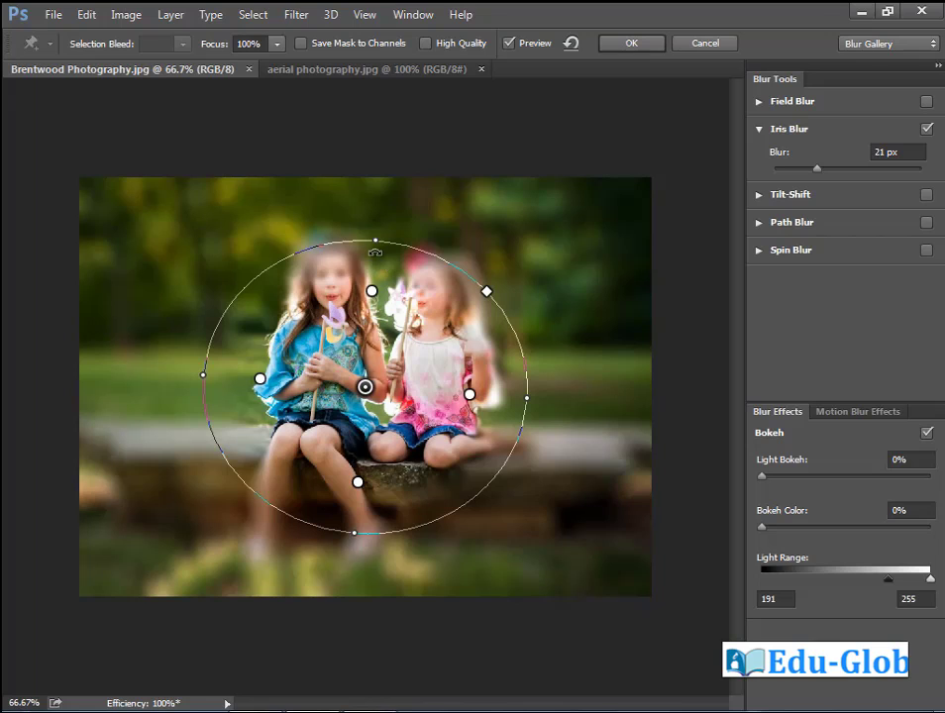
drag(375, 242, 379, 274)
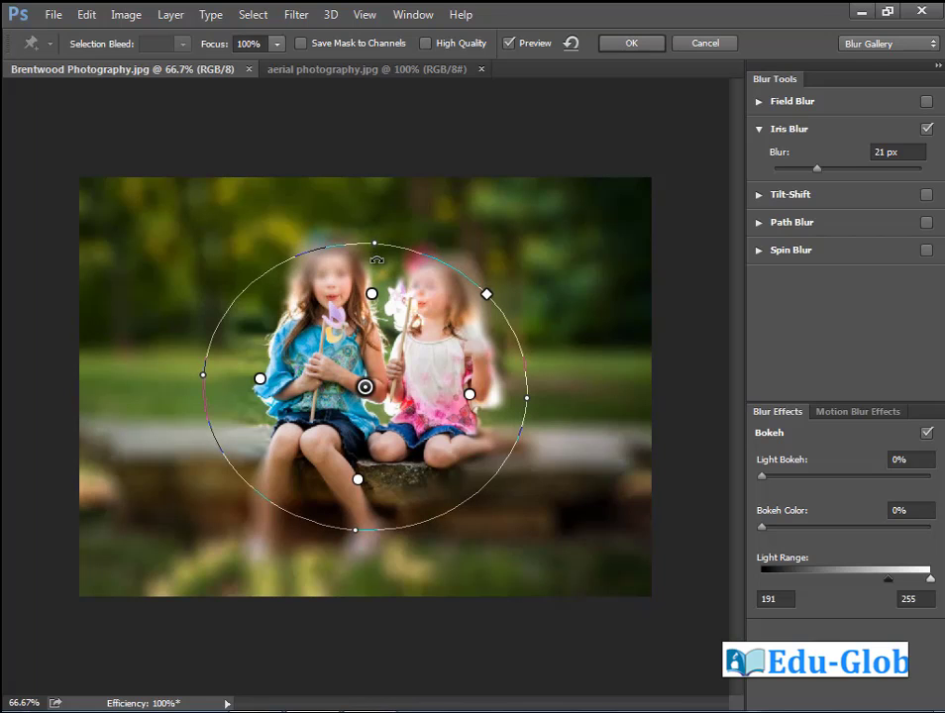
click(378, 274)
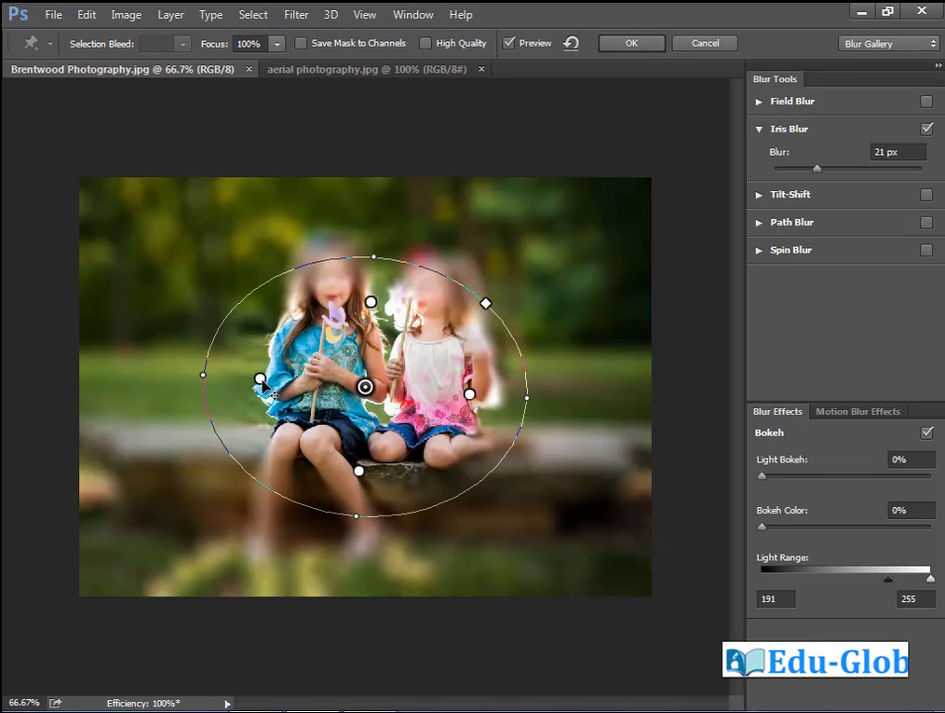
- Widen the sharp zone, adjust left falloff, and move the sharp area onto the girls' faces
drag(267, 386, 254, 384)
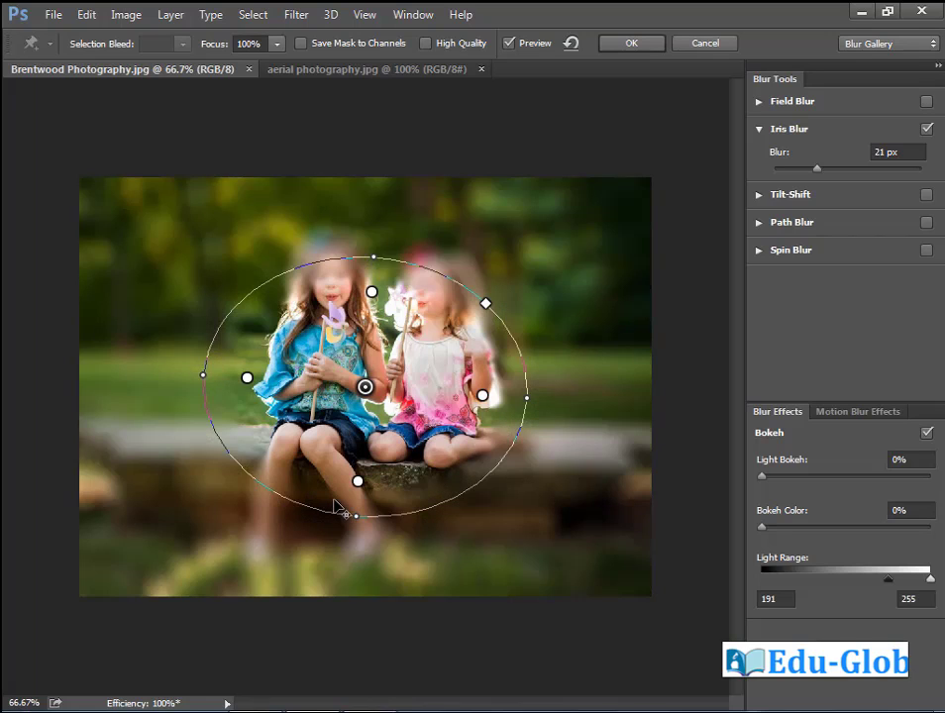
drag(242, 382, 229, 388)
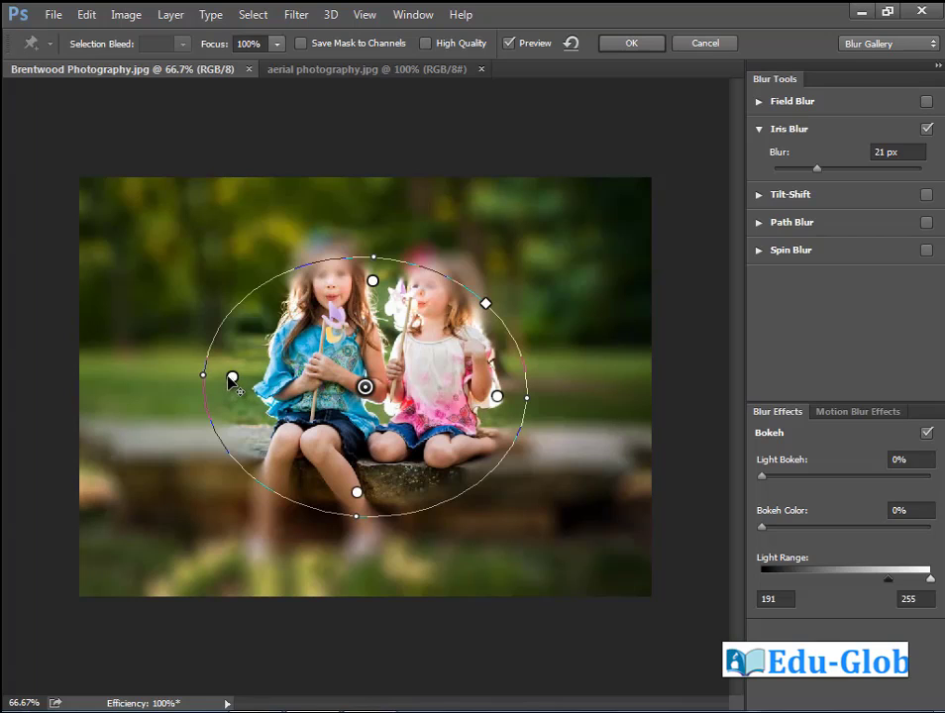
drag(246, 392, 286, 395)
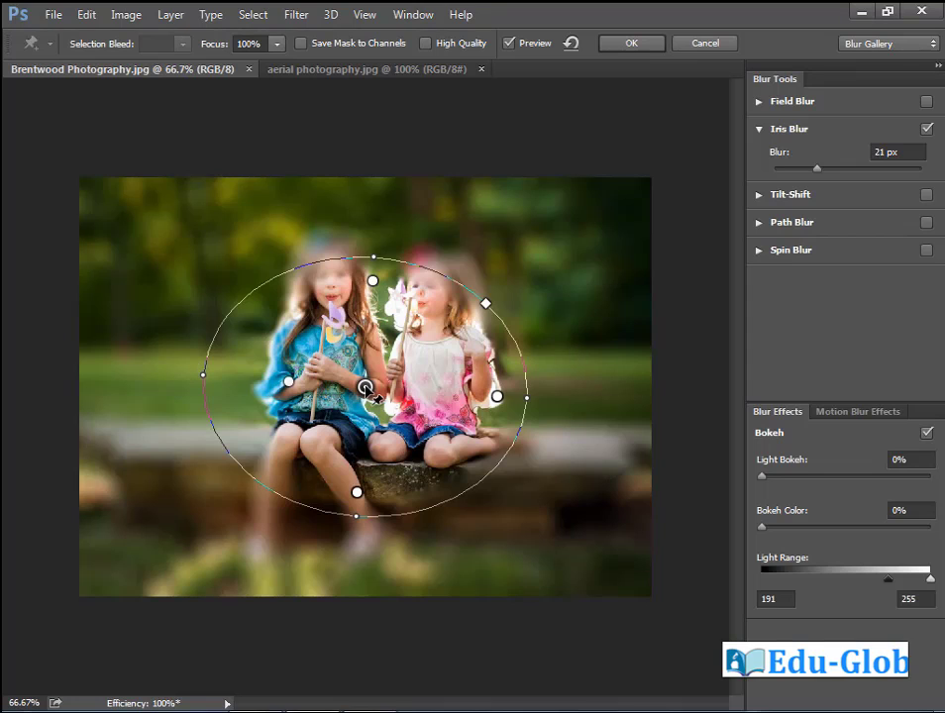
drag(365, 387, 338, 317)
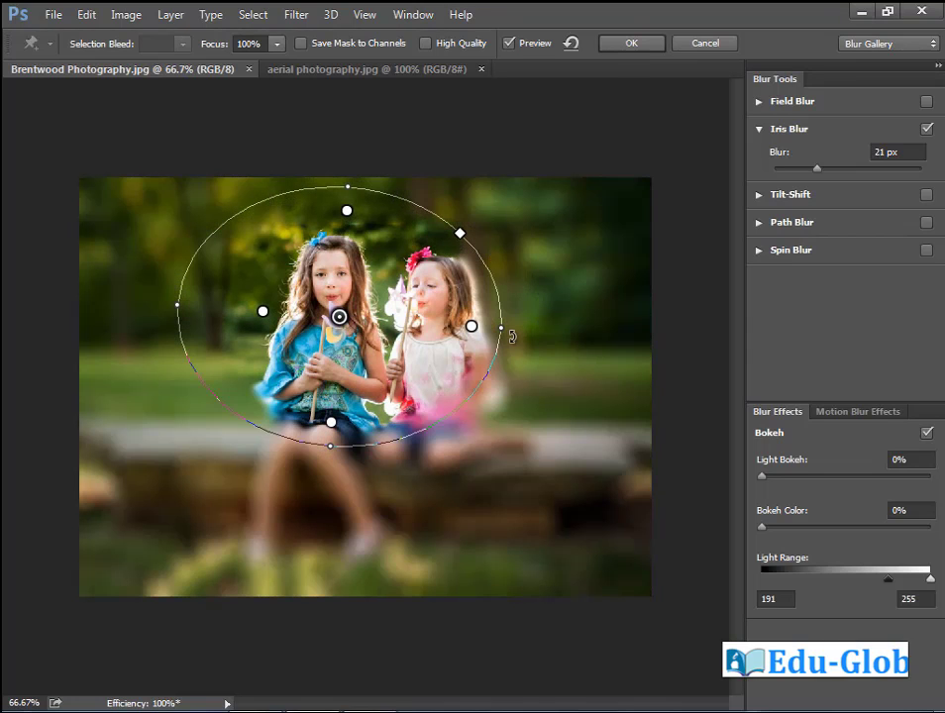
- Reshape the Iris Blur into a circle around both girls with a wider sharp zone
drag(511, 337, 509, 317)
drag(169, 318, 170, 330)
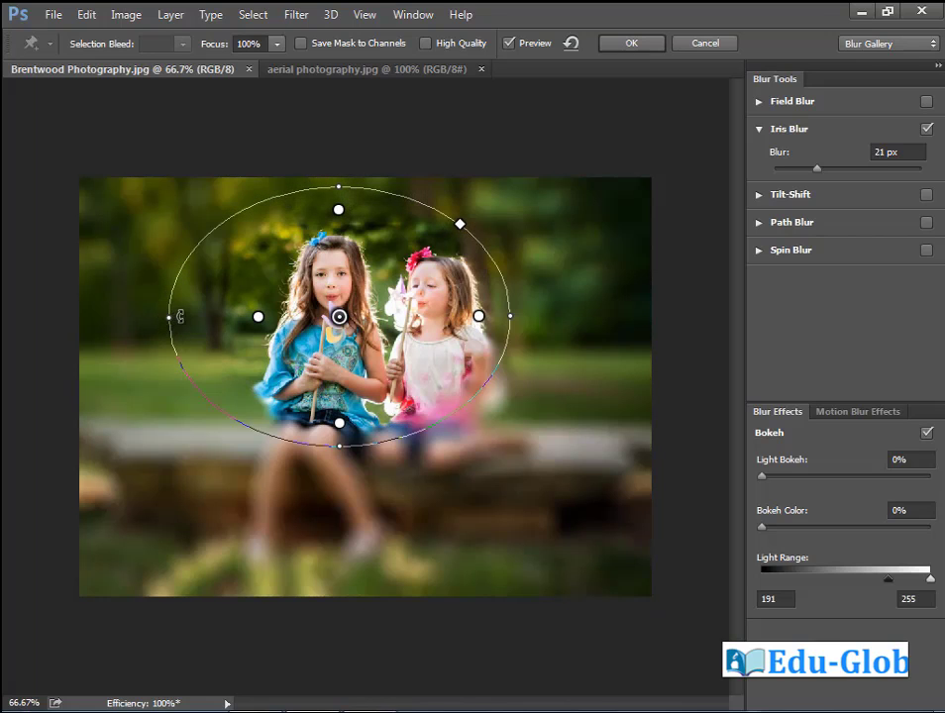
drag(180, 317, 202, 317)
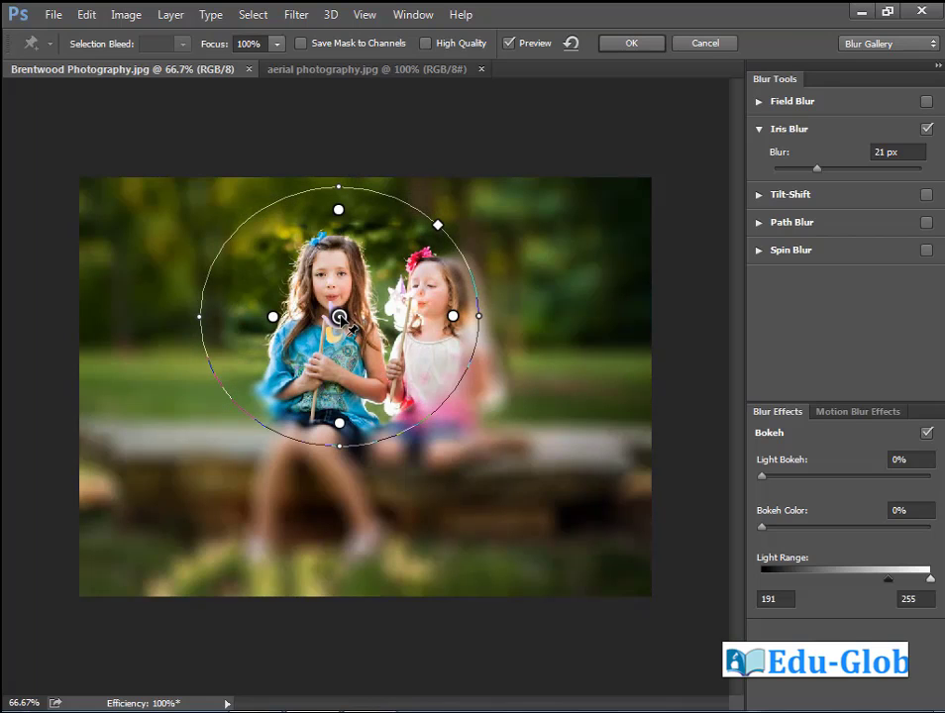
drag(339, 317, 371, 314)
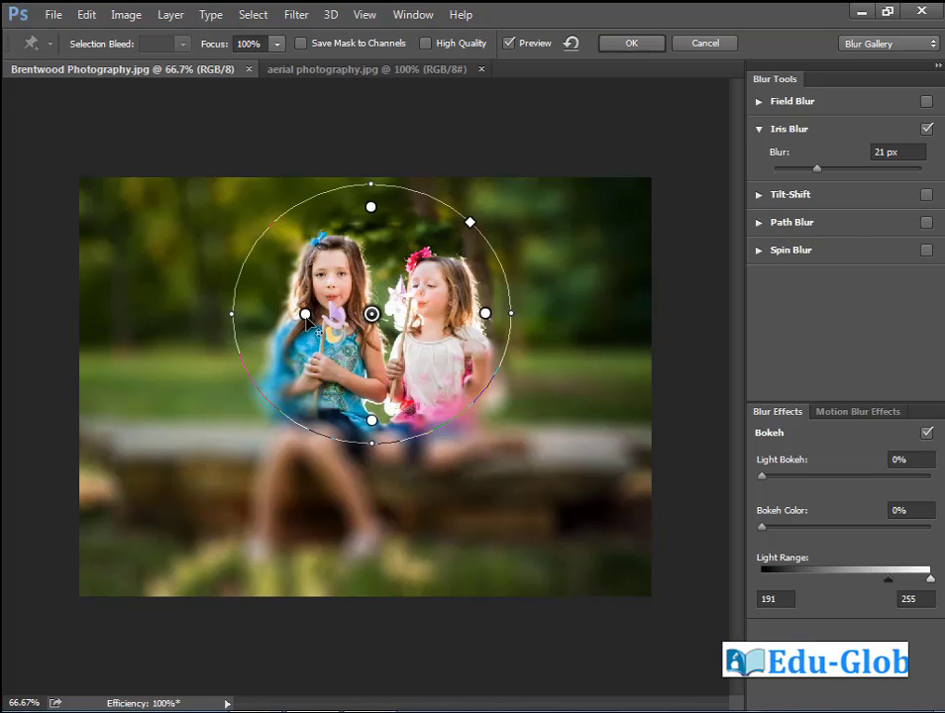
drag(300, 323, 279, 329)
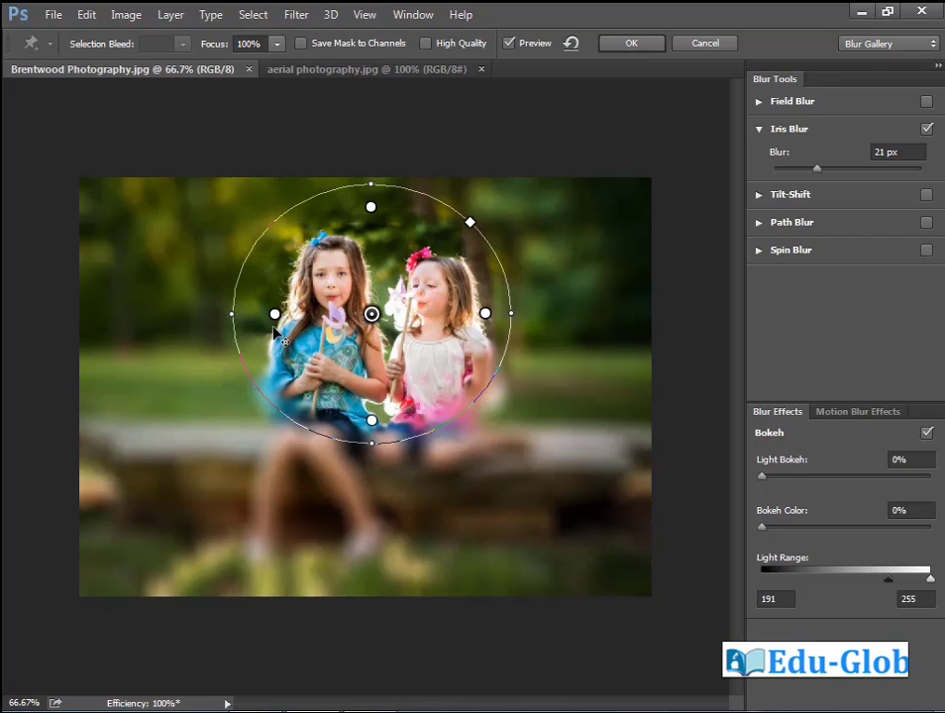
drag(372, 209, 373, 220)
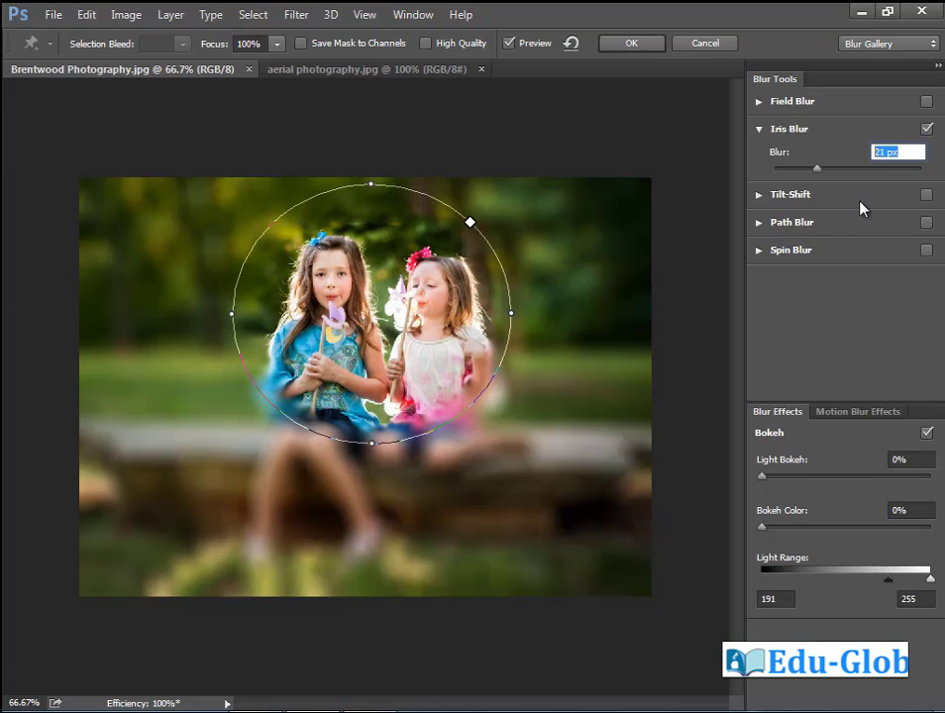
- Apply the Iris Blur at 15 px to the girls' photo
text(1)
text(5)
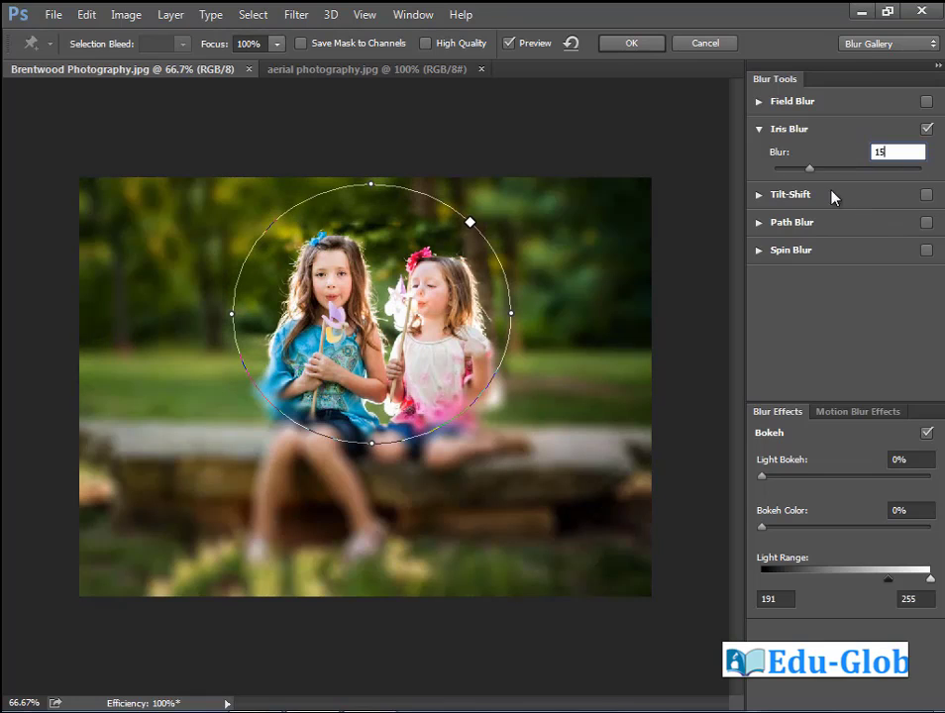
click(632, 44)
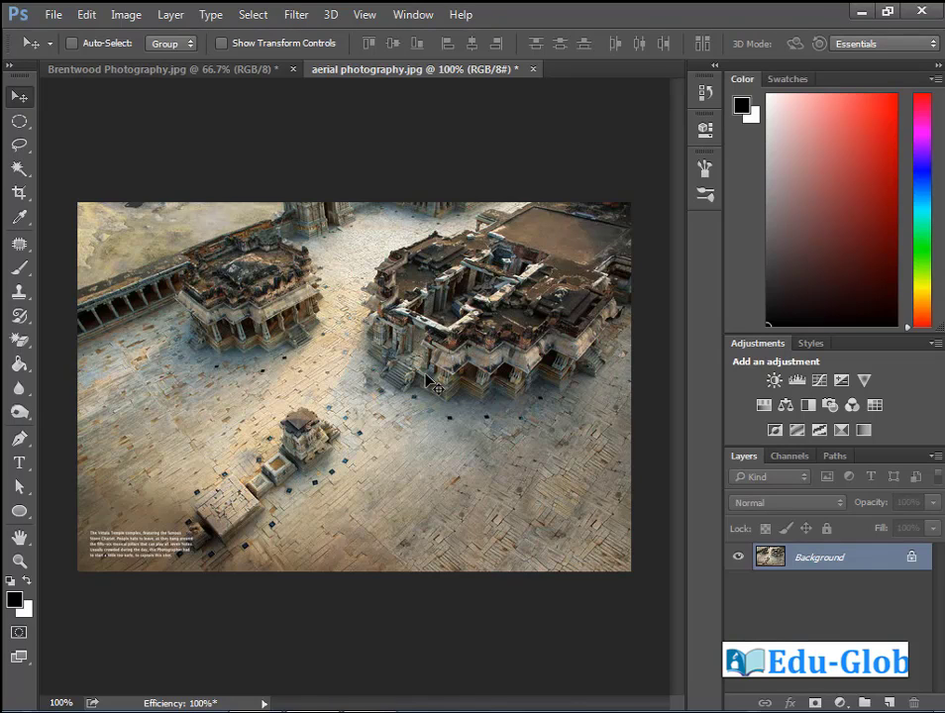
- Convert the aerial photo's Background layer into a smart object (Layer 0) for Camera Raw filtering
right_click(823, 563)
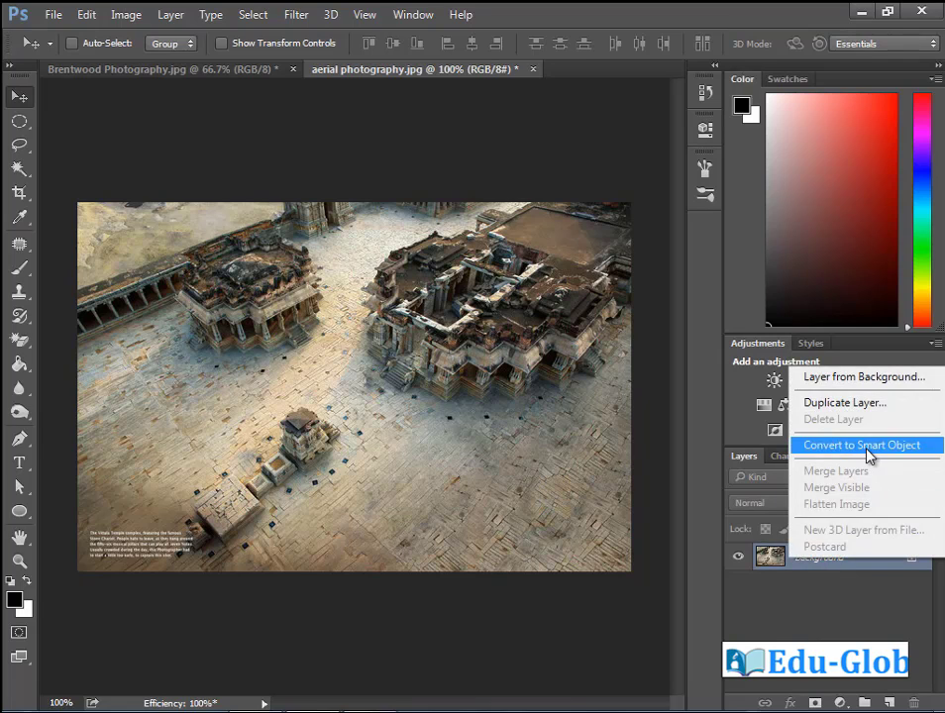
click(814, 448)
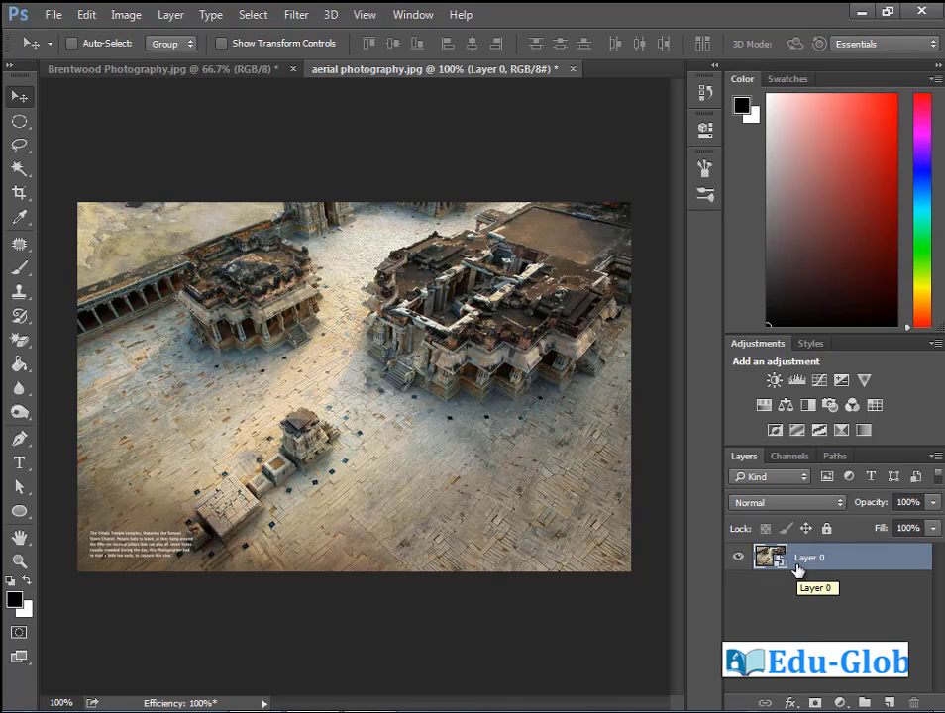
click(299, 20)
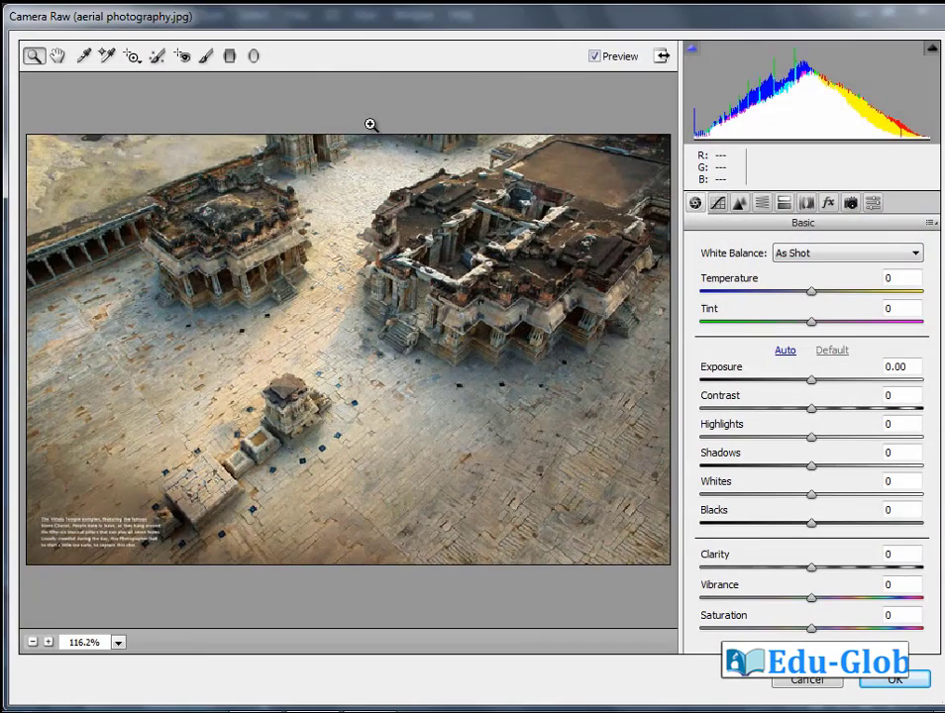
- Set up a Radial Filter with raised Exposure and Highlights and Feather 83
click(252, 57)
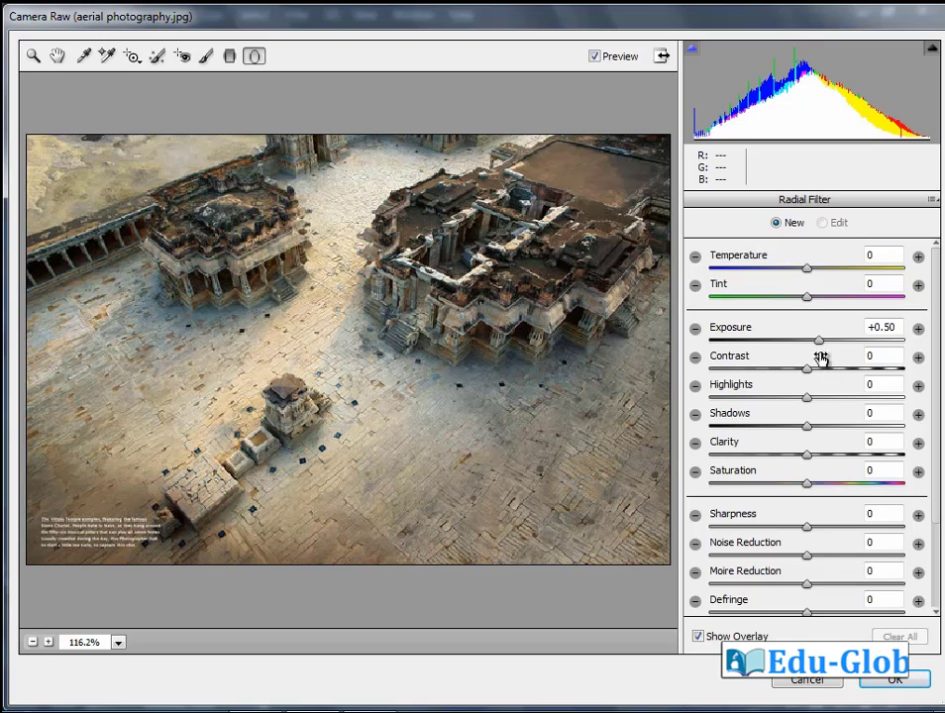
drag(825, 349, 865, 352)
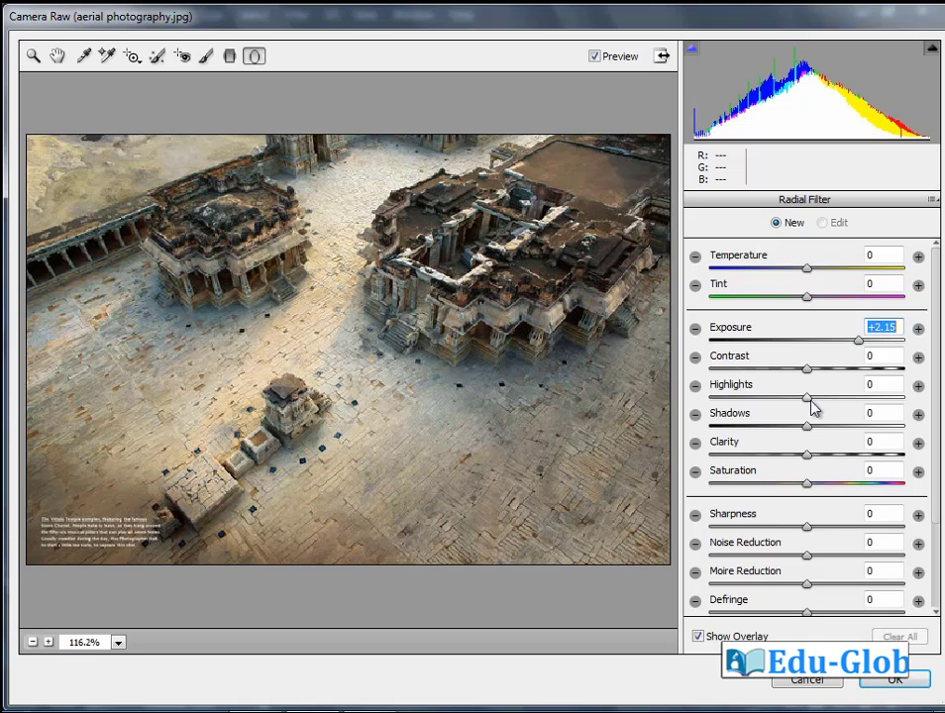
drag(810, 400, 833, 404)
scroll(867, 445, down, 3)
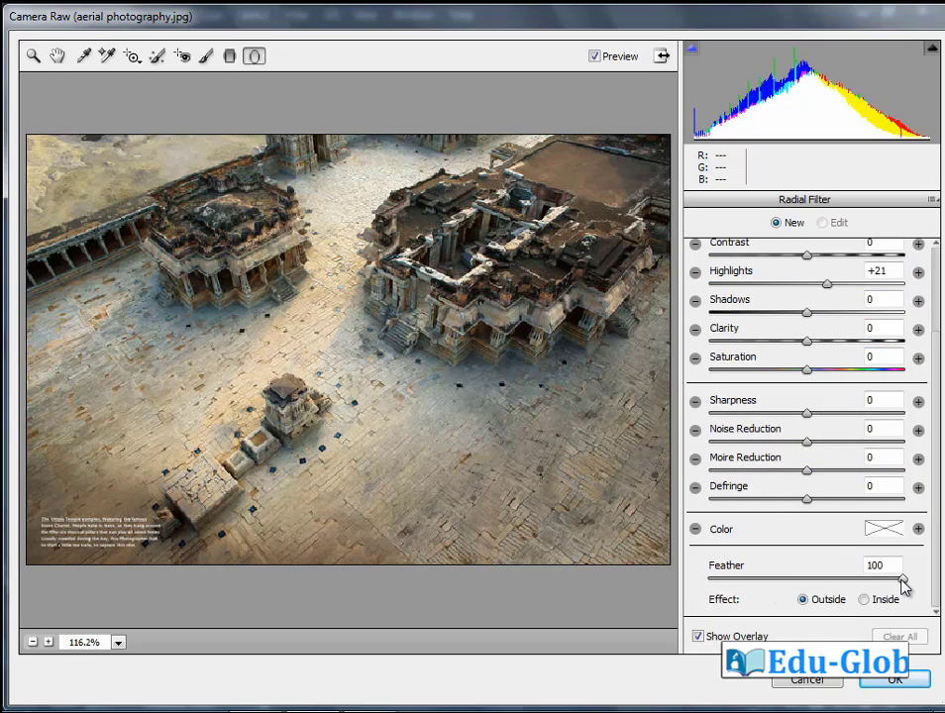
drag(901, 579, 870, 580)
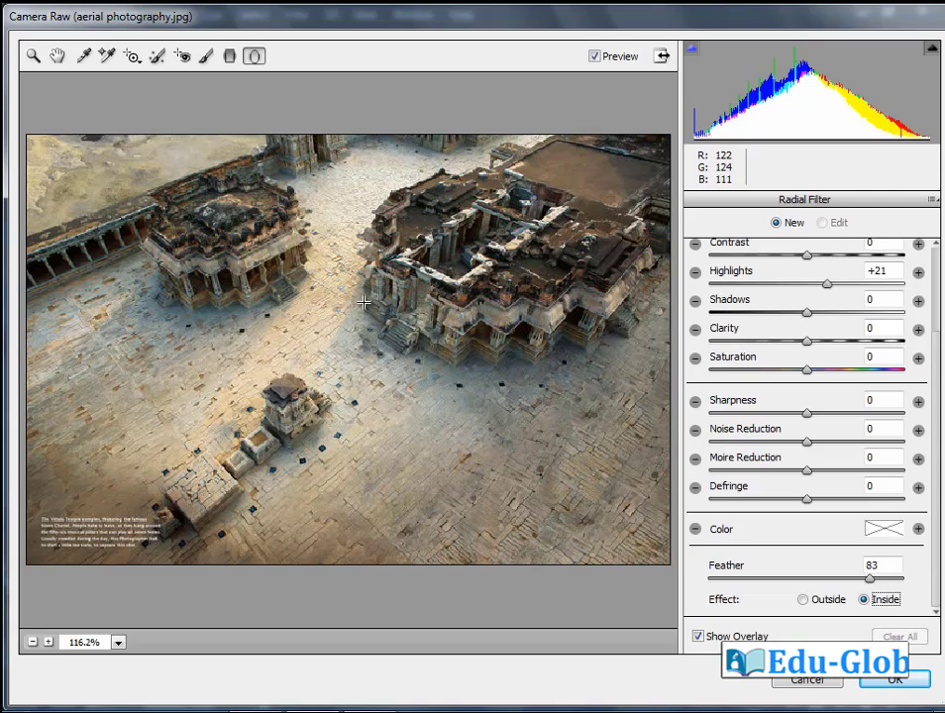
- Draw the radial ellipse, move it beside the large temple, and fine-tune to Exposure +1.35
drag(349, 298, 443, 386)
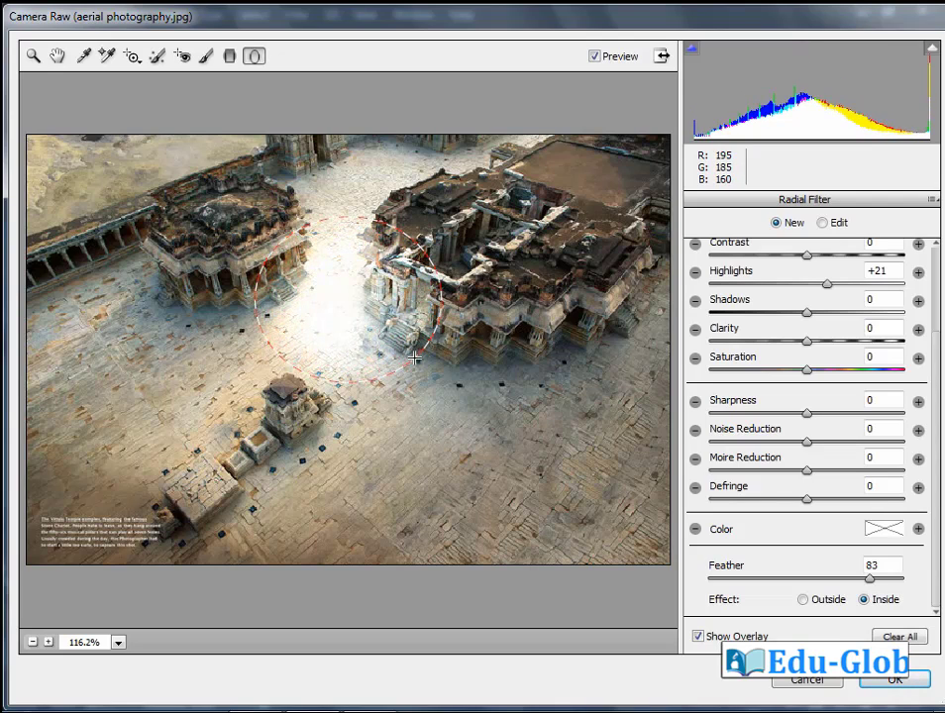
click(348, 299)
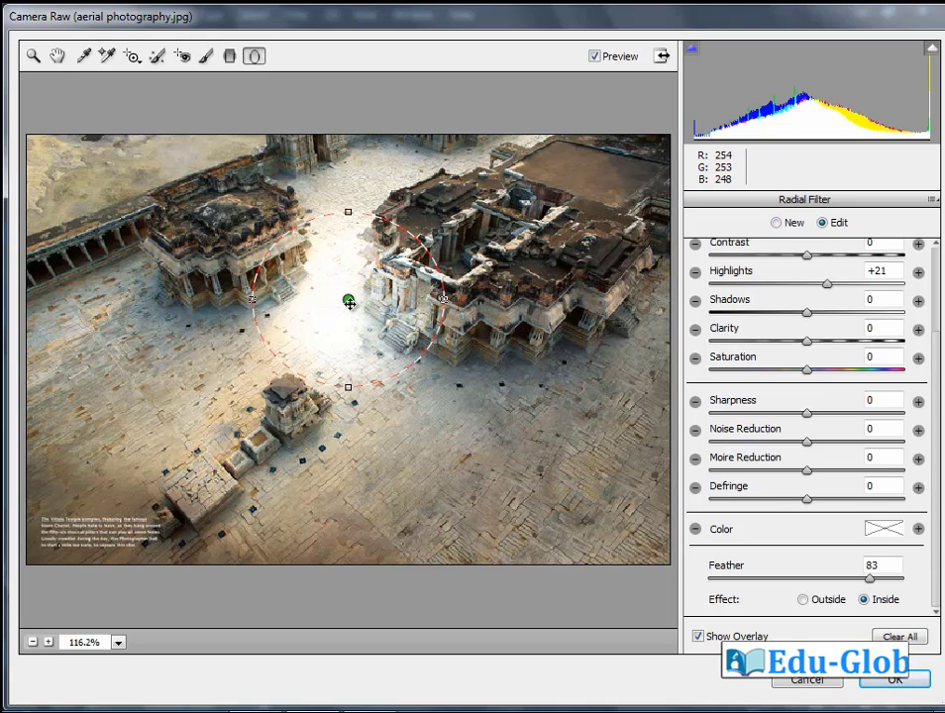
drag(349, 302, 396, 358)
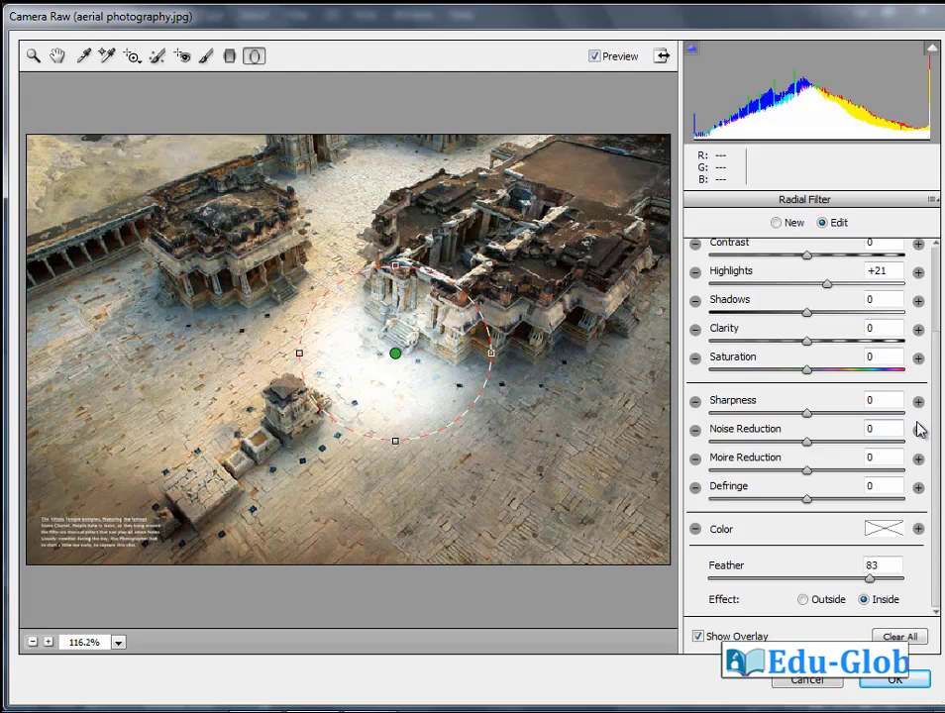
scroll(937, 426, up, 3)
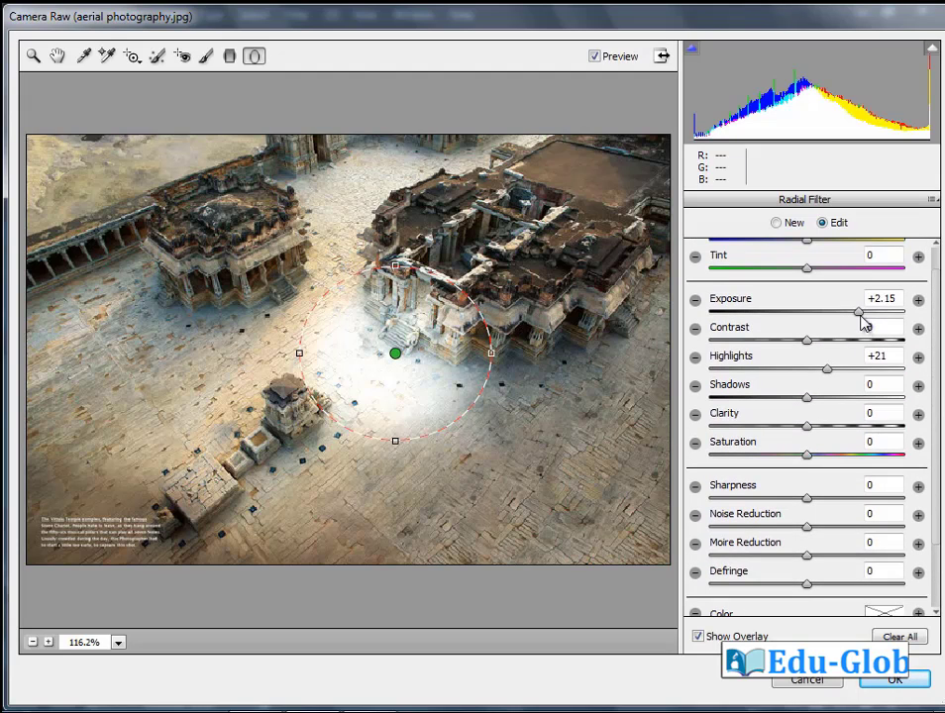
mouse_move(864, 313)
mouse_down()
mouse_move(844, 313)
mouse_move(837, 327)
mouse_move(847, 313)
mouse_move(839, 315)
mouse_move(811, 344)
mouse_move(845, 381)
mouse_up()
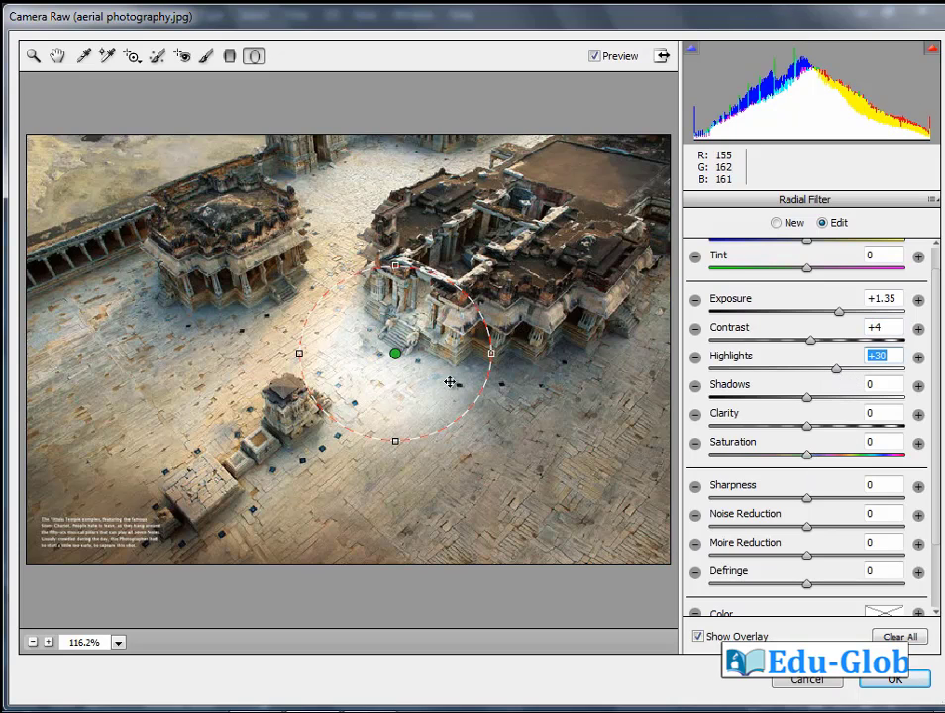
click(595, 58)
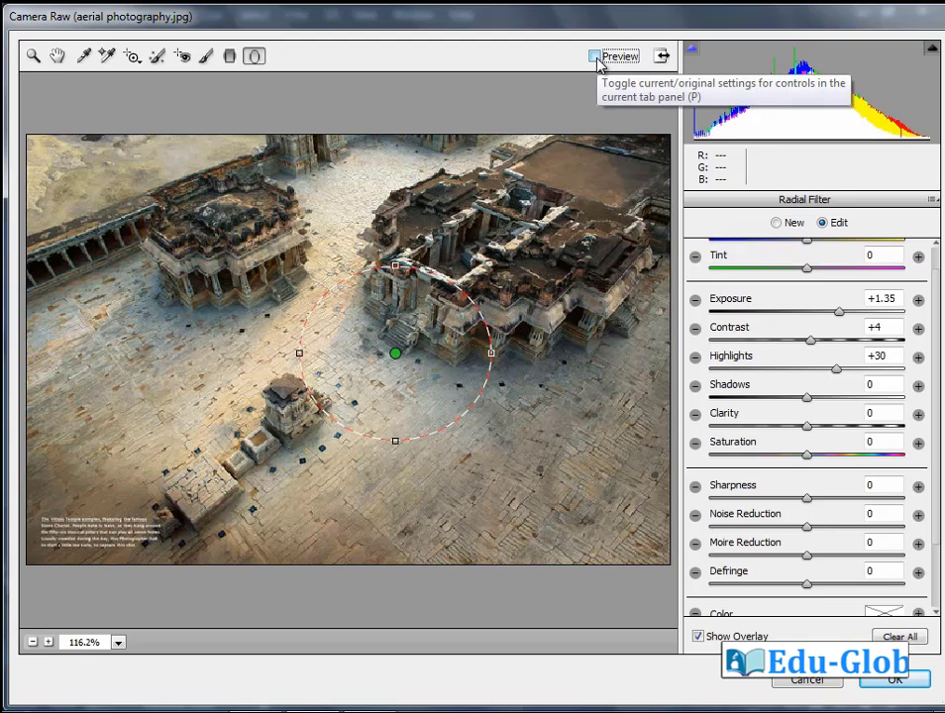
click(596, 57)
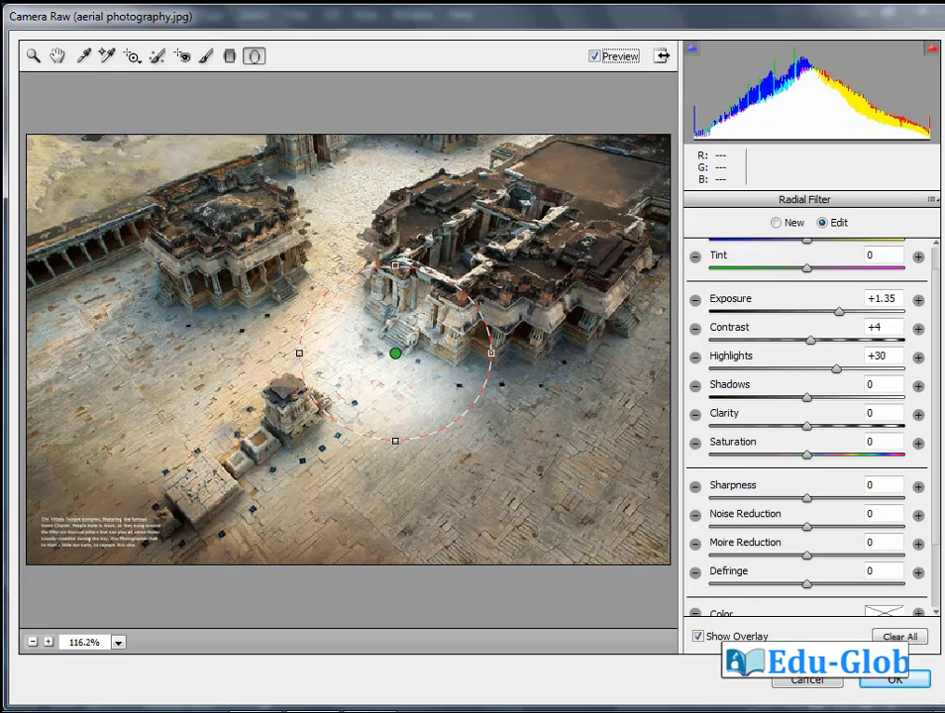
- Commit the Camera Raw radial brightening as a smart filter on Layer 0
click(894, 682)
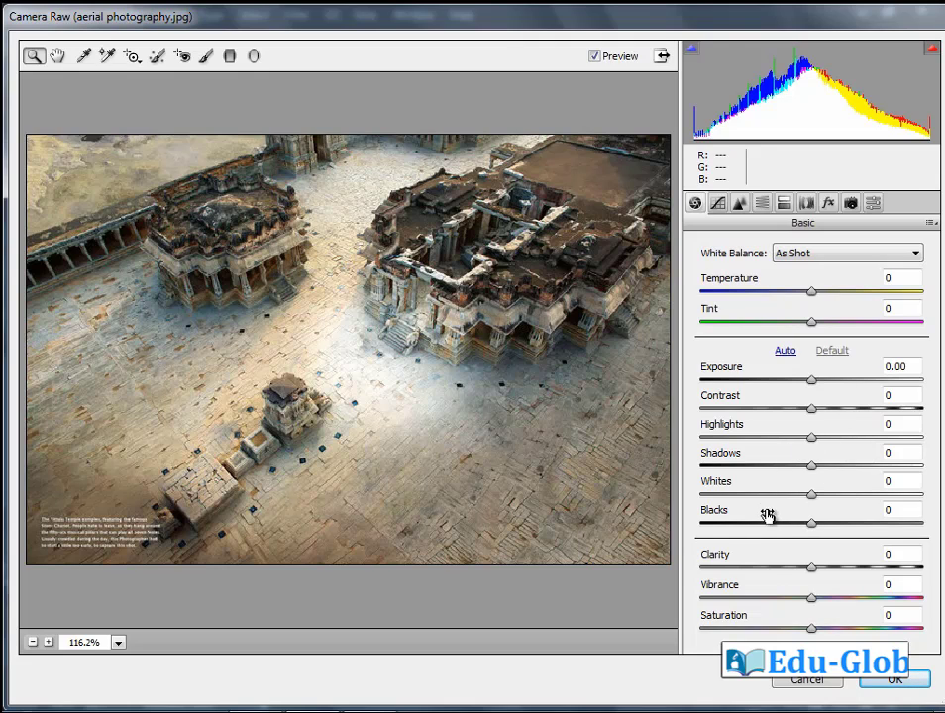
click(897, 681)
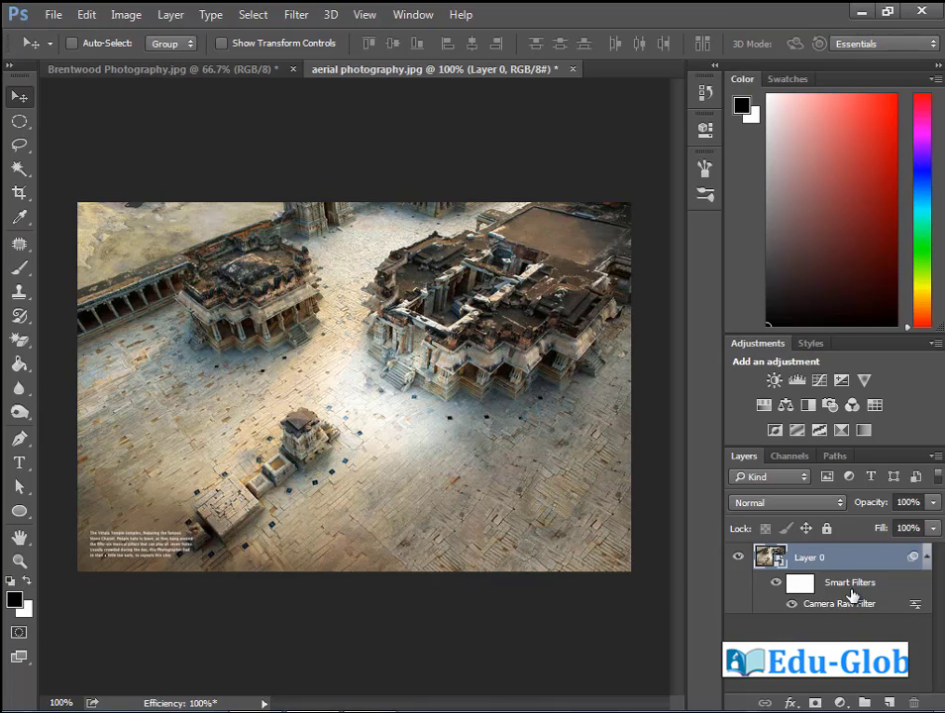
double_click(915, 607)
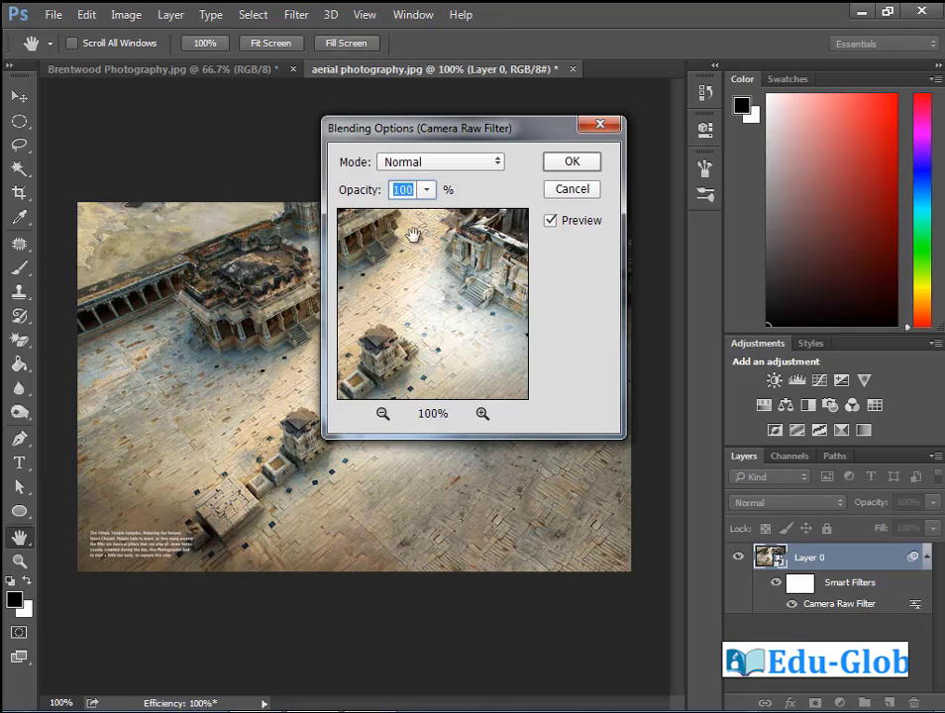
click(494, 164)
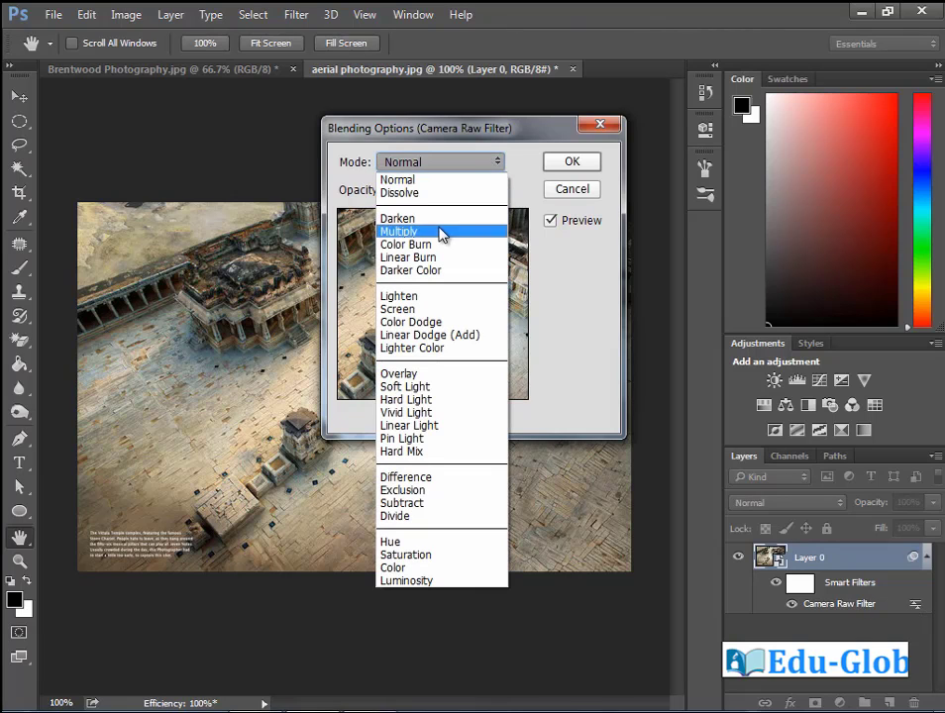
click(440, 231)
click(495, 165)
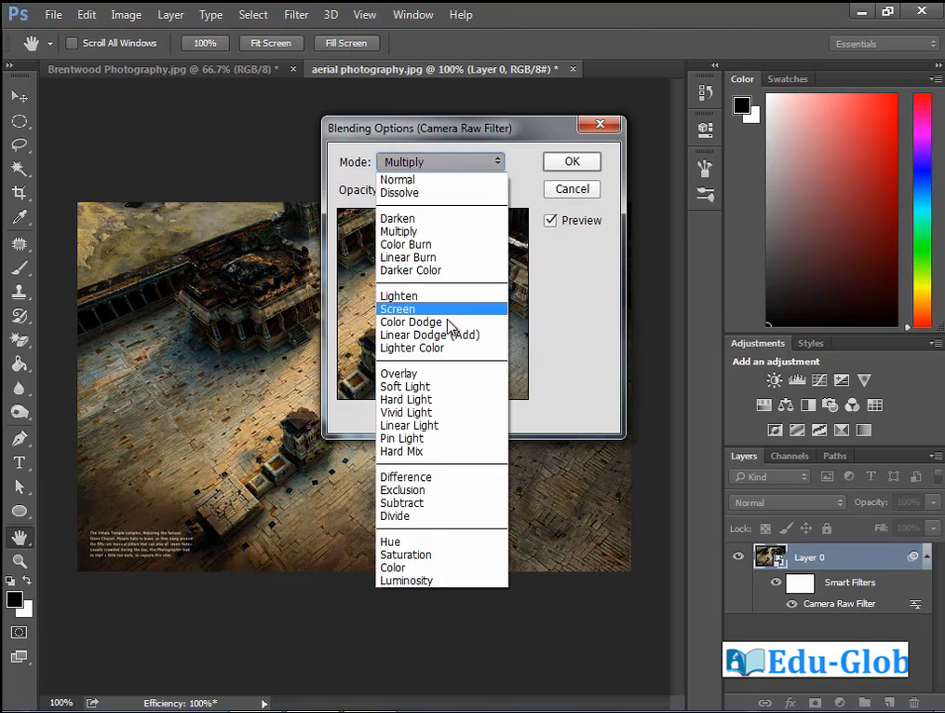
click(436, 372)
click(497, 163)
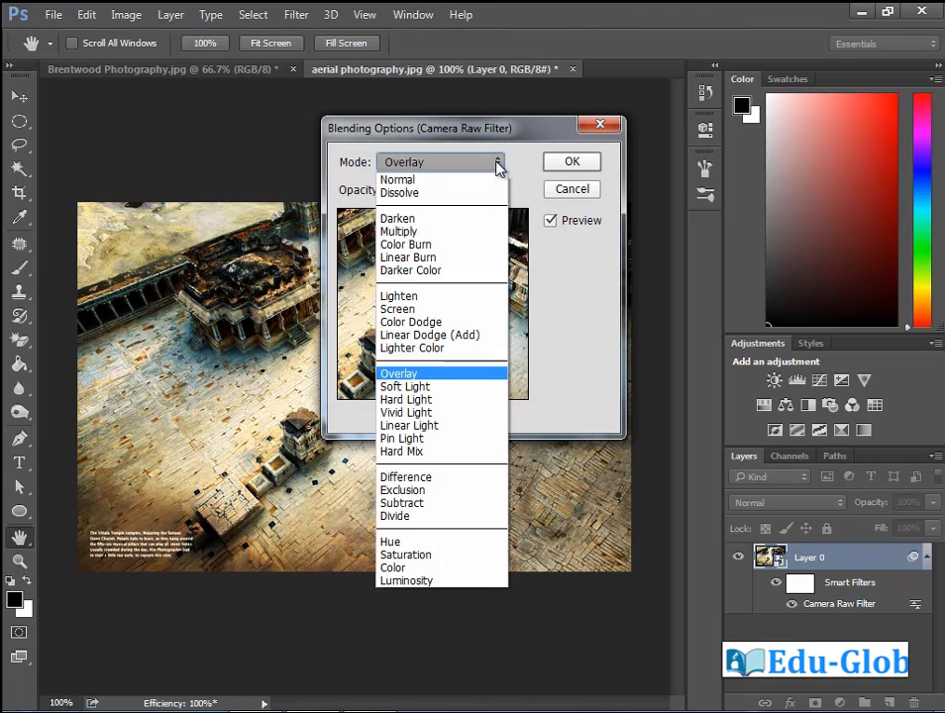
click(439, 180)
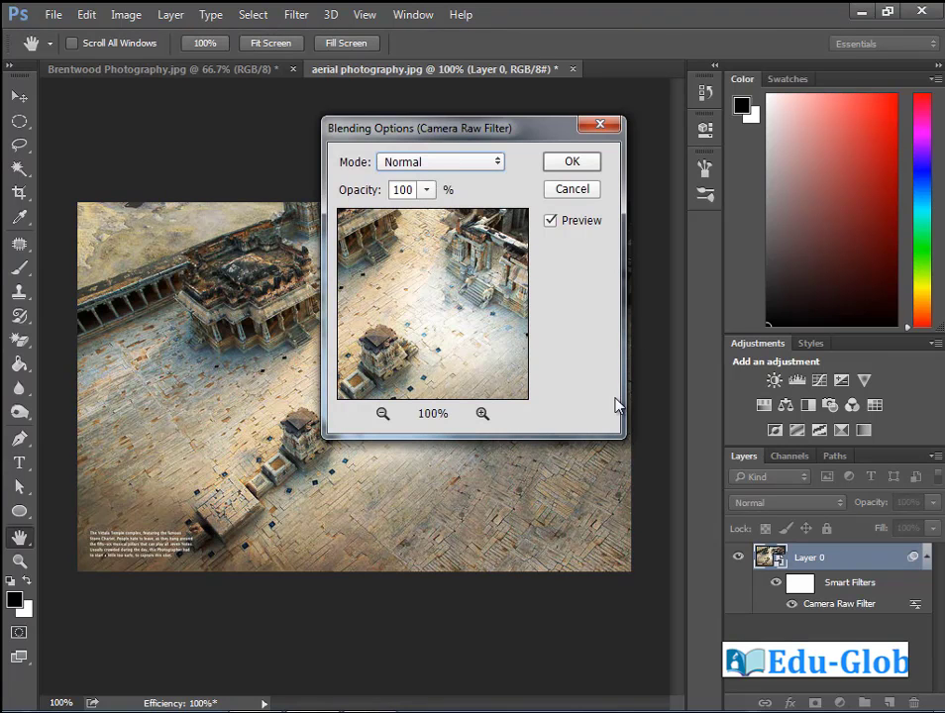
click(427, 190)
mouse_move(427, 213)
mouse_down()
mouse_move(395, 213)
mouse_move(377, 231)
mouse_move(430, 213)
mouse_up()
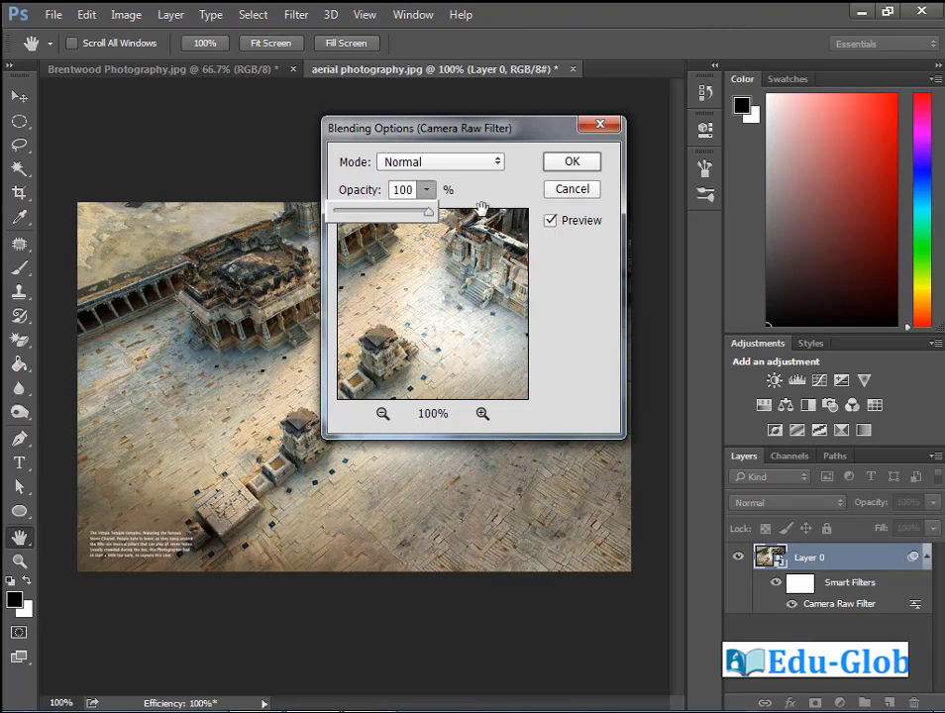
click(583, 164)
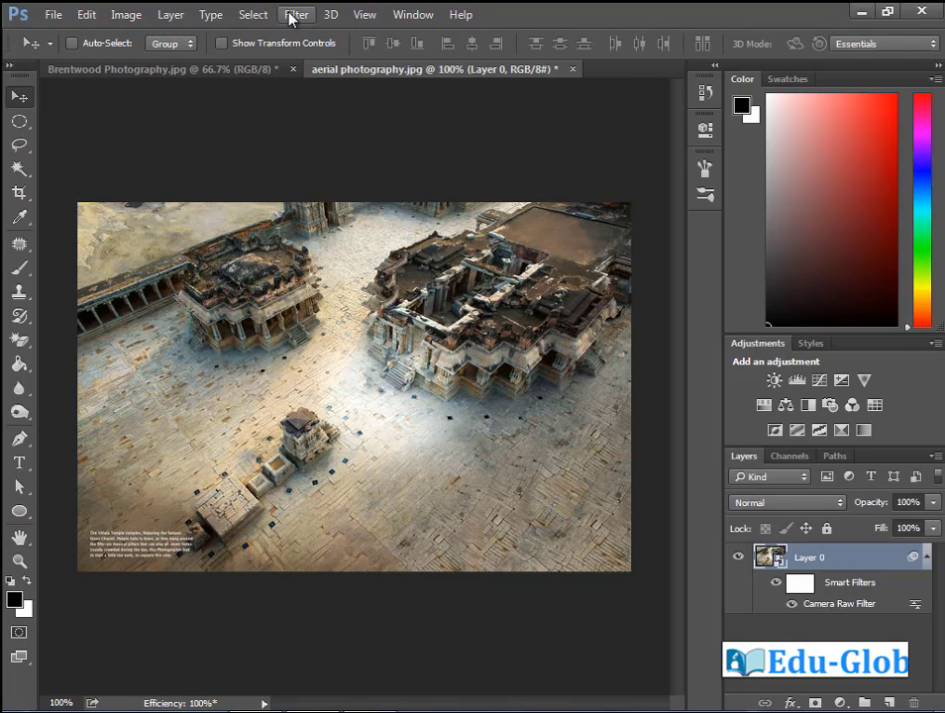
- Start a Tilt-Shift blur on the aerial temple photo from the Blur Gallery
click(293, 17)
mouse_move(320, 236)
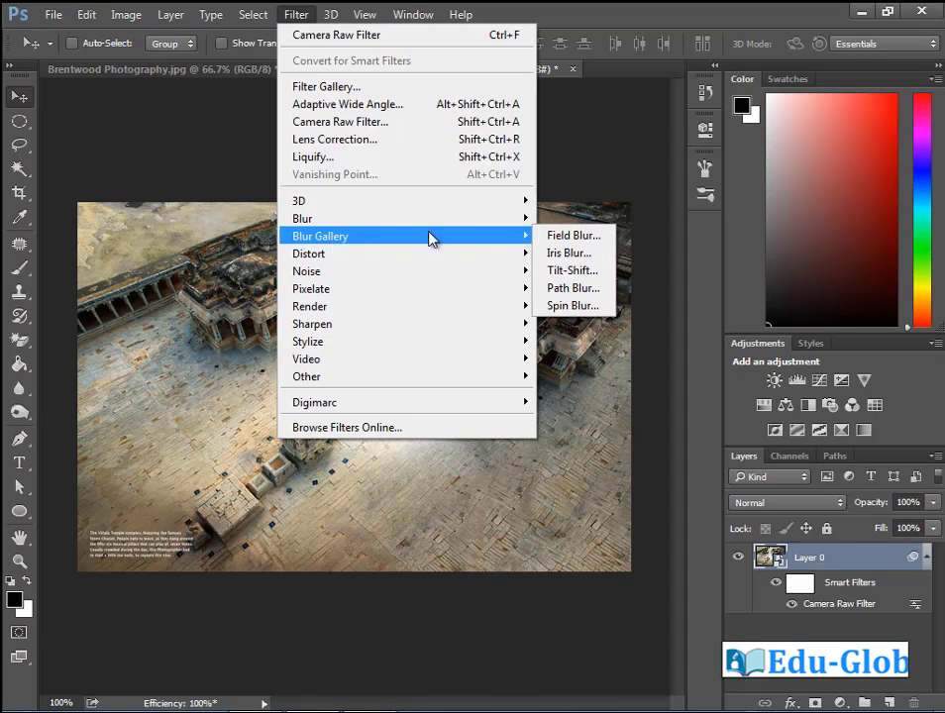
click(572, 271)
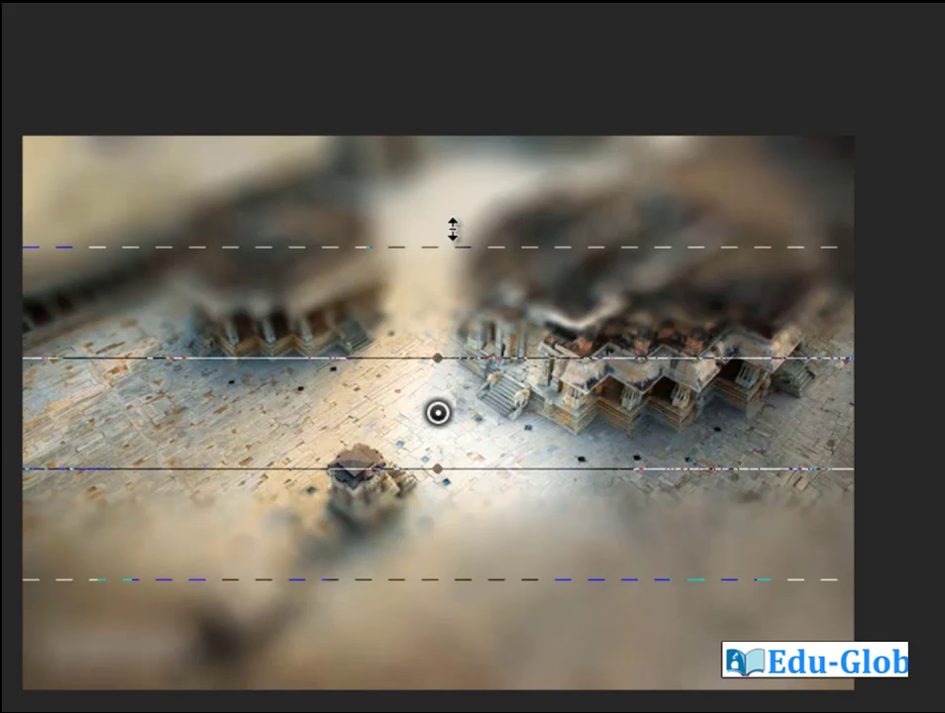
- Raise the upper blur transition, checking the mask preview, and nudge the blur centre right
mouse_move(453, 229)
mouse_down()
mouse_move(452, 208)
mouse_move(449, 241)
mouse_up()
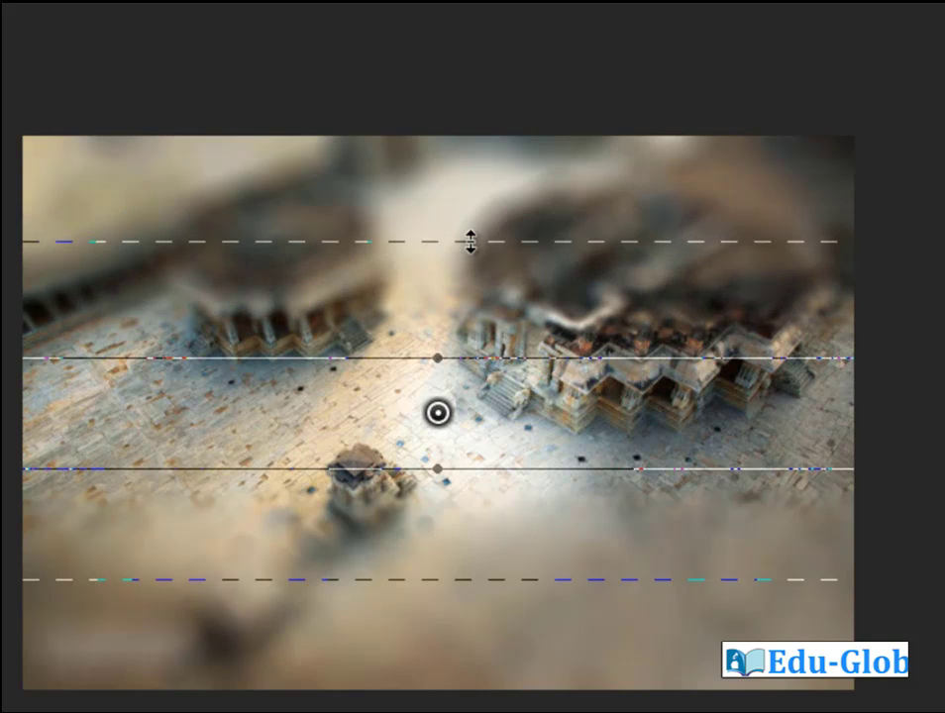
key(m)
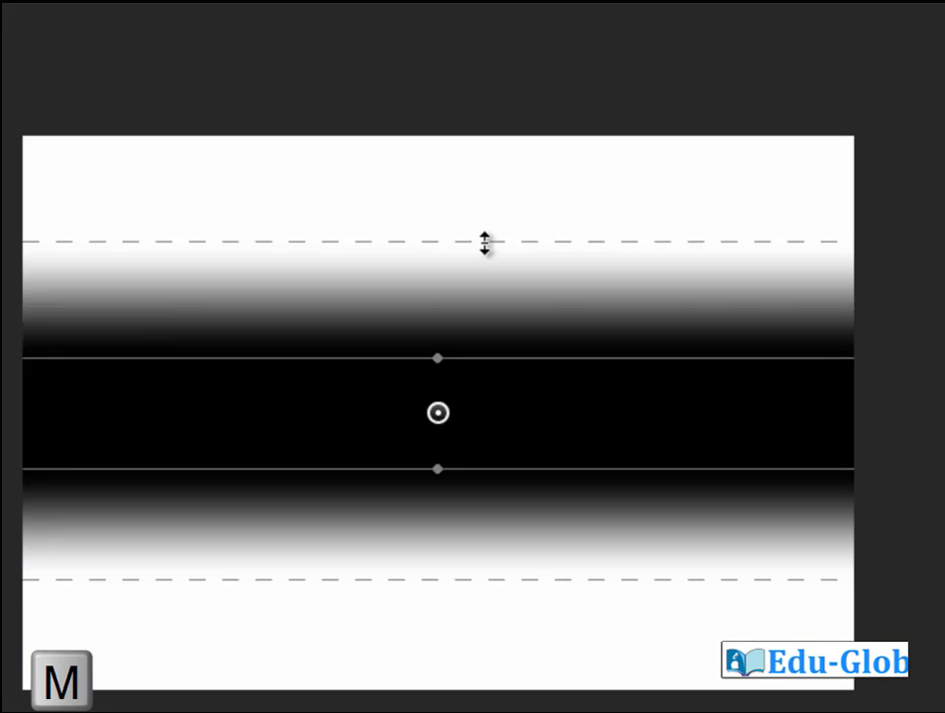
mouse_move(484, 244)
mouse_down()
mouse_move(484, 197)
mouse_move(485, 211)
mouse_up()
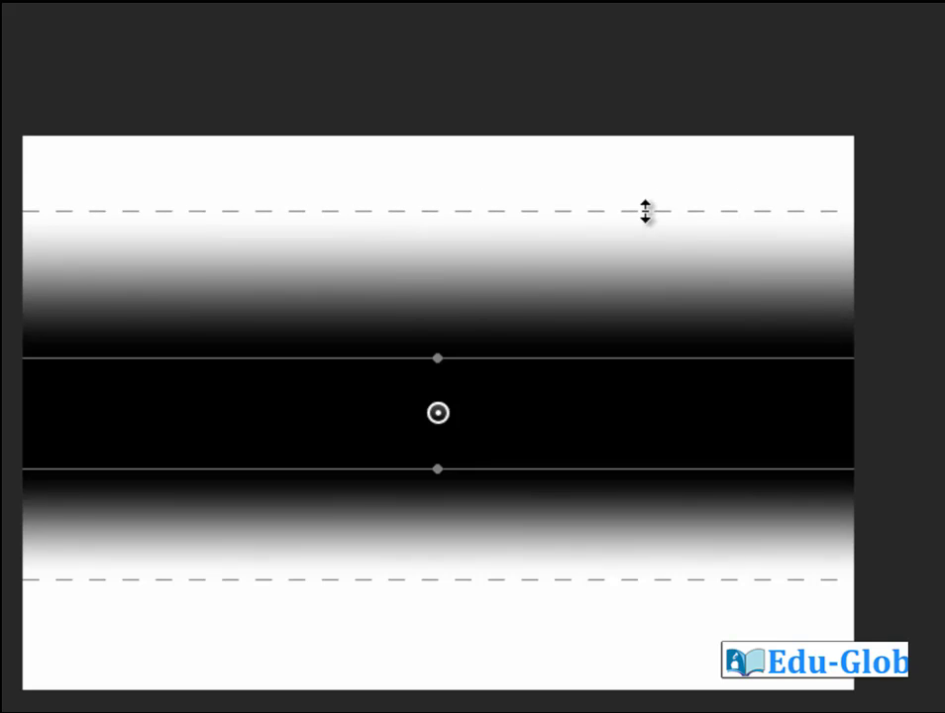
key(m)
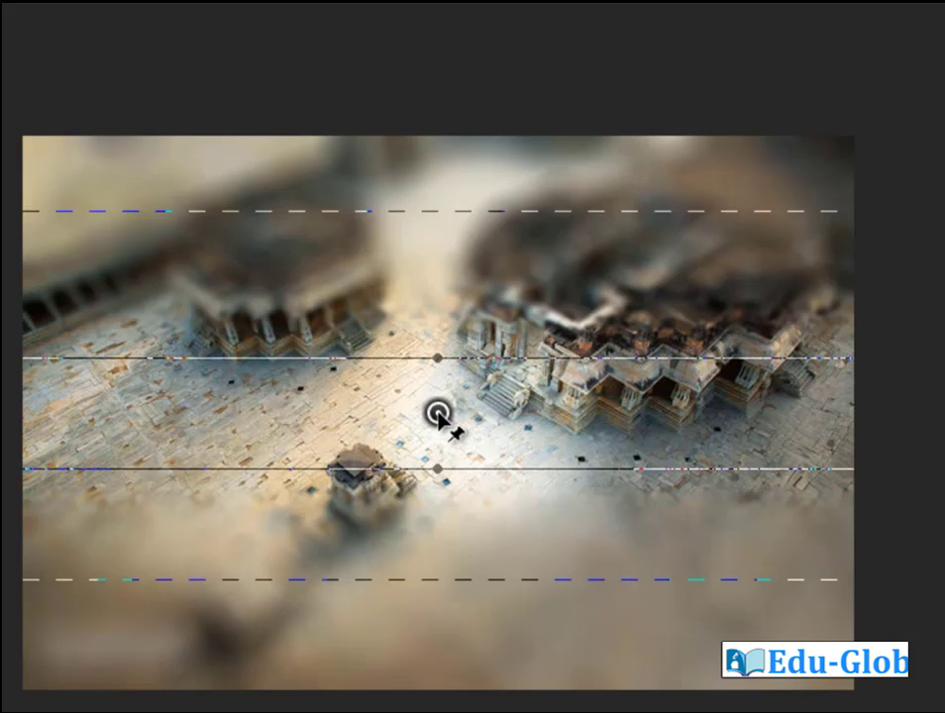
drag(442, 415, 475, 417)
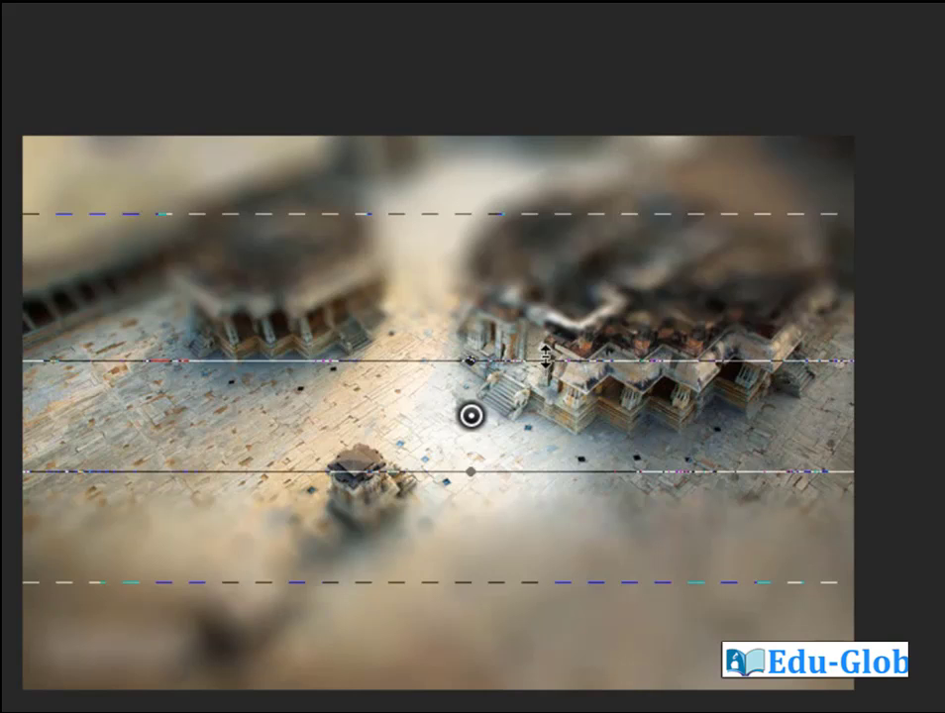
- Widen the sharp band up to the temples and down past the shrine
drag(544, 359, 544, 338)
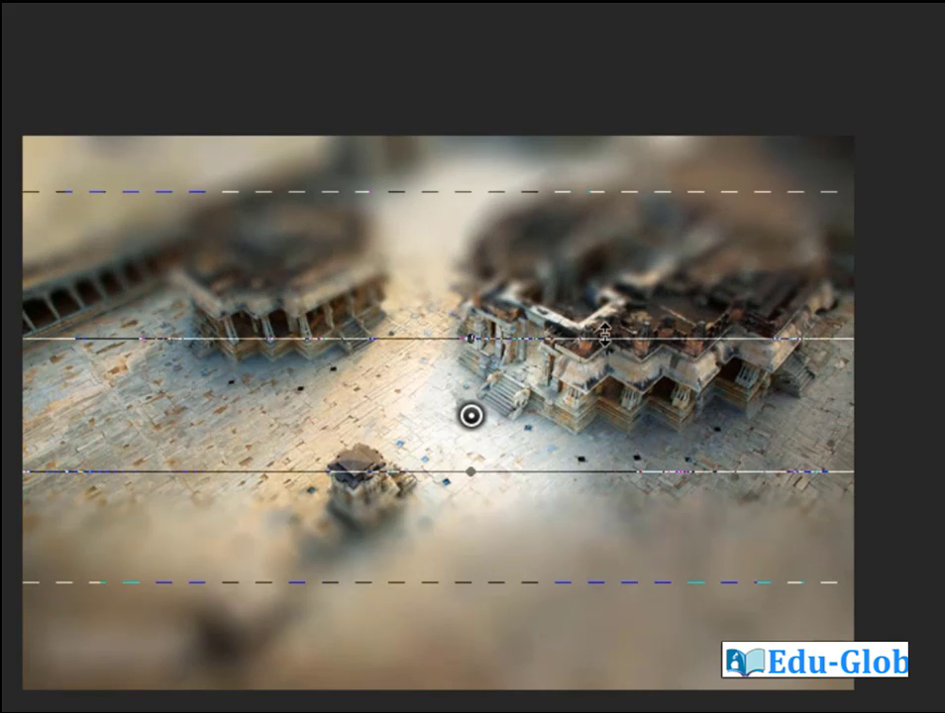
key(m)
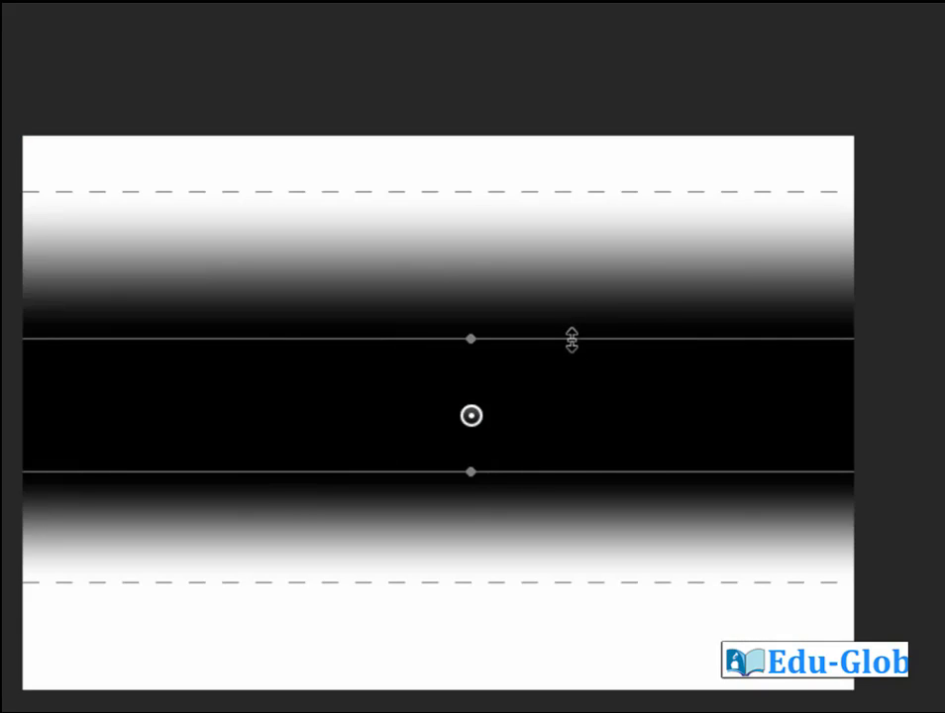
drag(571, 338, 571, 295)
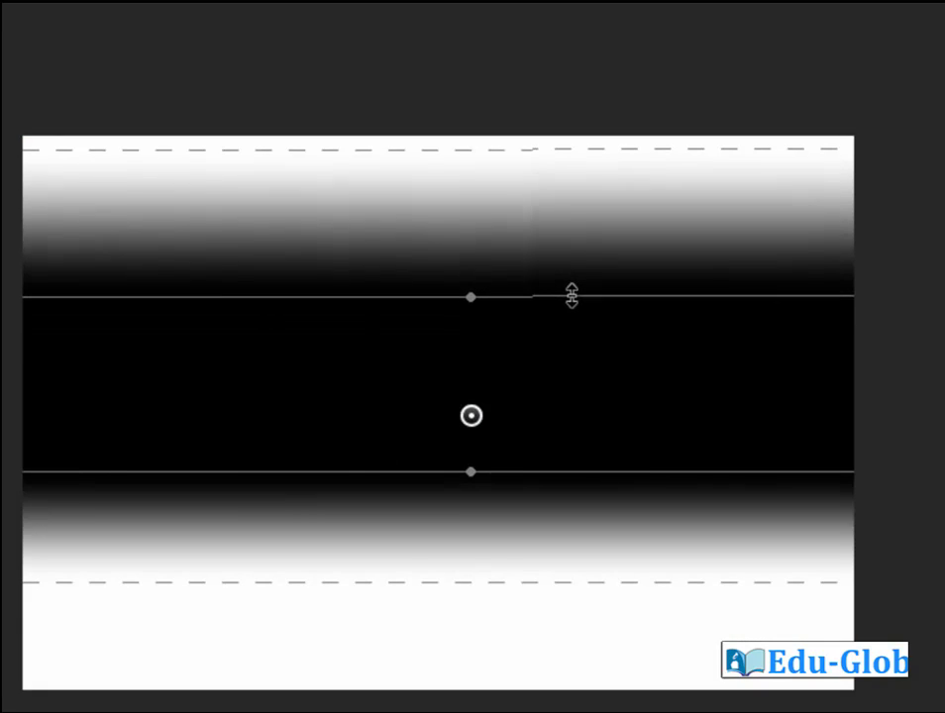
key(m)
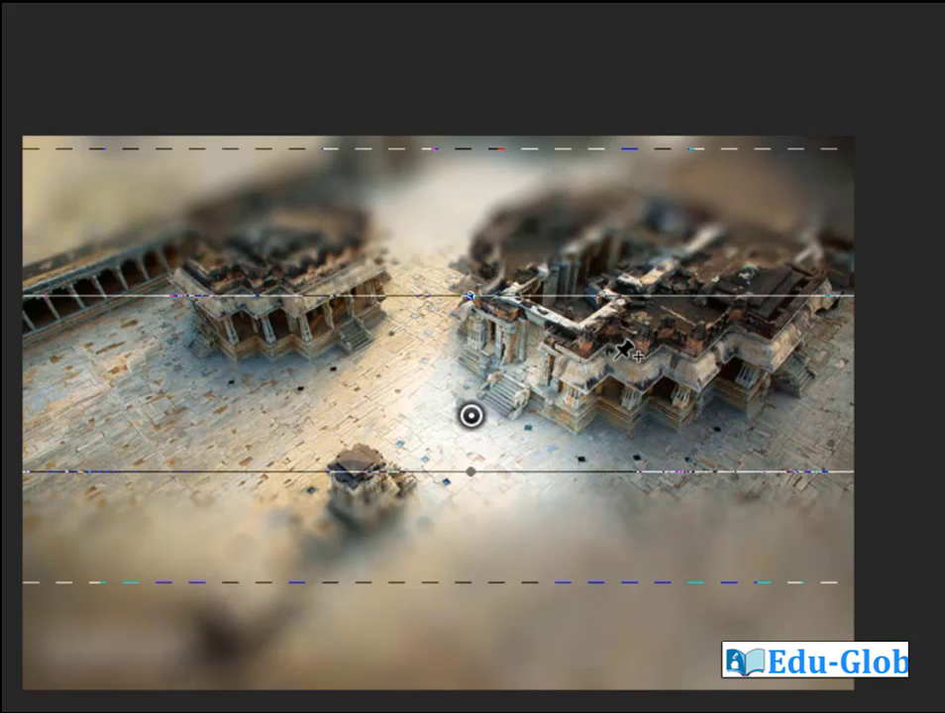
drag(556, 483, 558, 517)
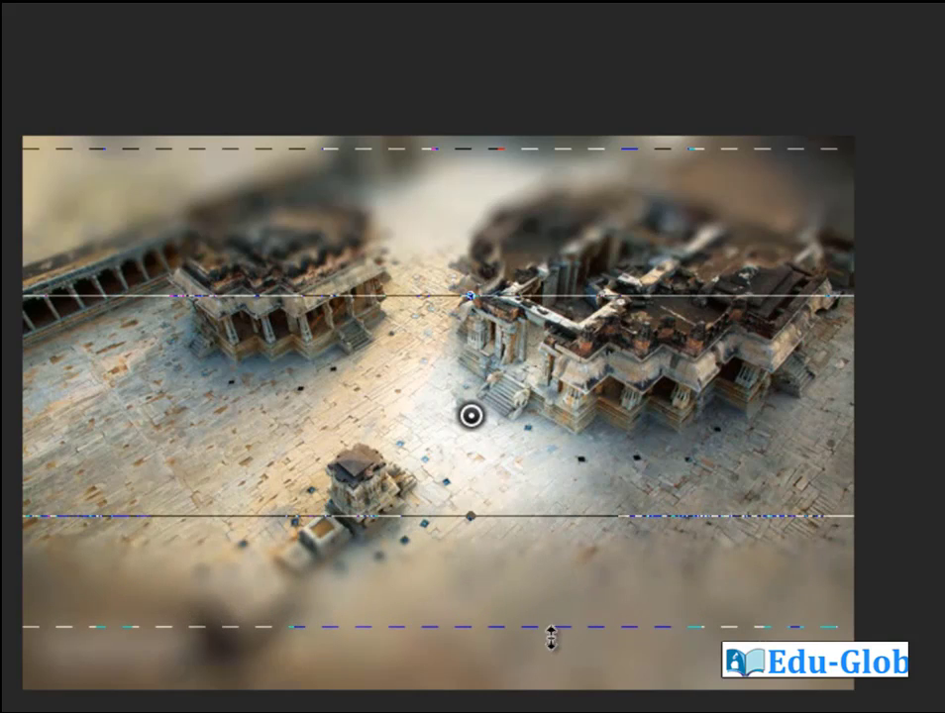
drag(549, 639, 551, 640)
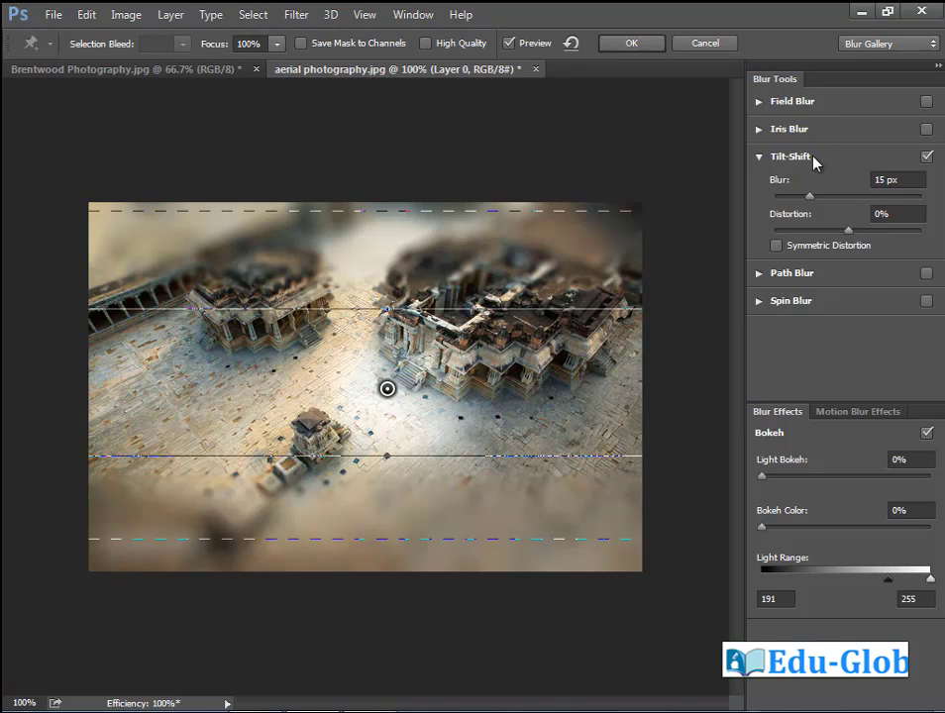
- Lower the Tilt-Shift Blur to 3 px and raise Distortion to 19%
drag(810, 198, 796, 197)
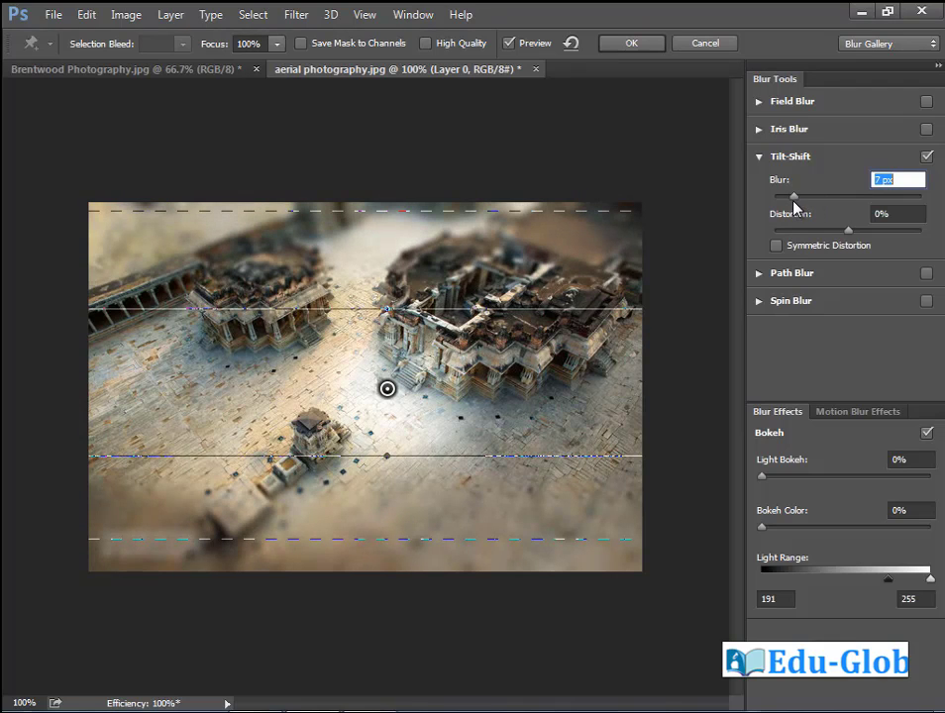
drag(793, 203, 783, 203)
drag(848, 230, 861, 234)
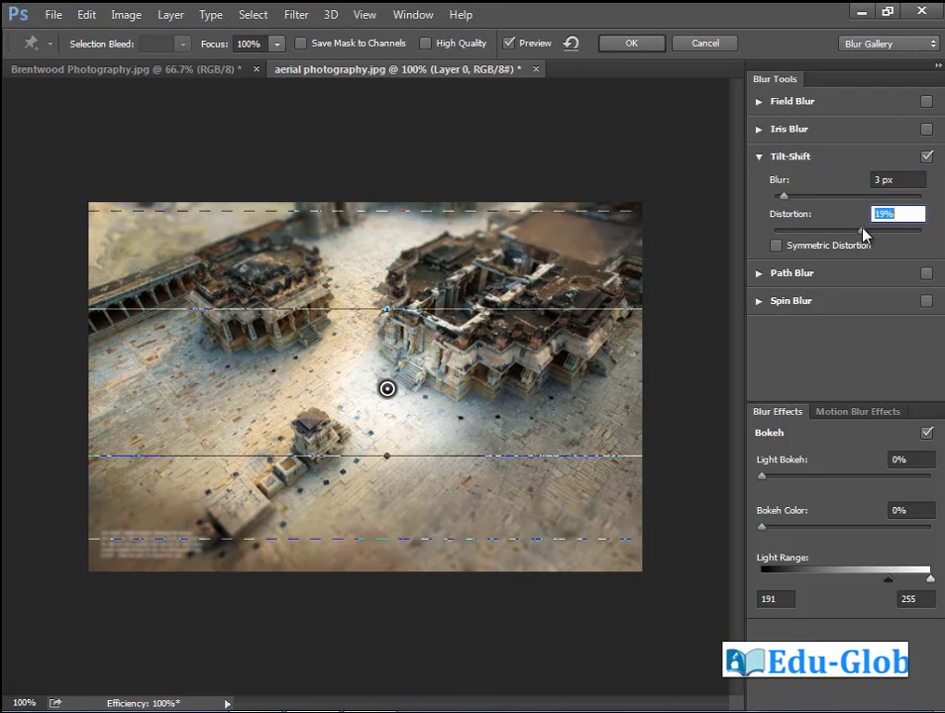